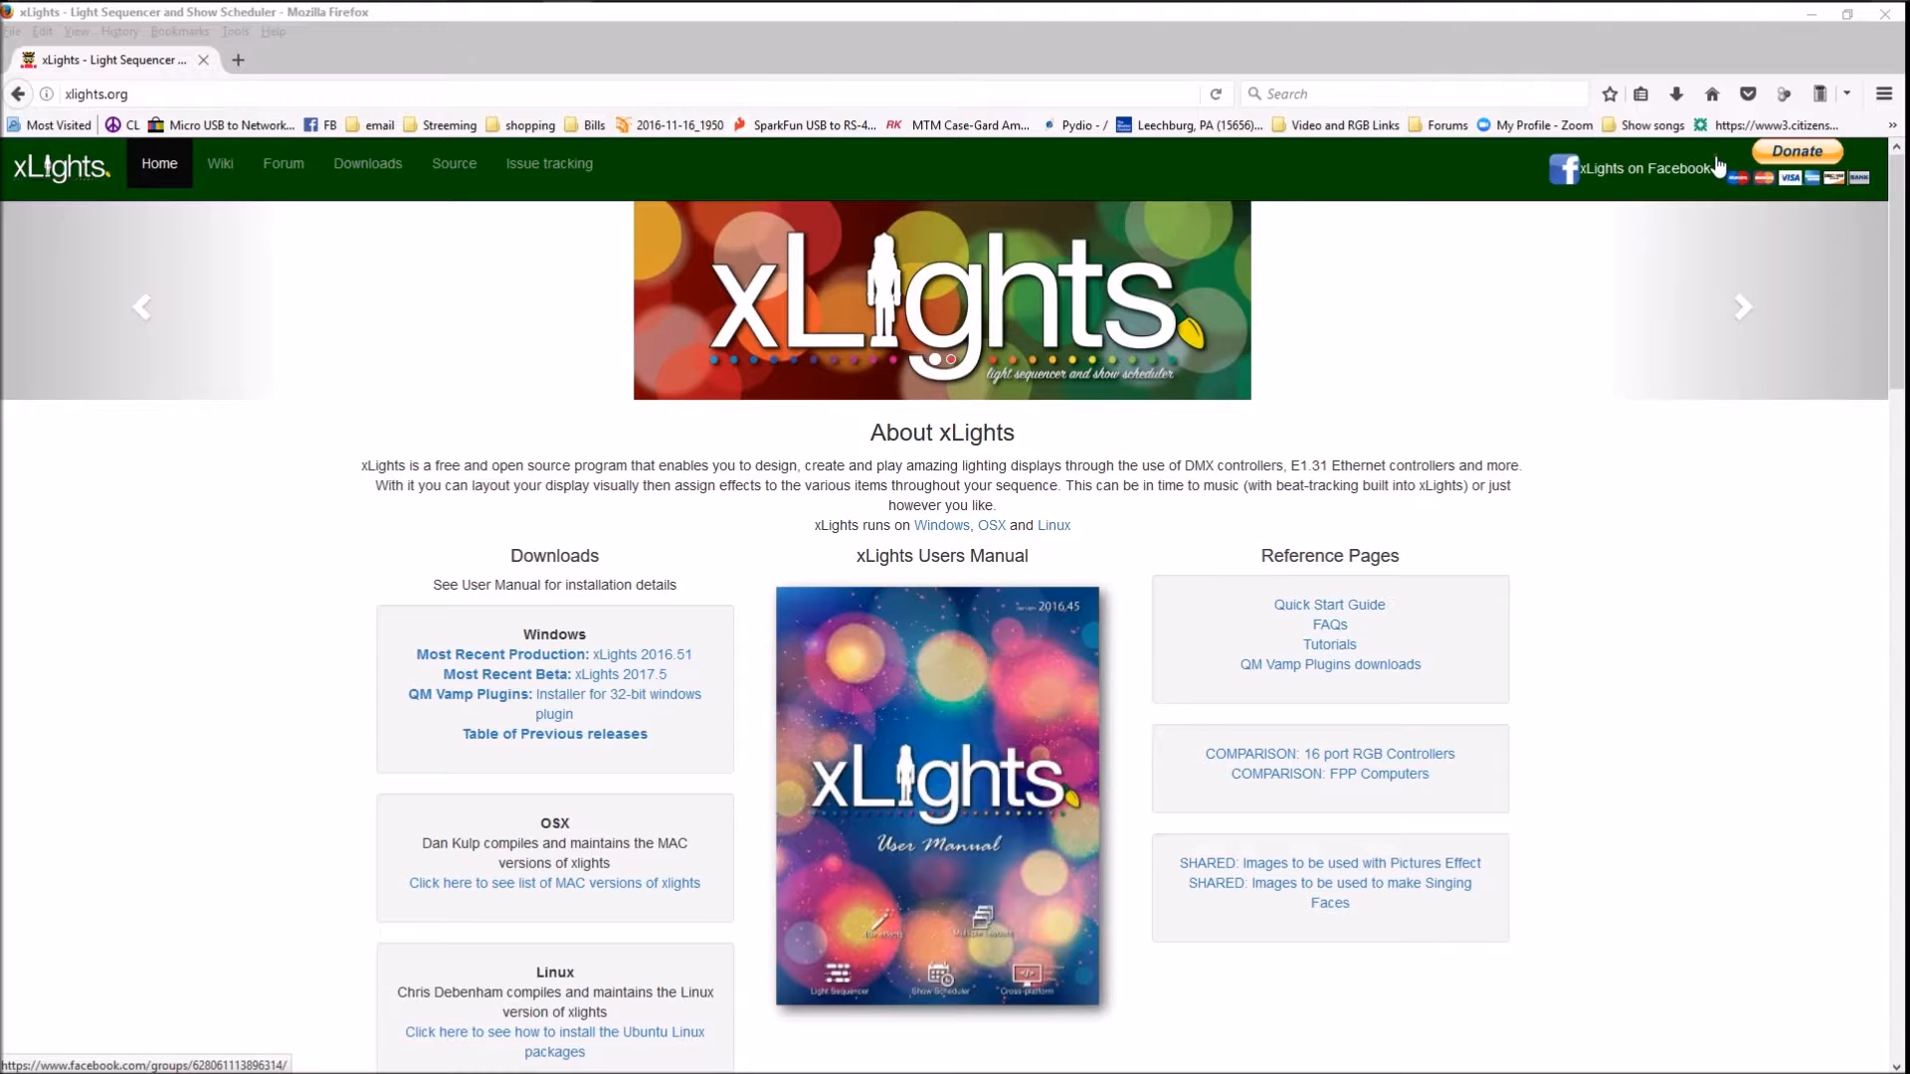
Switch to xLights and start exporting the Singing Bulb 1 model from the display layout as an xLights model
{"action": "left_click", "coordinate": [1812, 14]}
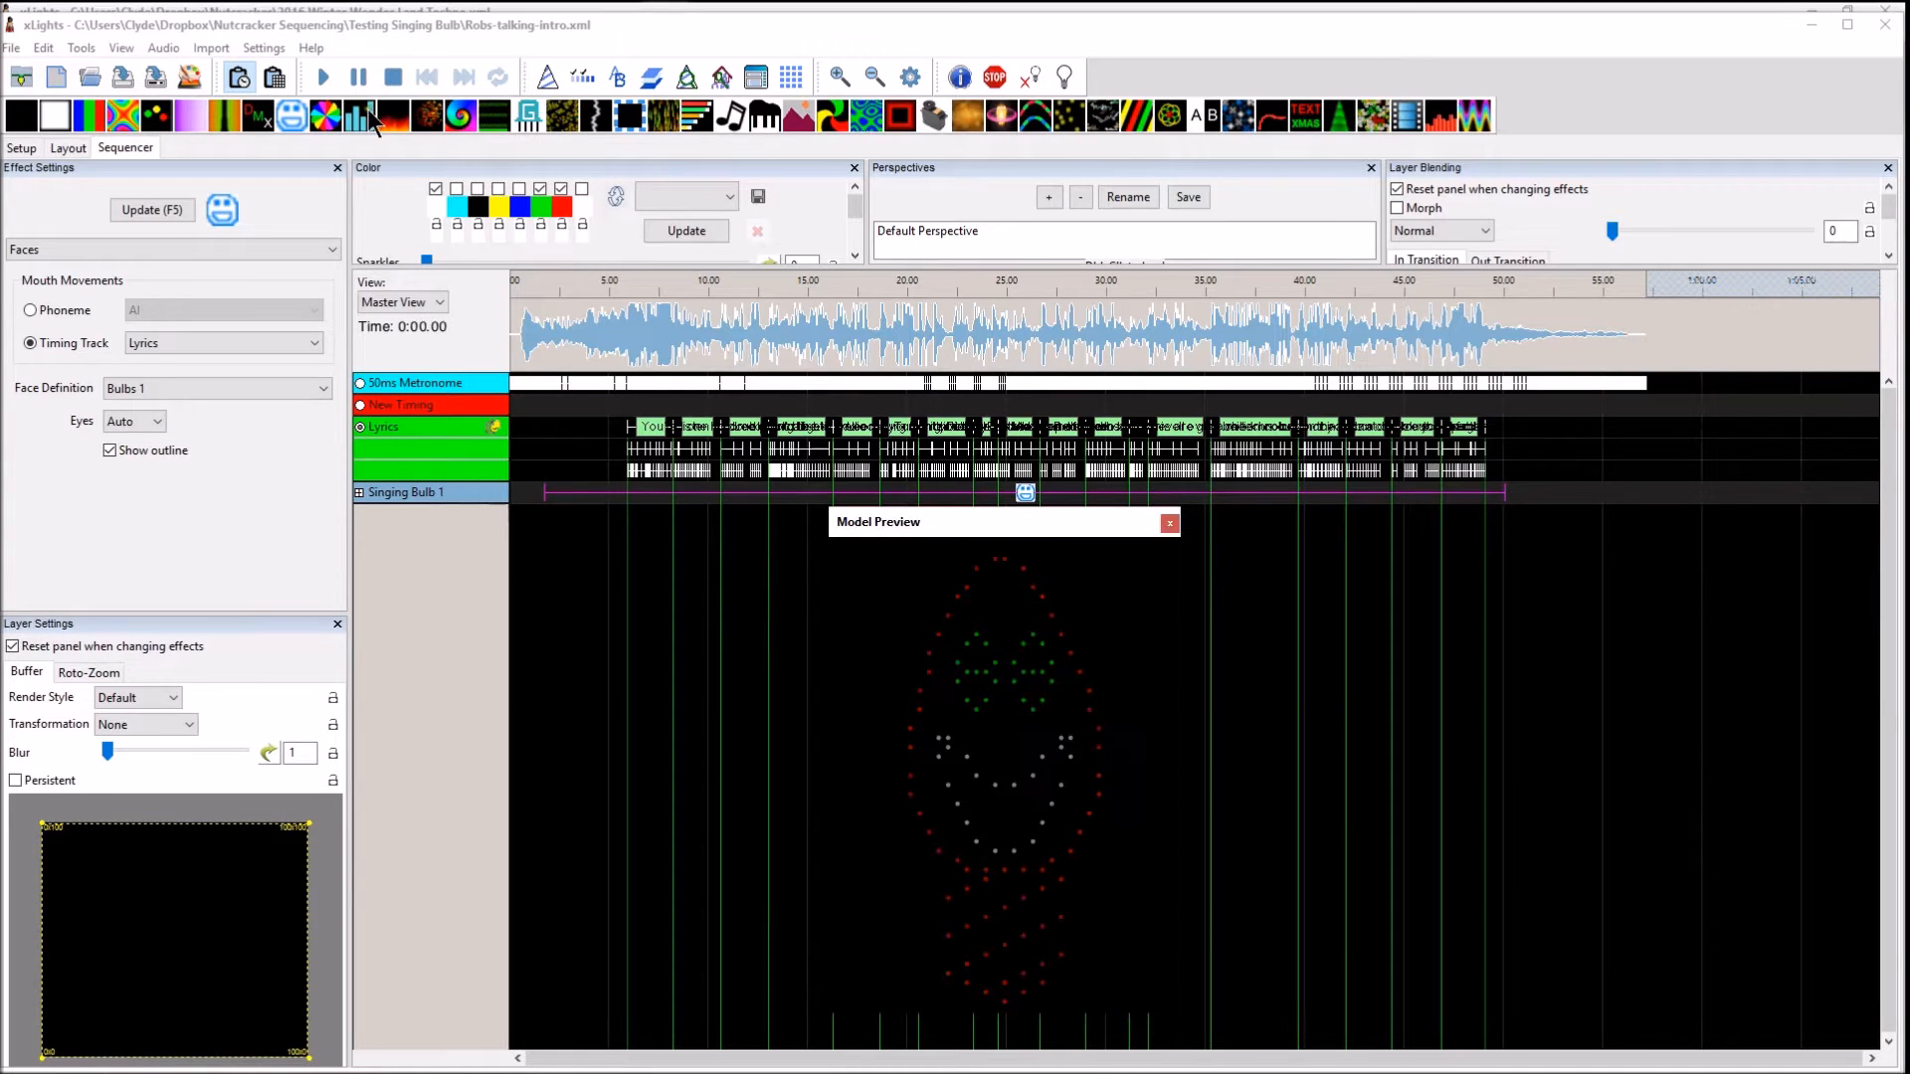
{"action": "left_click", "coordinate": [58, 146]}
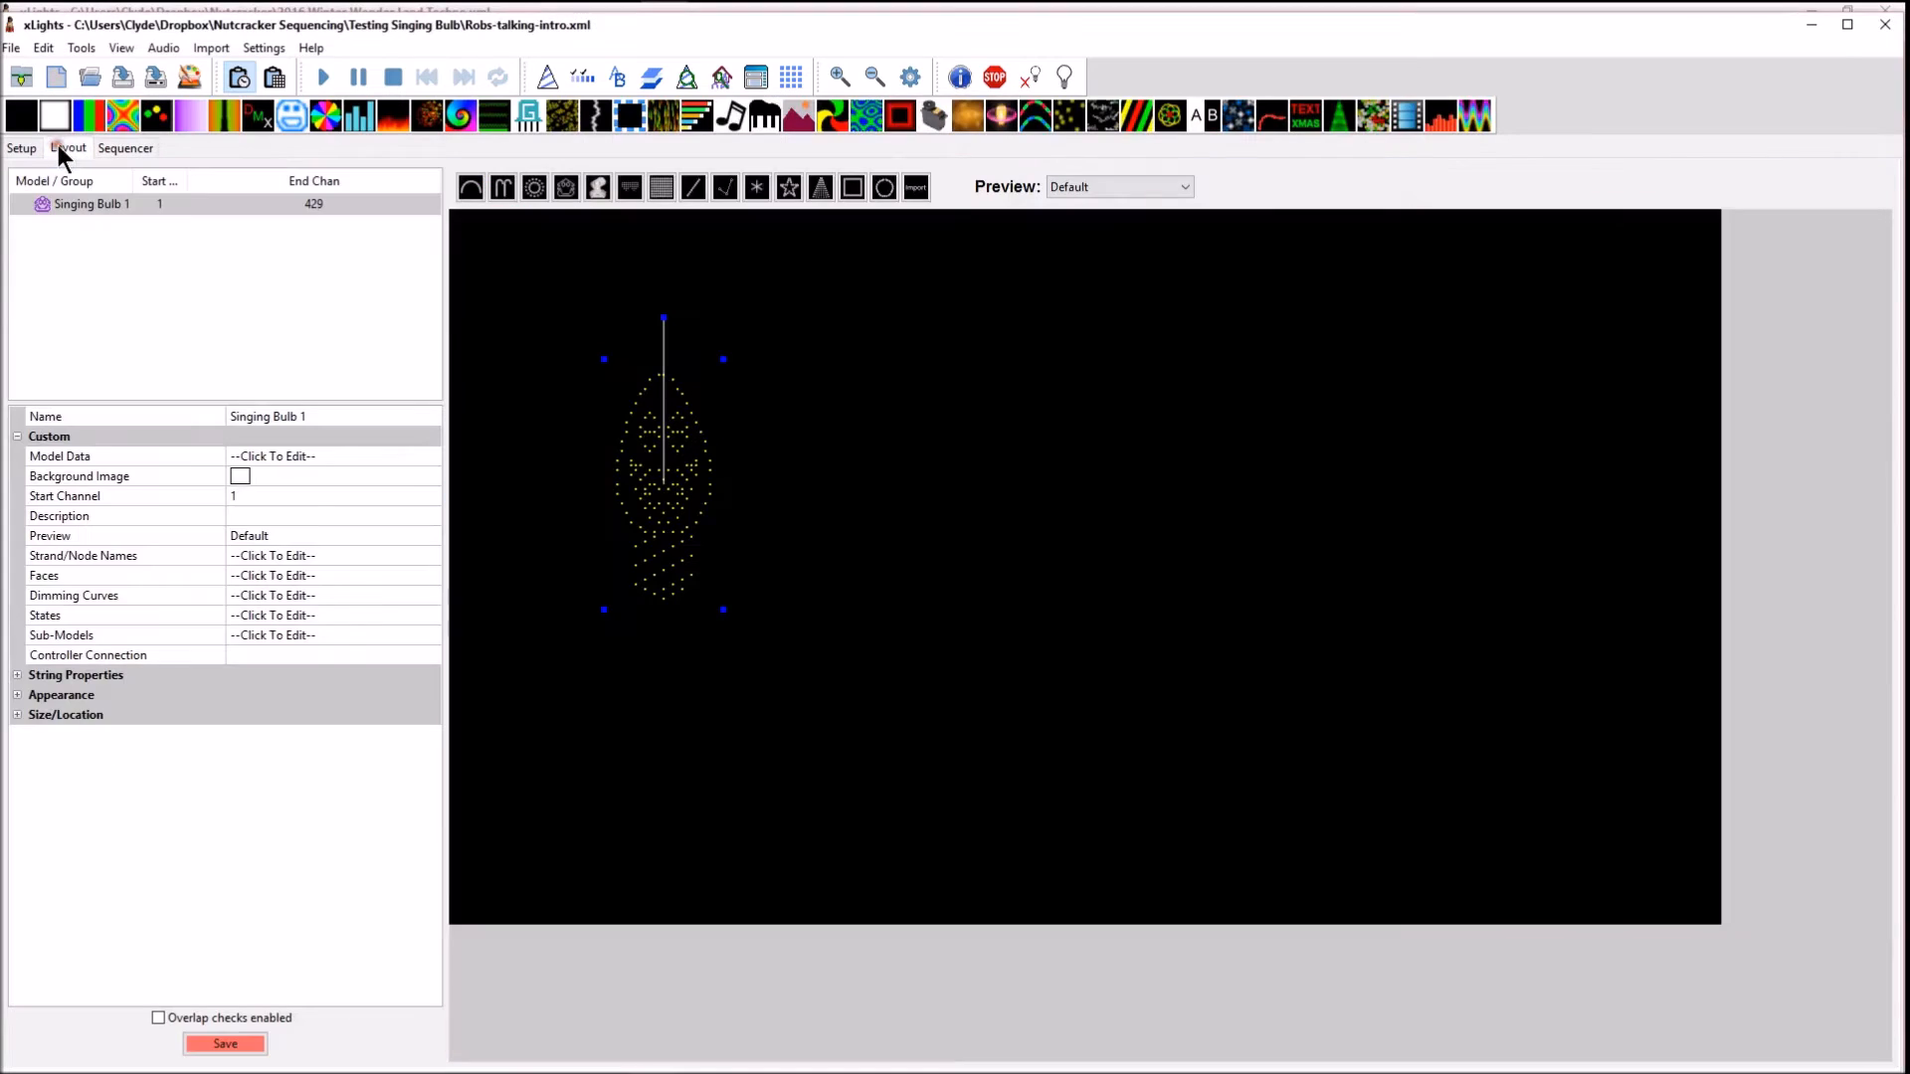
{"action": "right_click", "coordinate": [659, 505]}
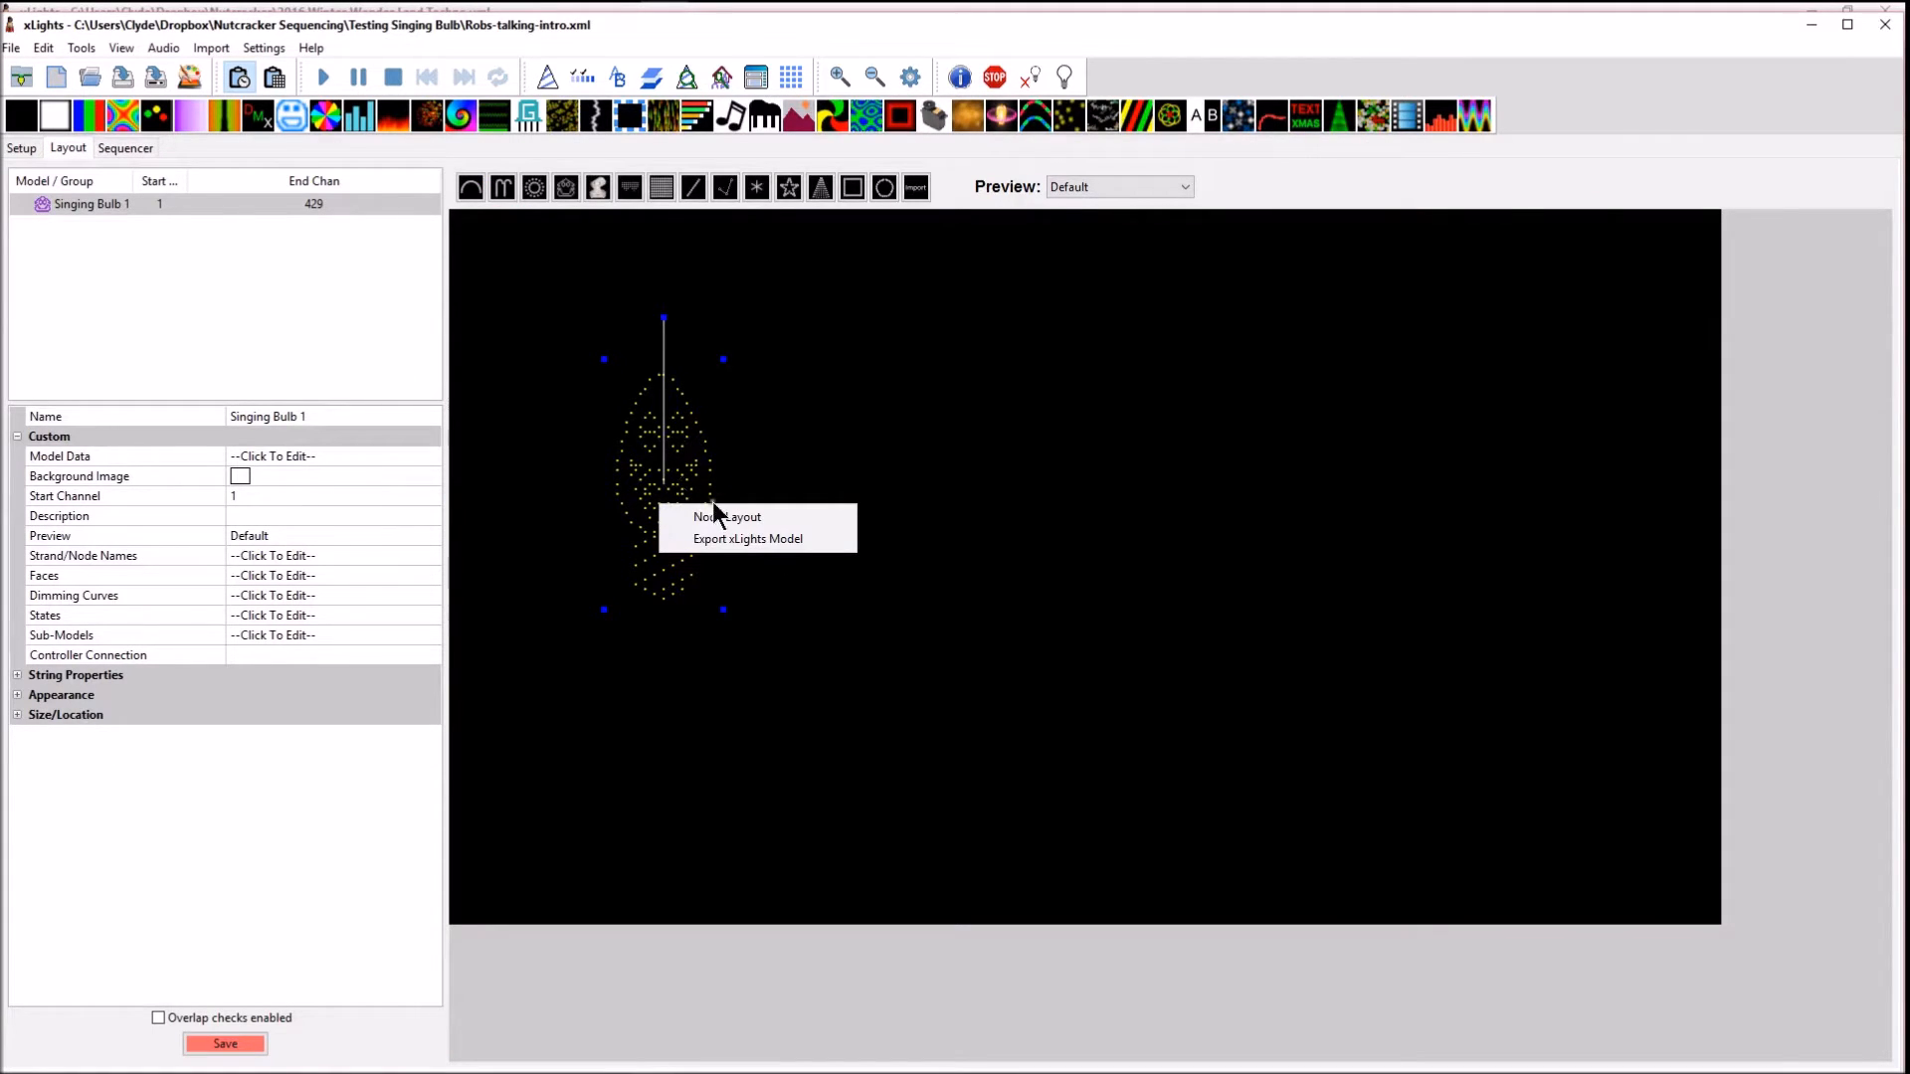
{"action": "left_click", "coordinate": [684, 466]}
{"action": "left_click", "coordinate": [895, 481]}
{"action": "left_click", "coordinate": [697, 468]}
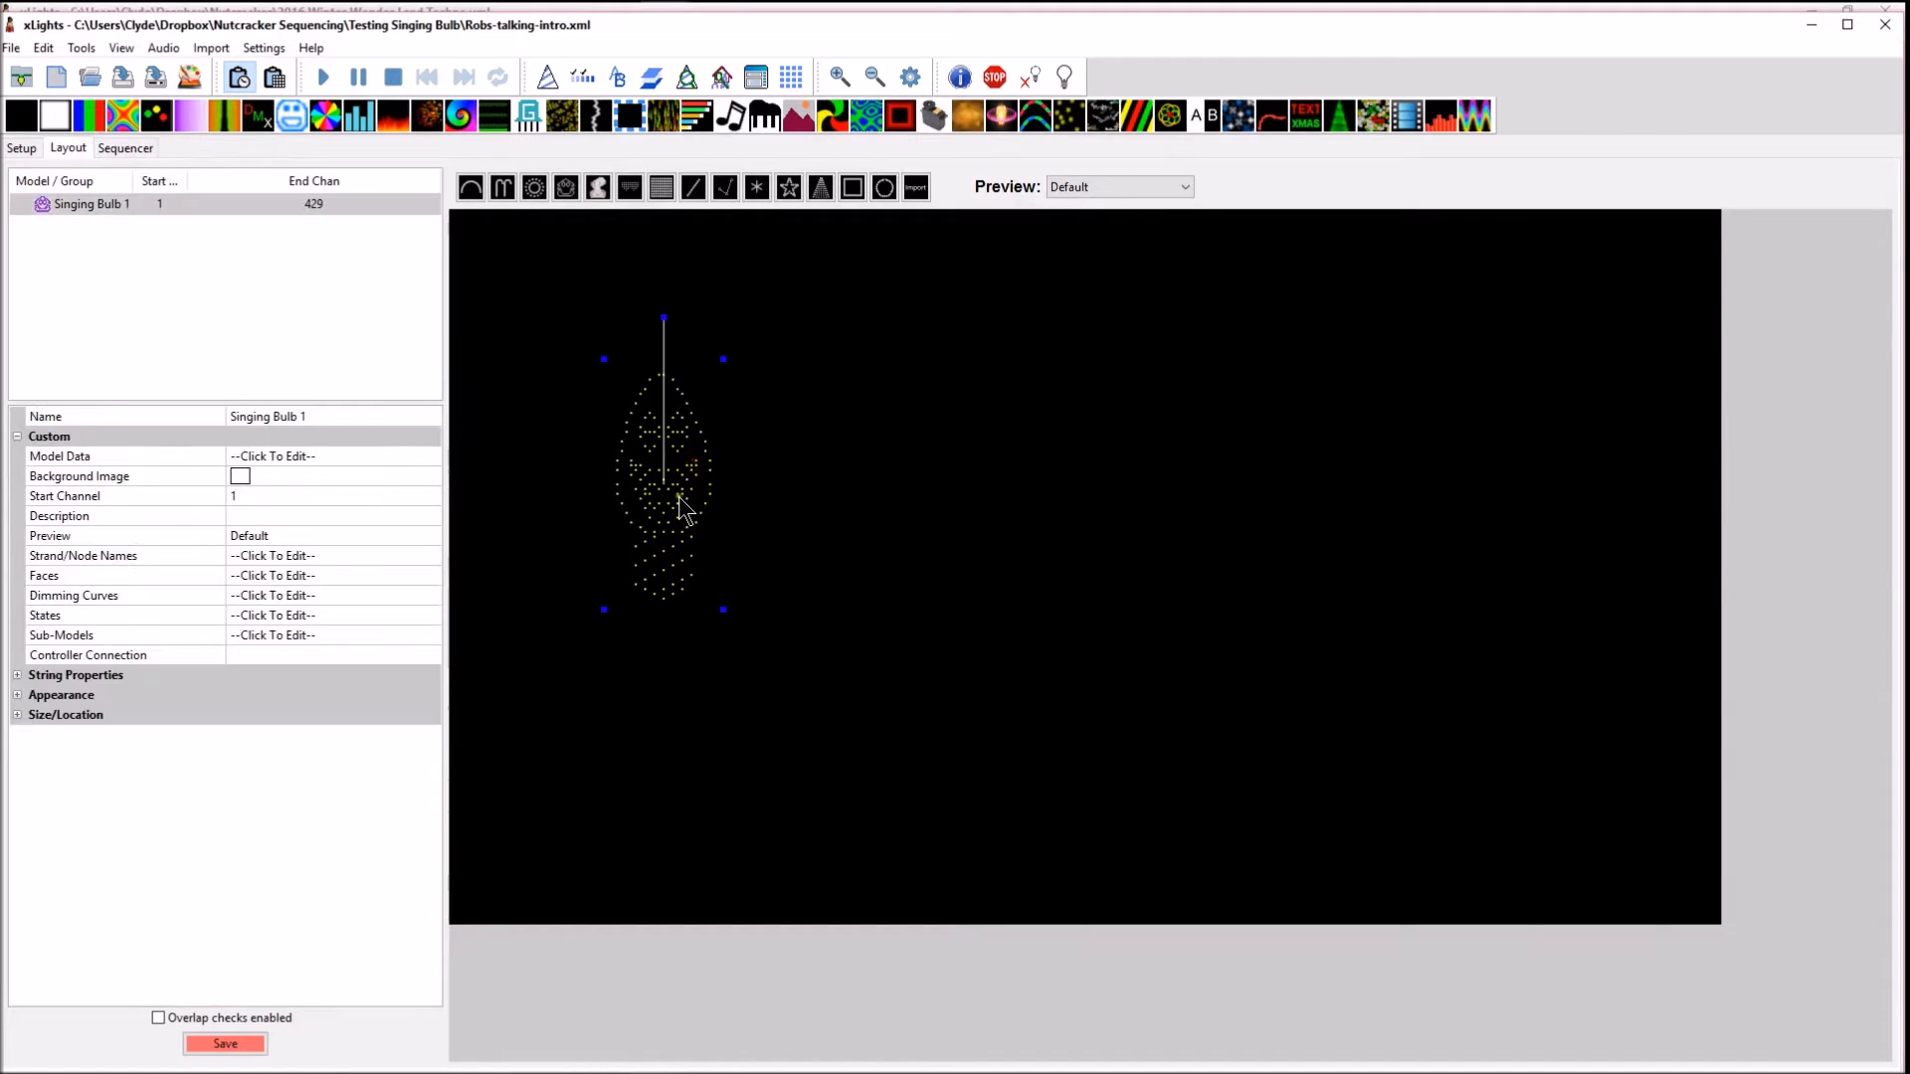
{"action": "right_click", "coordinate": [678, 497]}
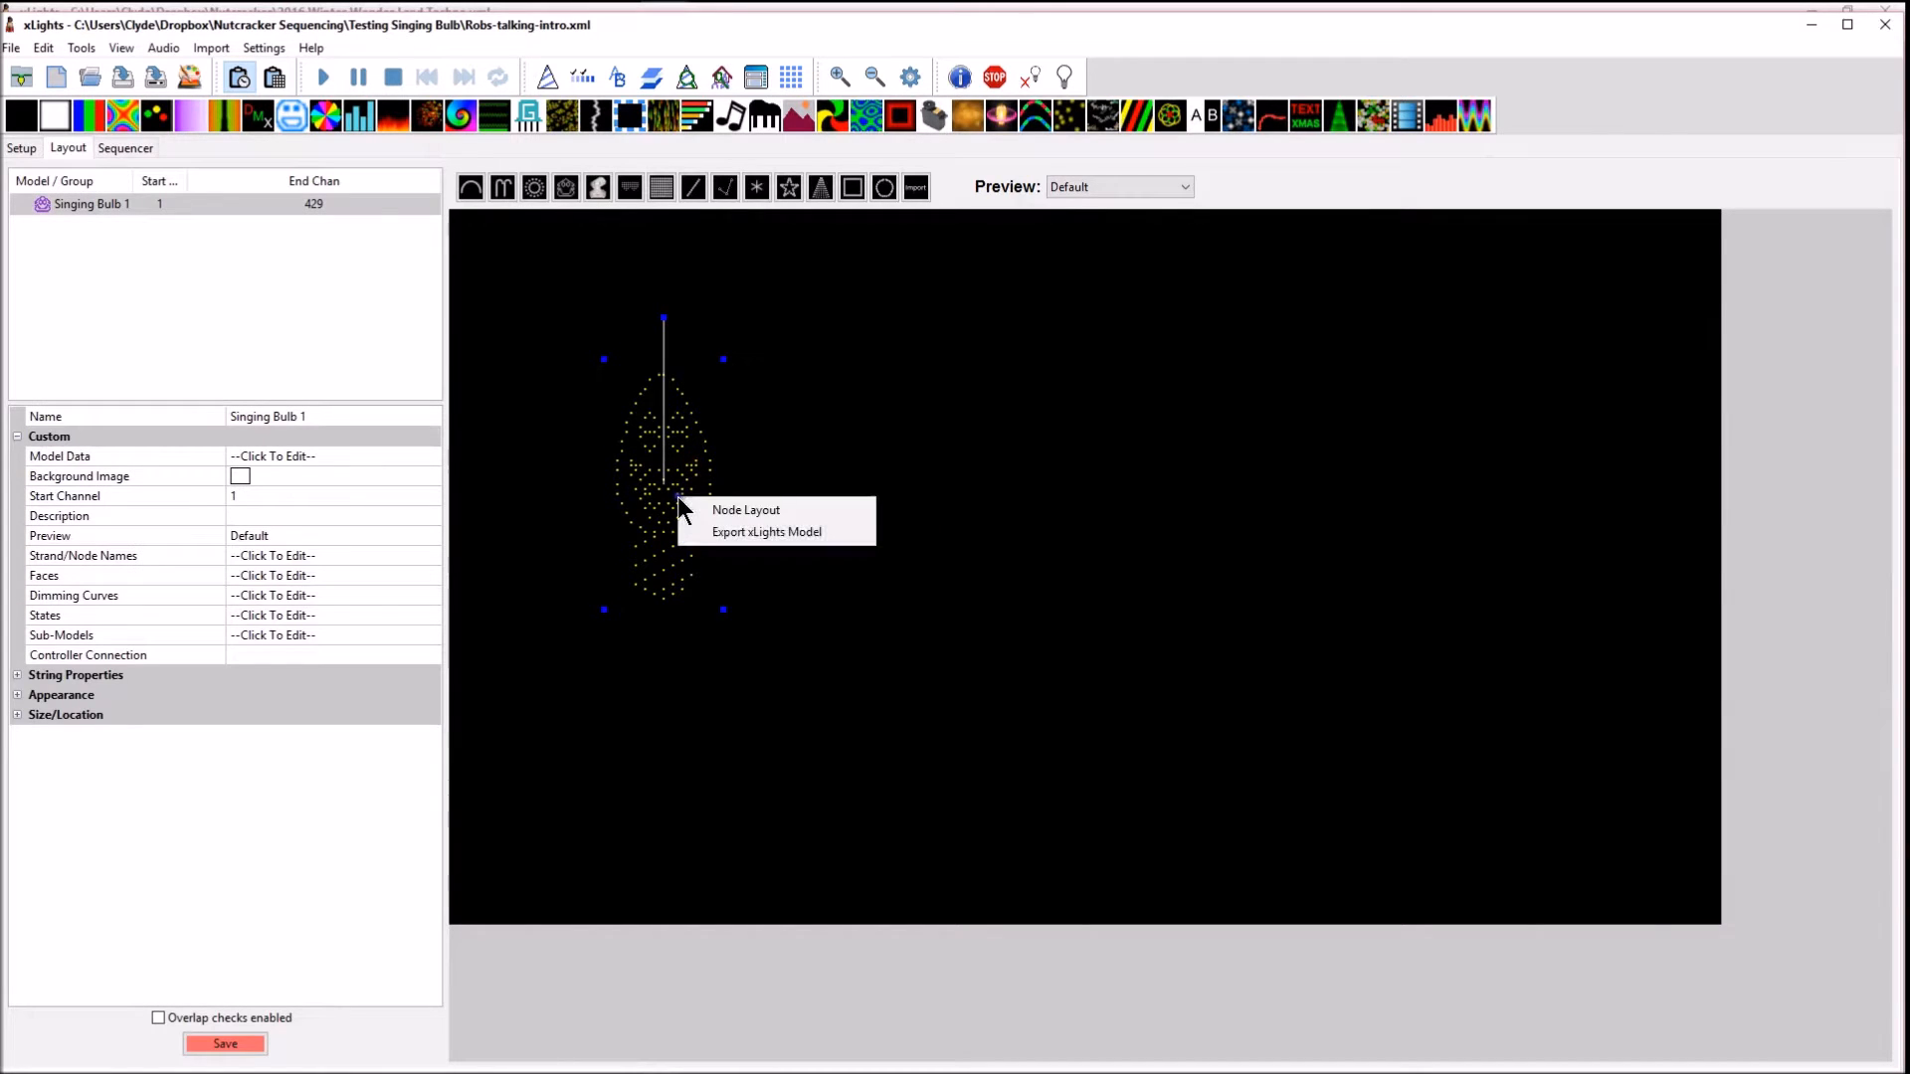
{"action": "left_click", "coordinate": [731, 533]}
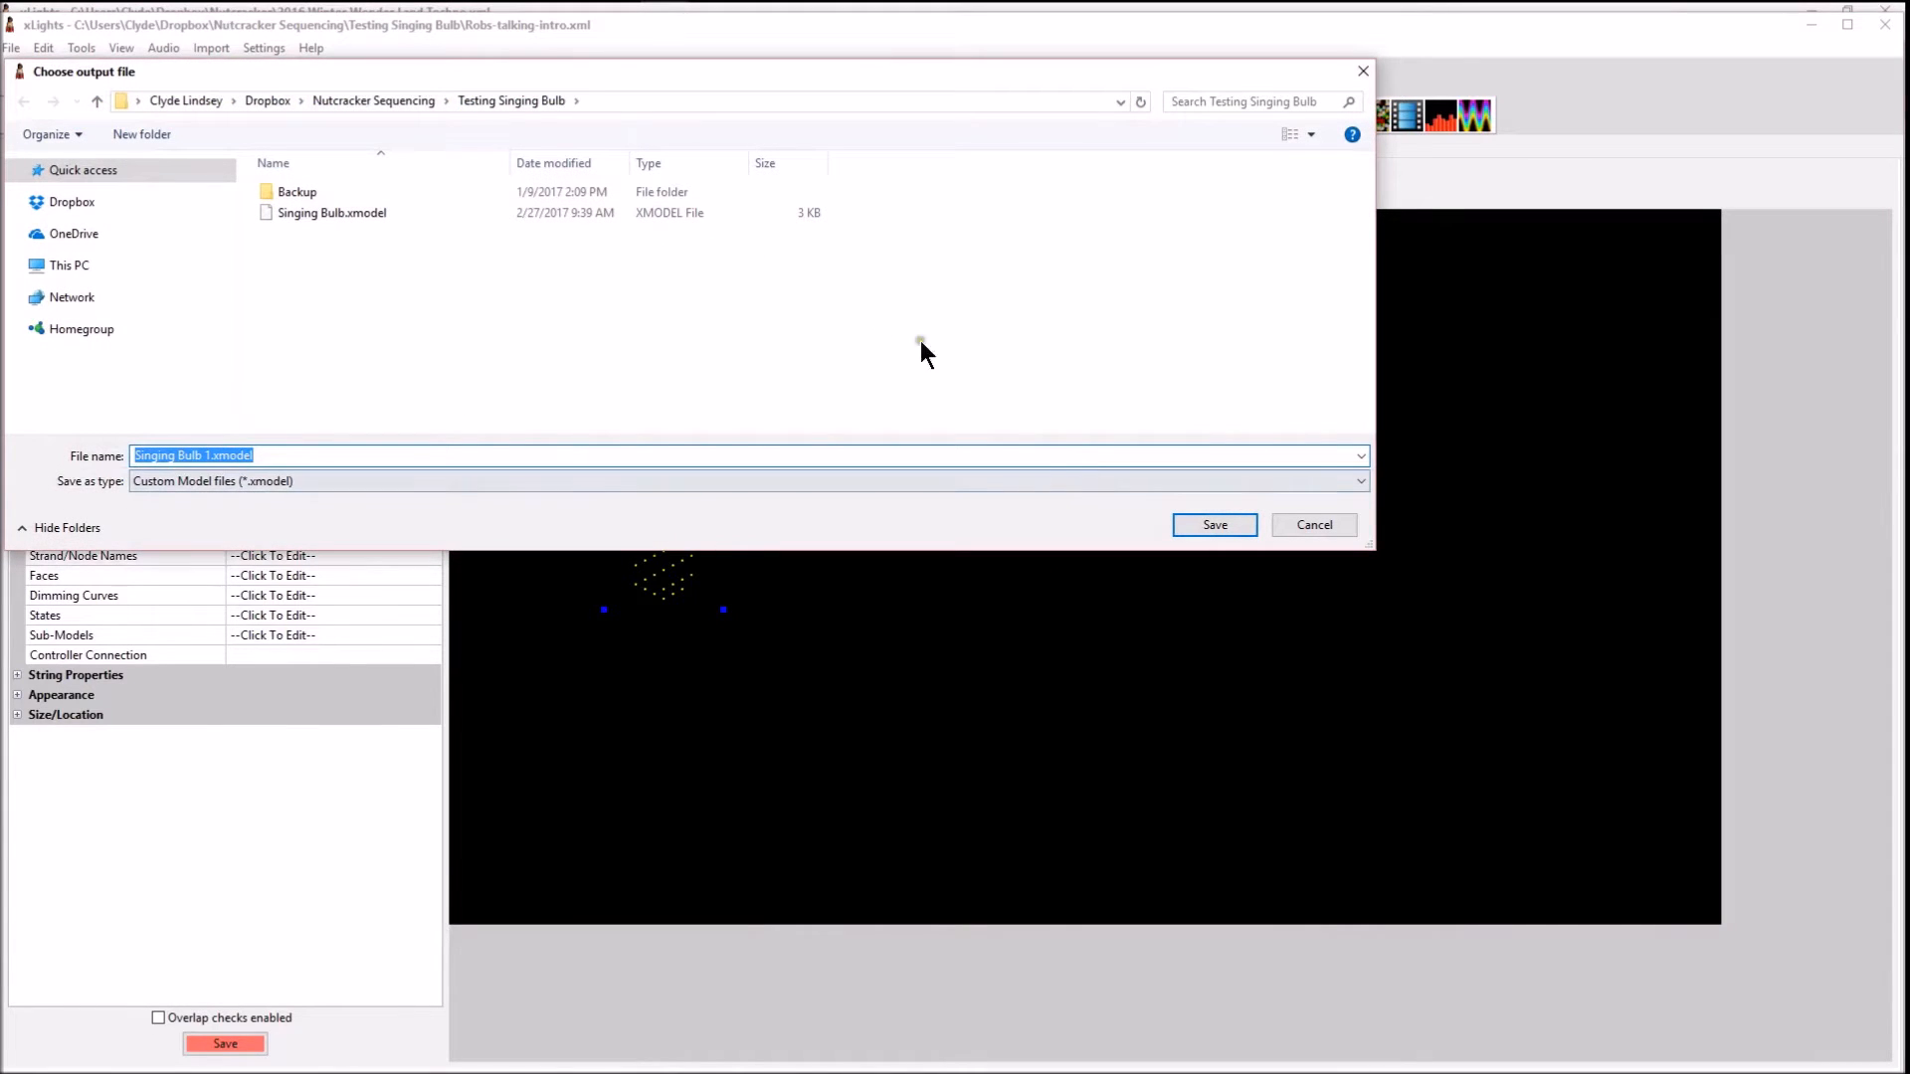
Save the exported model as Singing Bulb 1.xmodel in the Nutcracker folder in Dropbox
{"action": "left_click", "coordinate": [61, 207]}
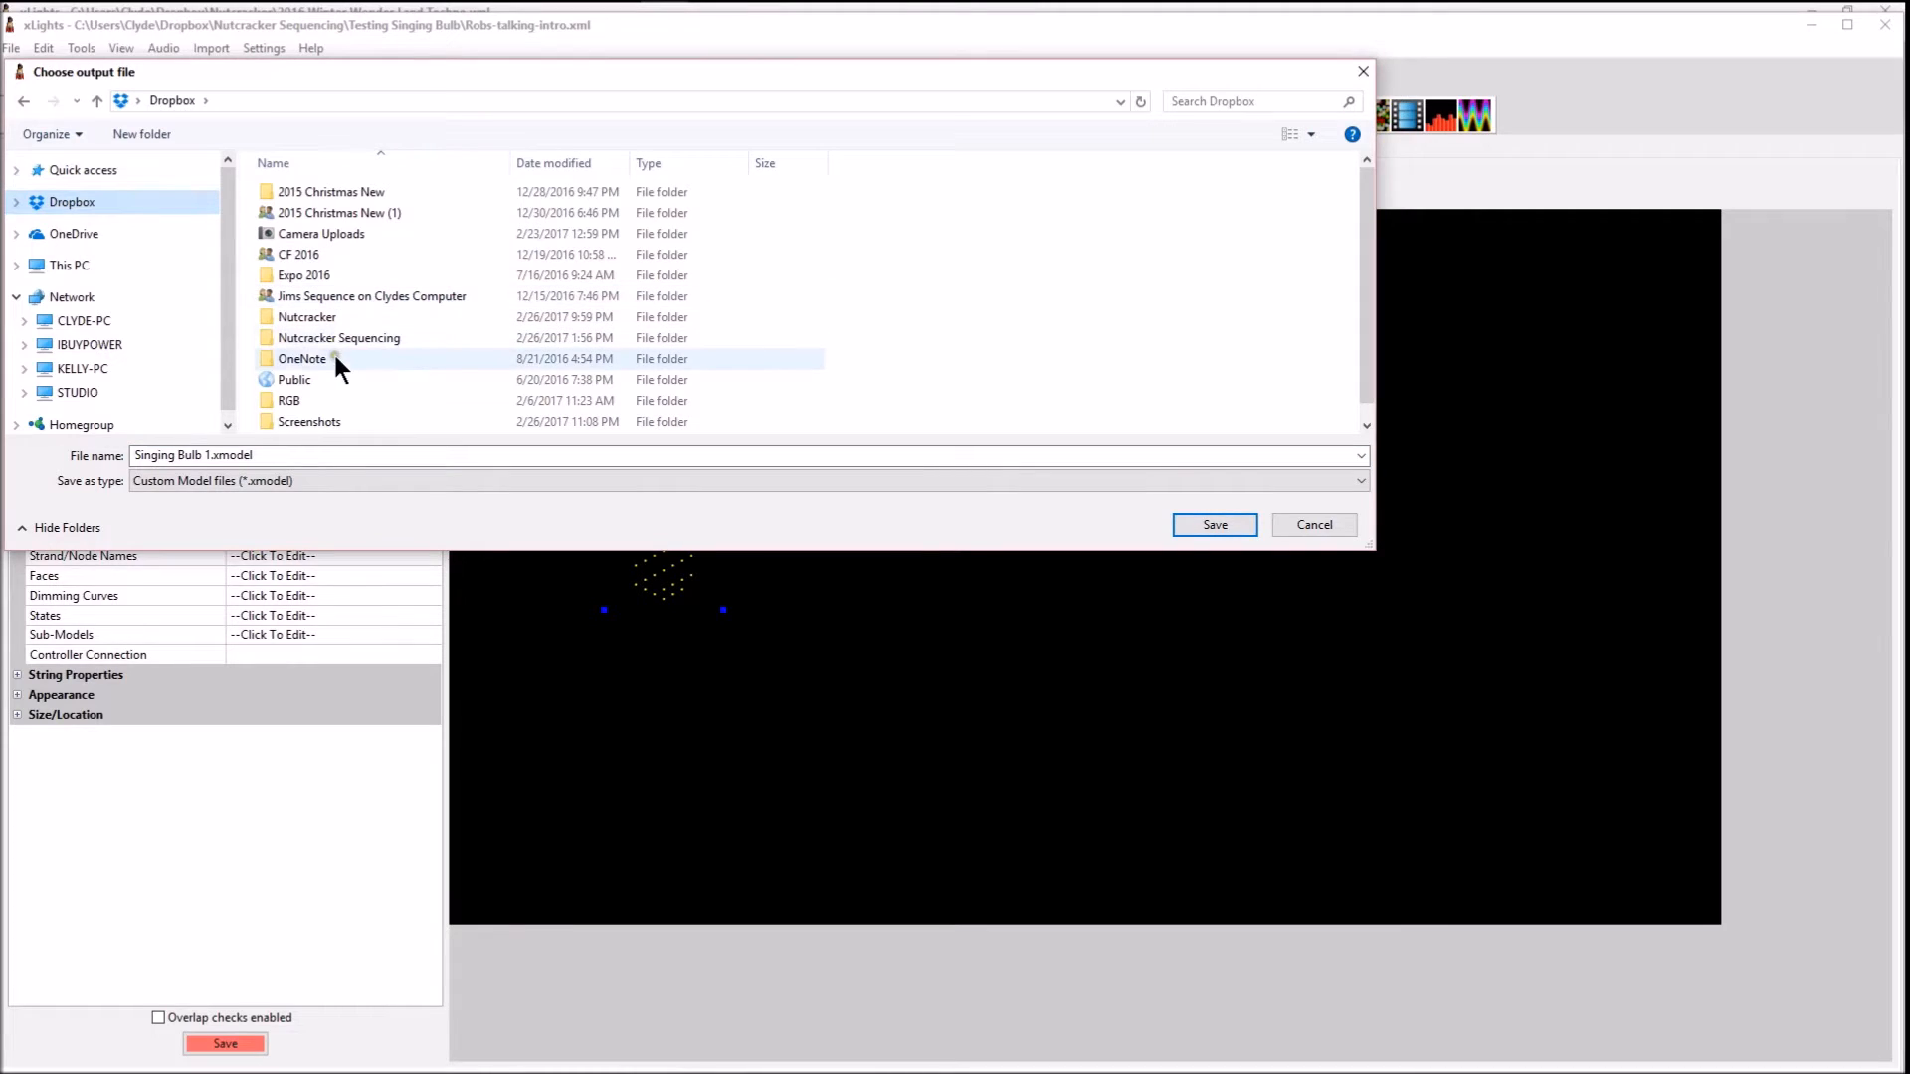
{"action": "left_click", "coordinate": [302, 318]}
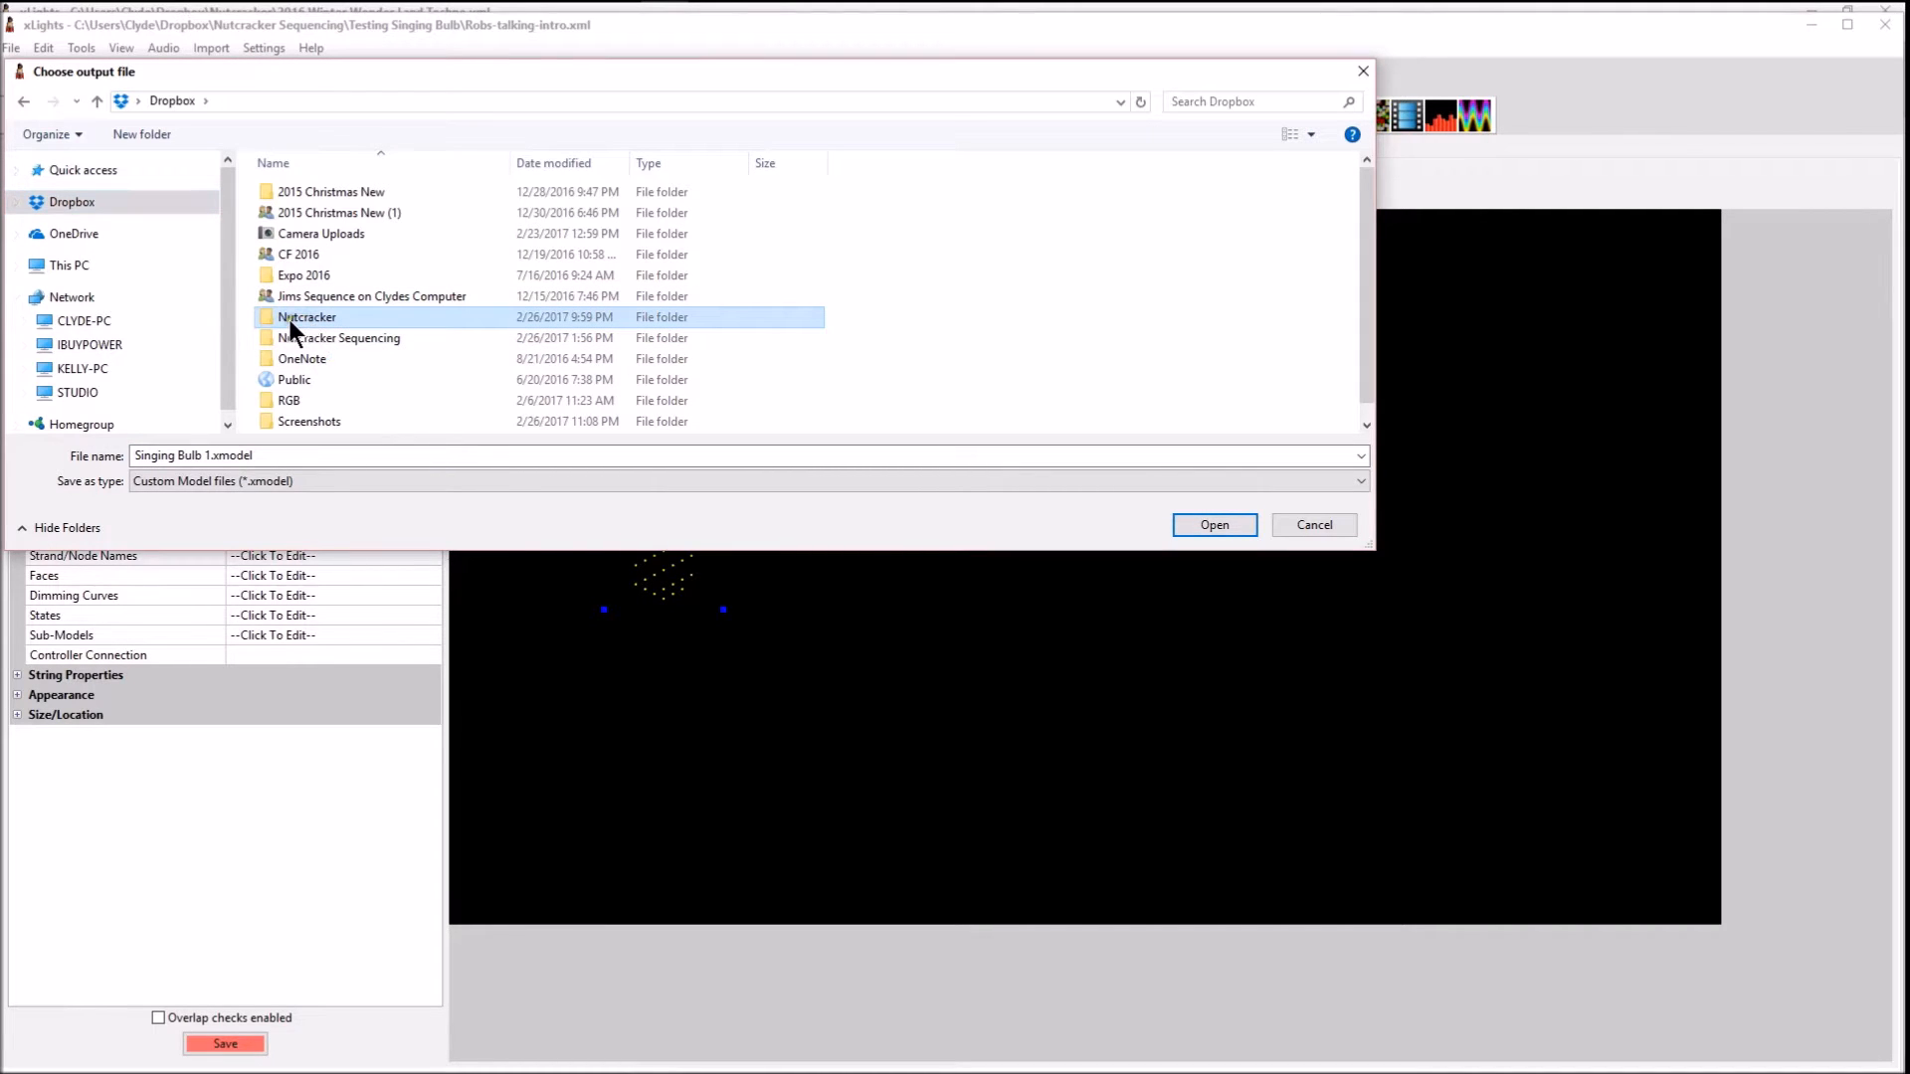
{"action": "left_click", "coordinate": [287, 320]}
{"action": "left_click_drag", "start_coordinate": [412, 75], "coordinate": [848, 247]}
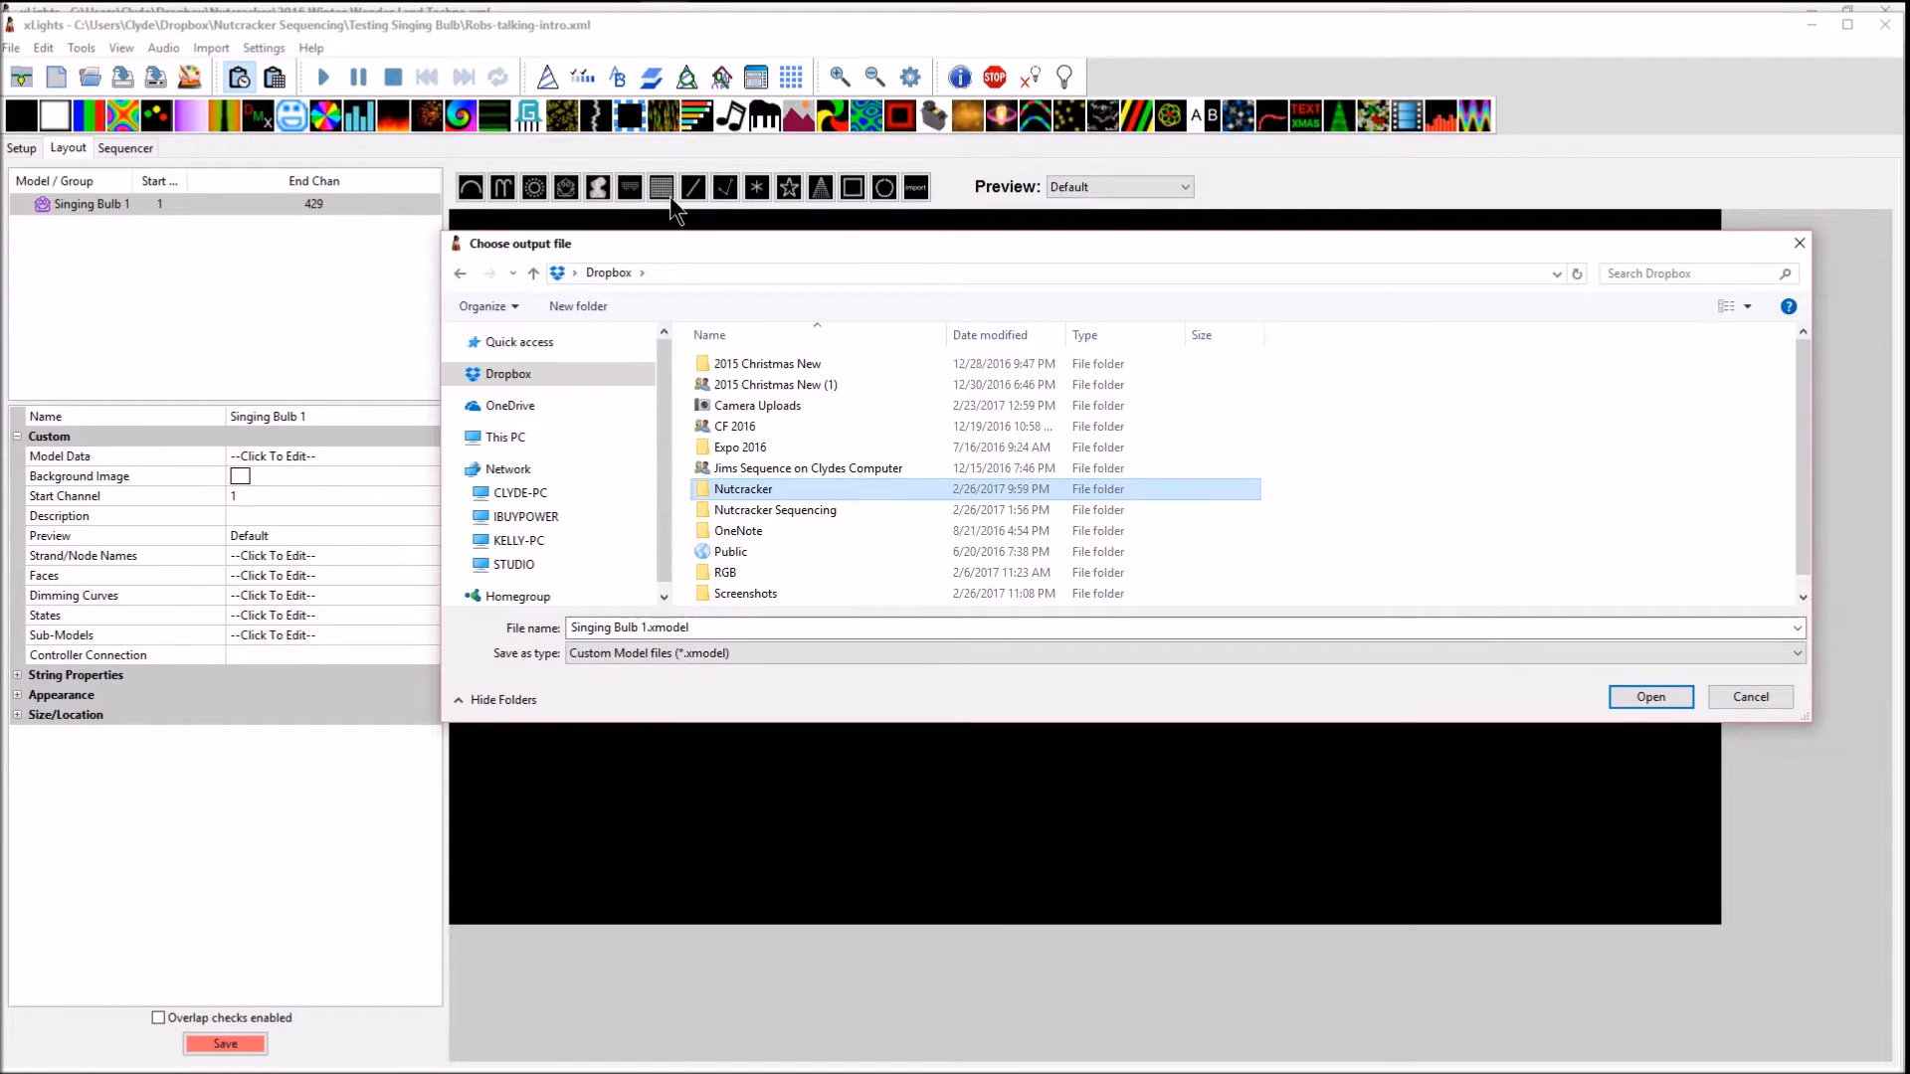
{"action": "left_click", "coordinate": [786, 492]}
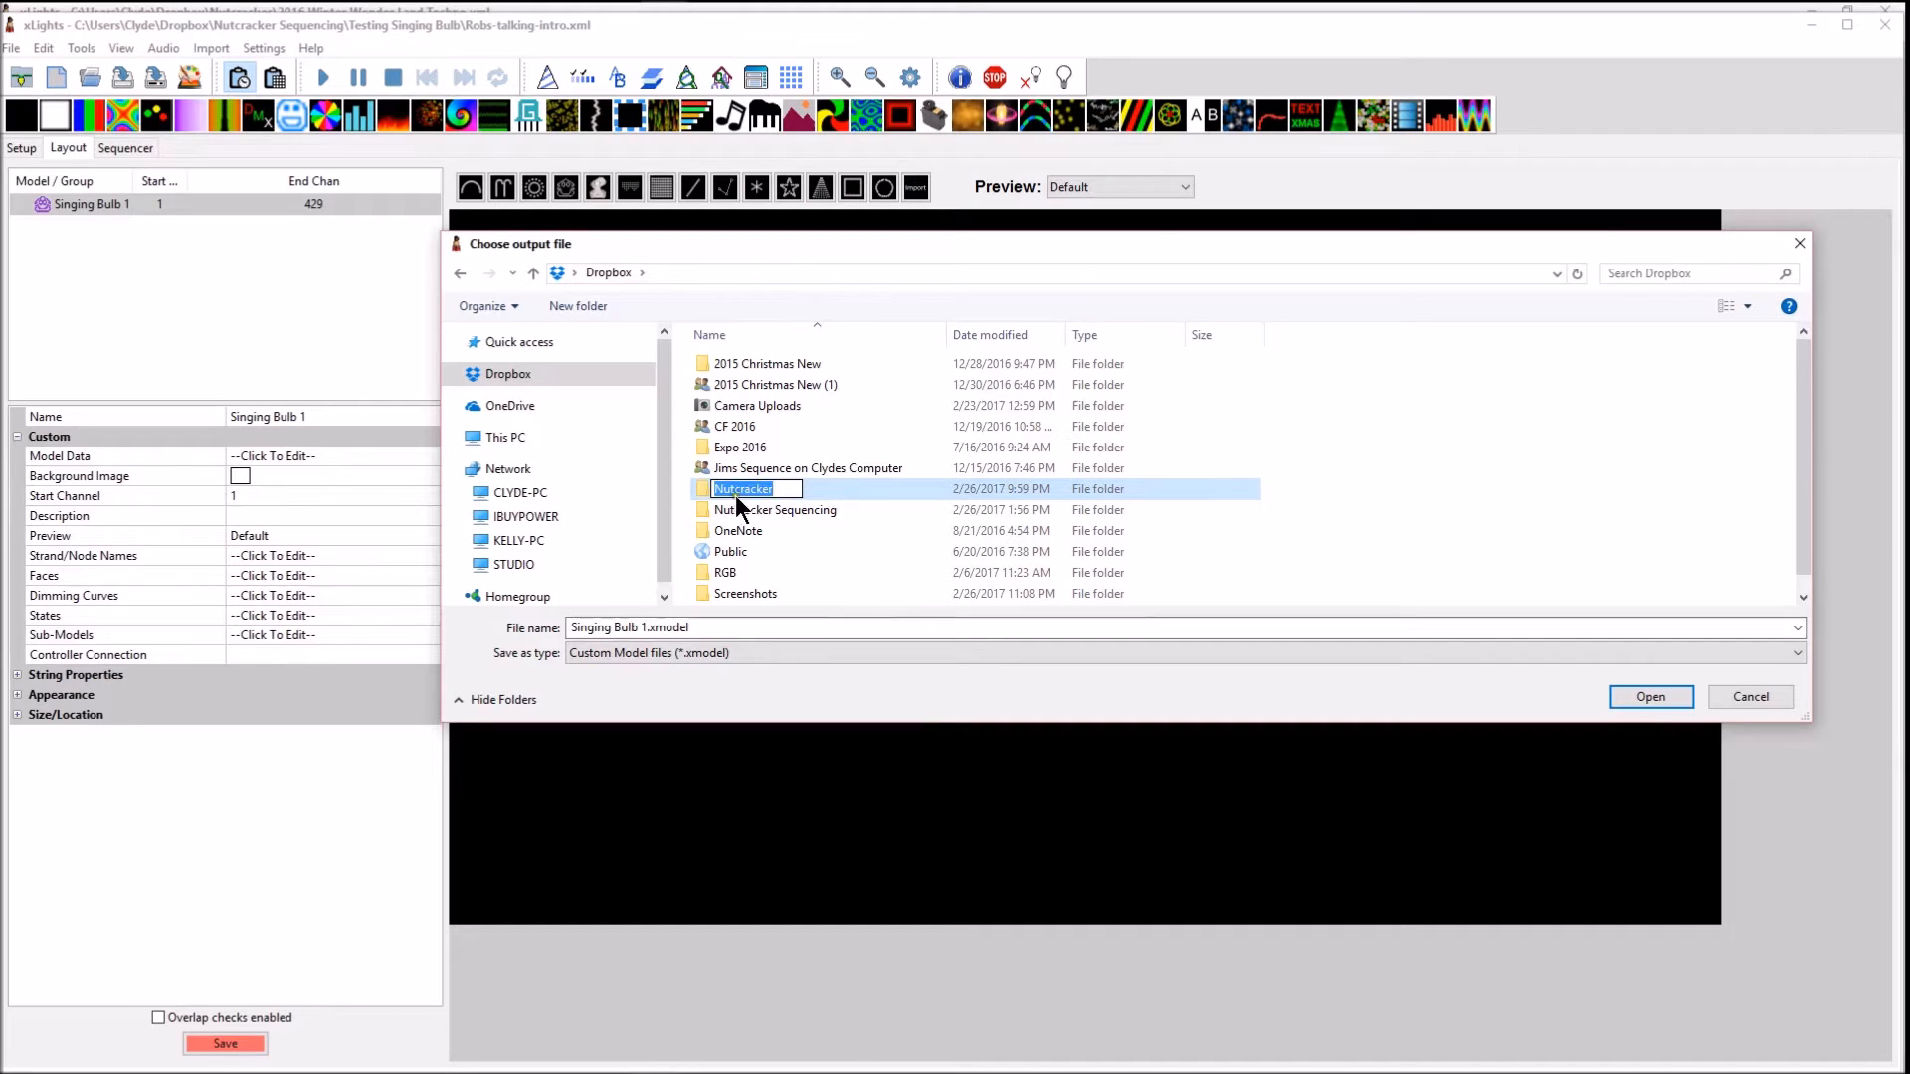
{"action": "left_click", "coordinate": [1647, 701]}
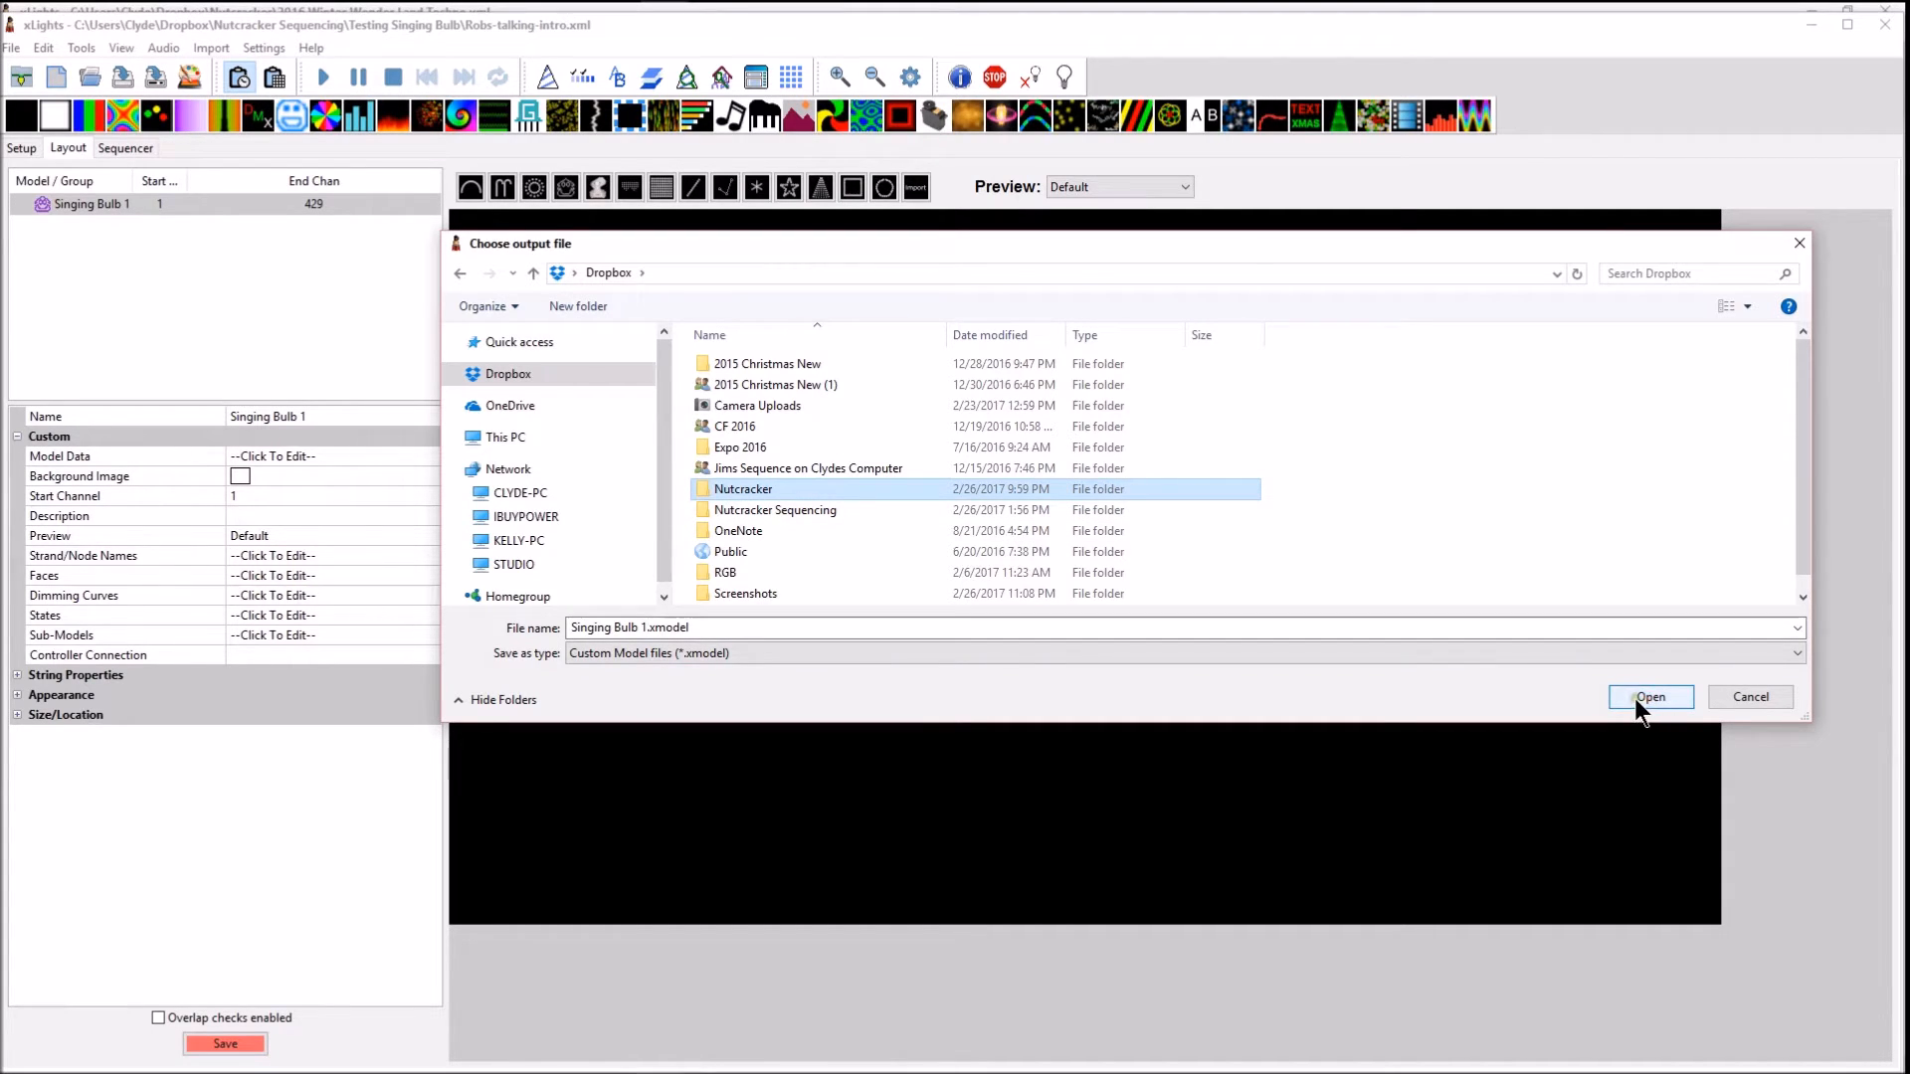
{"action": "double_click", "coordinate": [750, 490]}
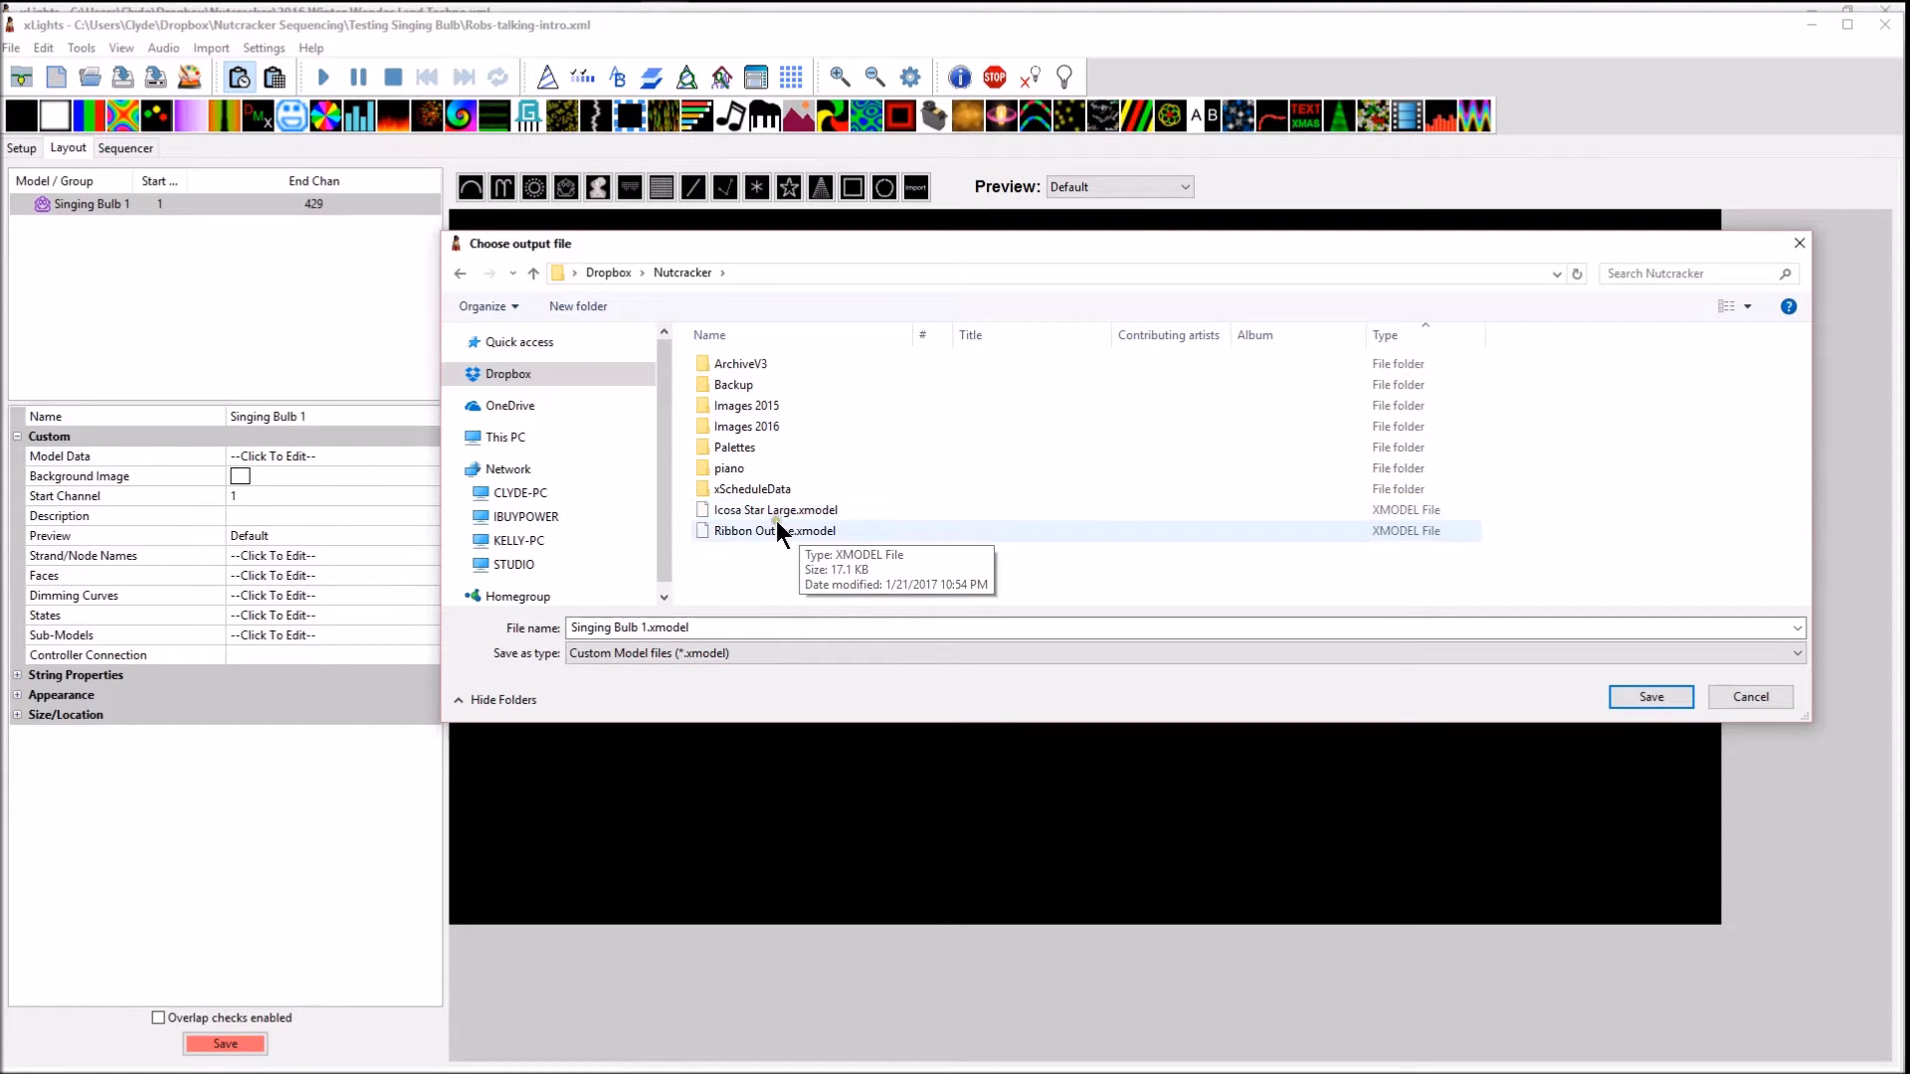
{"action": "left_click", "coordinate": [1649, 698]}
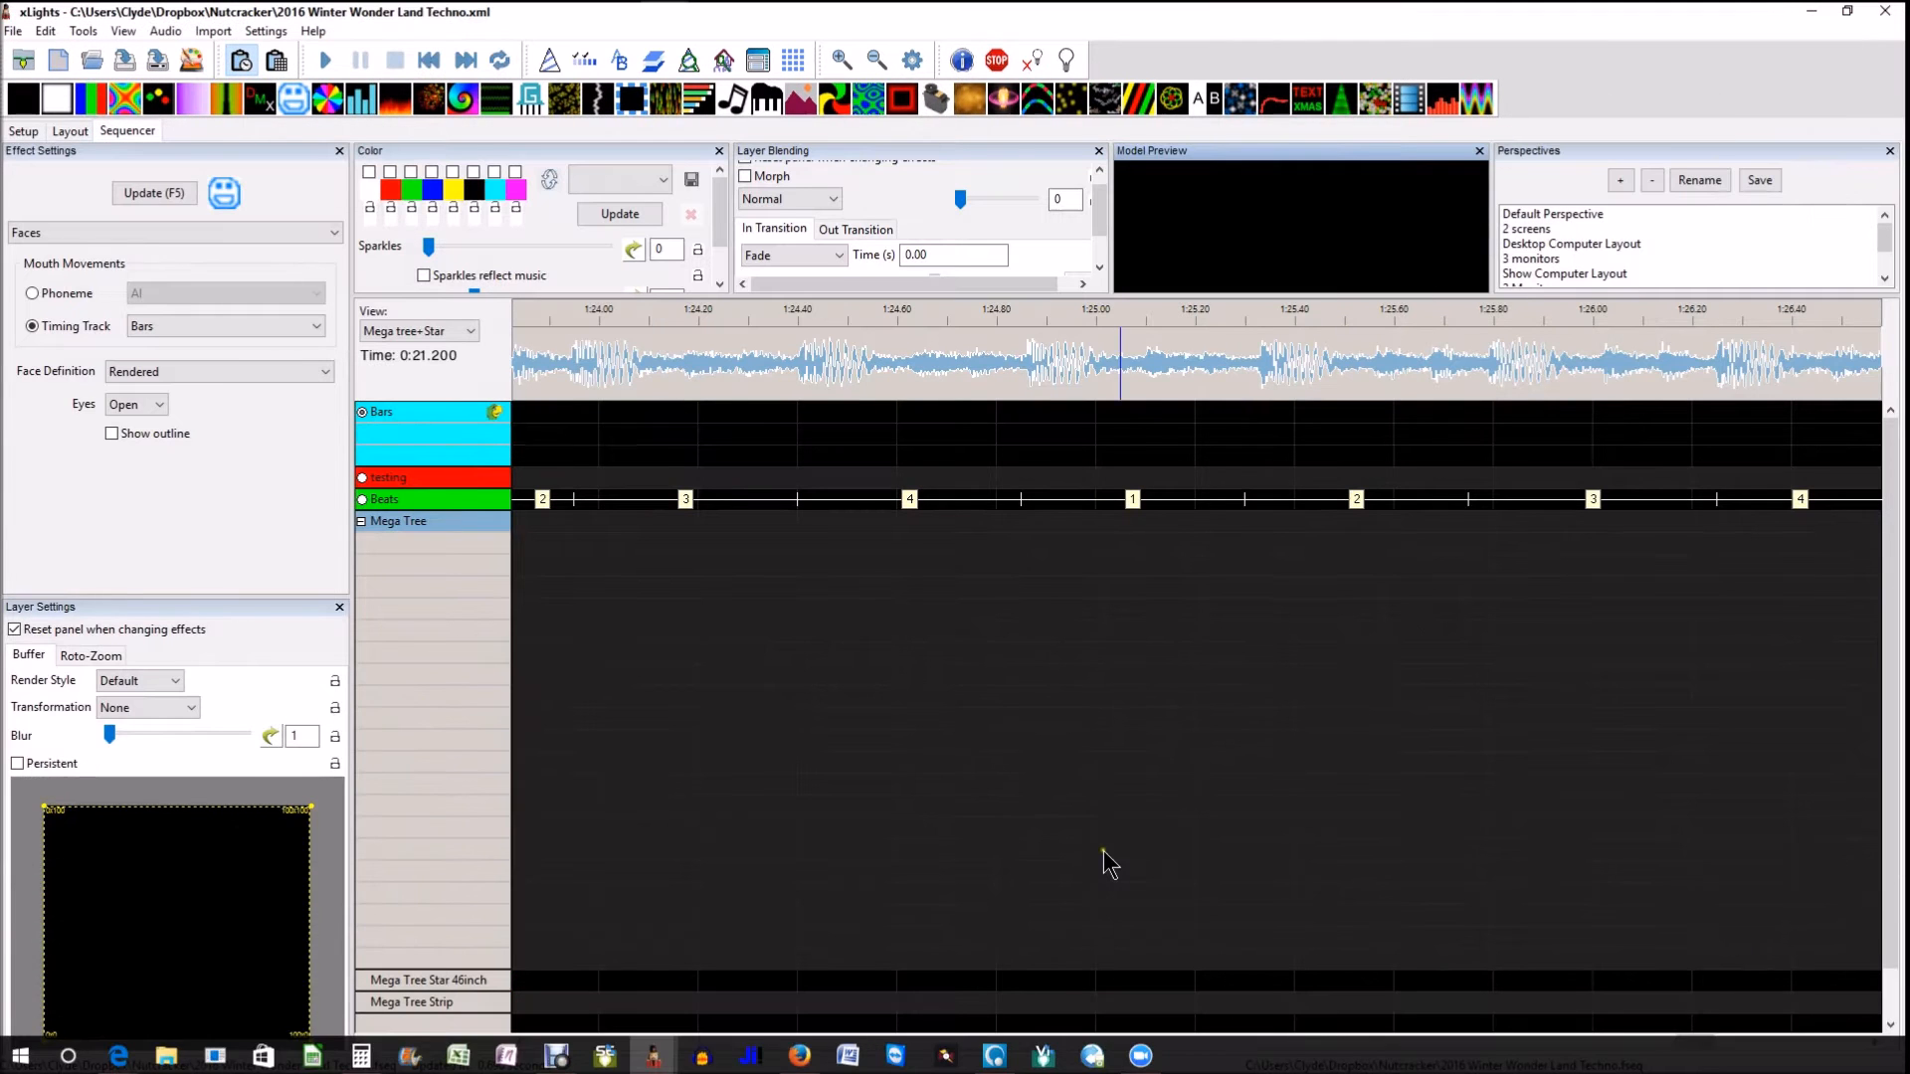
Preview the Faces effect on the Mega Tree around 1:07 and its lyric mouth shapes in an undocked Model Preview window
{"action": "left_click_drag", "start_coordinate": [1696, 1041], "coordinate": [1453, 1040]}
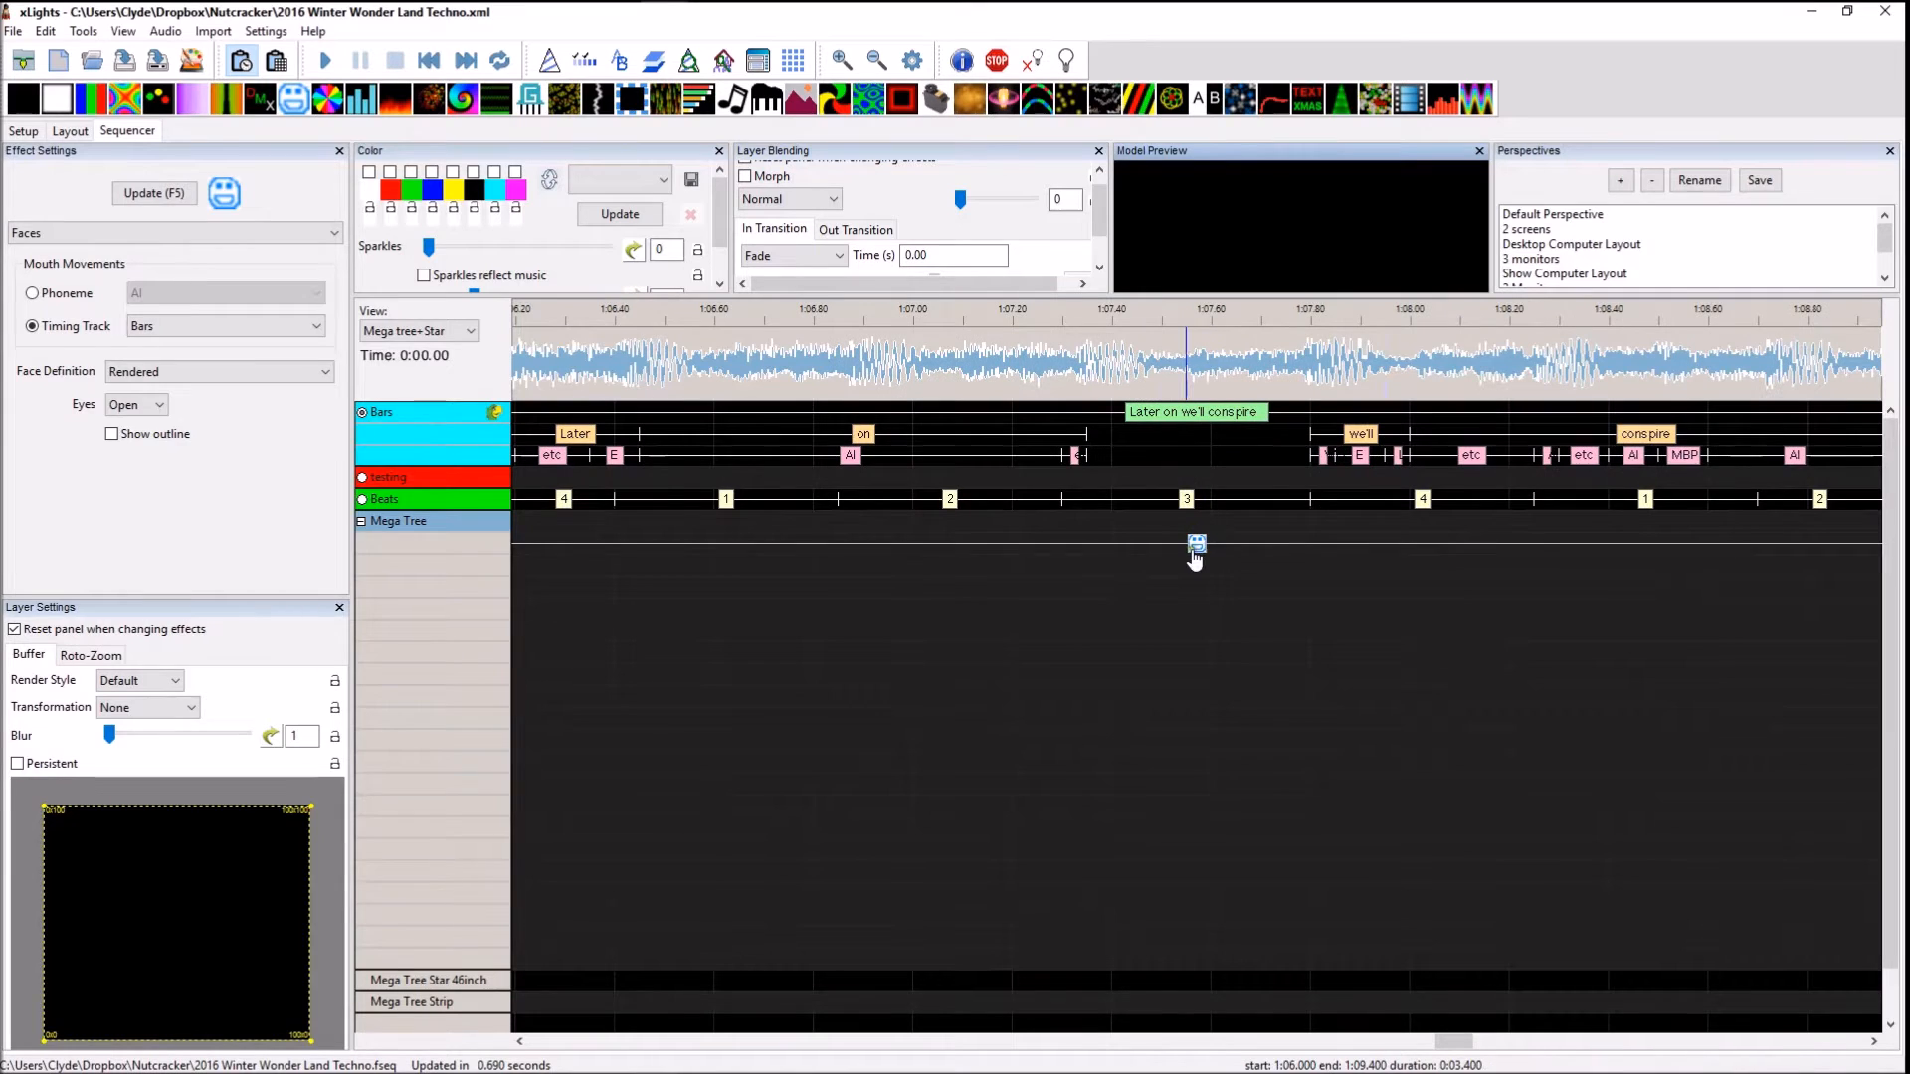
{"action": "left_click", "coordinate": [1196, 545]}
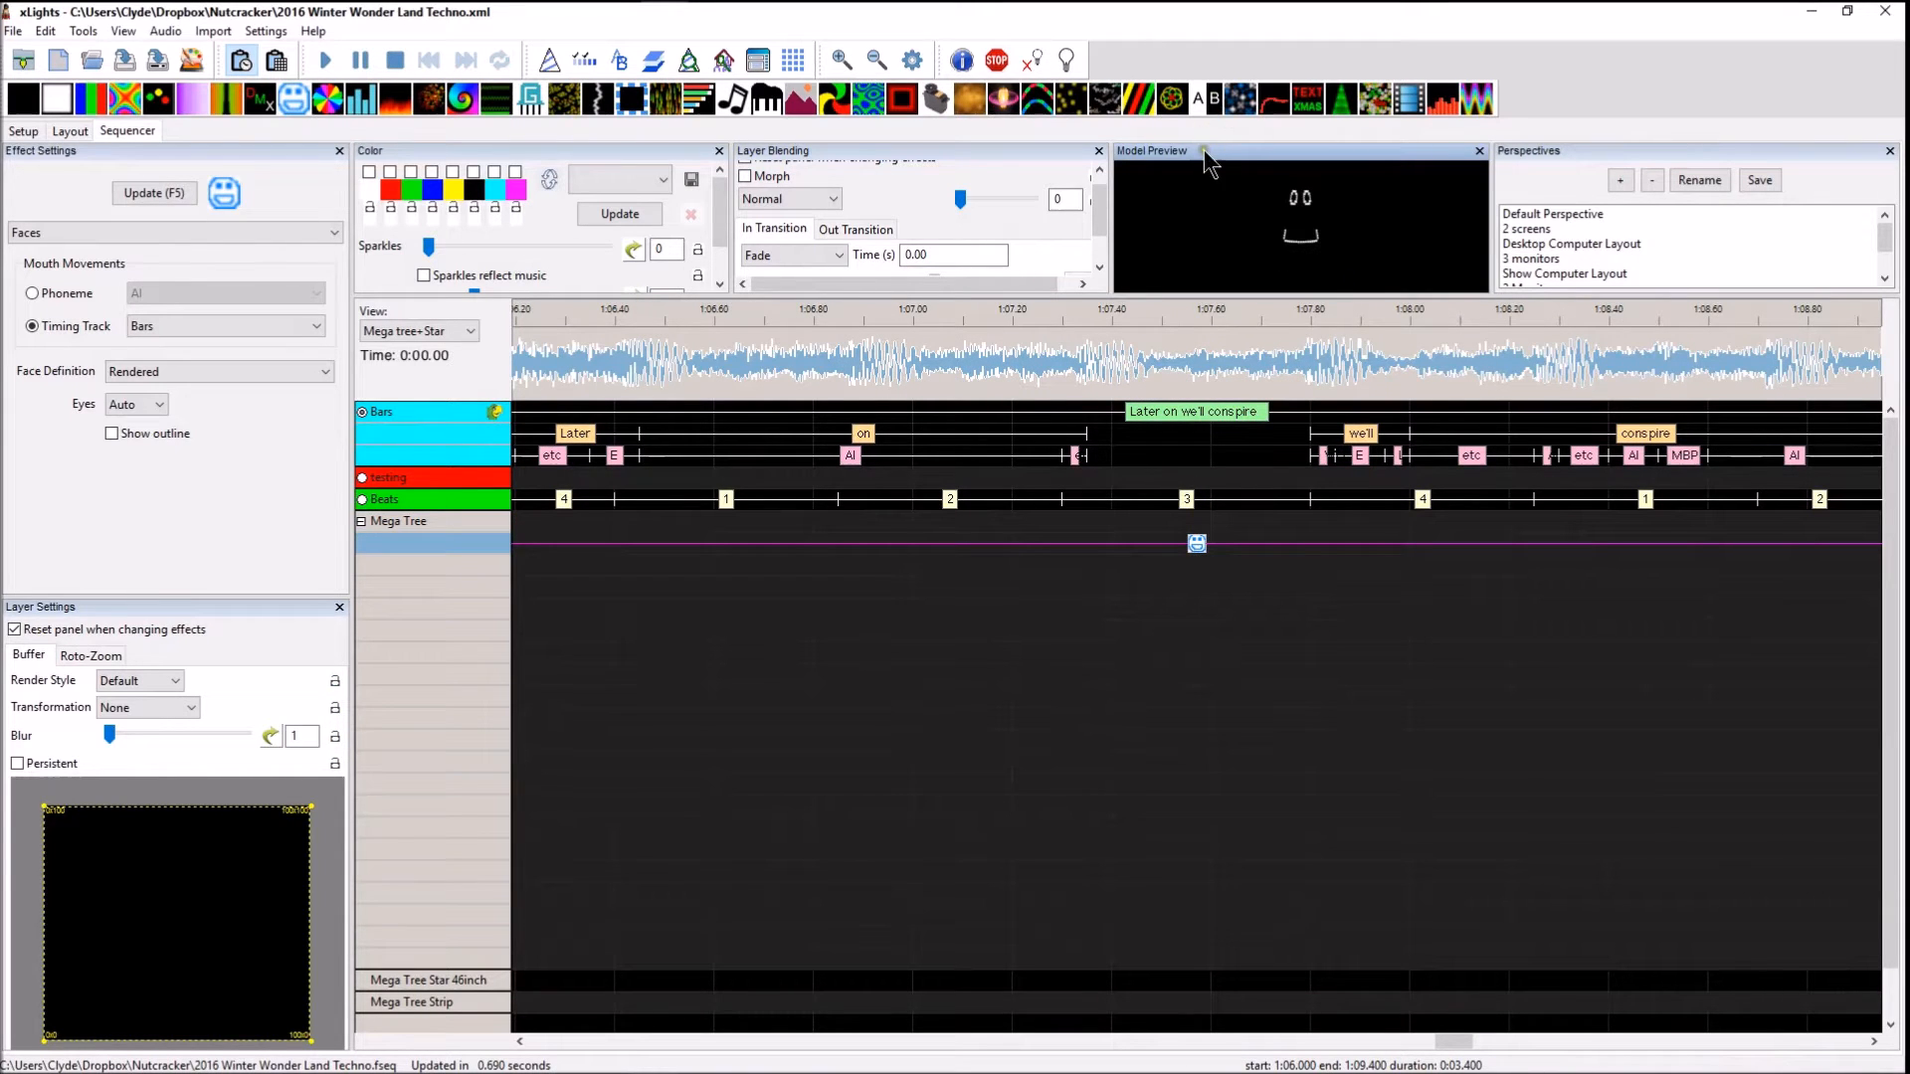
{"action": "left_click_drag", "start_coordinate": [1206, 159], "coordinate": [1339, 281]}
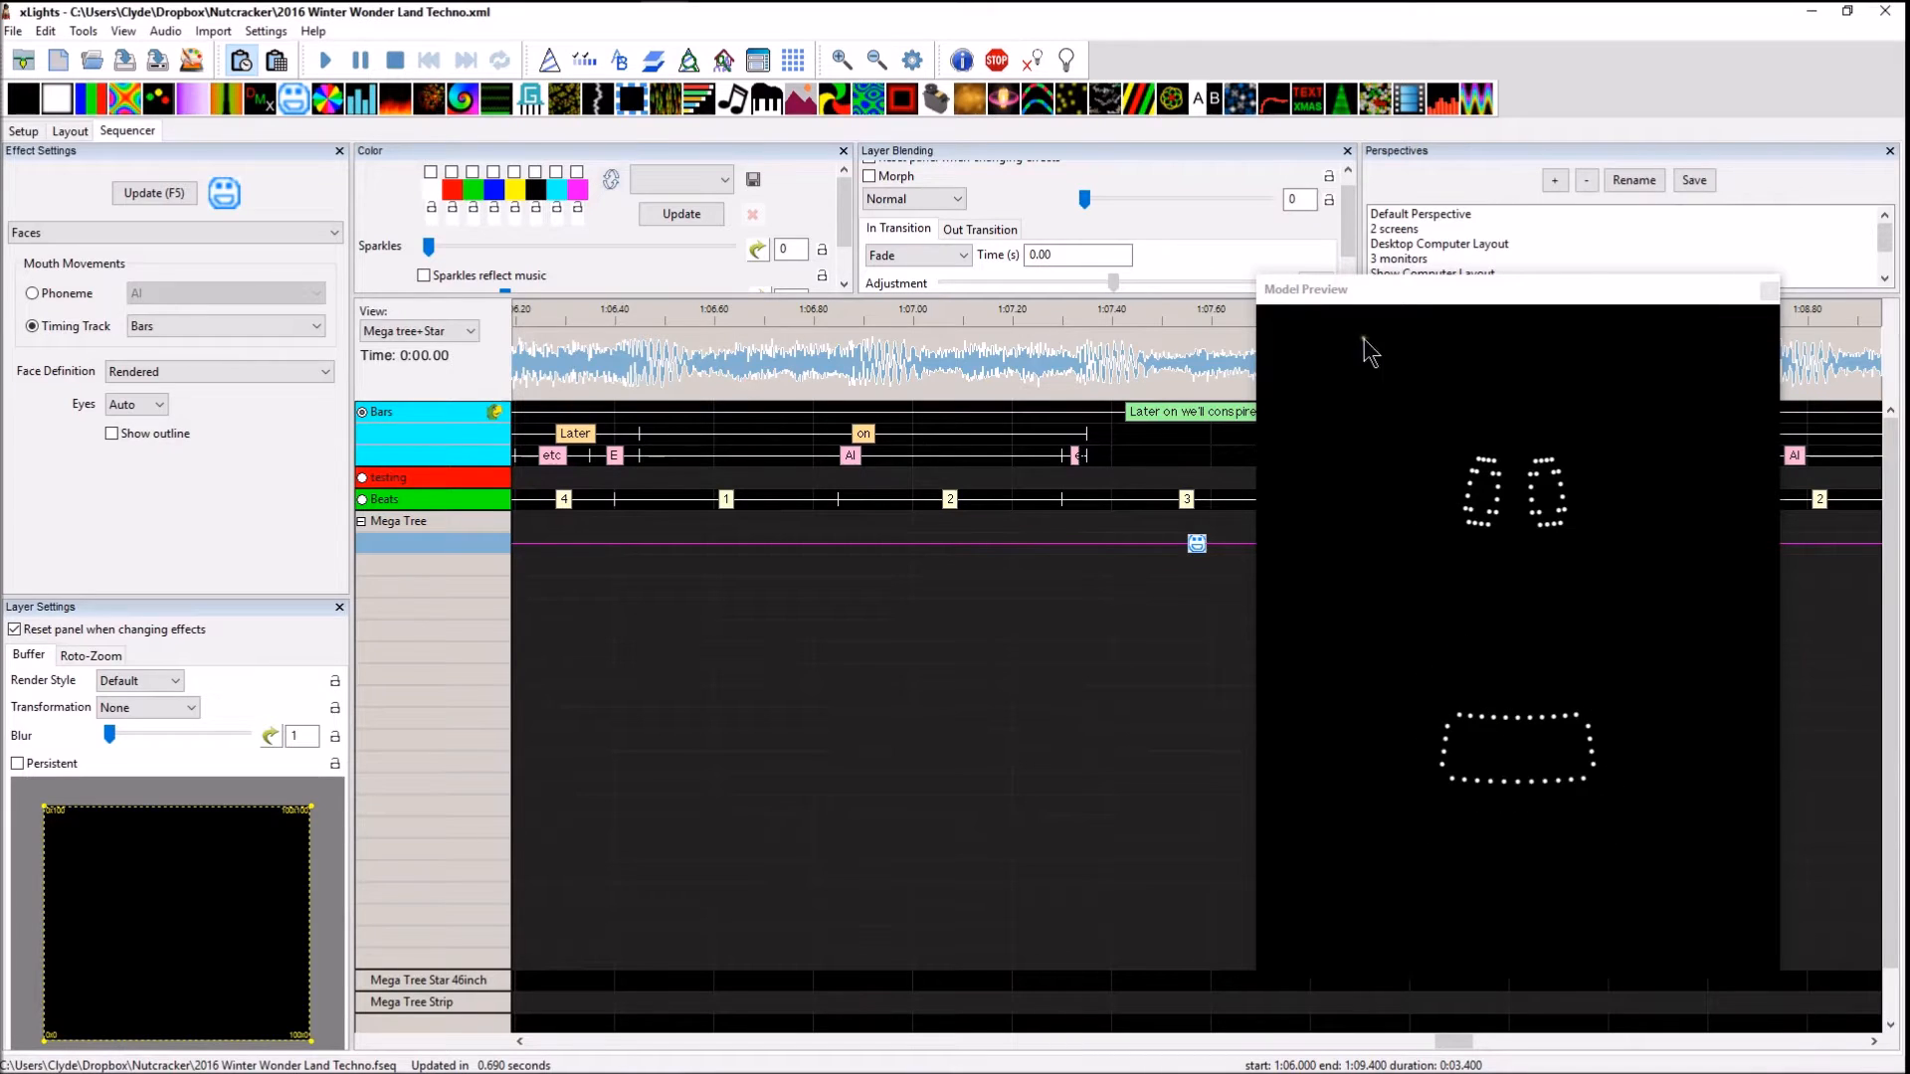
{"action": "left_click", "coordinate": [1060, 458]}
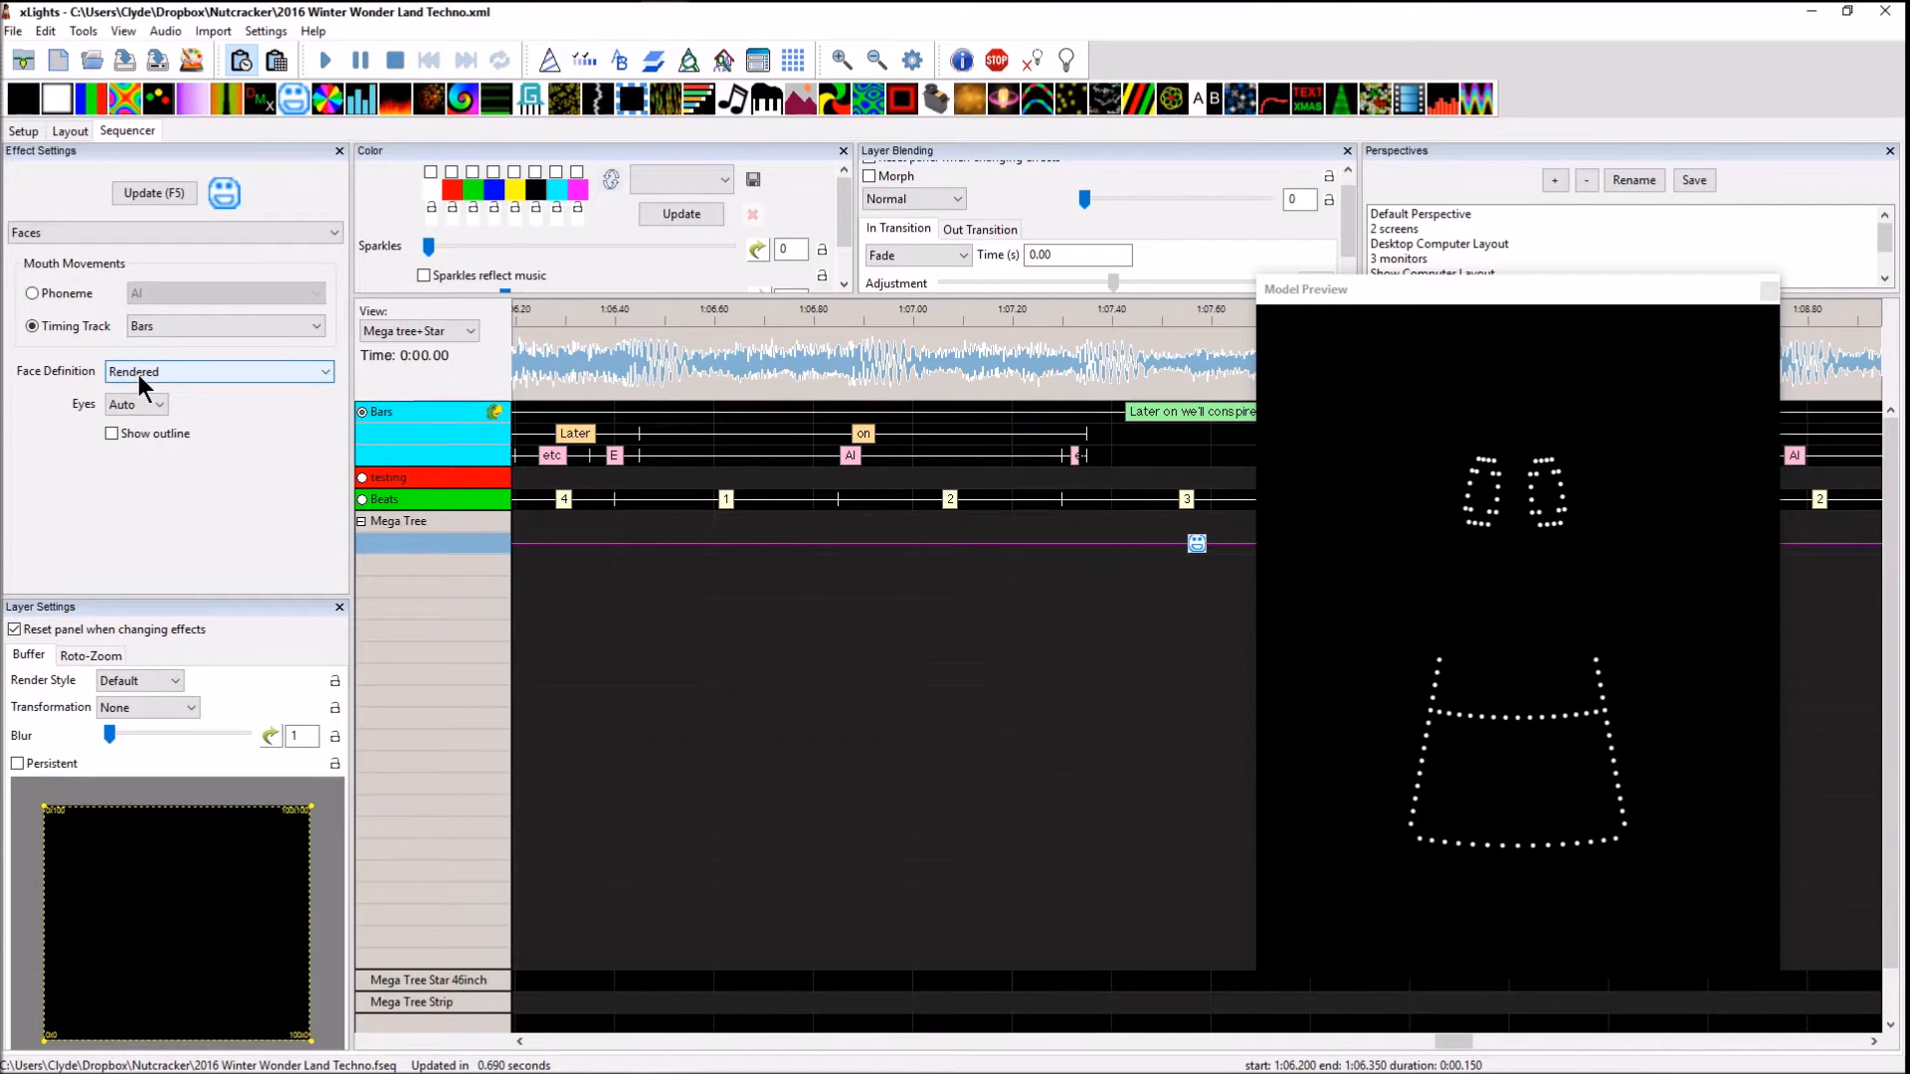
{"action": "left_click", "coordinate": [1605, 288]}
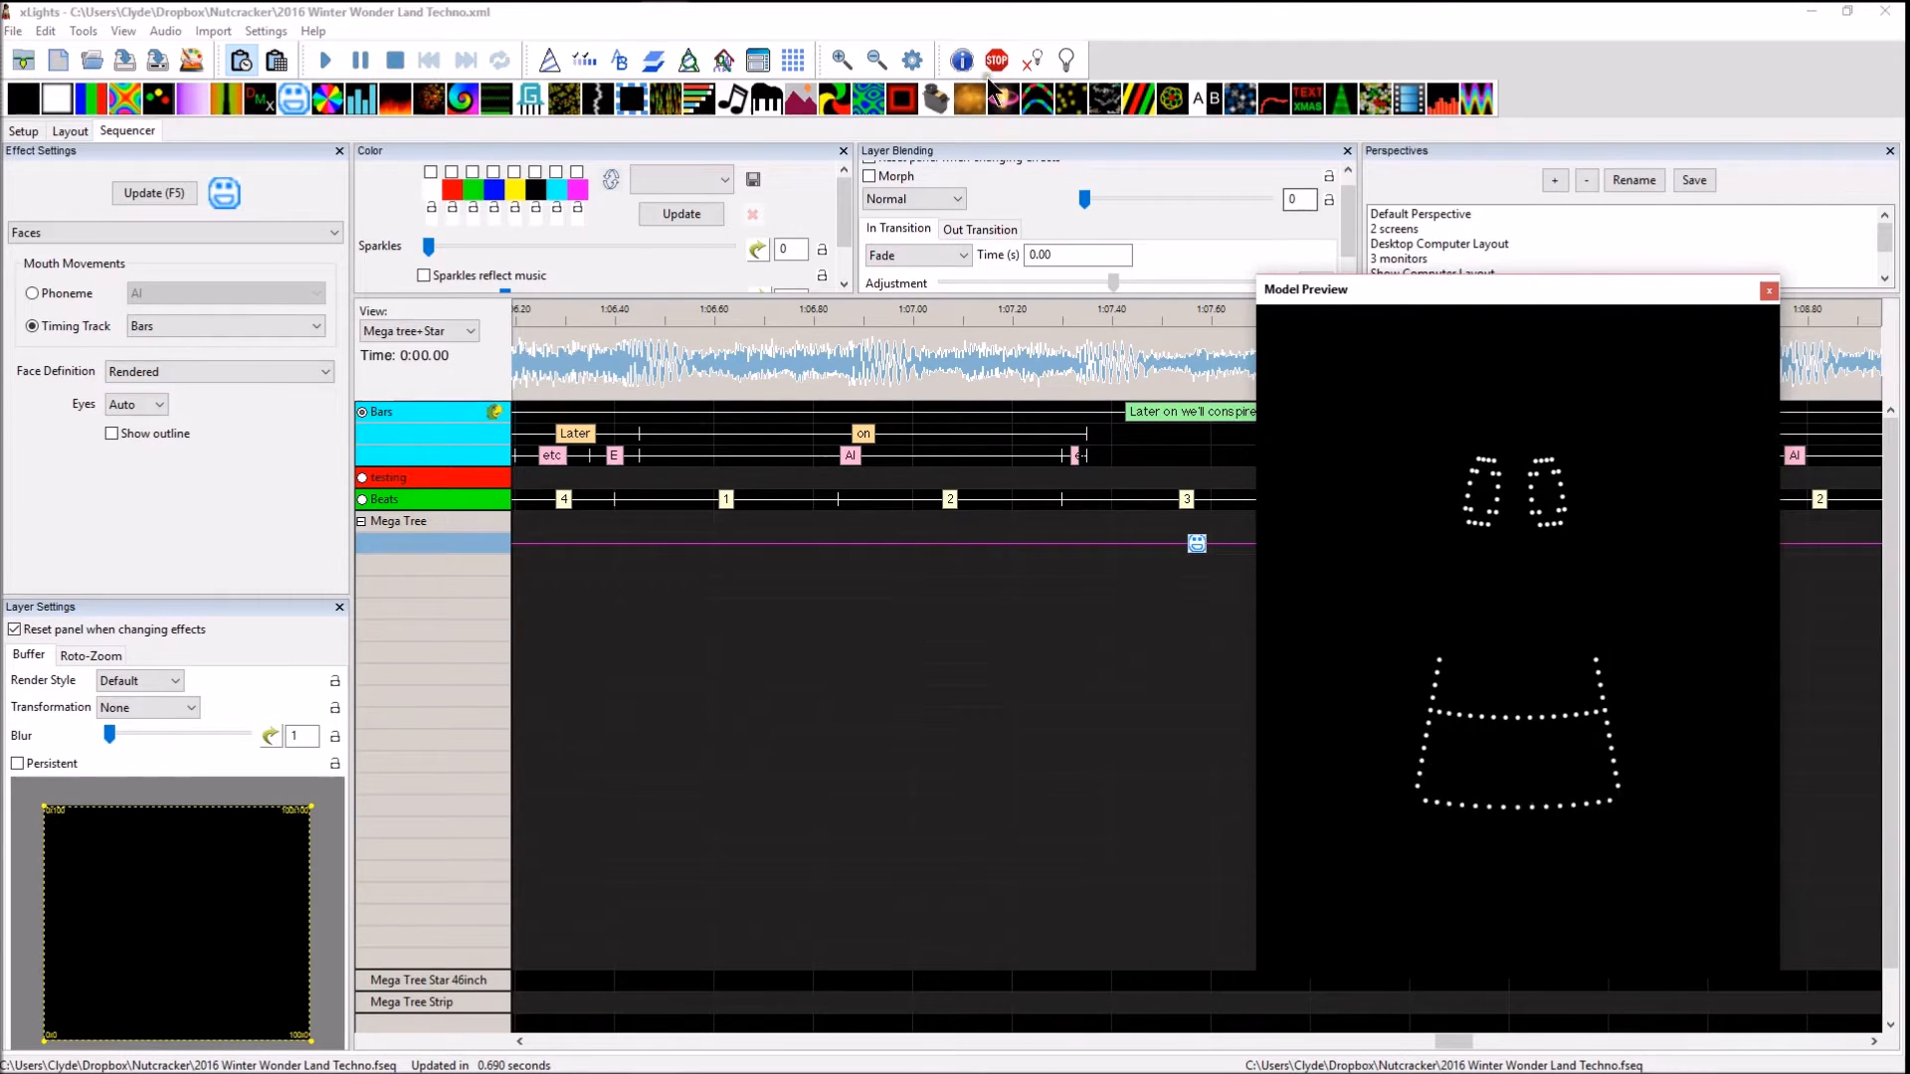
Import Singing Bulb 1.xmodel from the Nutcracker folder into the layout, placing it above the house between the mini trees and snowflakes
{"action": "left_click", "coordinate": [67, 131]}
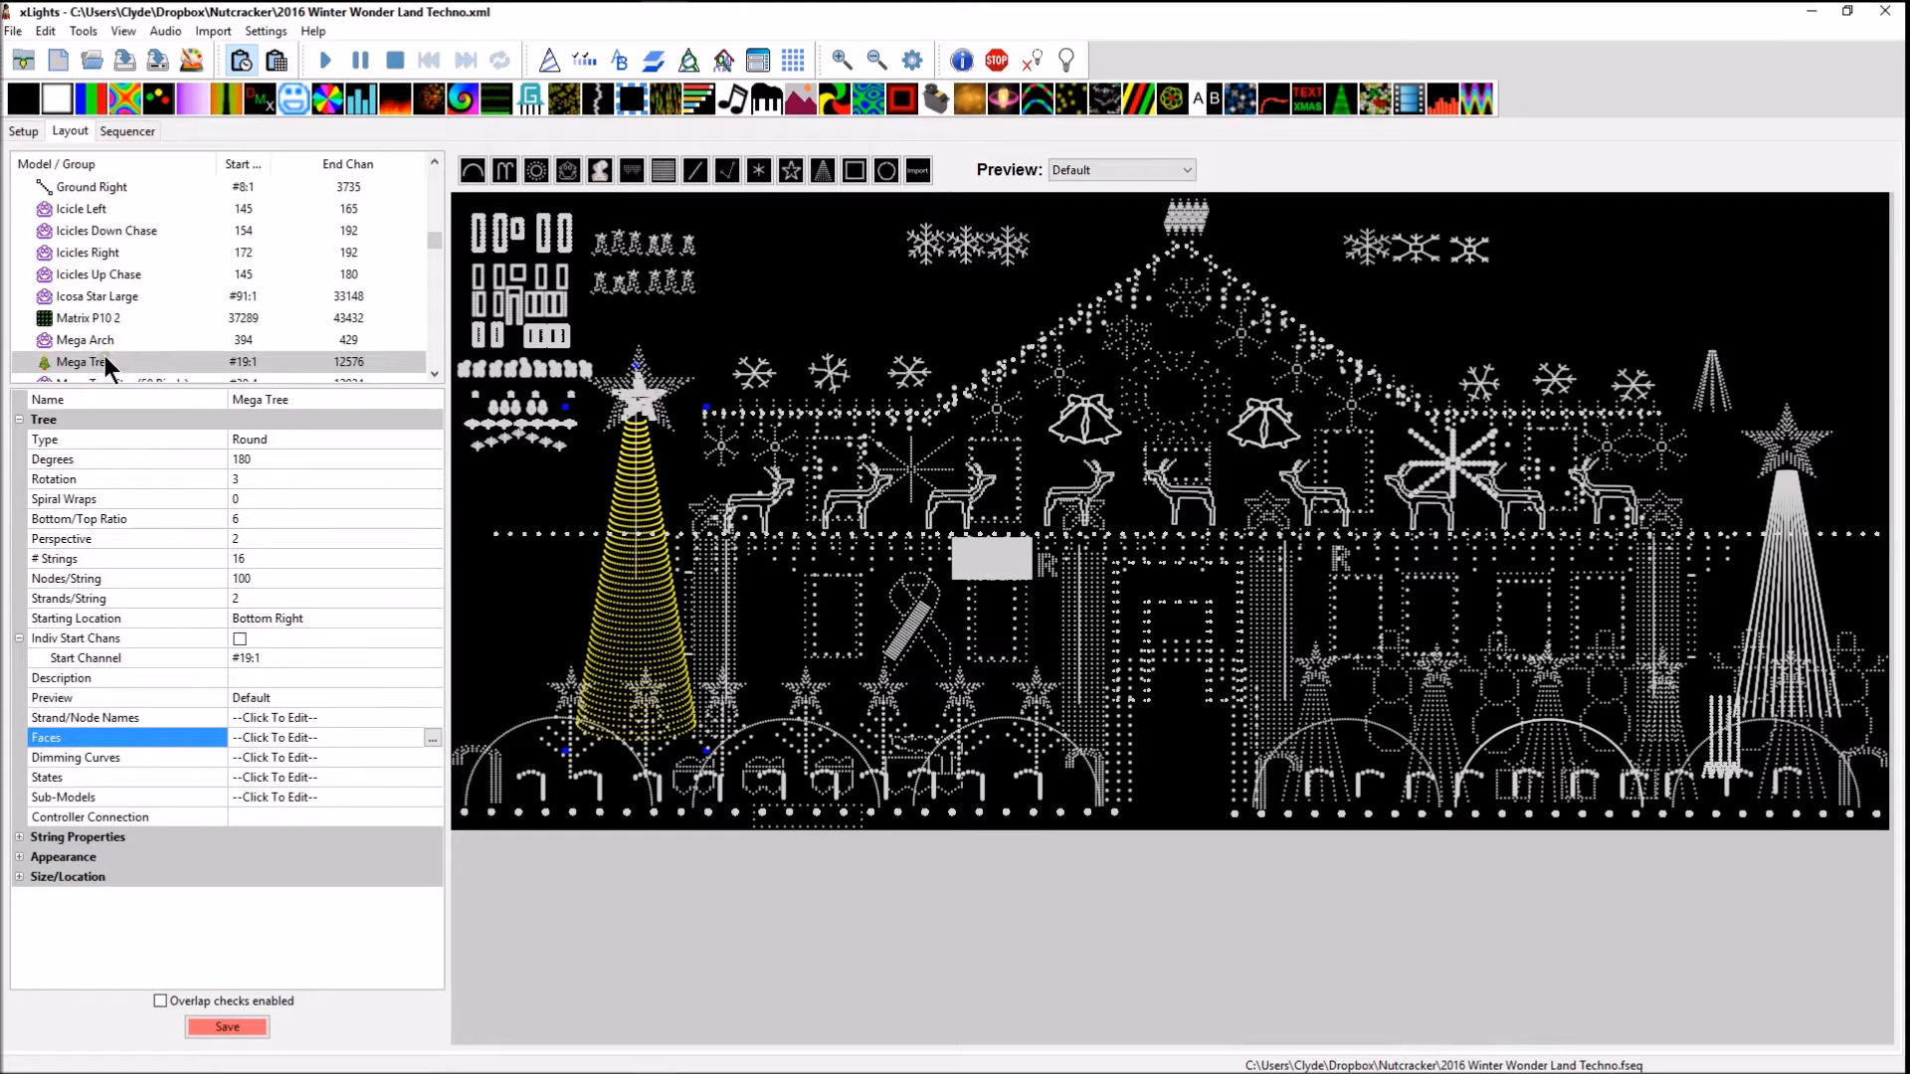
{"action": "left_click", "coordinate": [919, 172]}
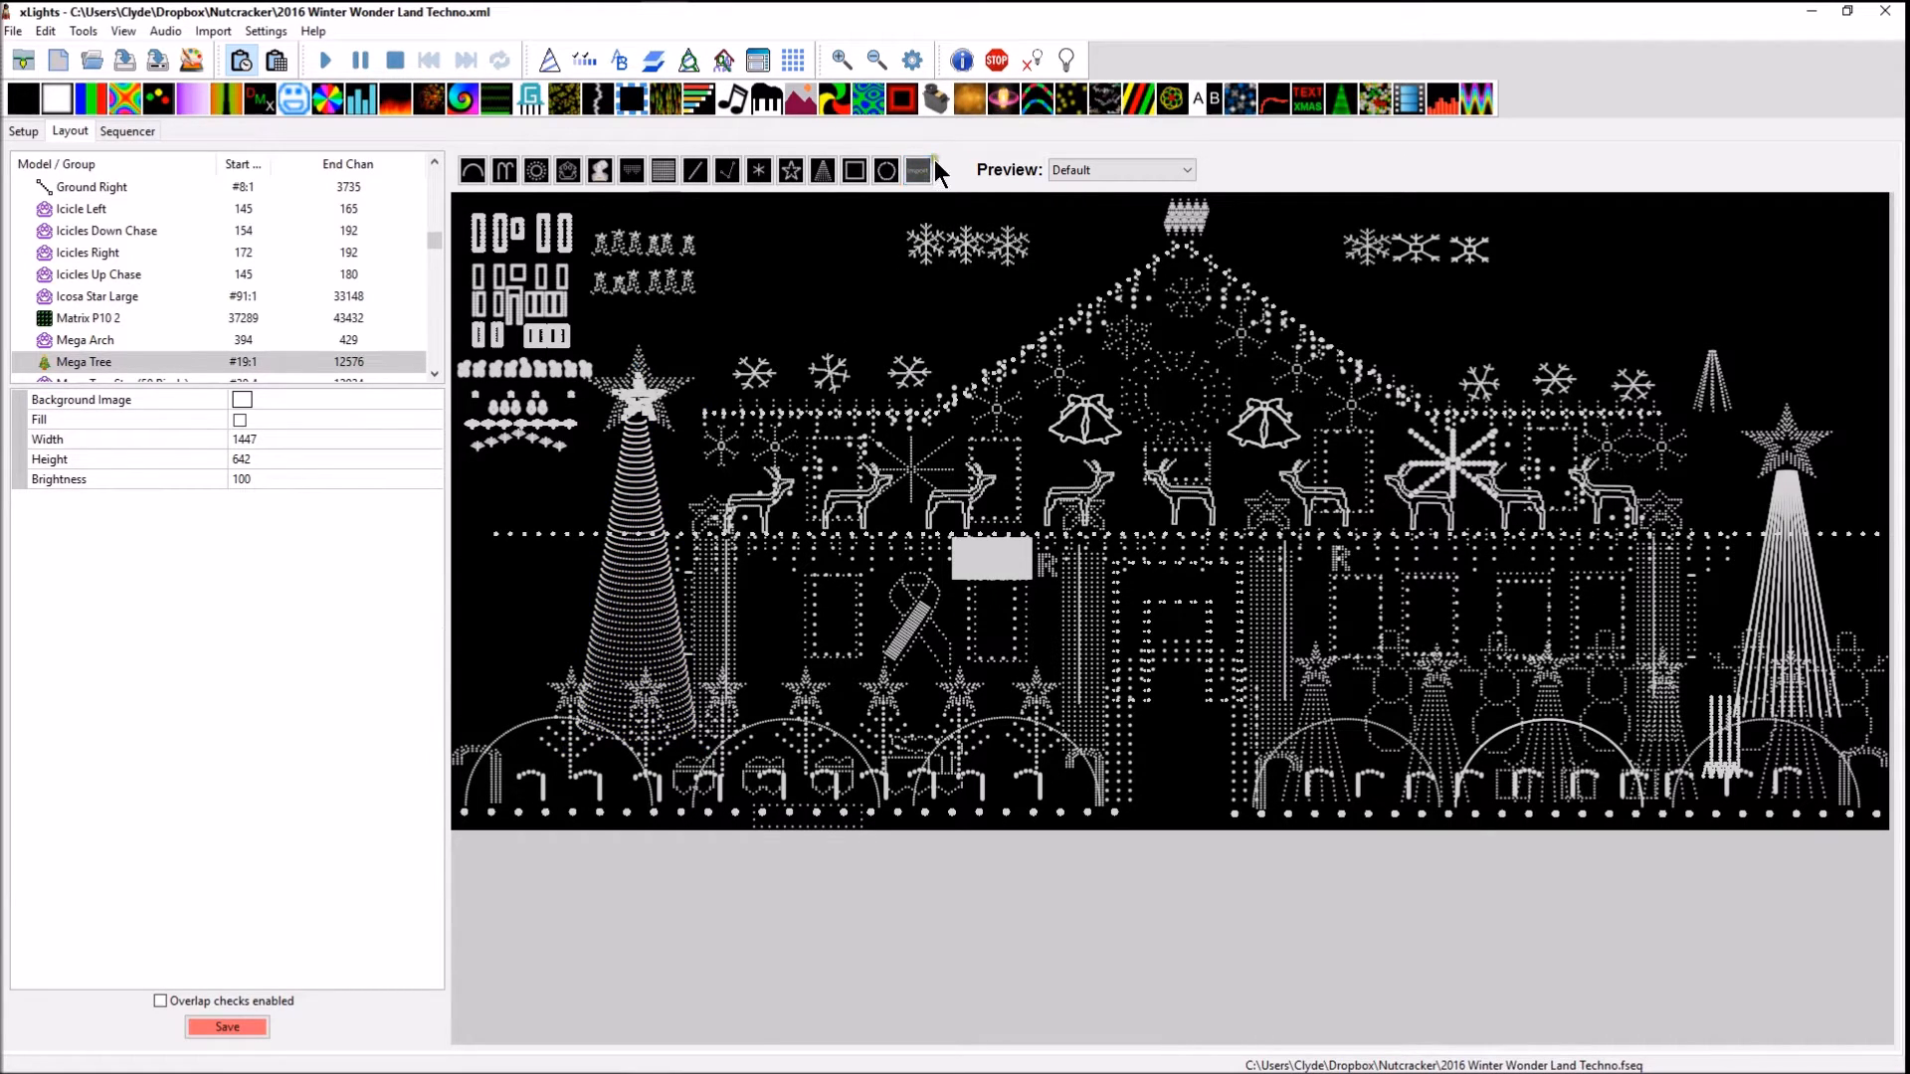
{"action": "left_click", "coordinate": [782, 256]}
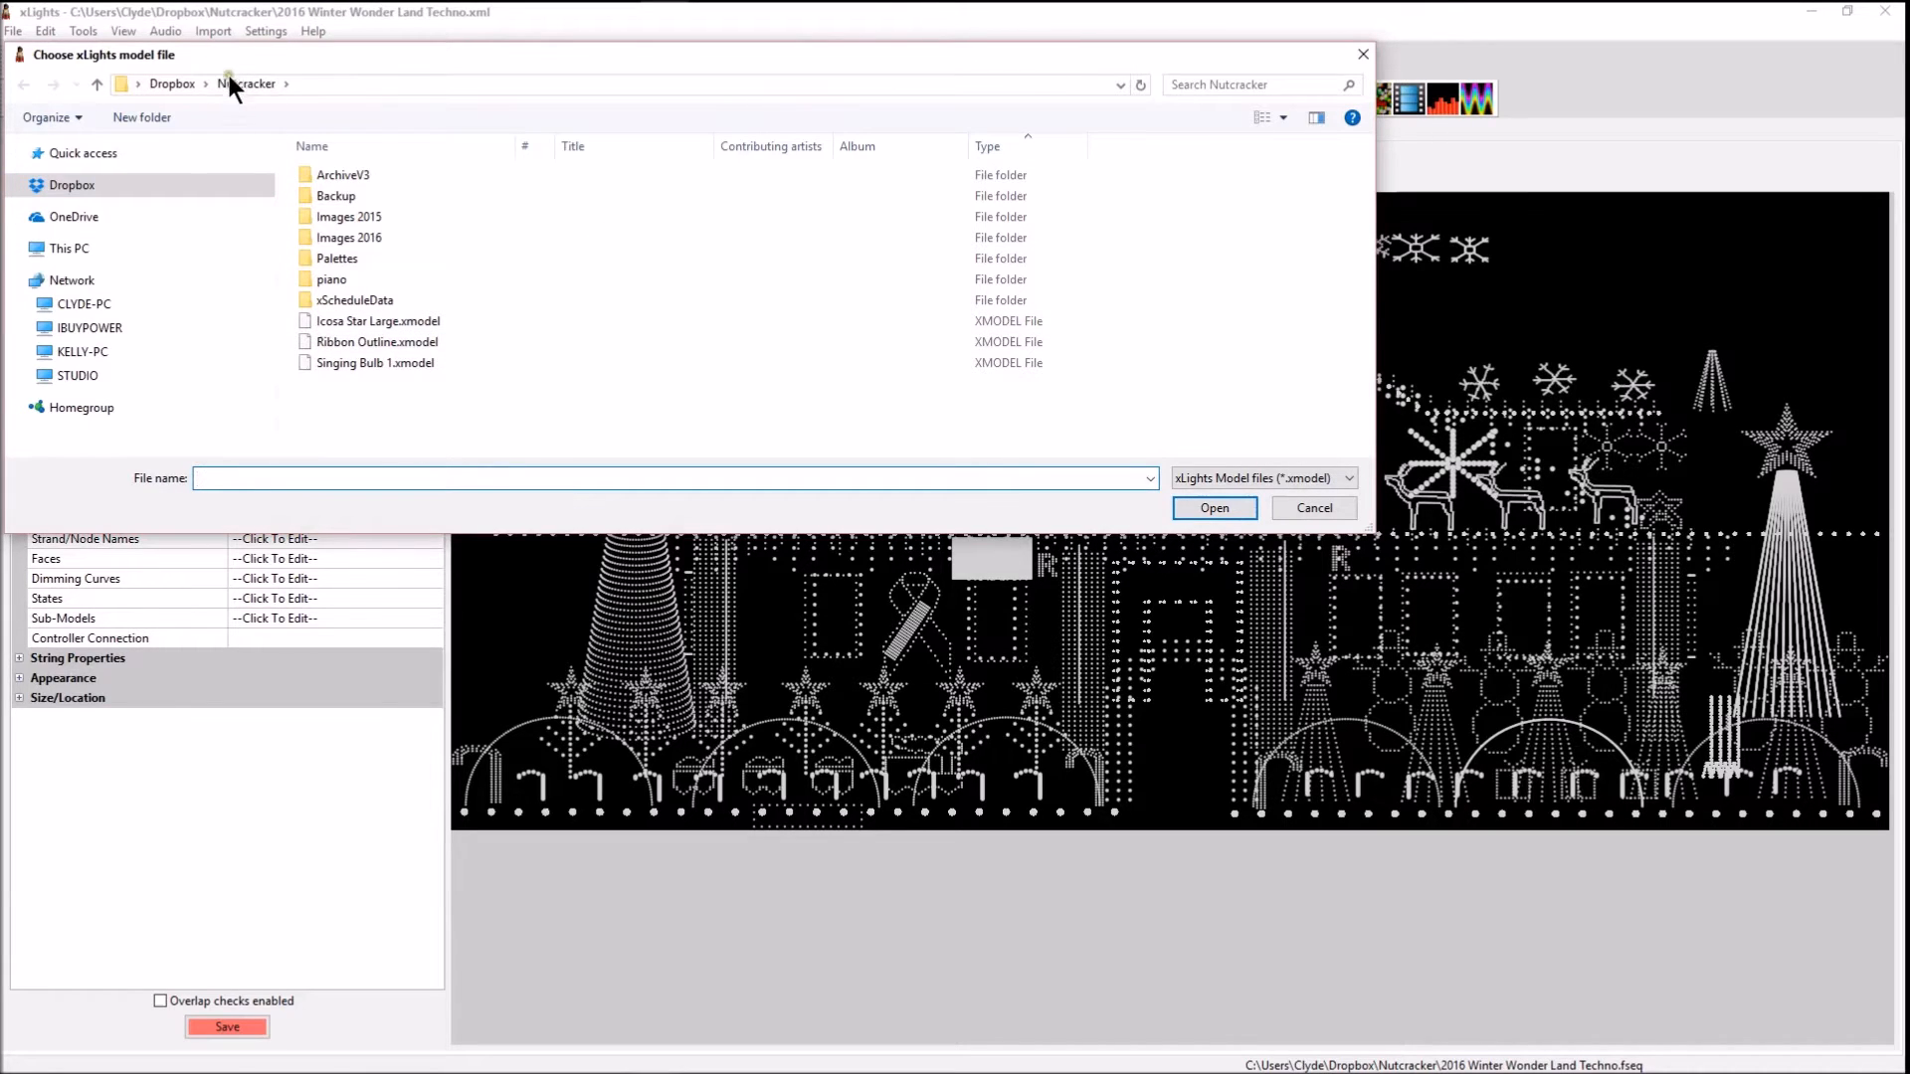
{"action": "left_click", "coordinate": [342, 364]}
{"action": "left_click", "coordinate": [1215, 508]}
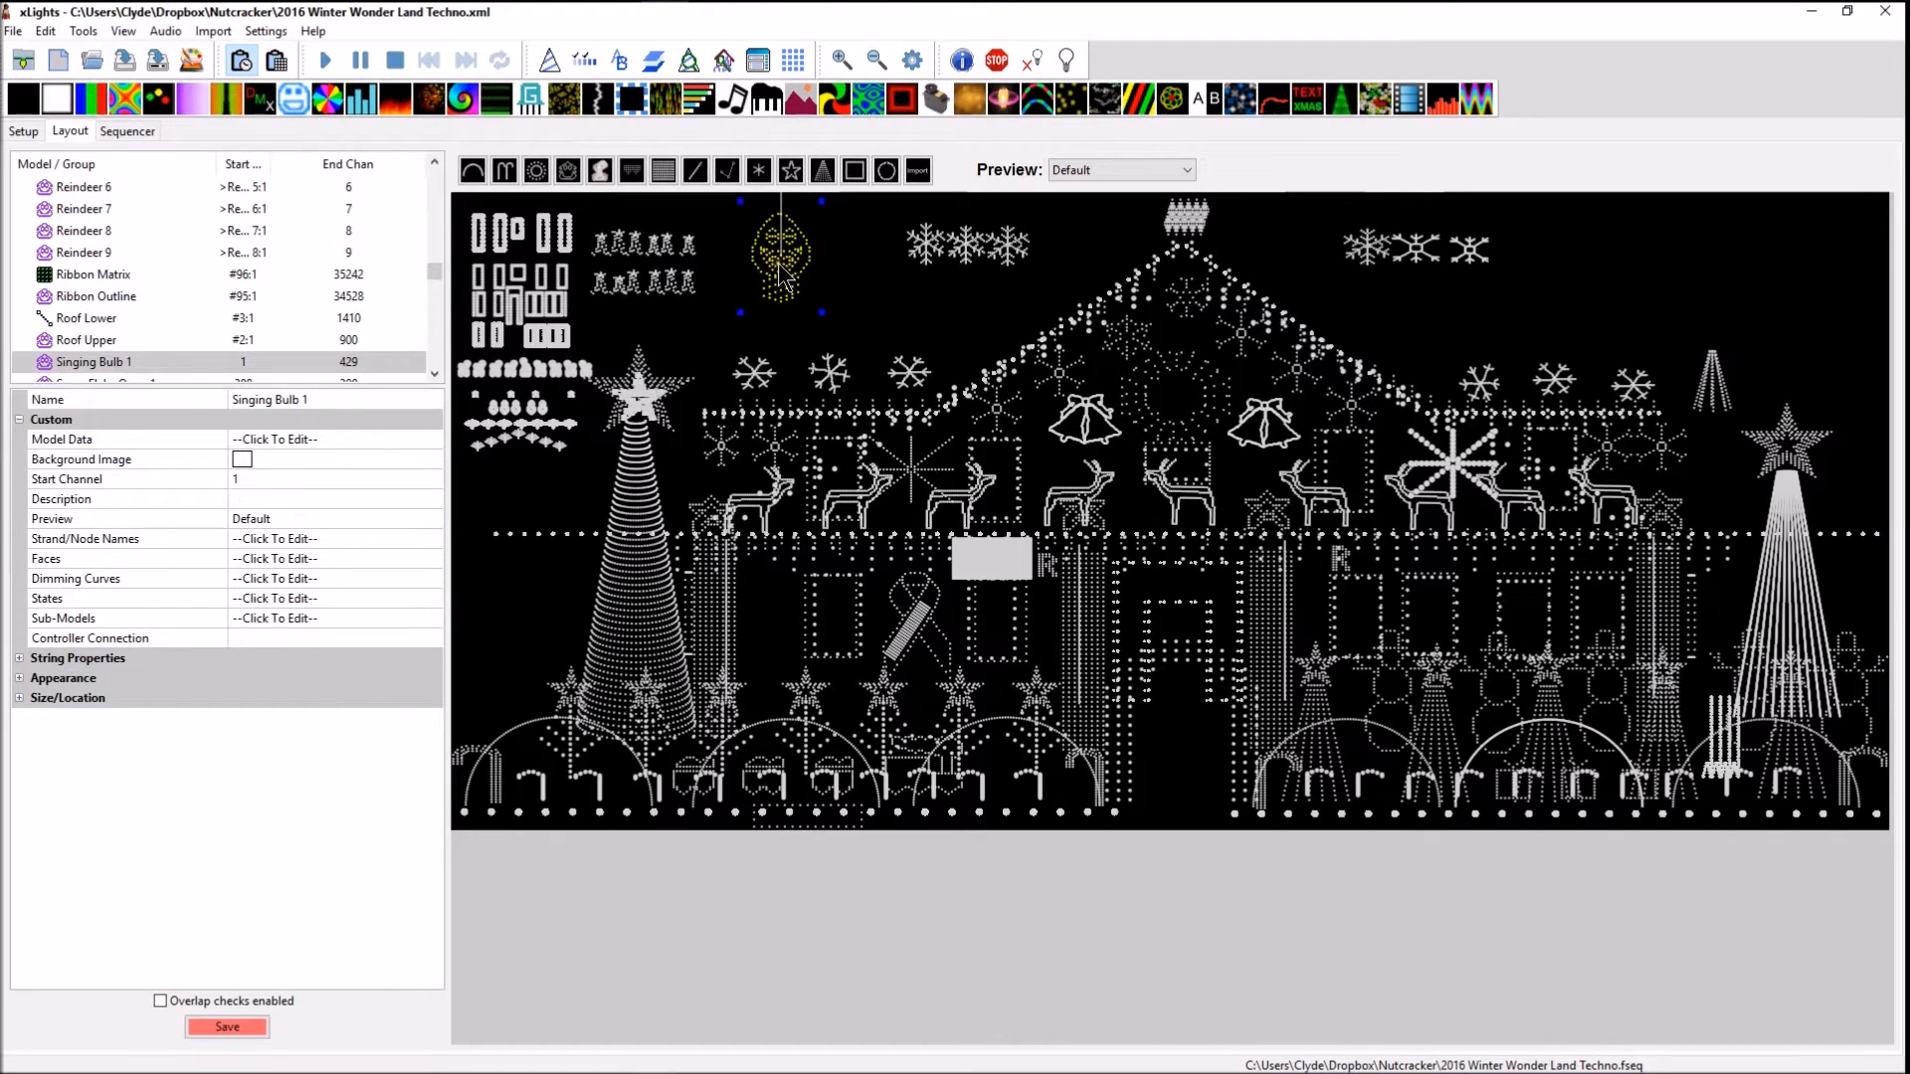
Select the imported Singing Bulb 1 model in the layout and scale it down slightly
{"action": "left_click", "coordinate": [777, 267]}
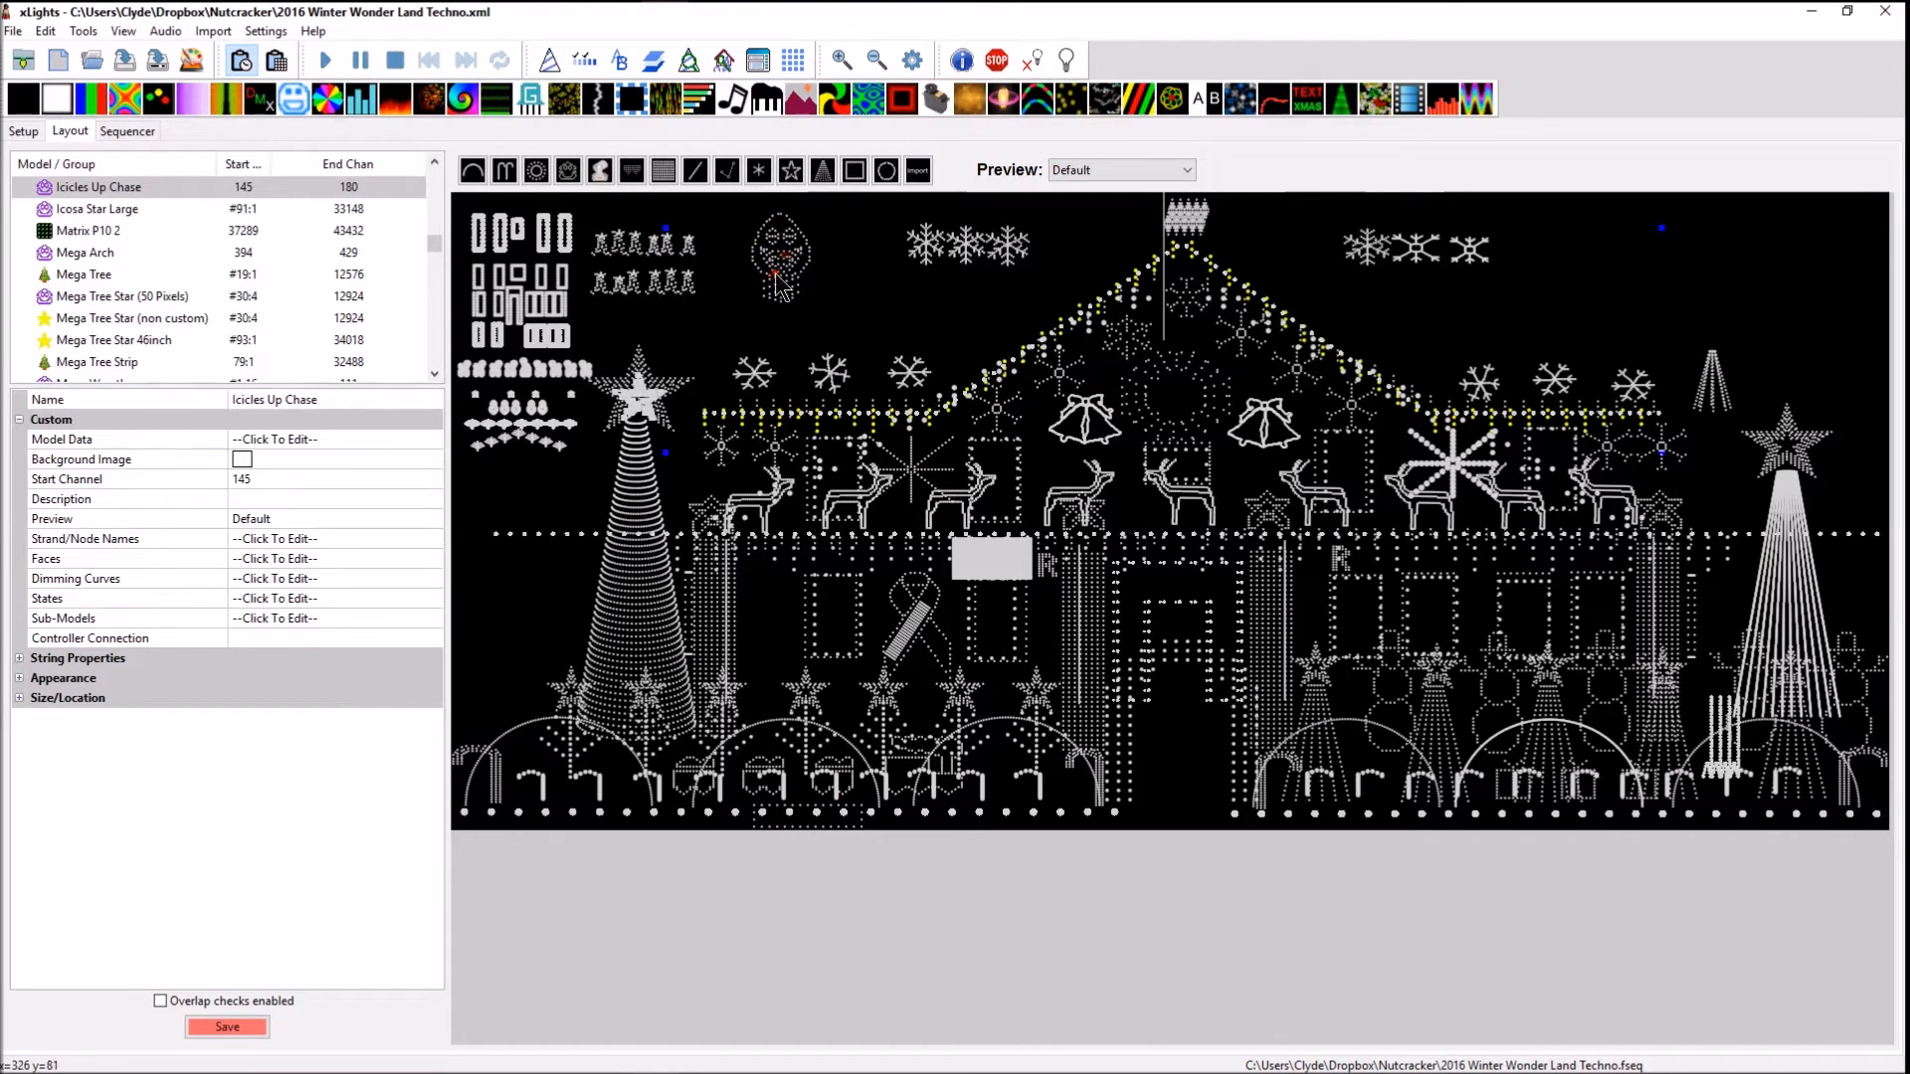
{"action": "left_click", "coordinate": [776, 272]}
{"action": "left_click", "coordinate": [777, 272]}
{"action": "left_click", "coordinate": [764, 240]}
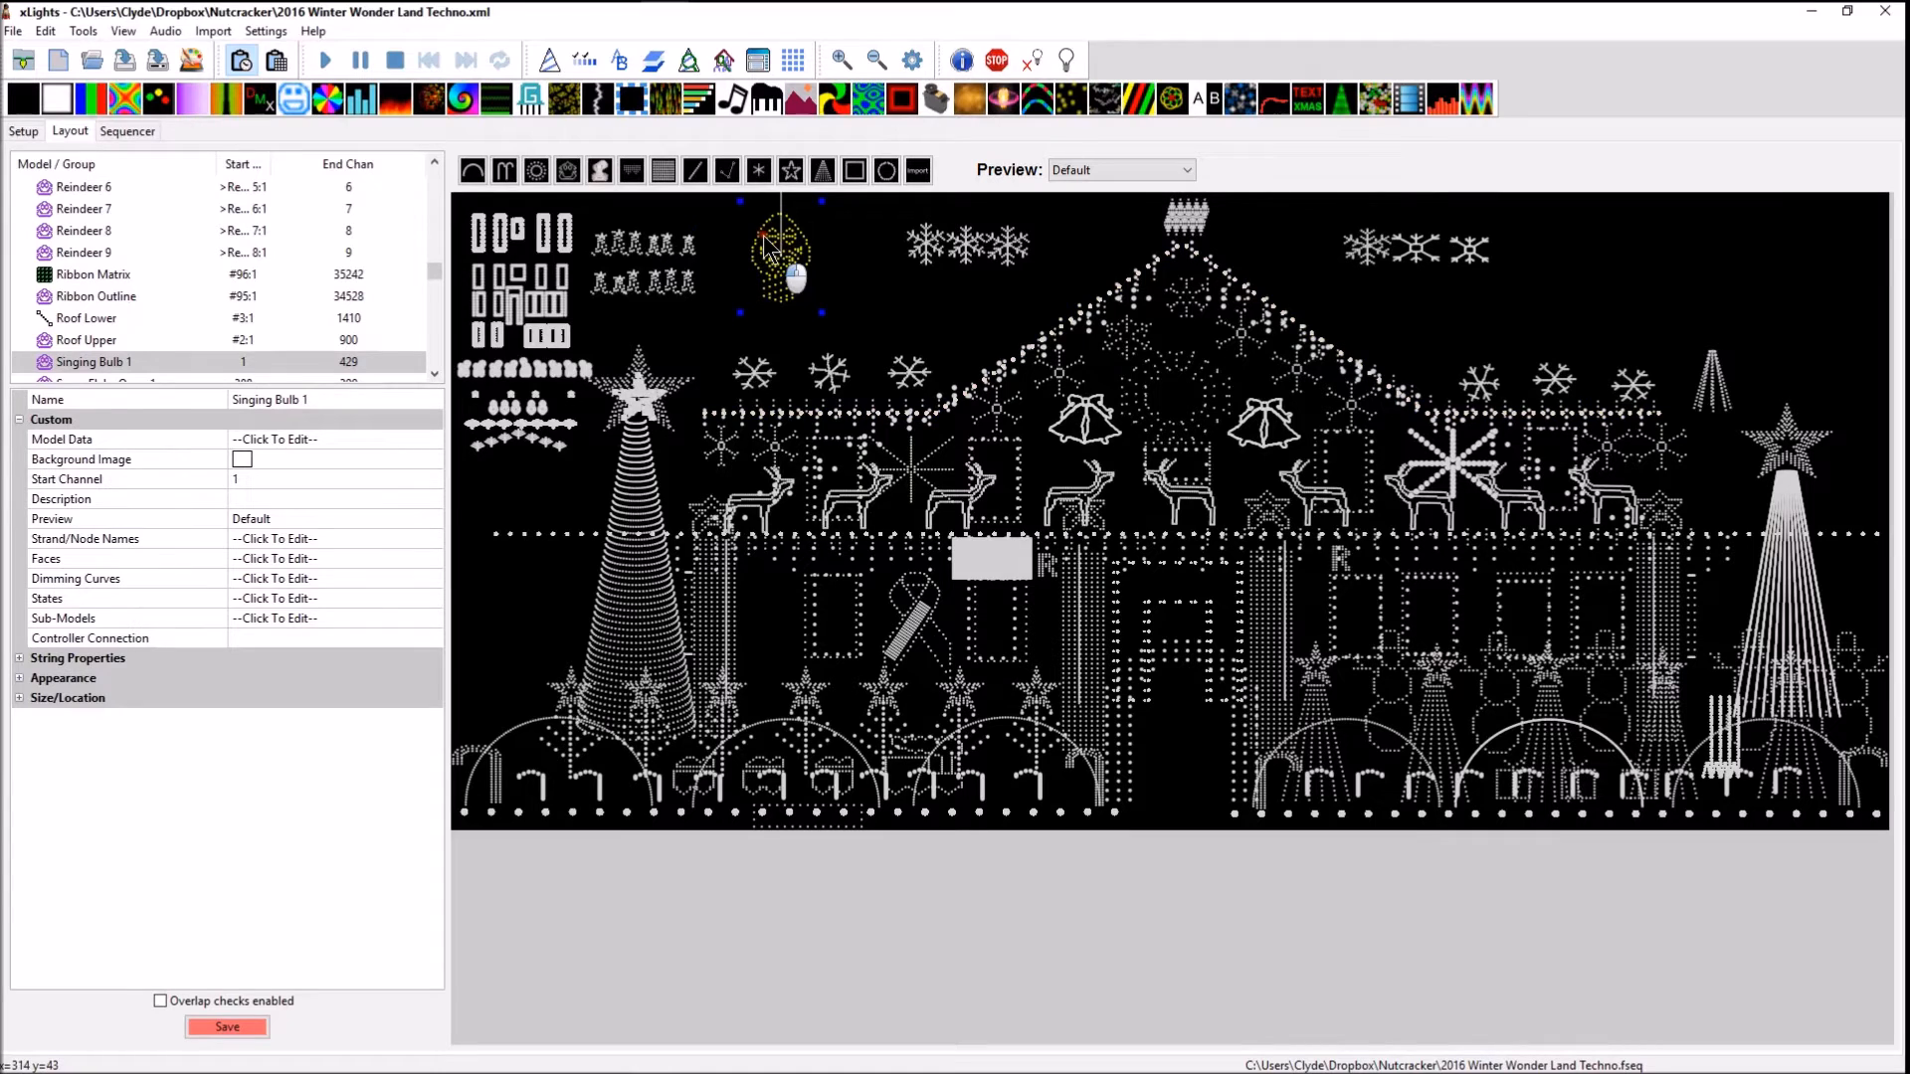
{"action": "left_click_drag", "start_coordinate": [822, 314], "coordinate": [807, 292]}
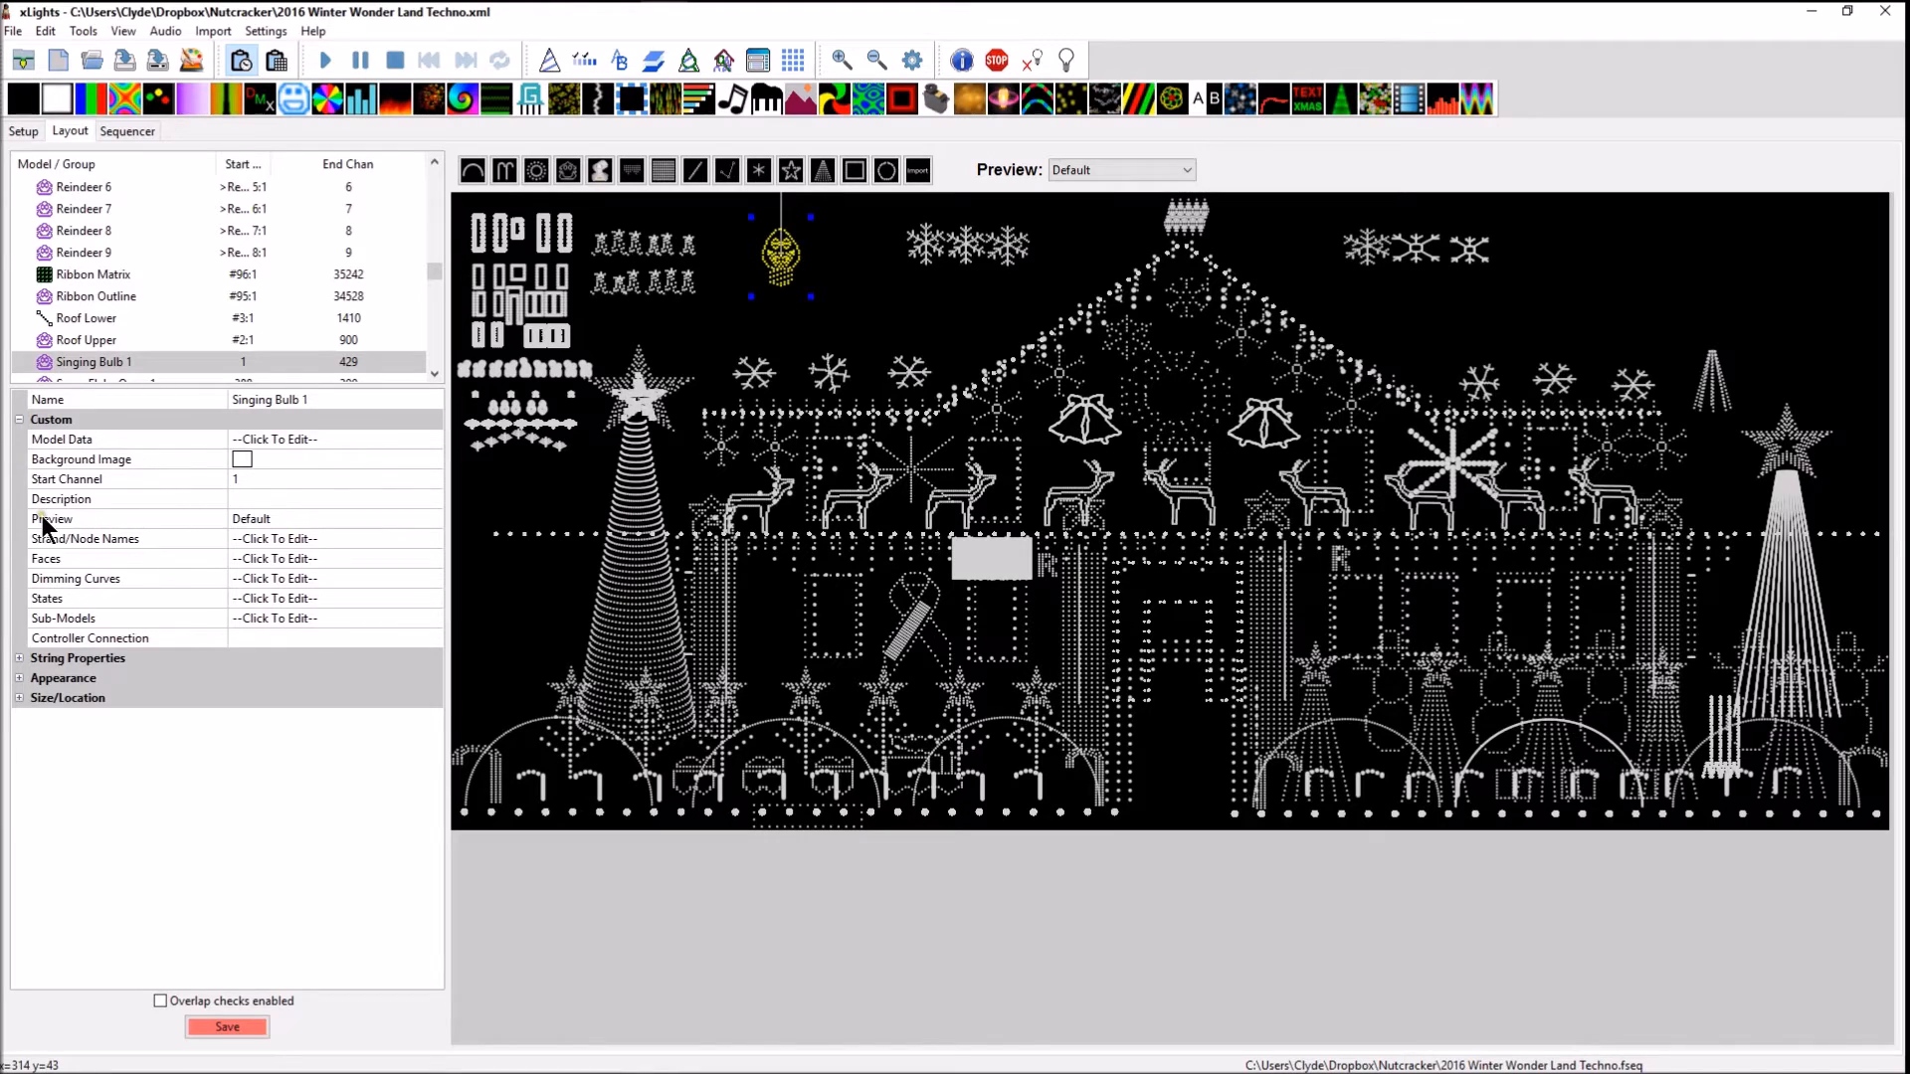
Review the Bulbs 1 face definition of Singing Bulb 1, including its mouth and eye node ranges
{"action": "left_click", "coordinate": [42, 559]}
{"action": "left_click", "coordinate": [431, 559]}
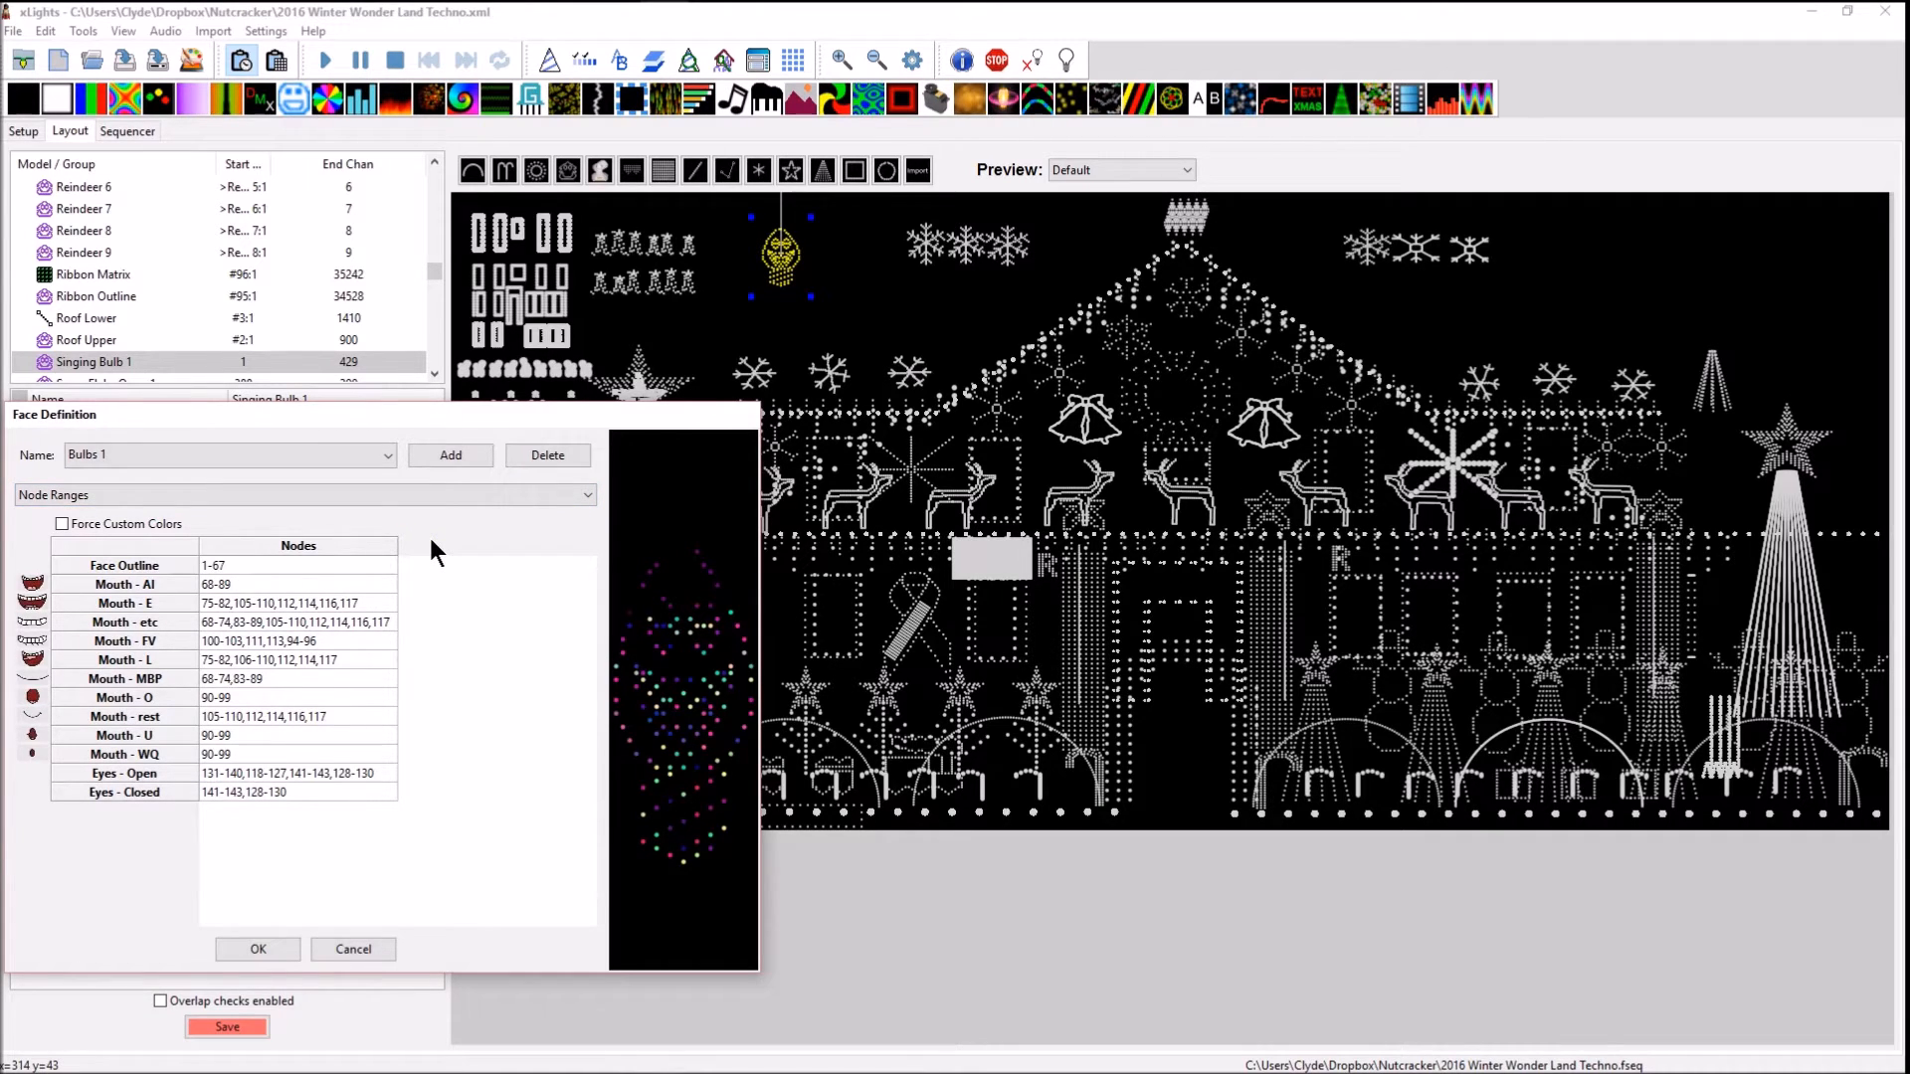
{"action": "left_click", "coordinate": [774, 267]}
{"action": "left_click", "coordinate": [257, 951]}
Examine the node layout of Singing Bulb 1 in an enlarged window, tracing the numbered nodes through the whole grid
{"action": "right_click", "coordinate": [786, 259]}
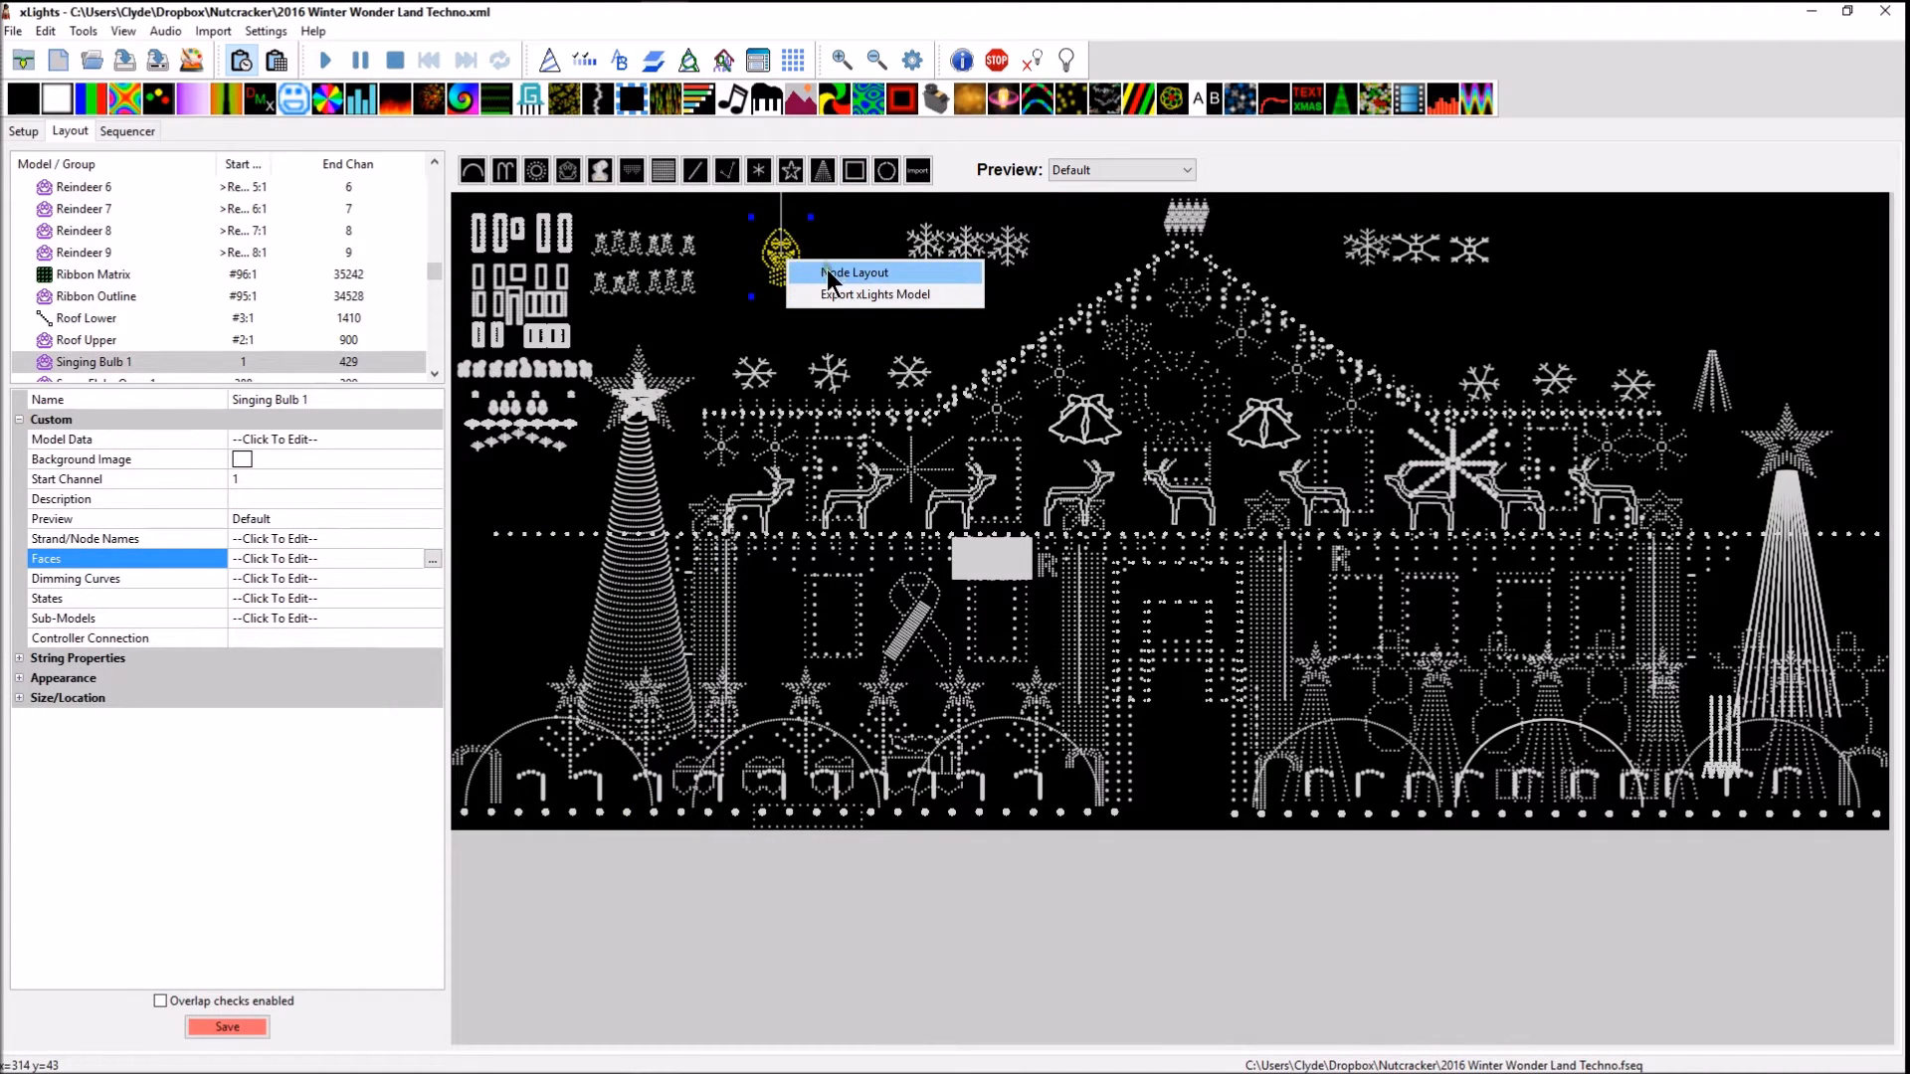
{"action": "left_click", "coordinate": [826, 271]}
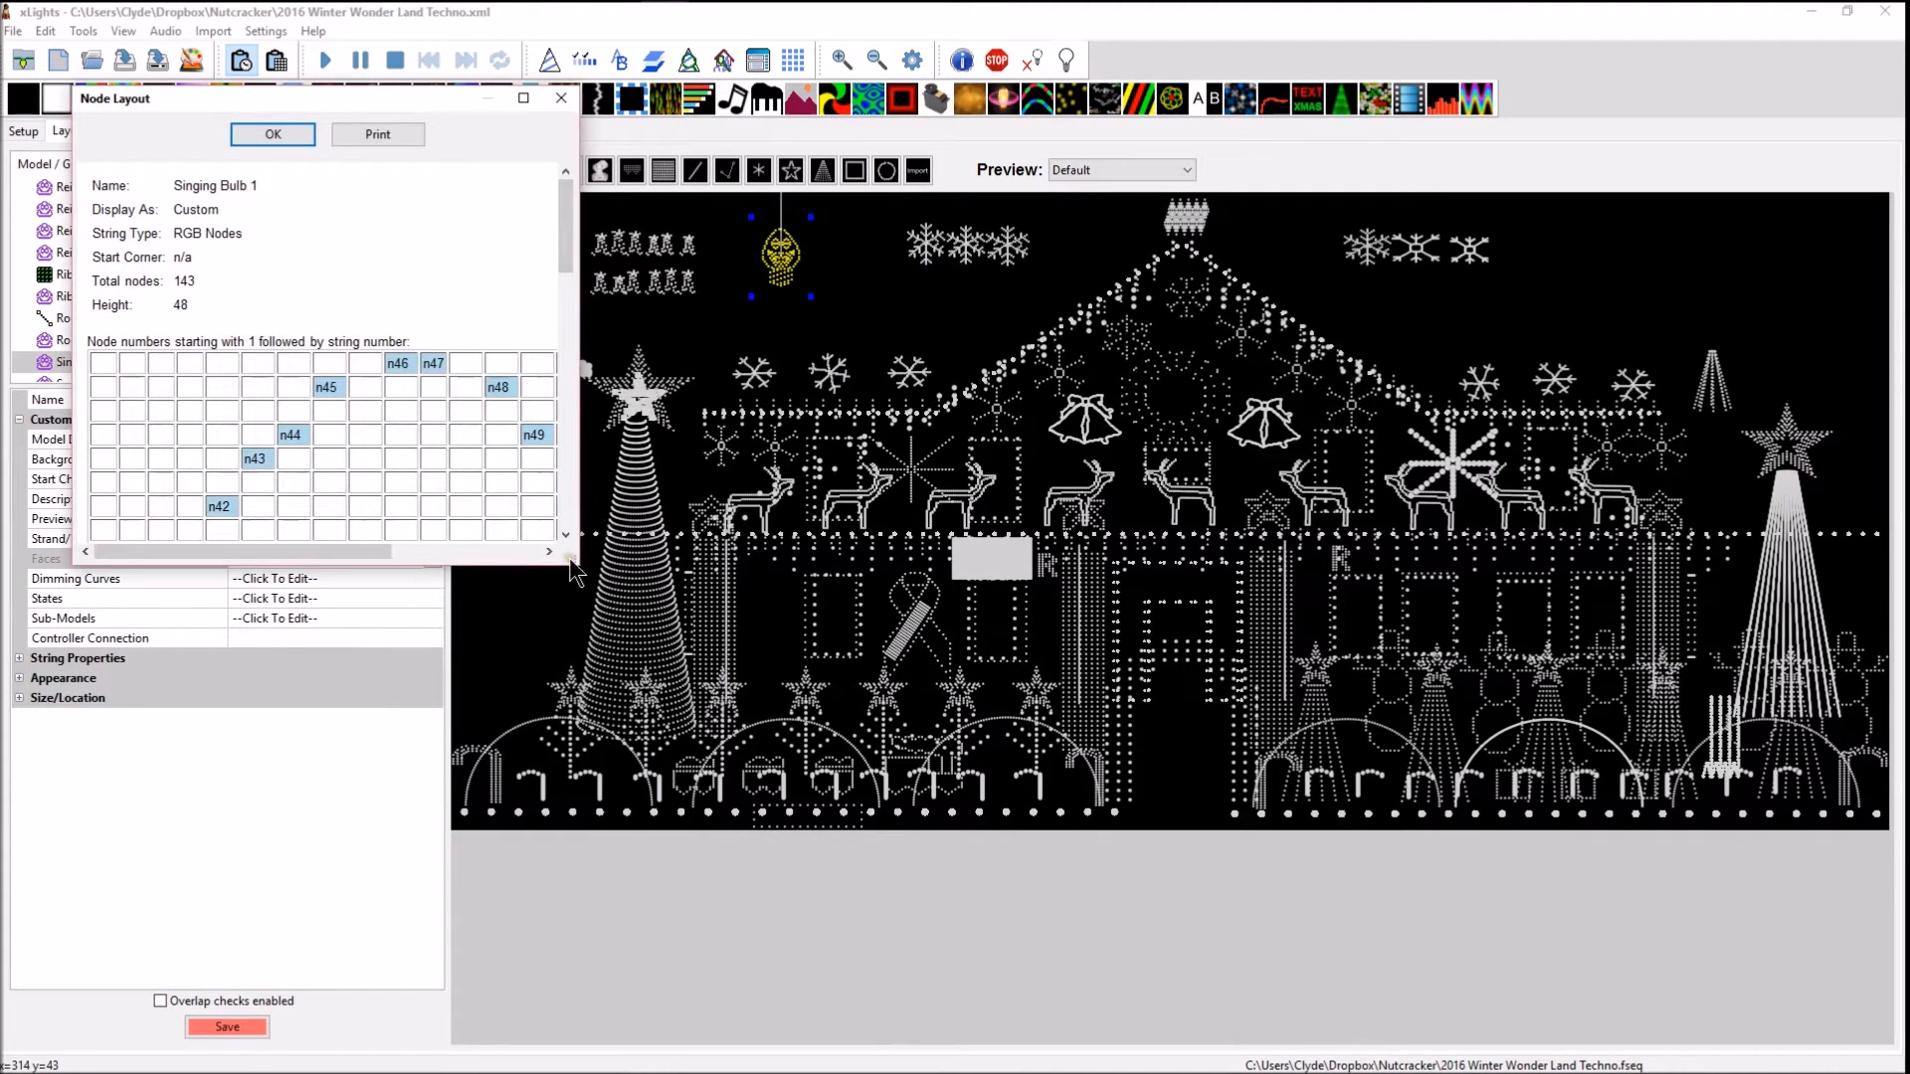
{"action": "left_click_drag", "start_coordinate": [573, 572], "coordinate": [963, 995]}
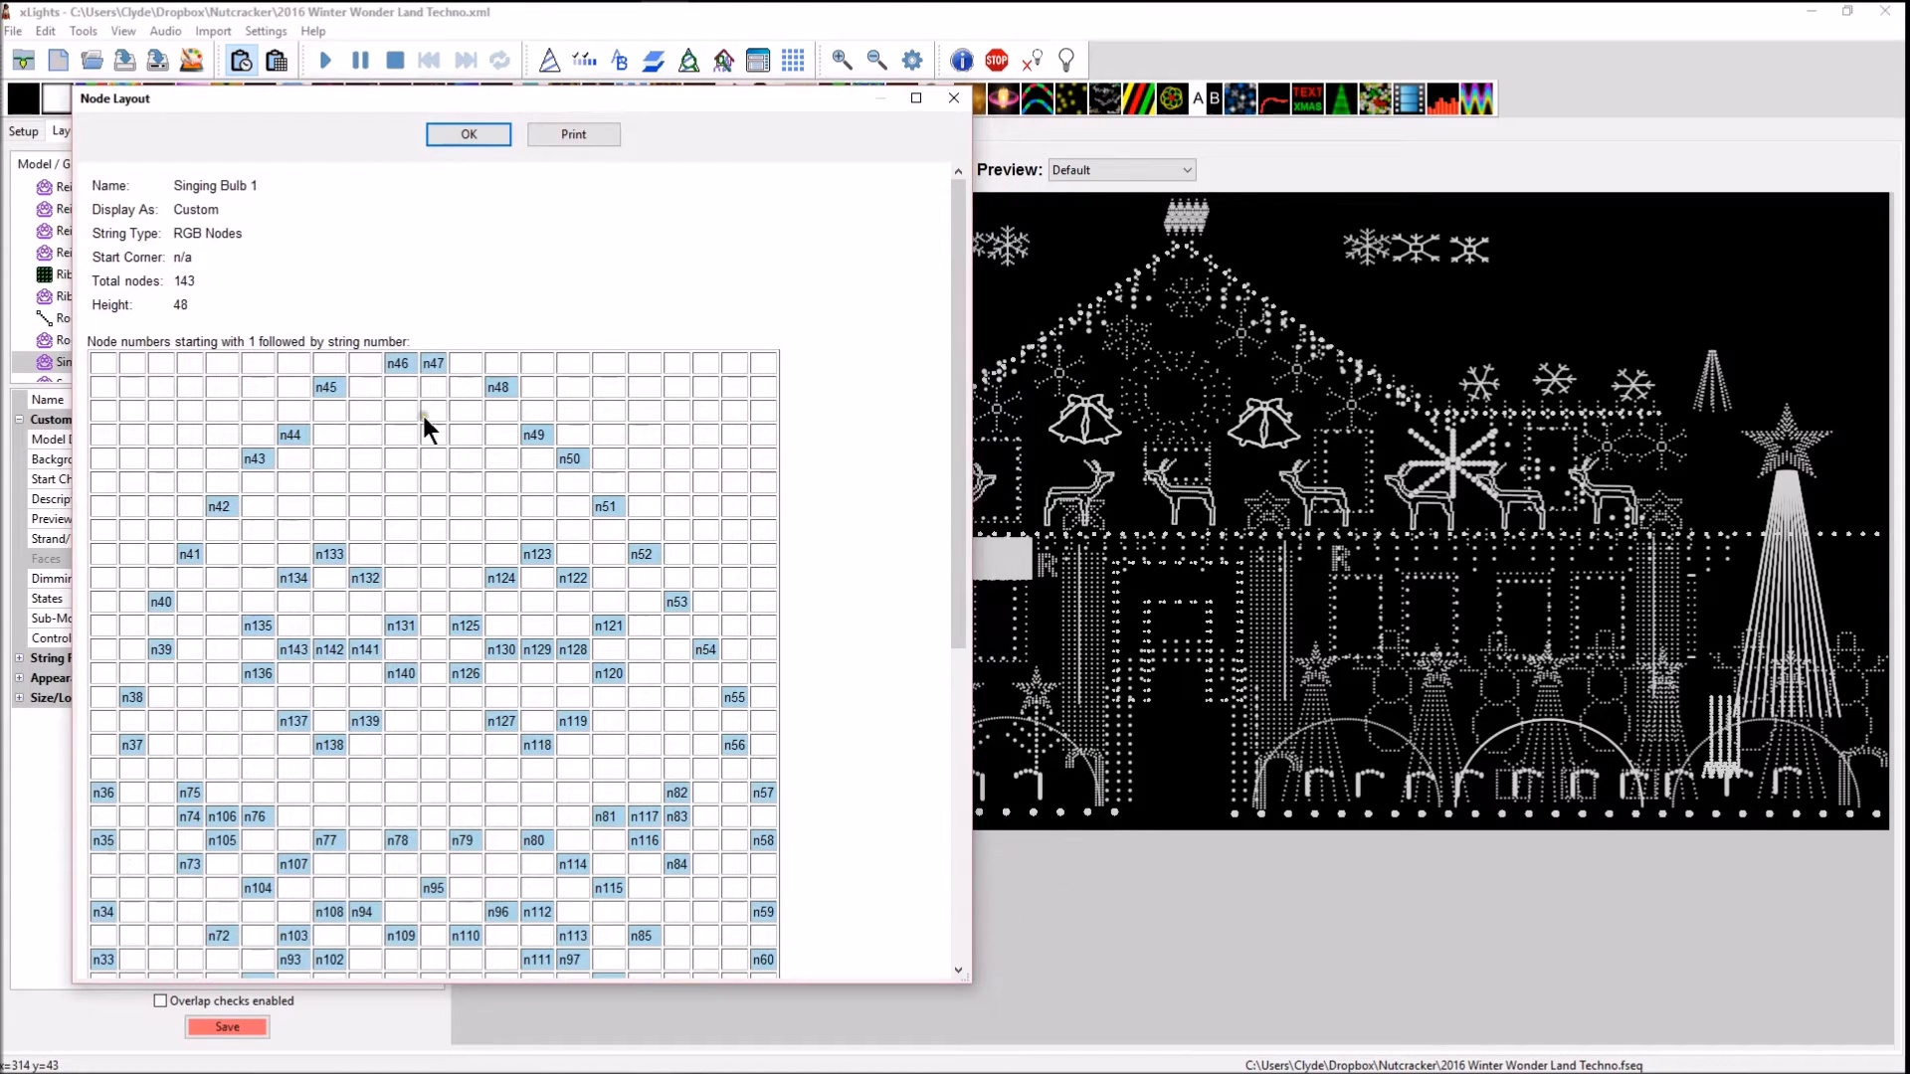
{"action": "scroll", "coordinate": [749, 864], "scroll_direction": "down", "scroll_amount": 9}
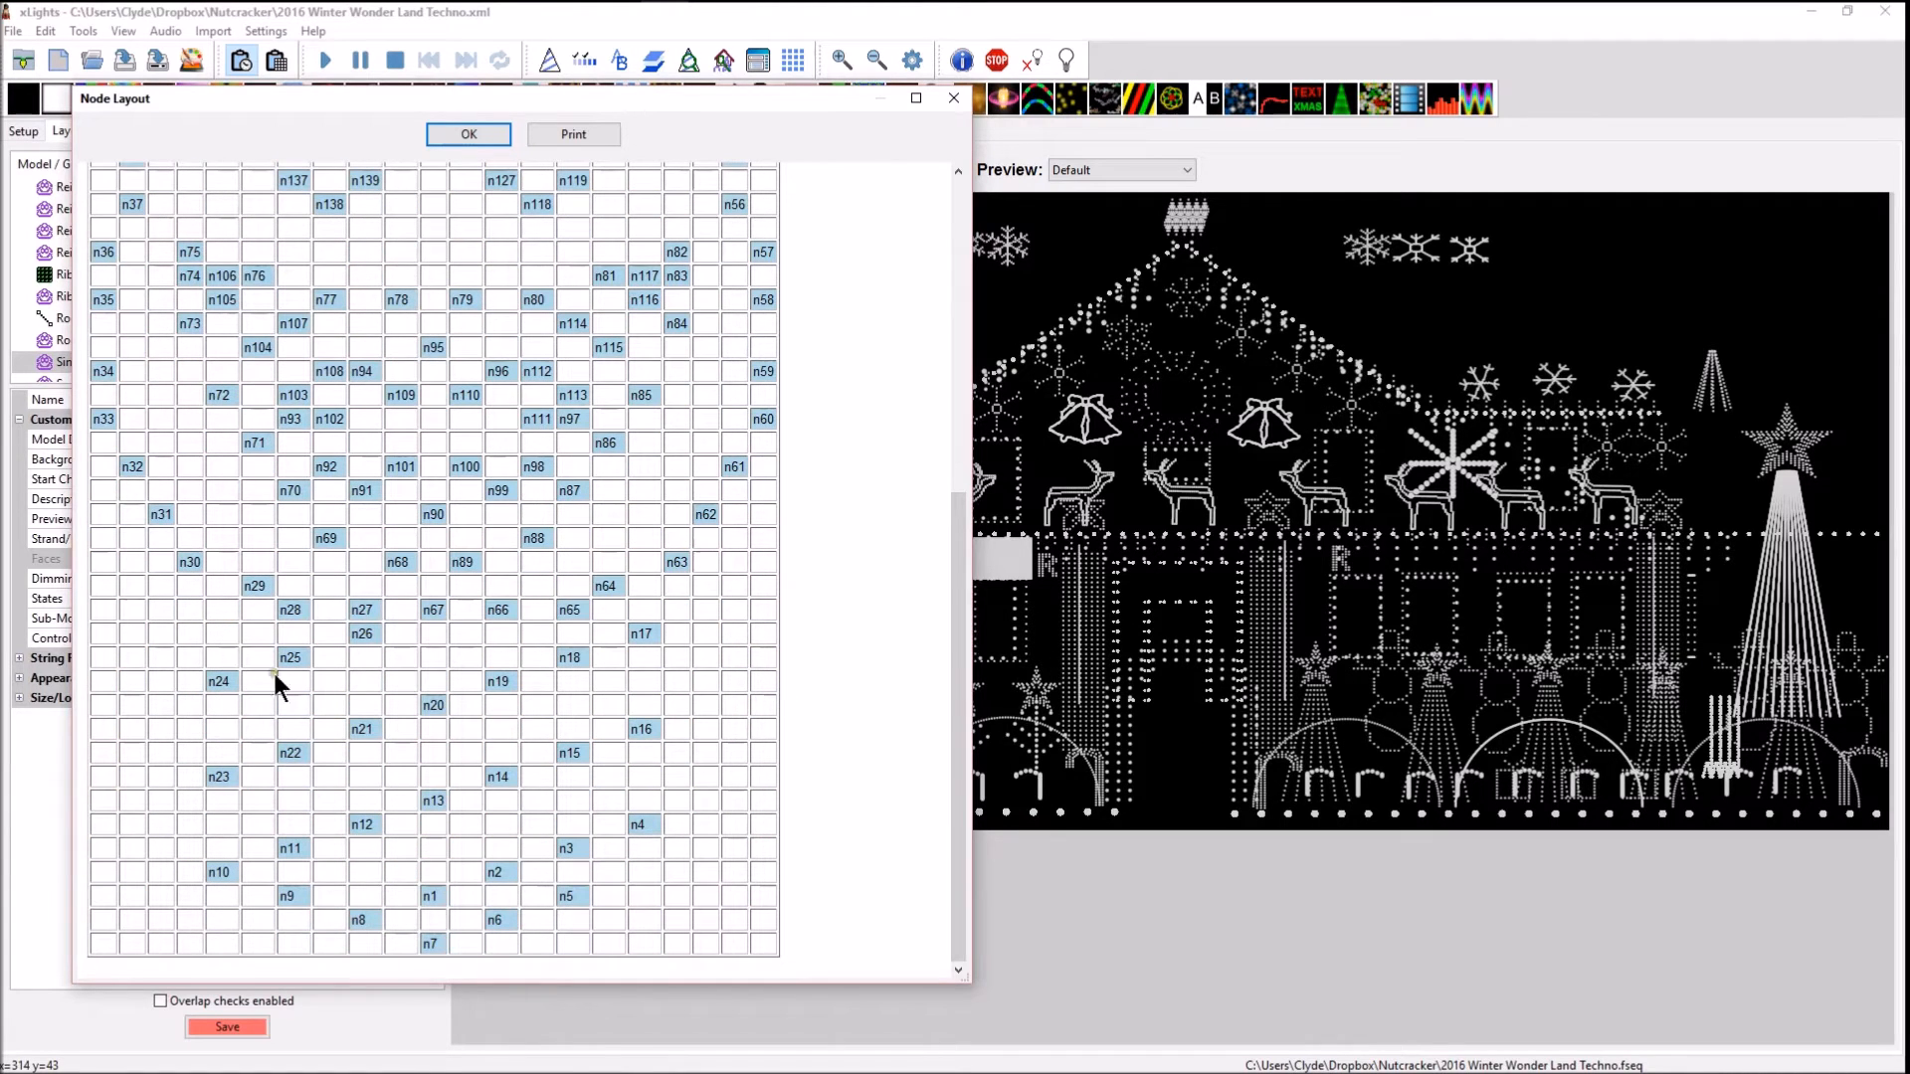
{"action": "scroll", "coordinate": [776, 368], "scroll_direction": "up", "scroll_amount": 9}
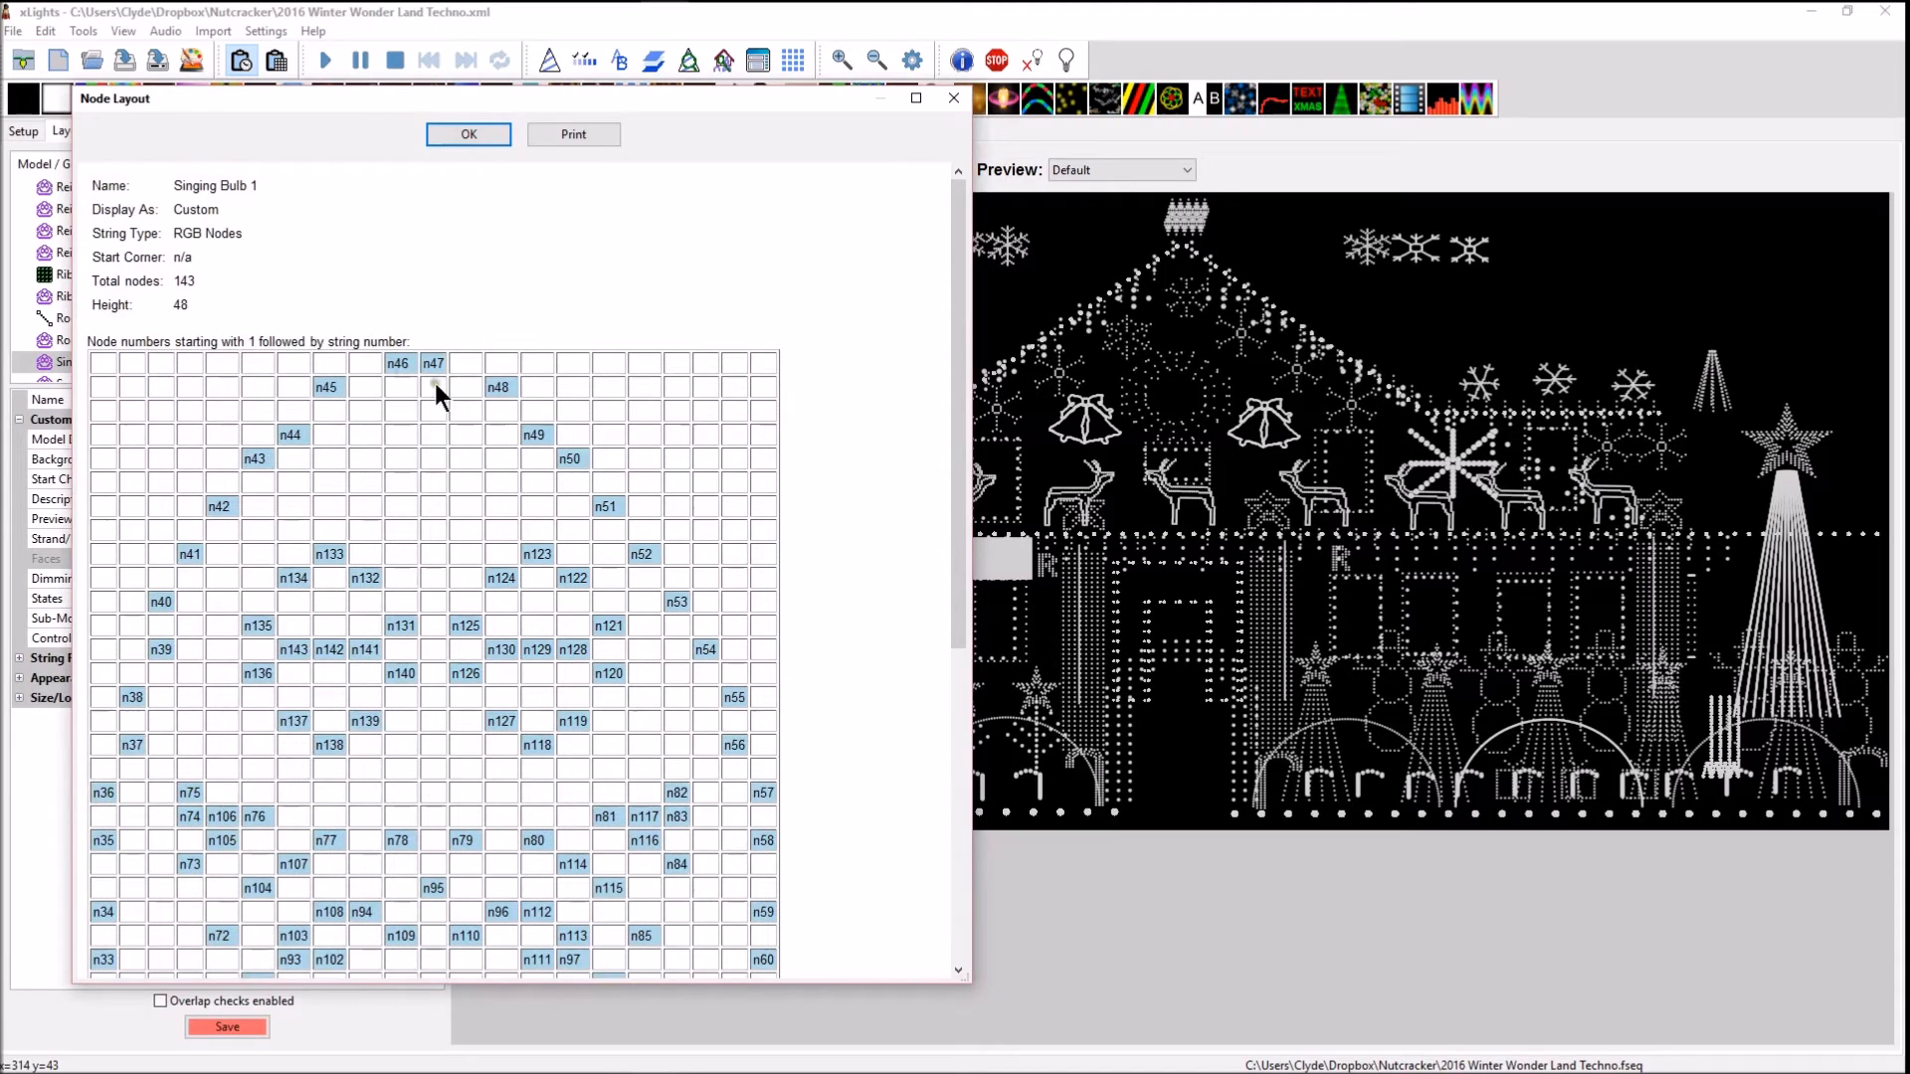
{"action": "scroll", "coordinate": [422, 798], "scroll_direction": "down", "scroll_amount": 6}
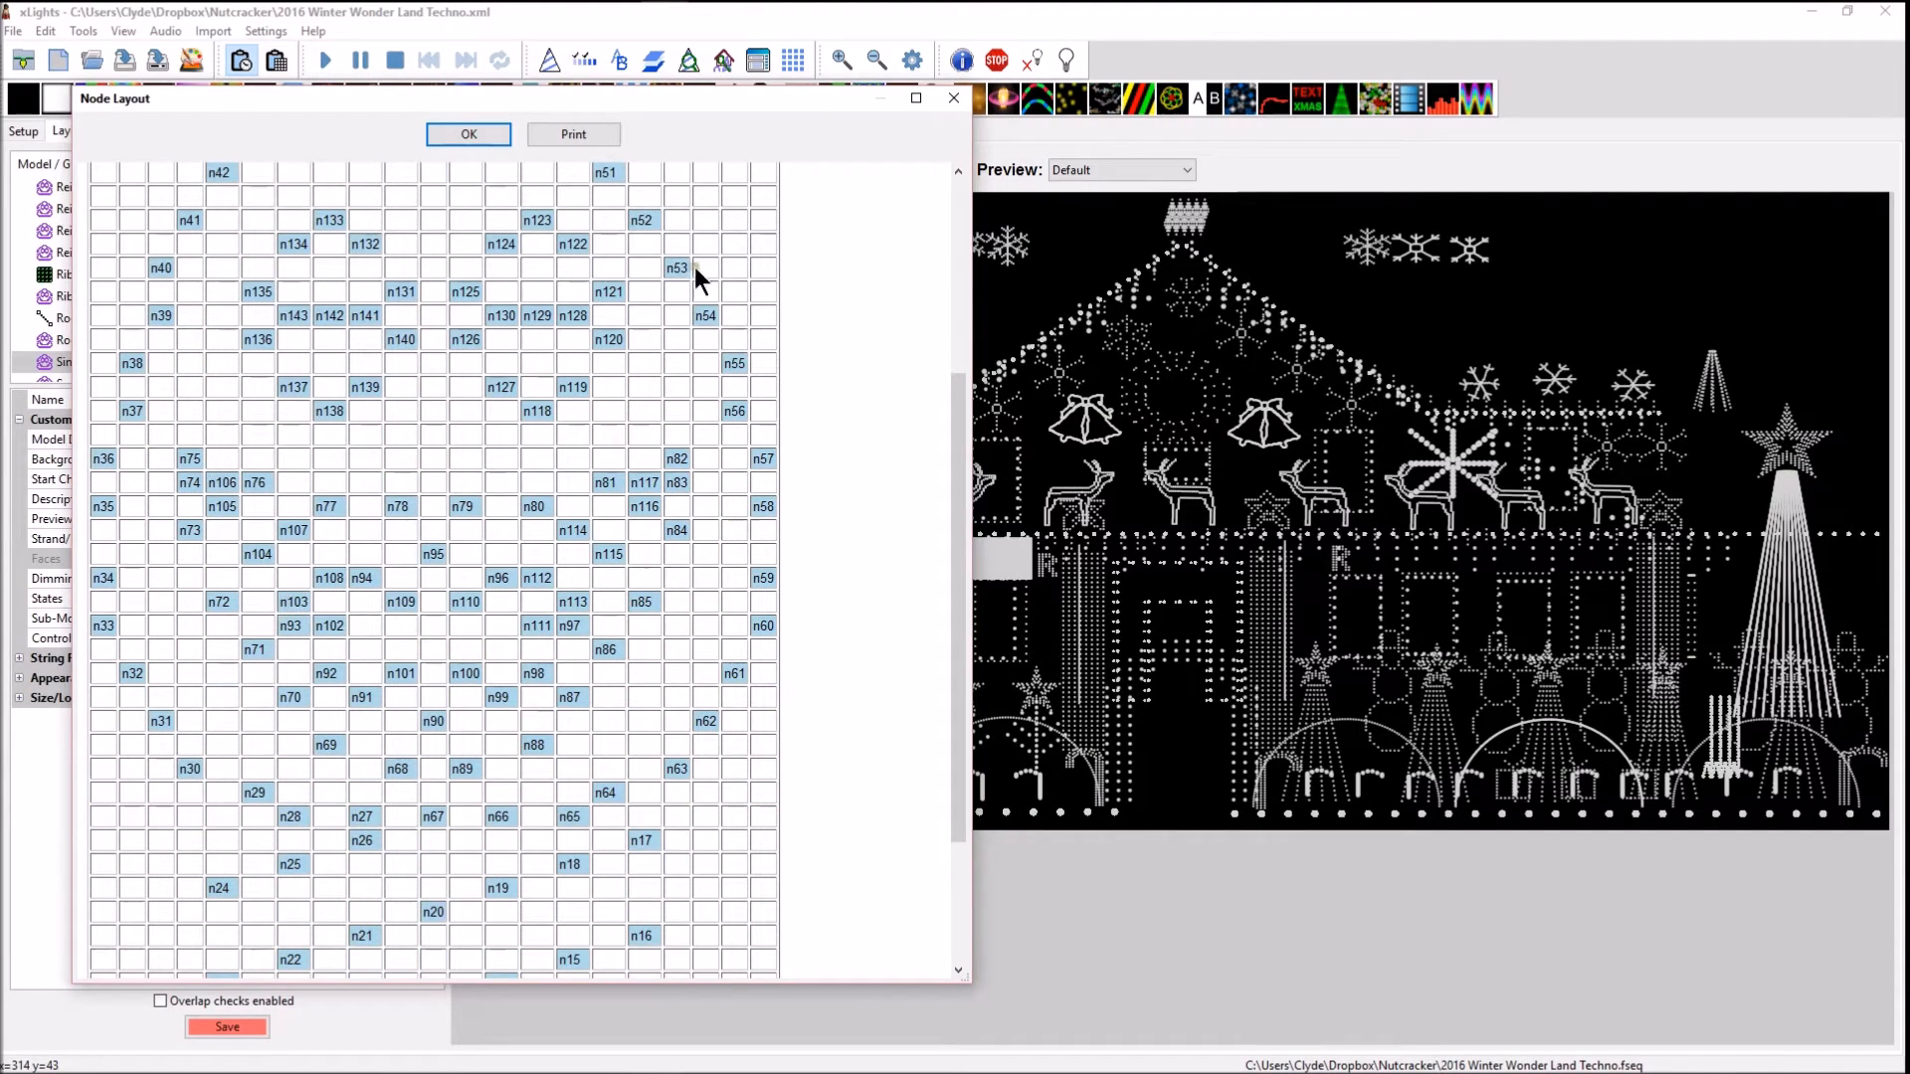
{"action": "left_click", "coordinate": [959, 101]}
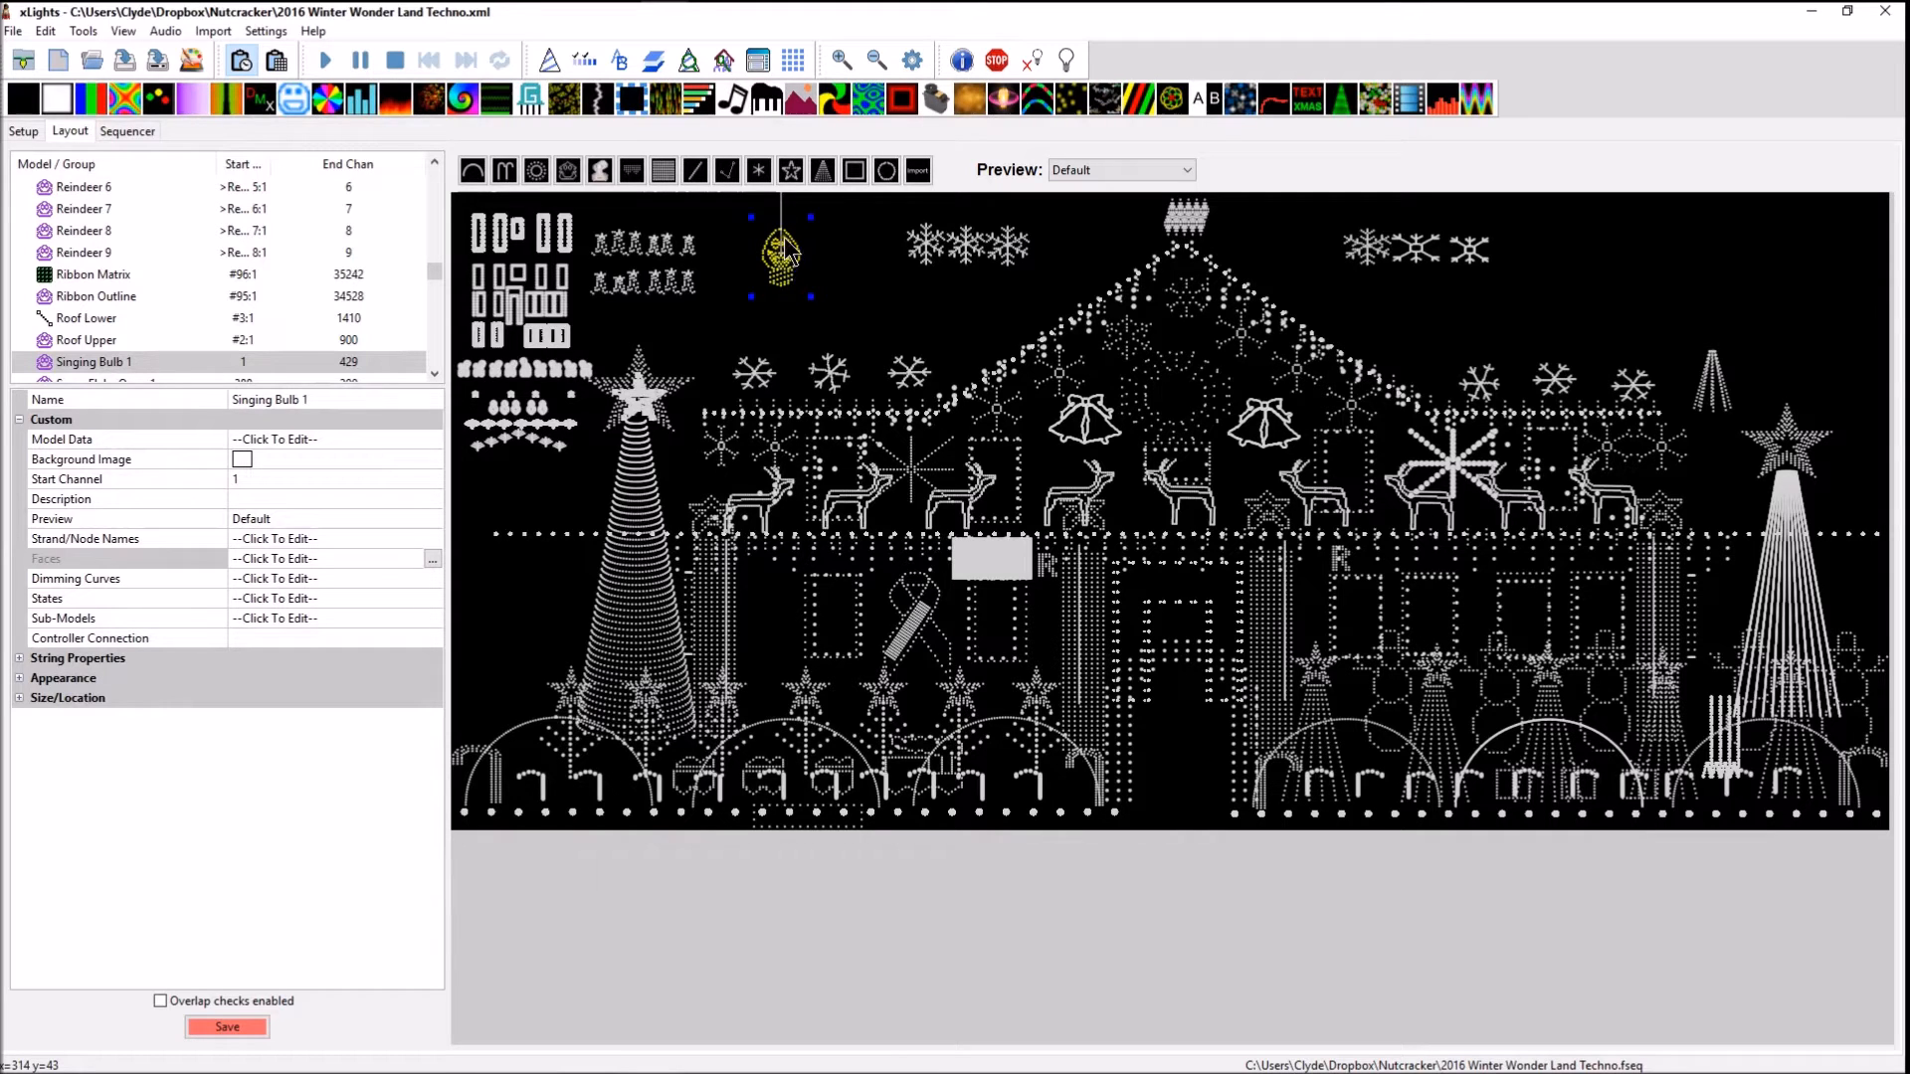
Look at the lighting network setup and return to the sequence timeline
{"action": "left_click", "coordinate": [22, 133]}
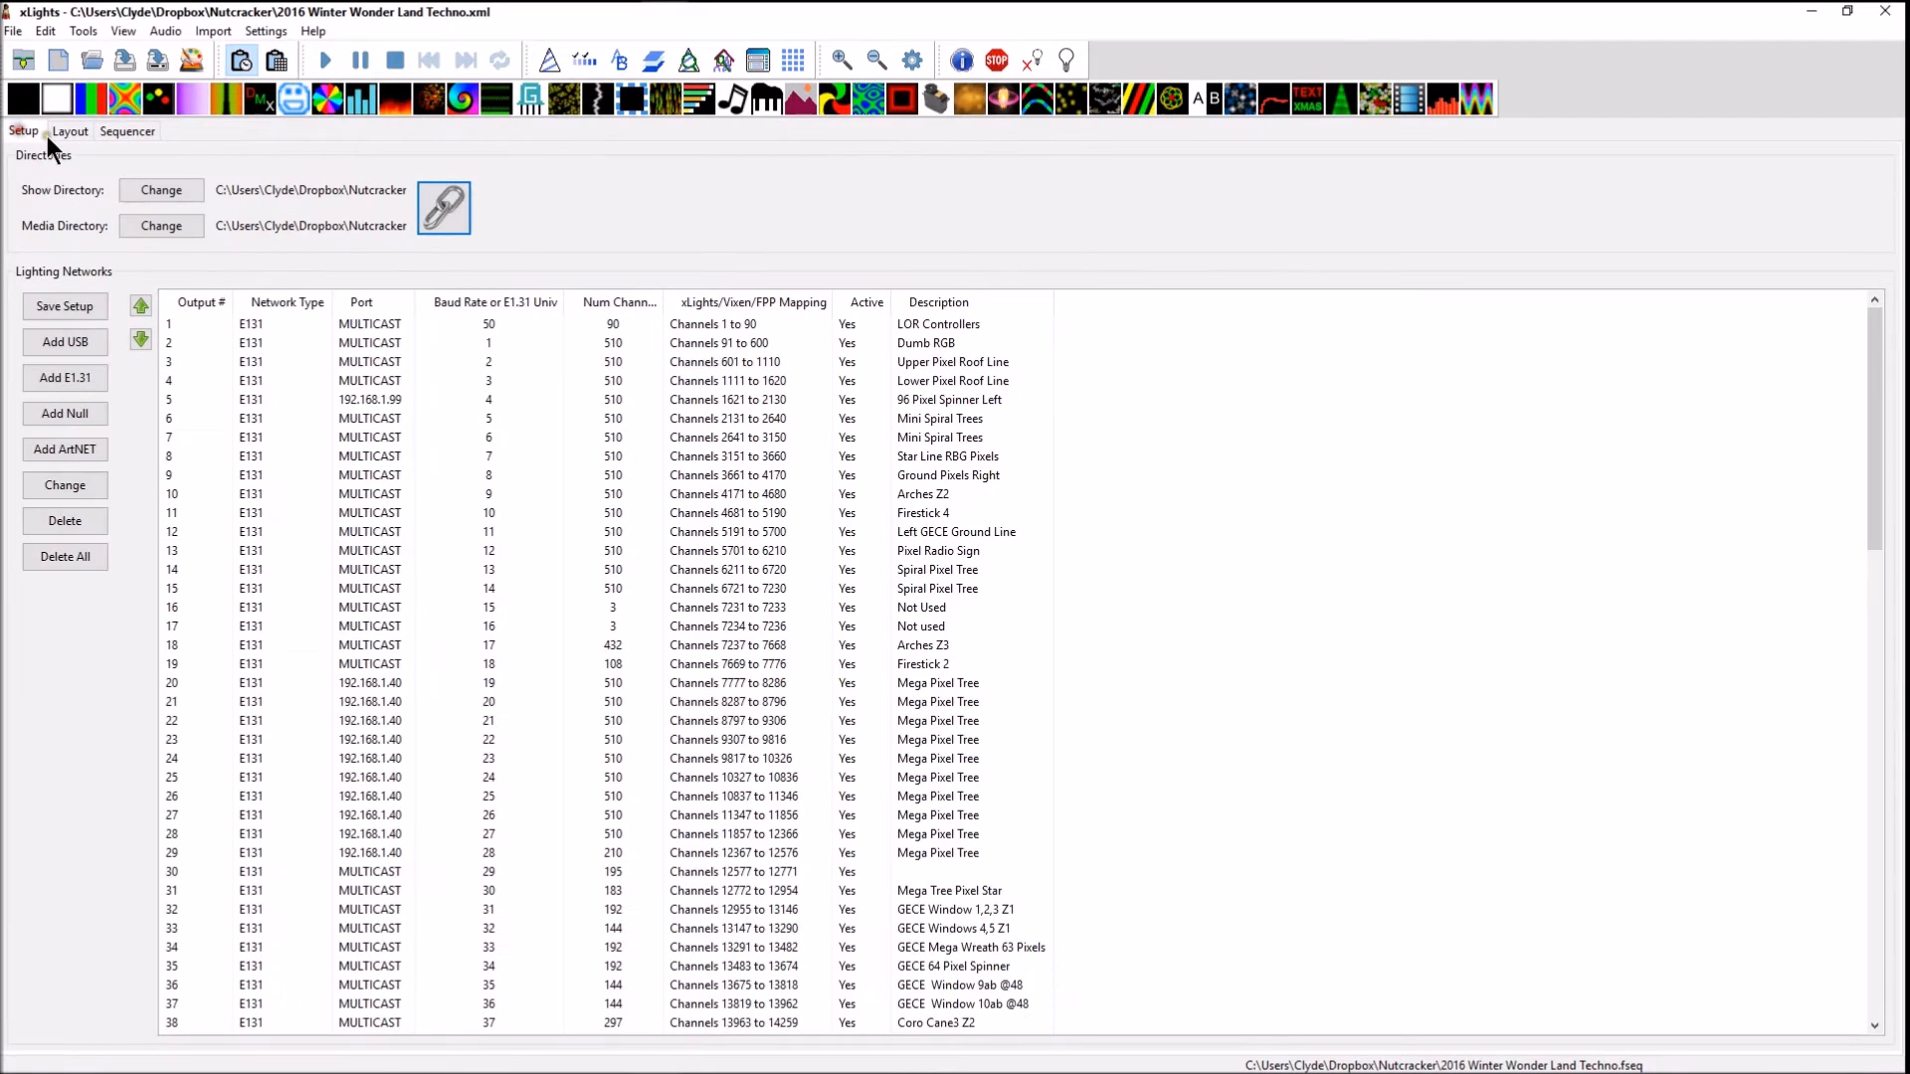
{"action": "left_click", "coordinate": [127, 131]}
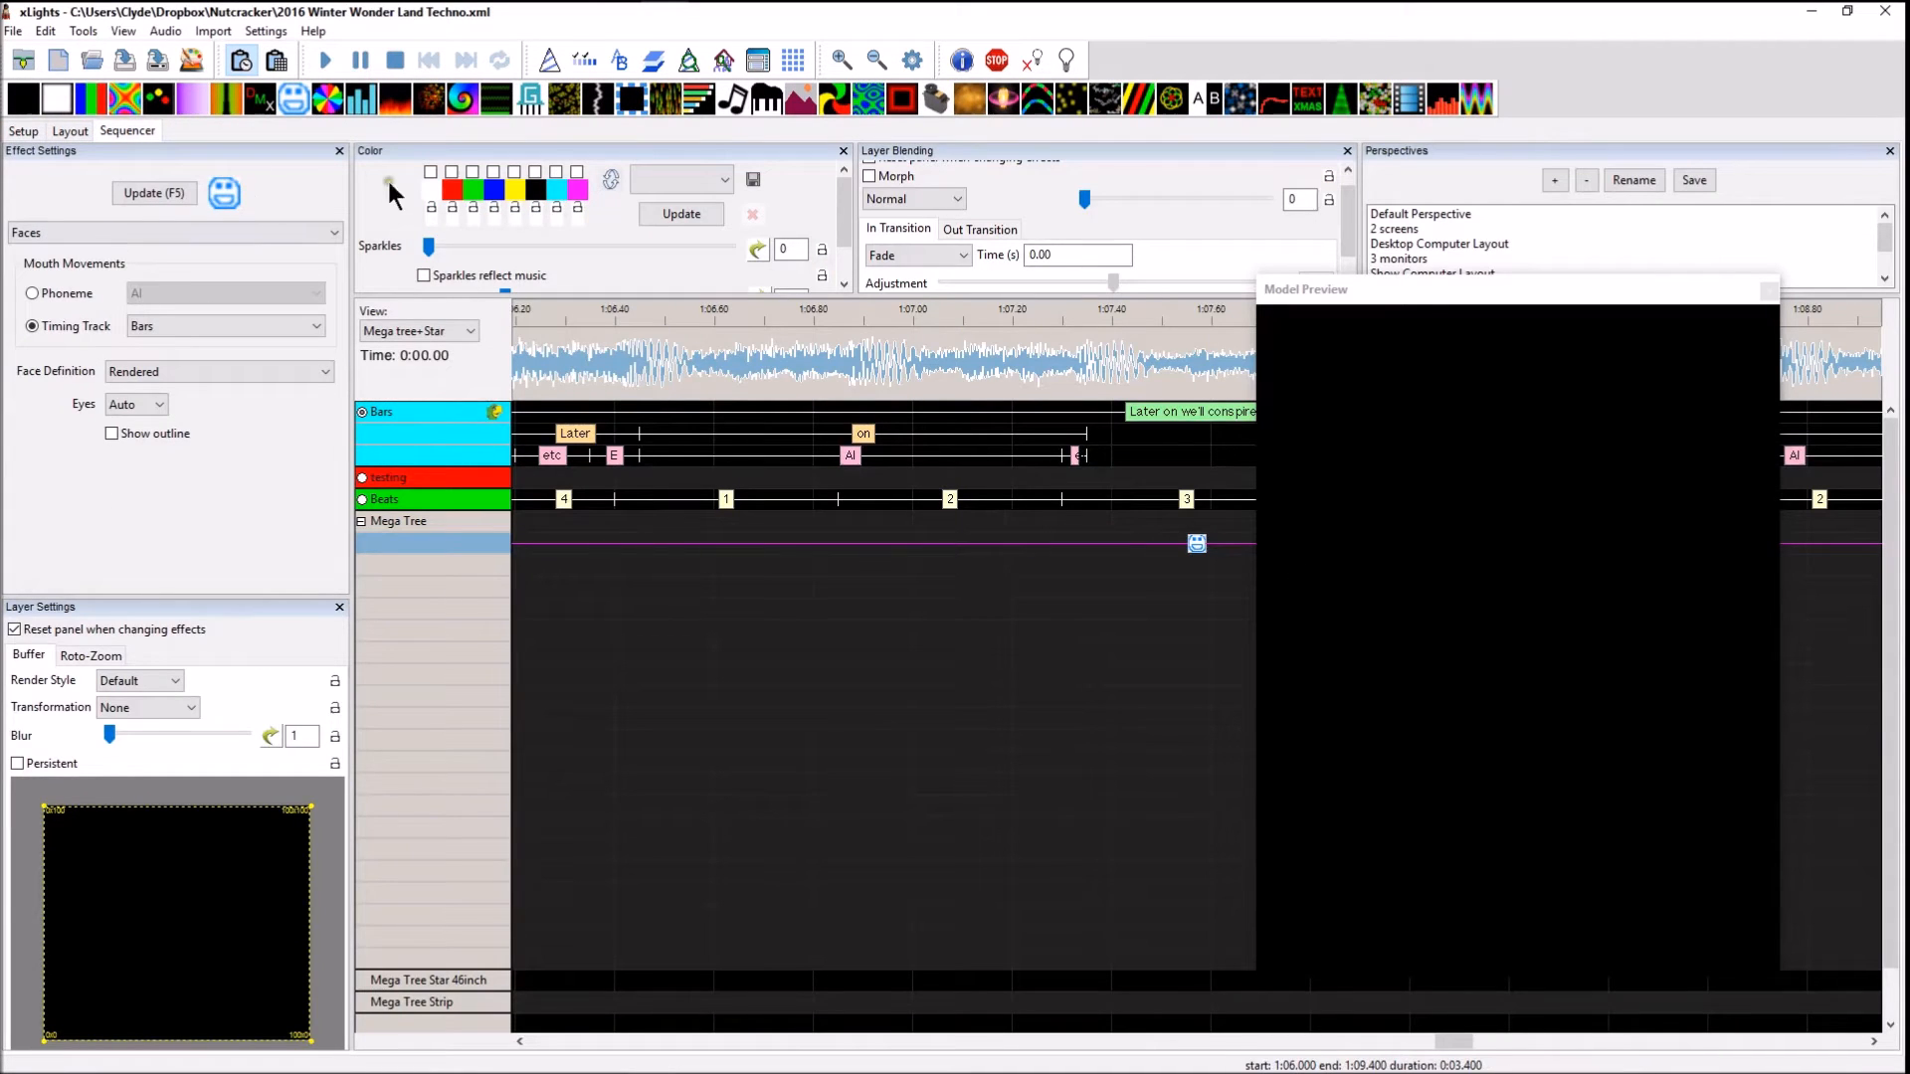
Check the total node count of Singing Bulb 1 in its node layout
{"action": "left_click", "coordinate": [71, 131]}
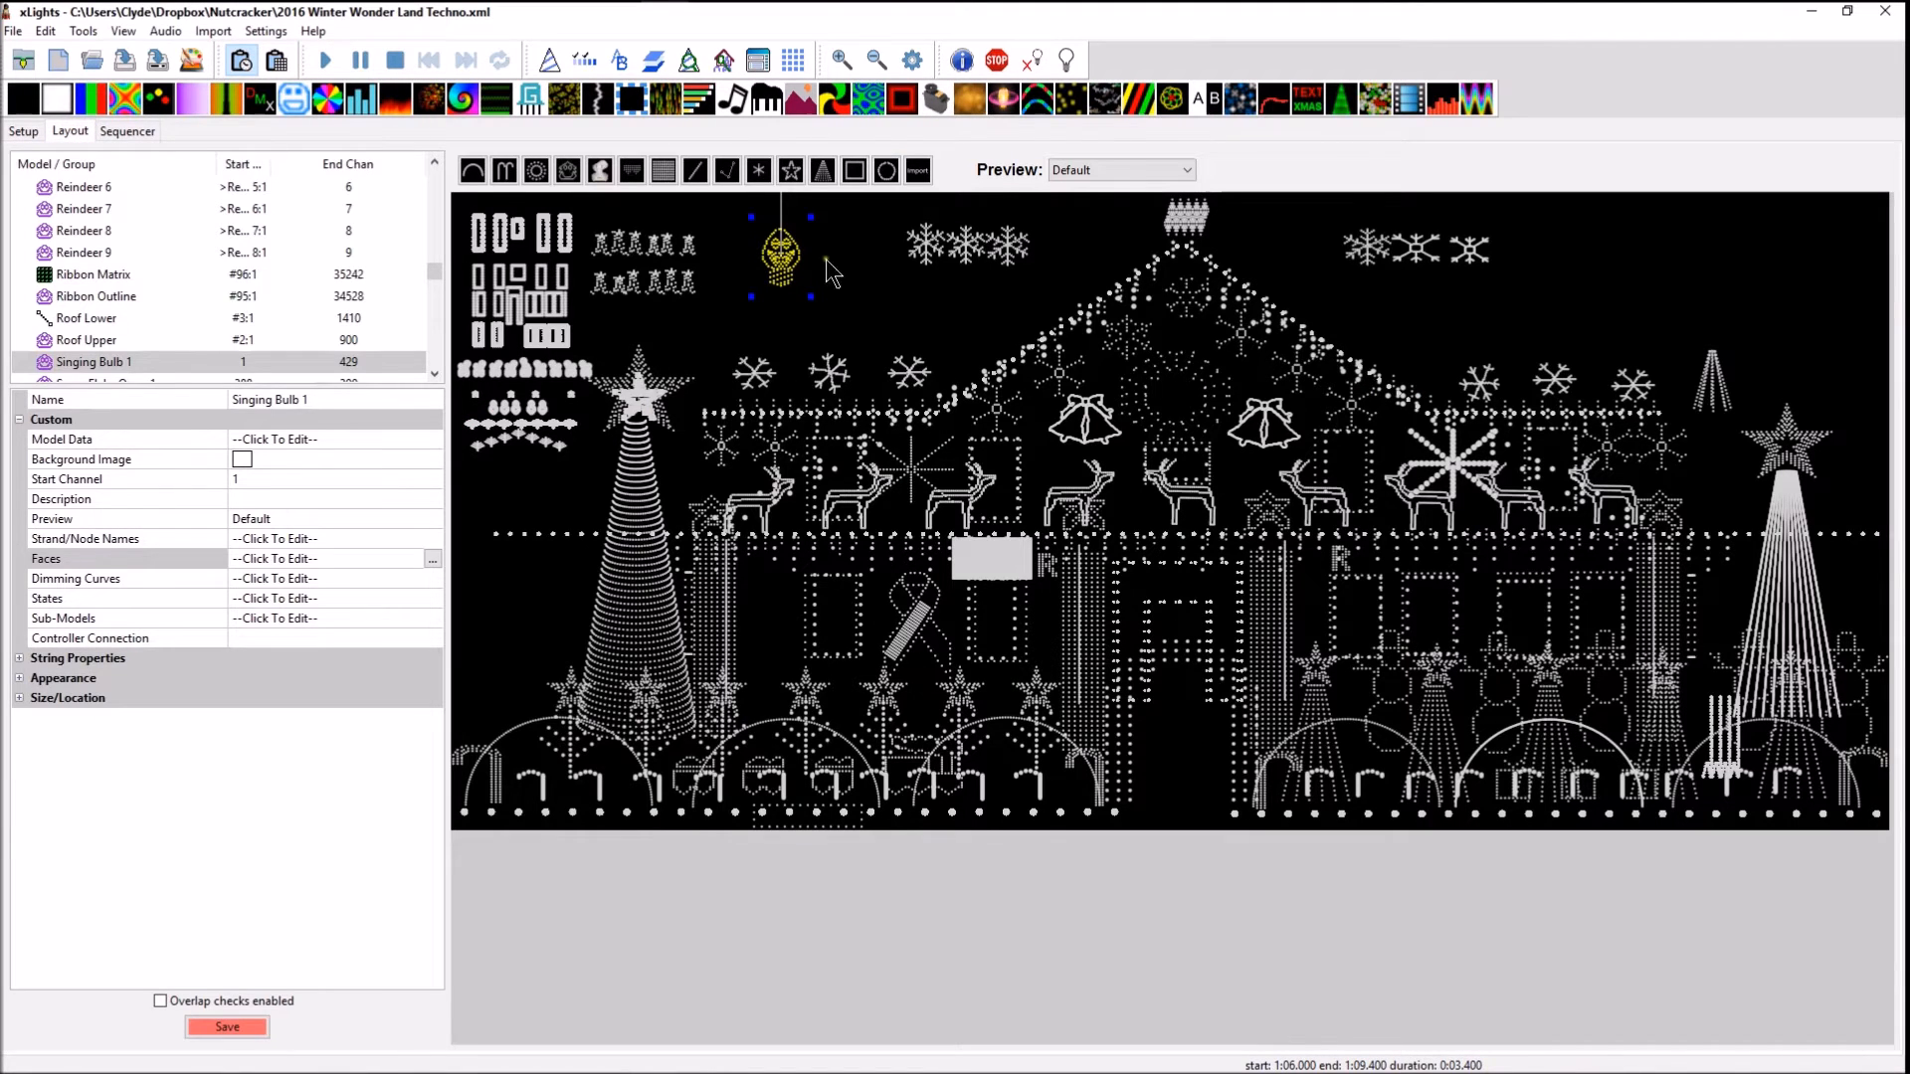
{"action": "left_click", "coordinate": [819, 301]}
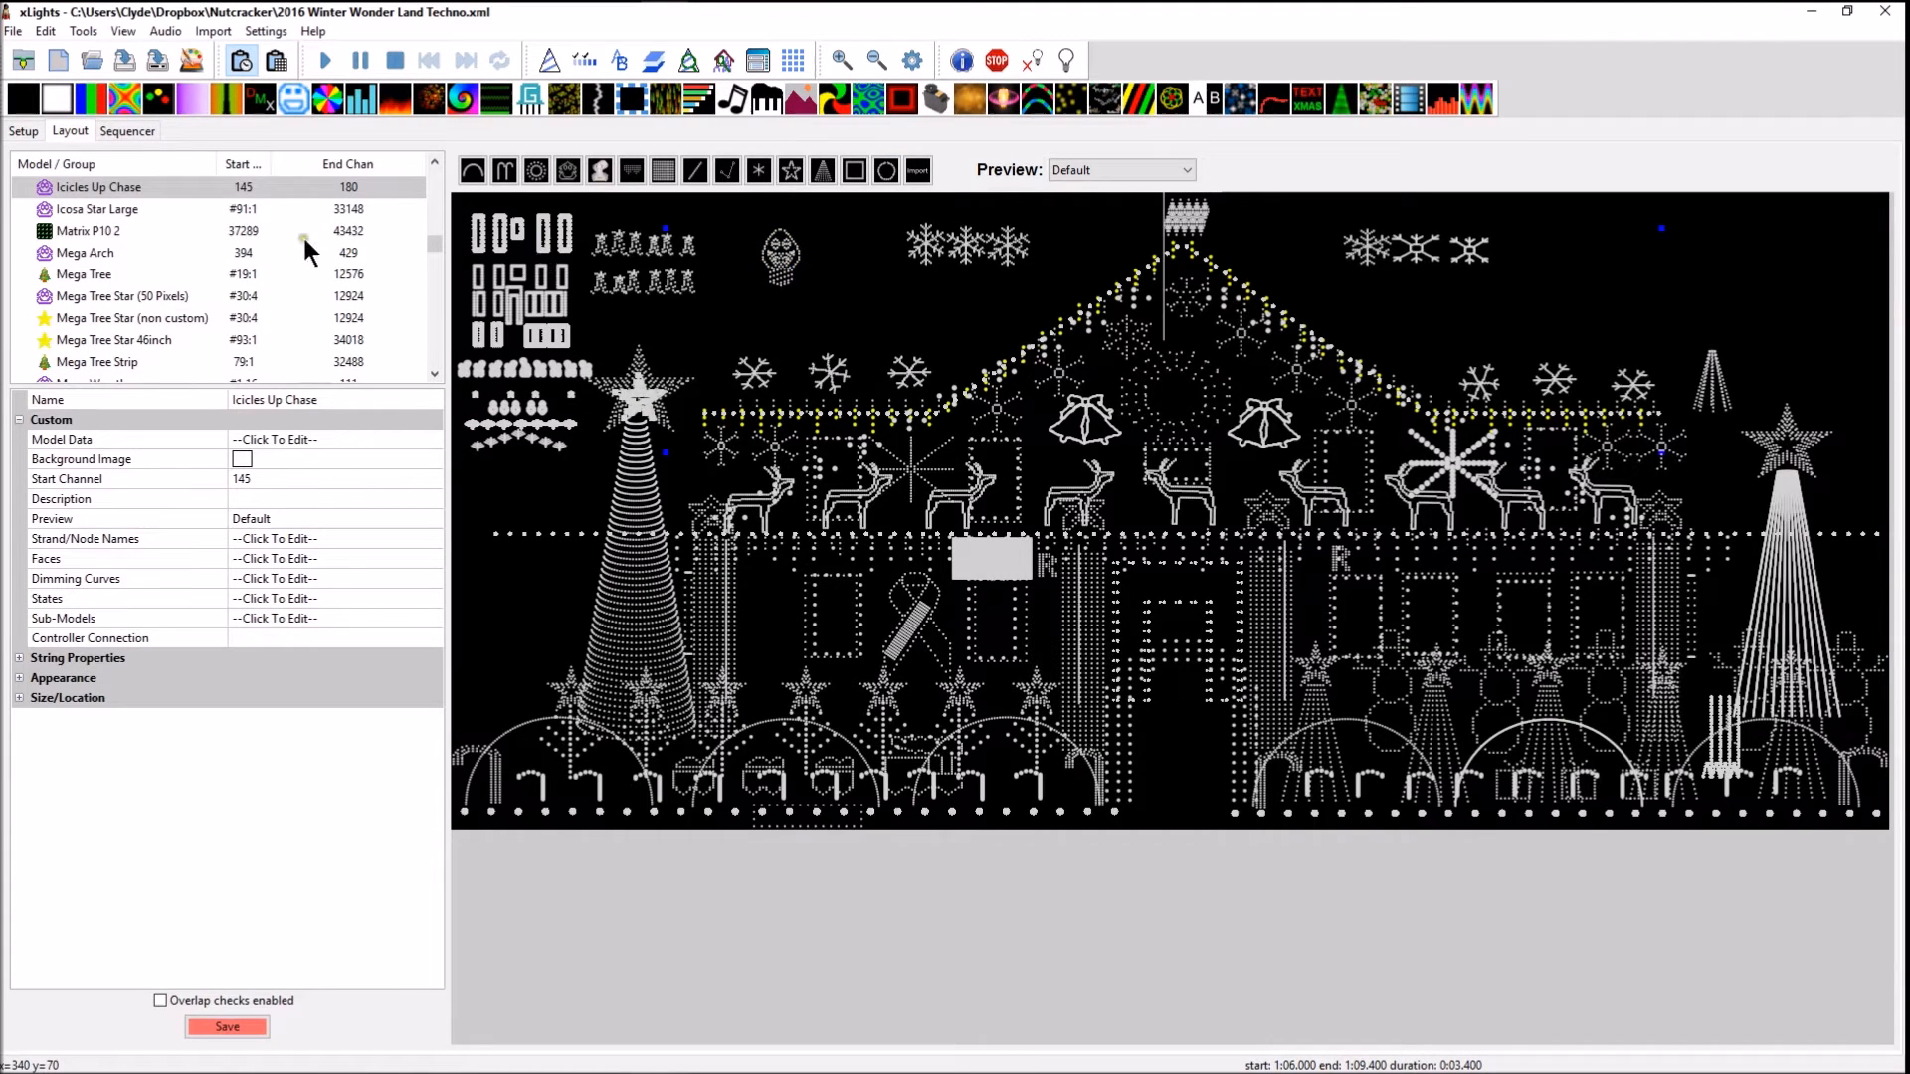
{"action": "left_click", "coordinate": [774, 262]}
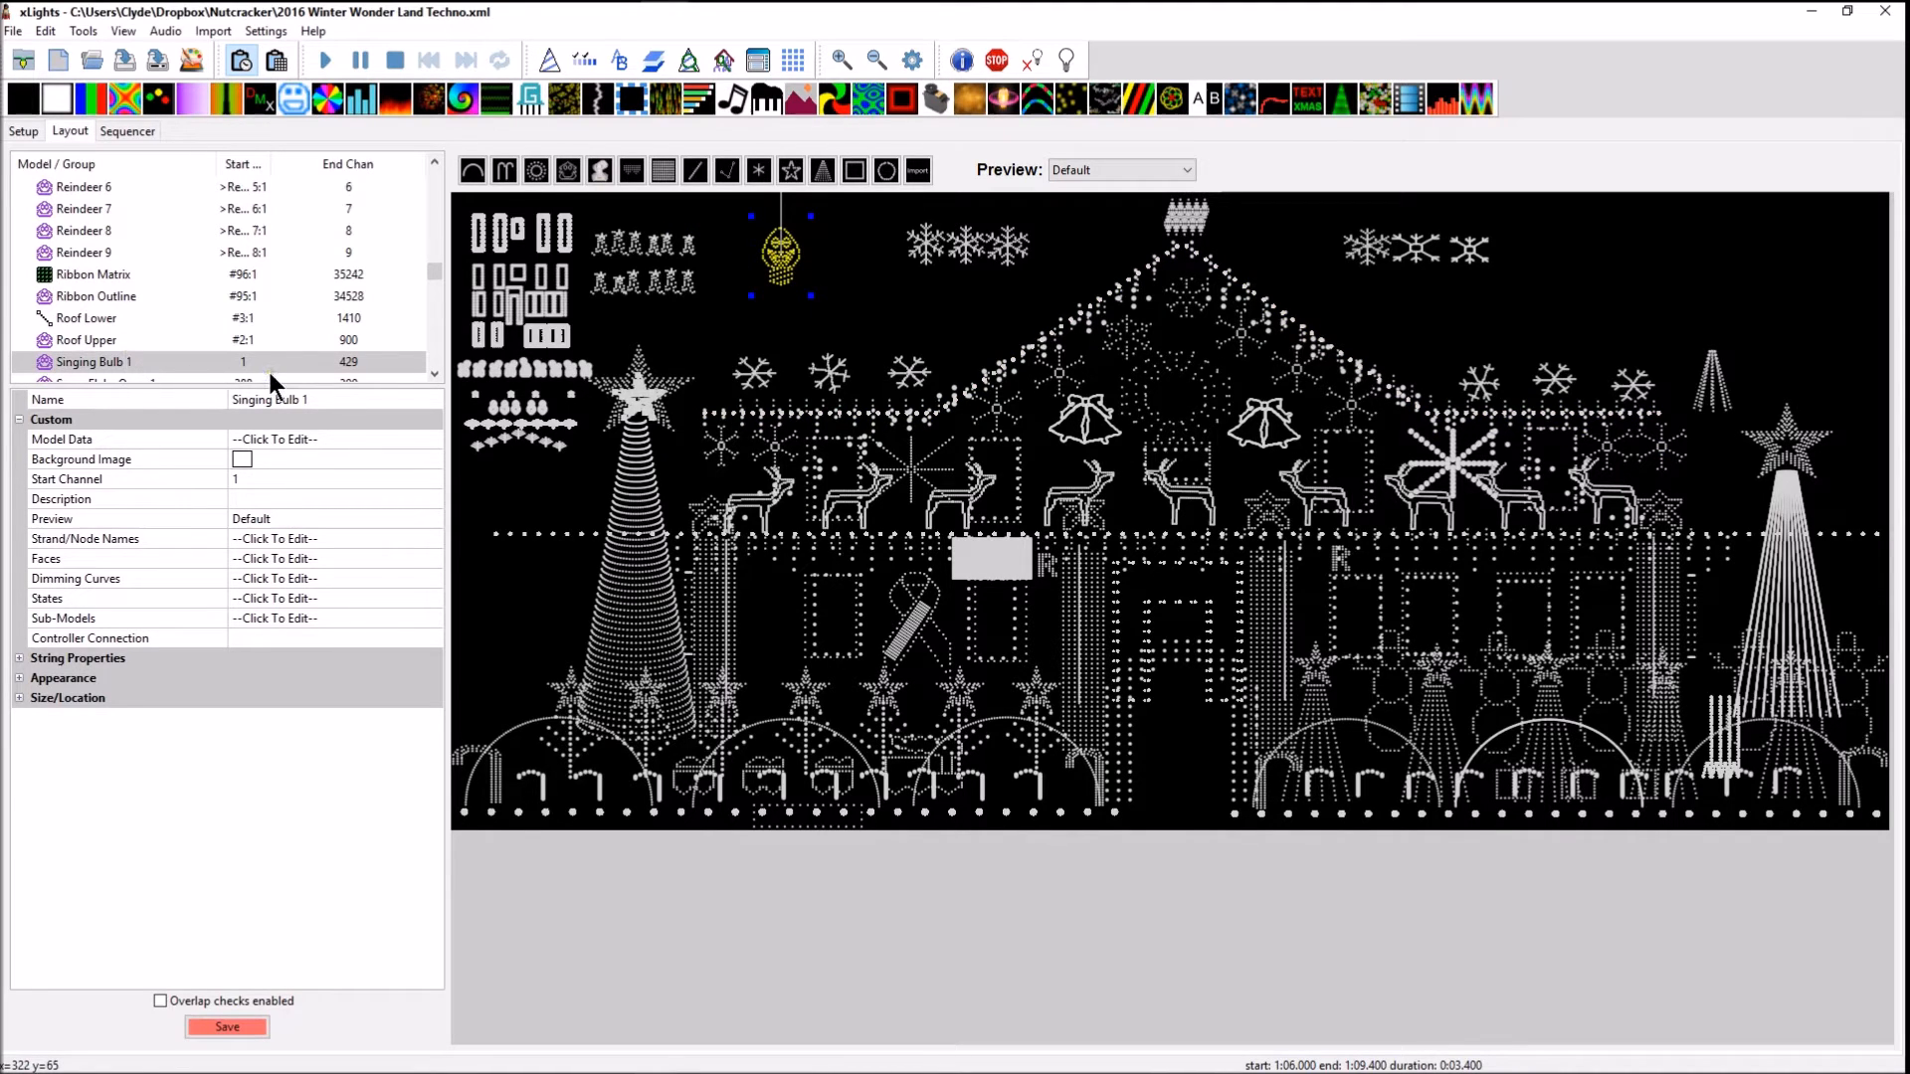
{"action": "right_click", "coordinate": [774, 255]}
{"action": "left_click", "coordinate": [823, 266]}
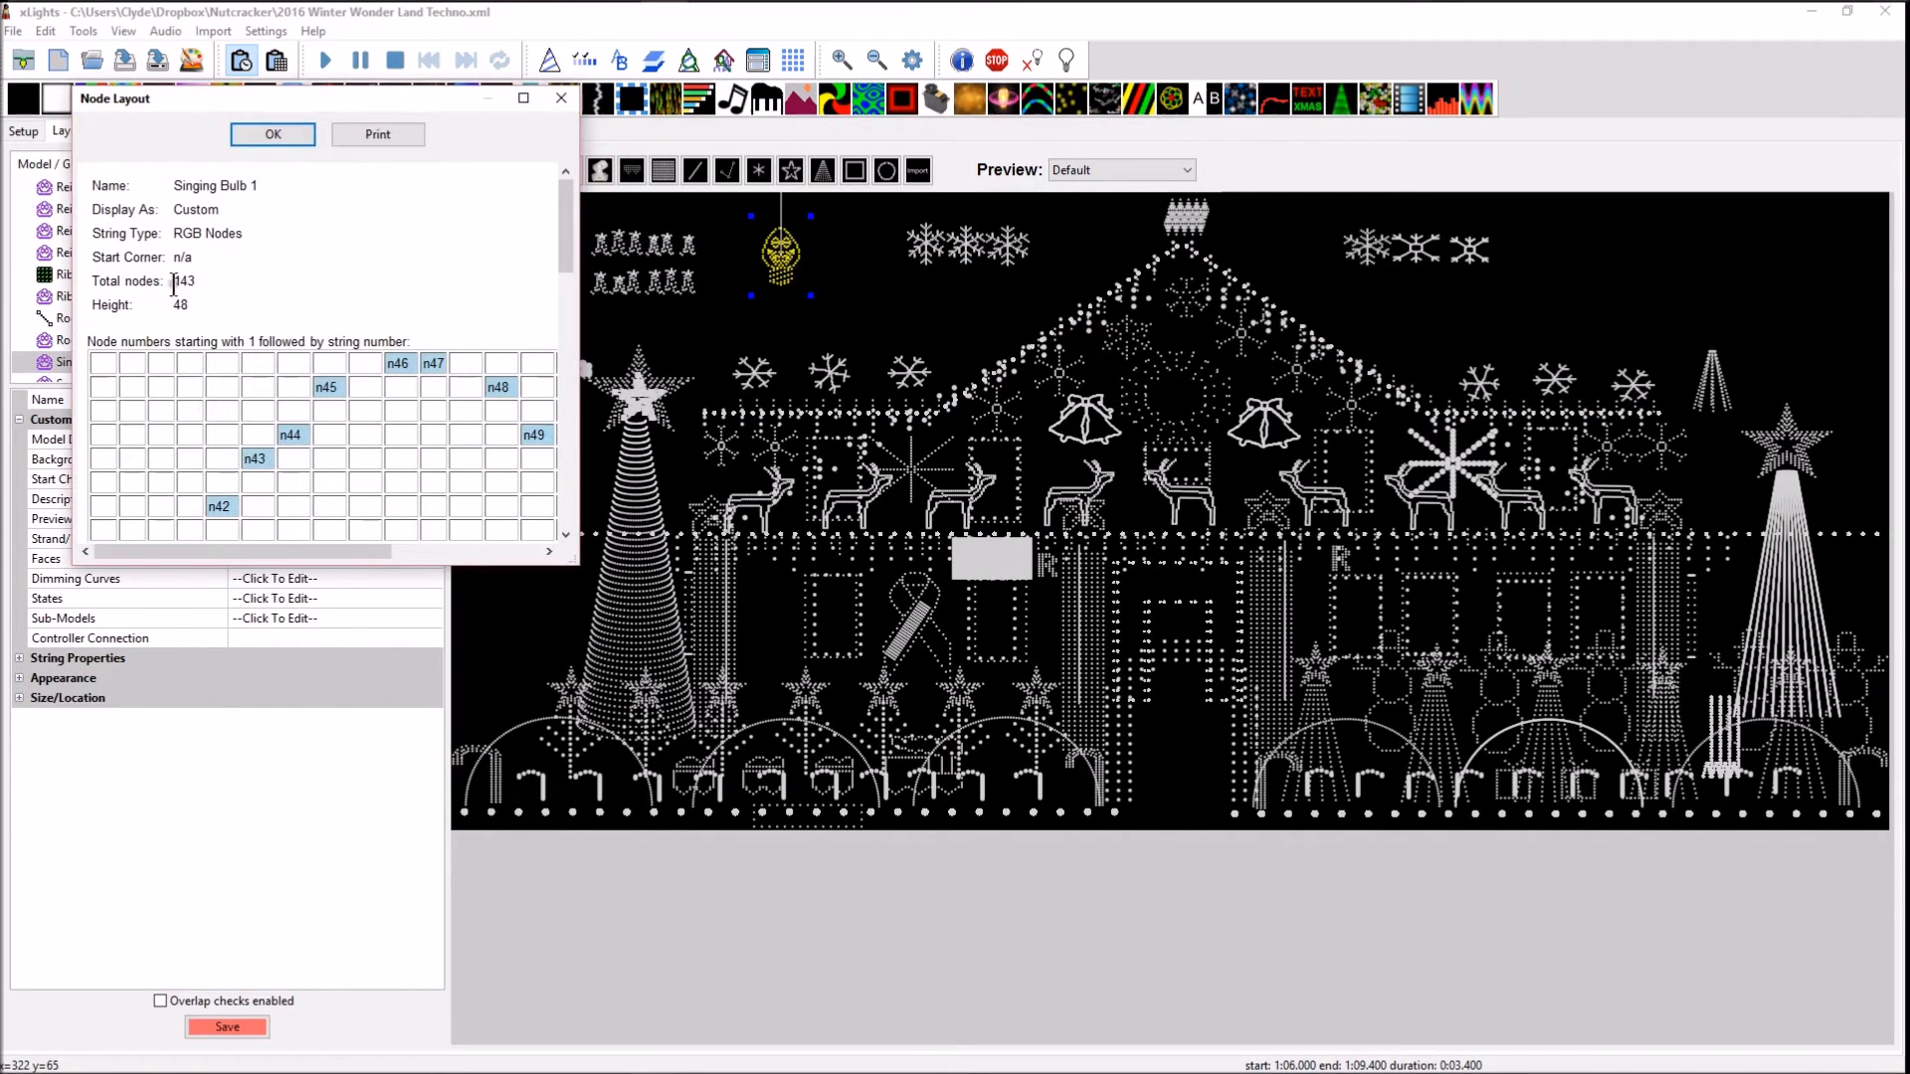
{"action": "left_click", "coordinate": [561, 98]}
Add one E1.31 multicast universe starting at 114, described as "Singing bulb", after the last lighting network output and save the setup
{"action": "left_click", "coordinate": [24, 131]}
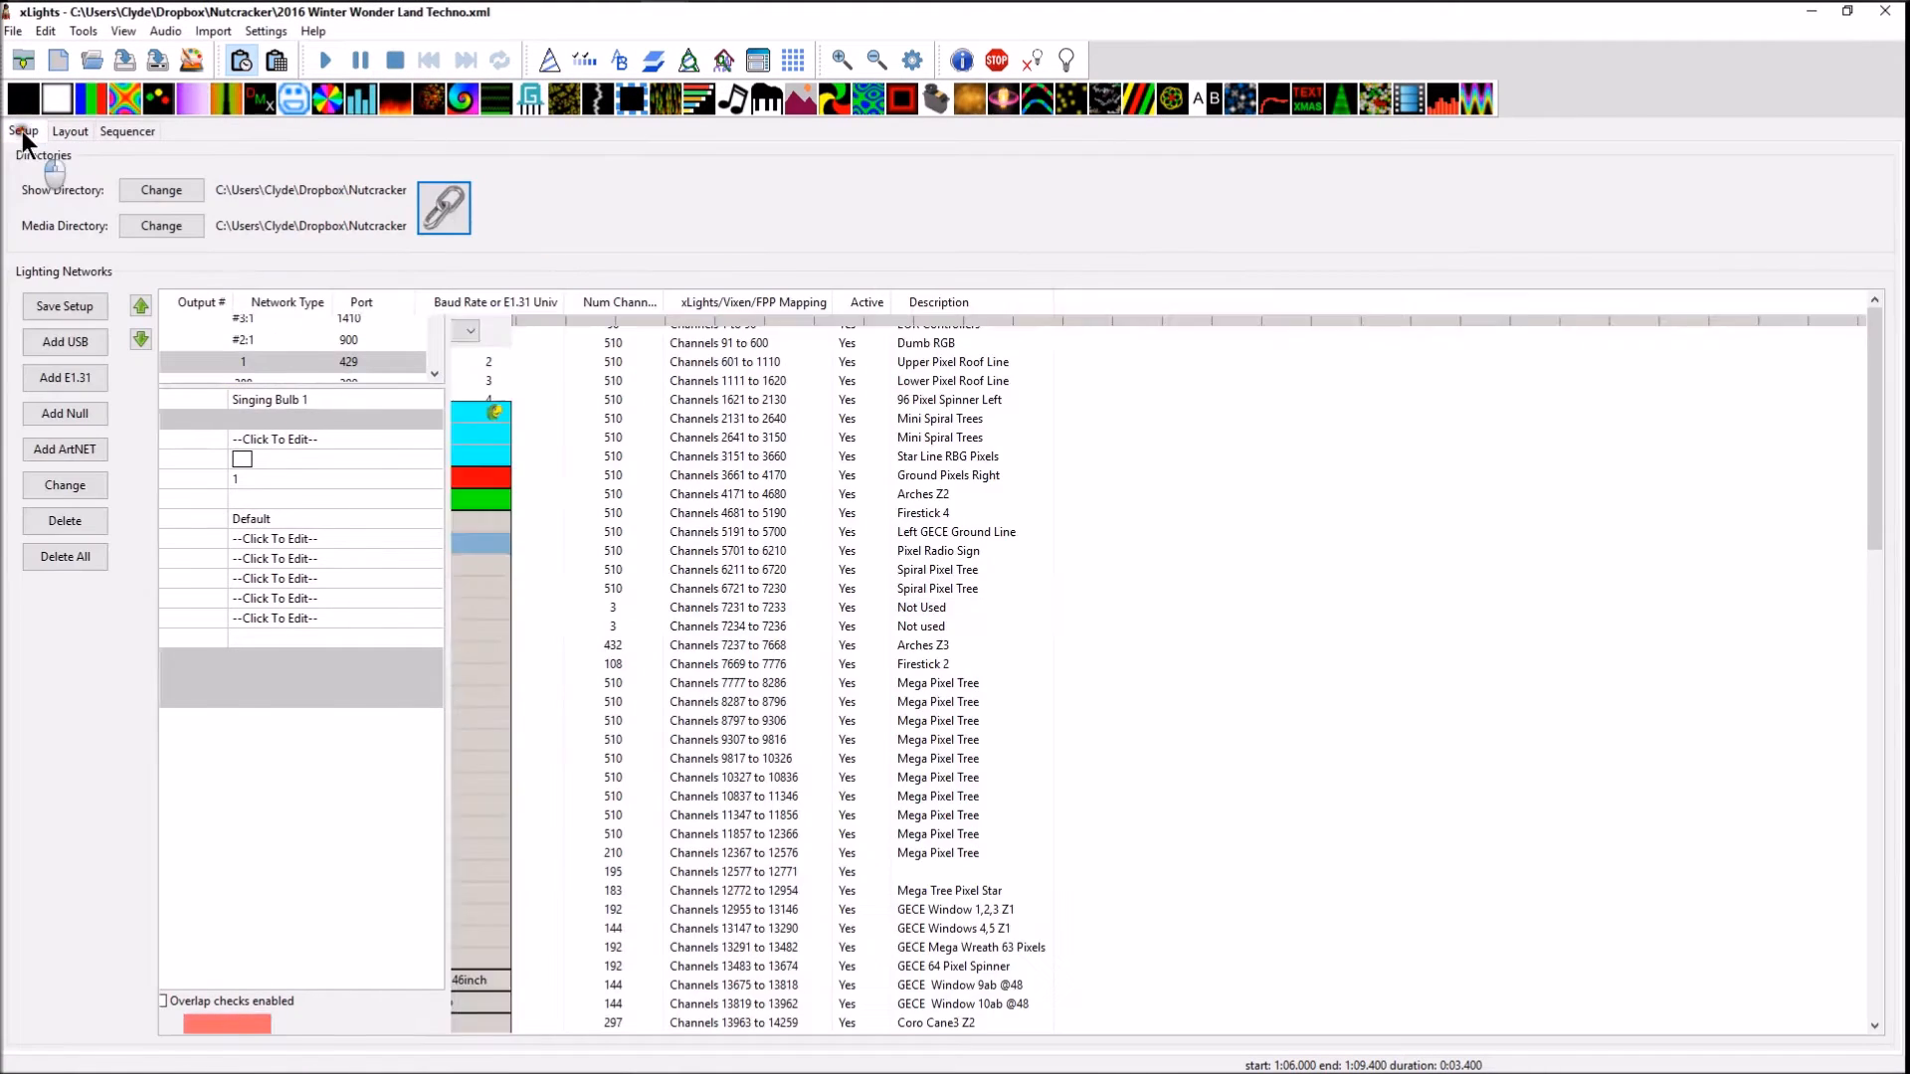
{"action": "scroll", "coordinate": [727, 808], "scroll_direction": "down", "scroll_amount": 12}
{"action": "scroll", "coordinate": [700, 806], "scroll_direction": "down", "scroll_amount": 12}
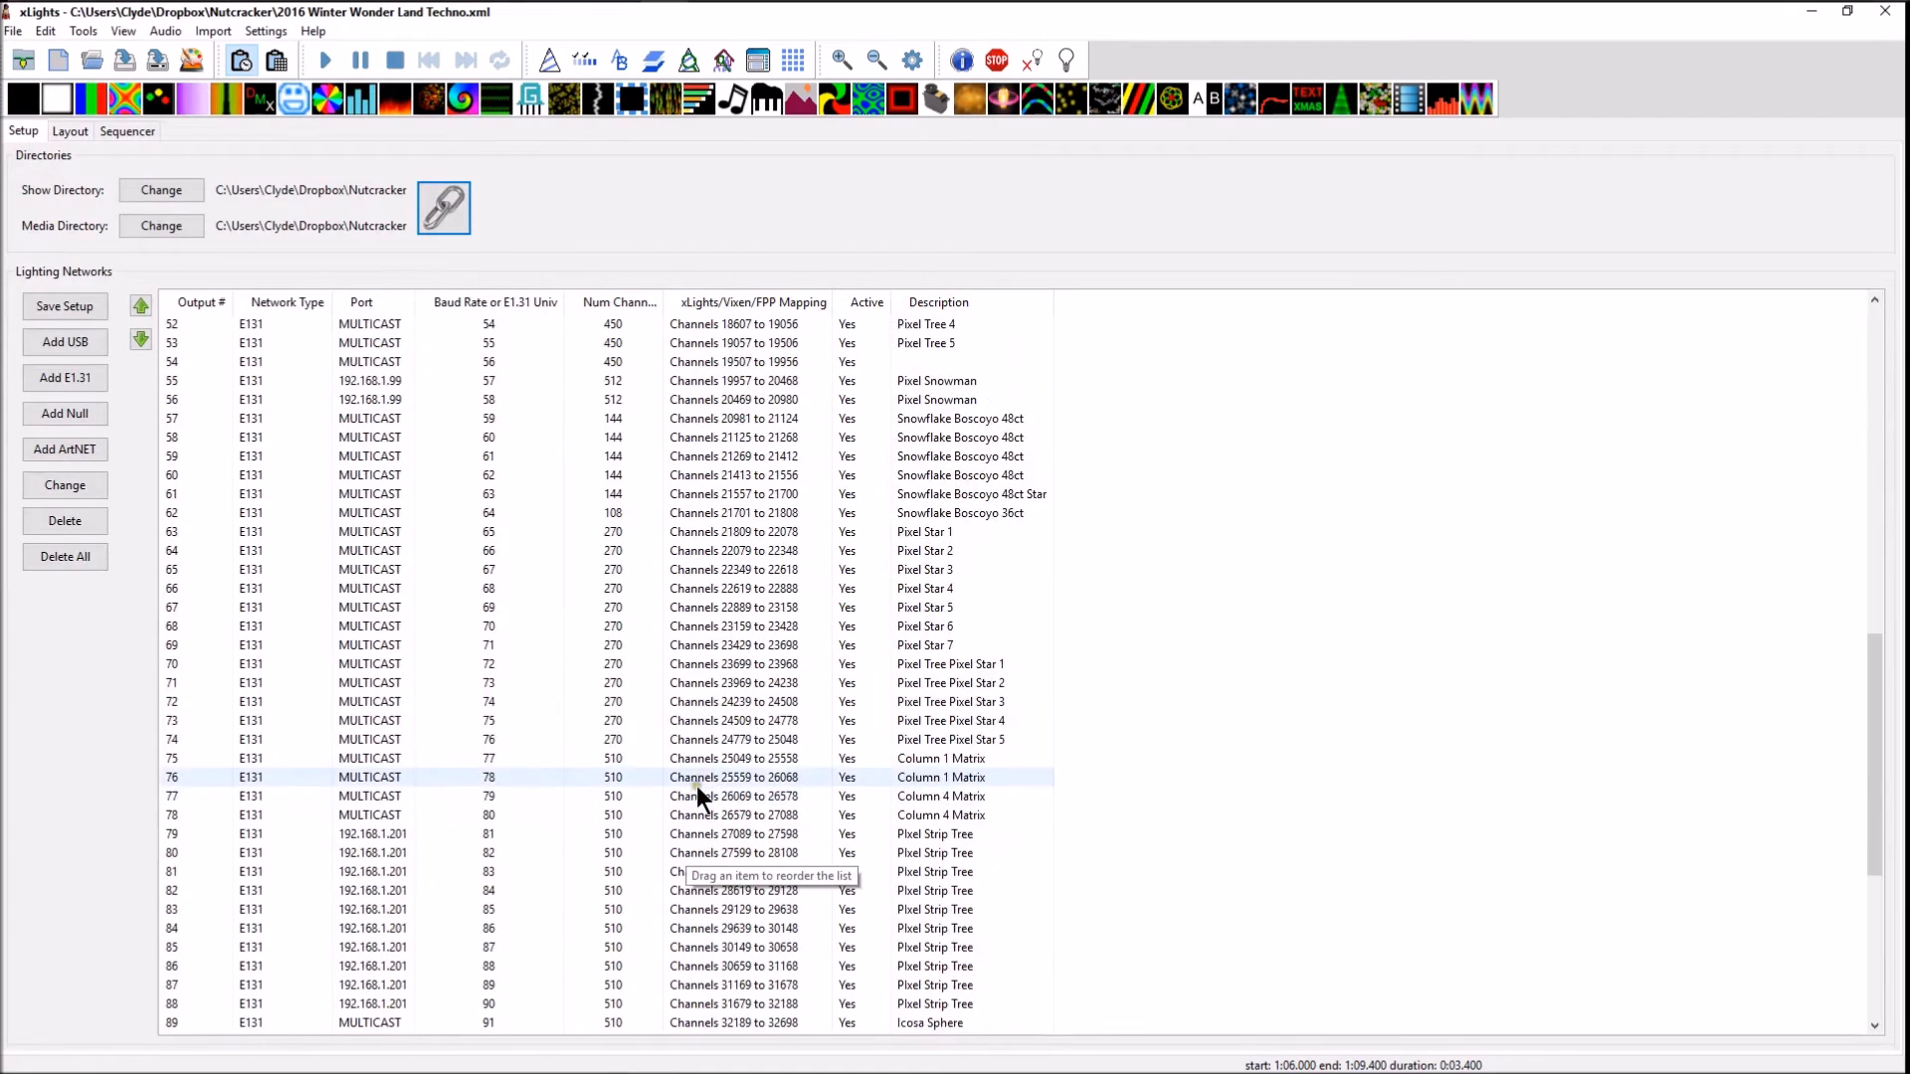
{"action": "left_click", "coordinate": [212, 1020]}
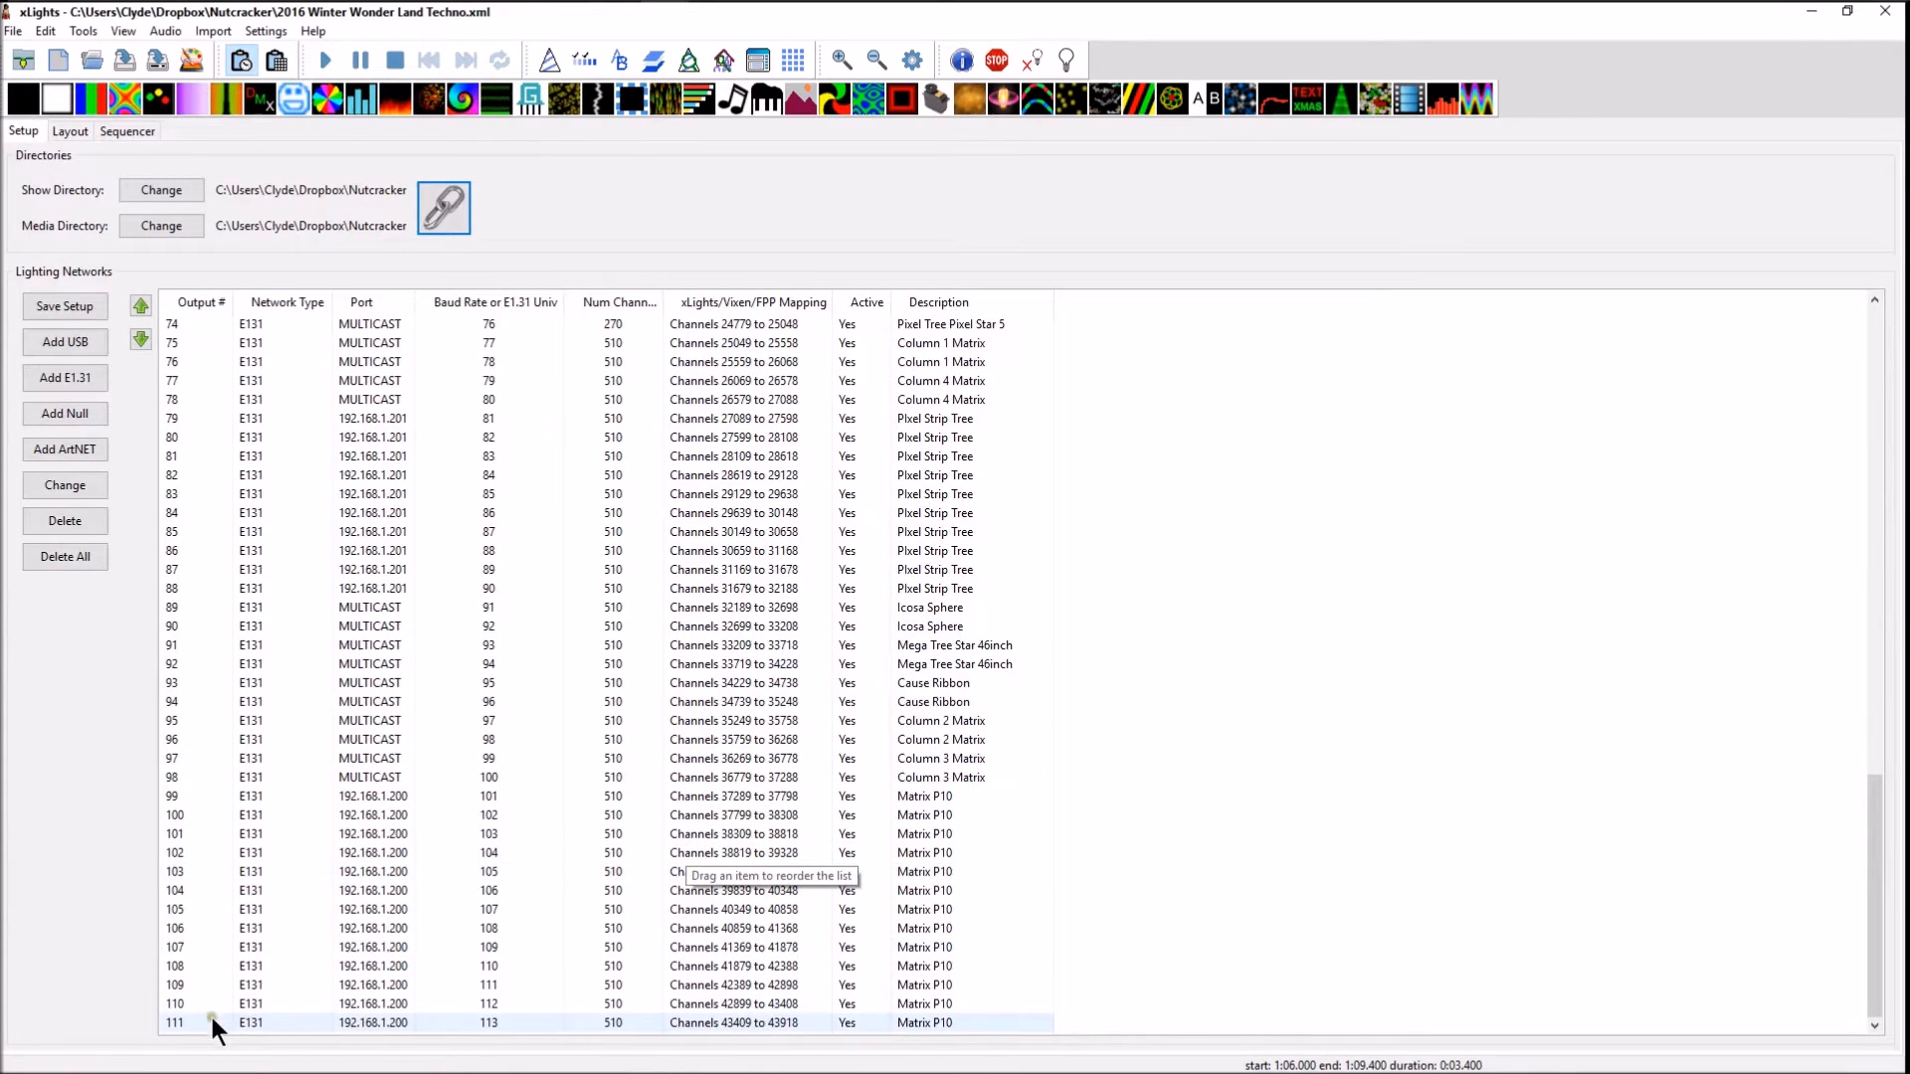
{"action": "left_click", "coordinate": [66, 379]}
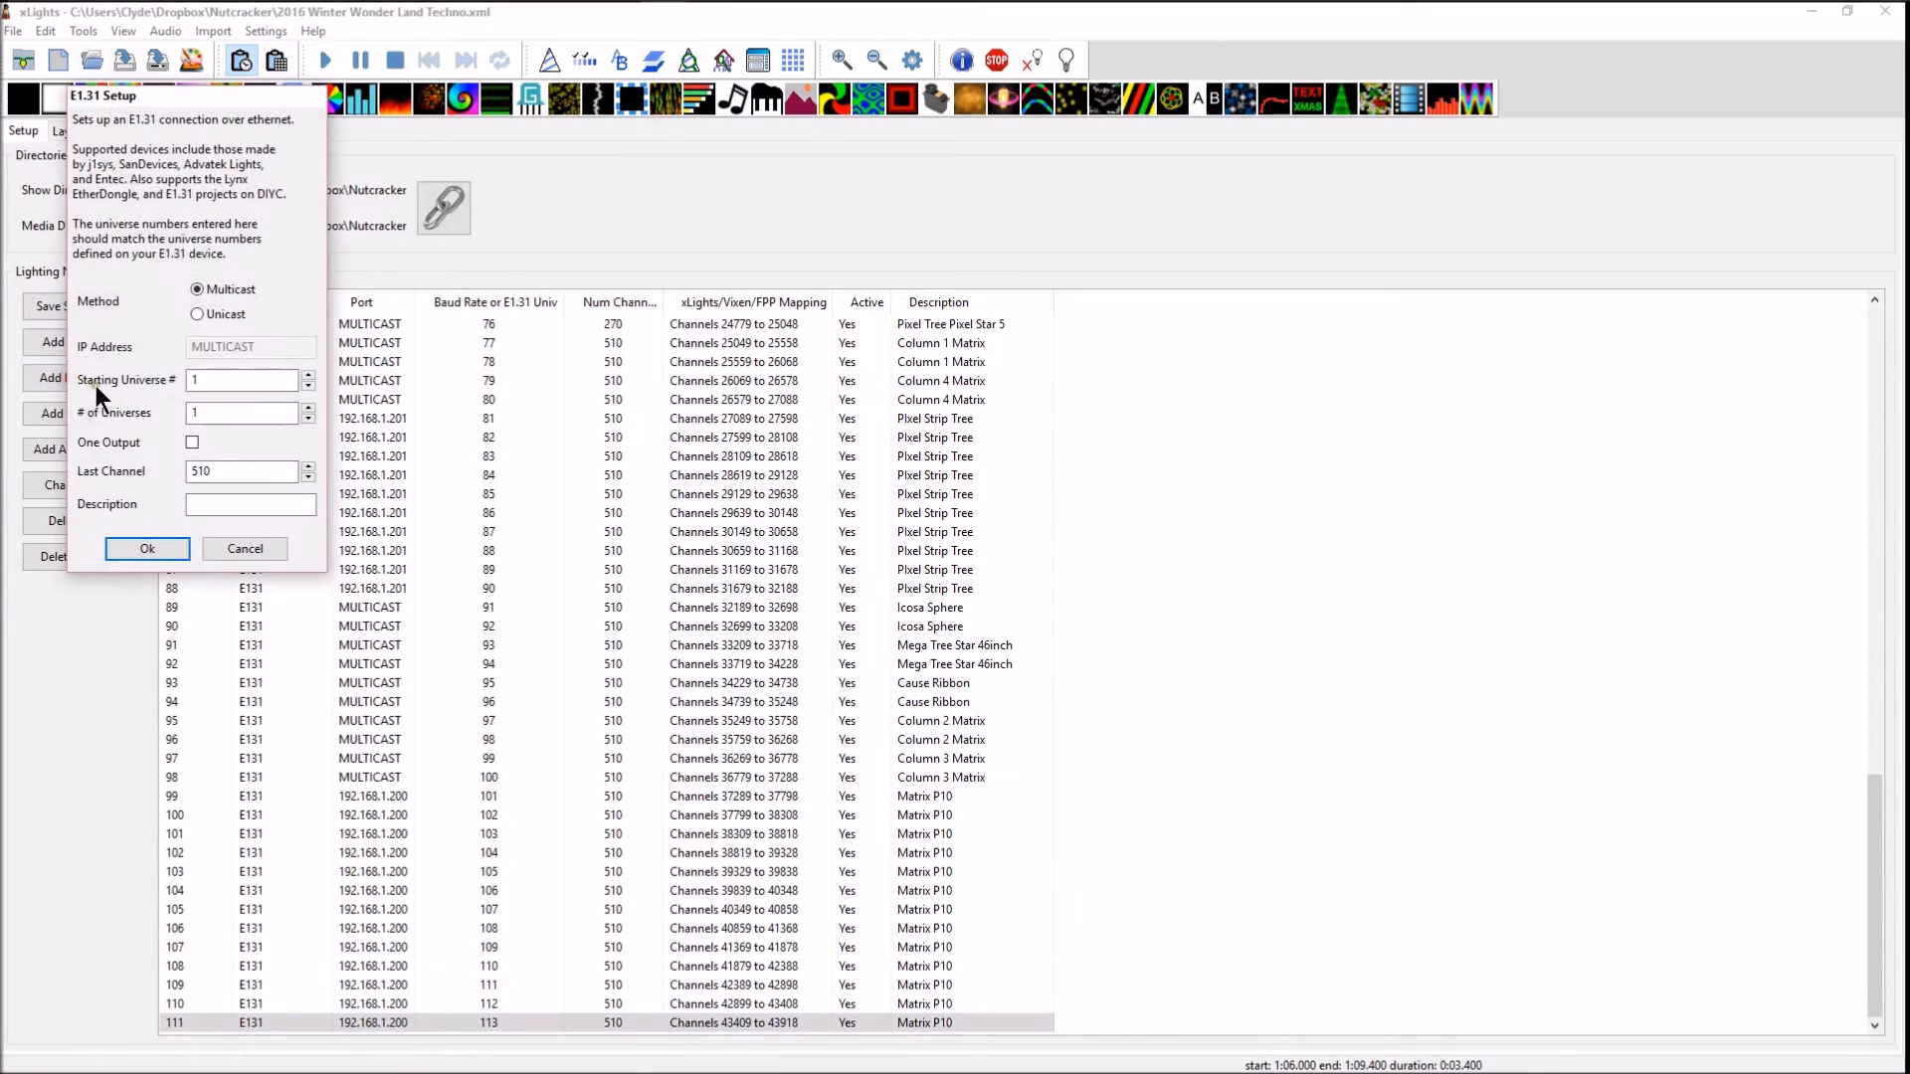
{"action": "type", "text": "114"}
{"action": "left_click", "coordinate": [231, 414]}
{"action": "left_click", "coordinate": [212, 505]}
{"action": "type", "text": "Singing bulb"}
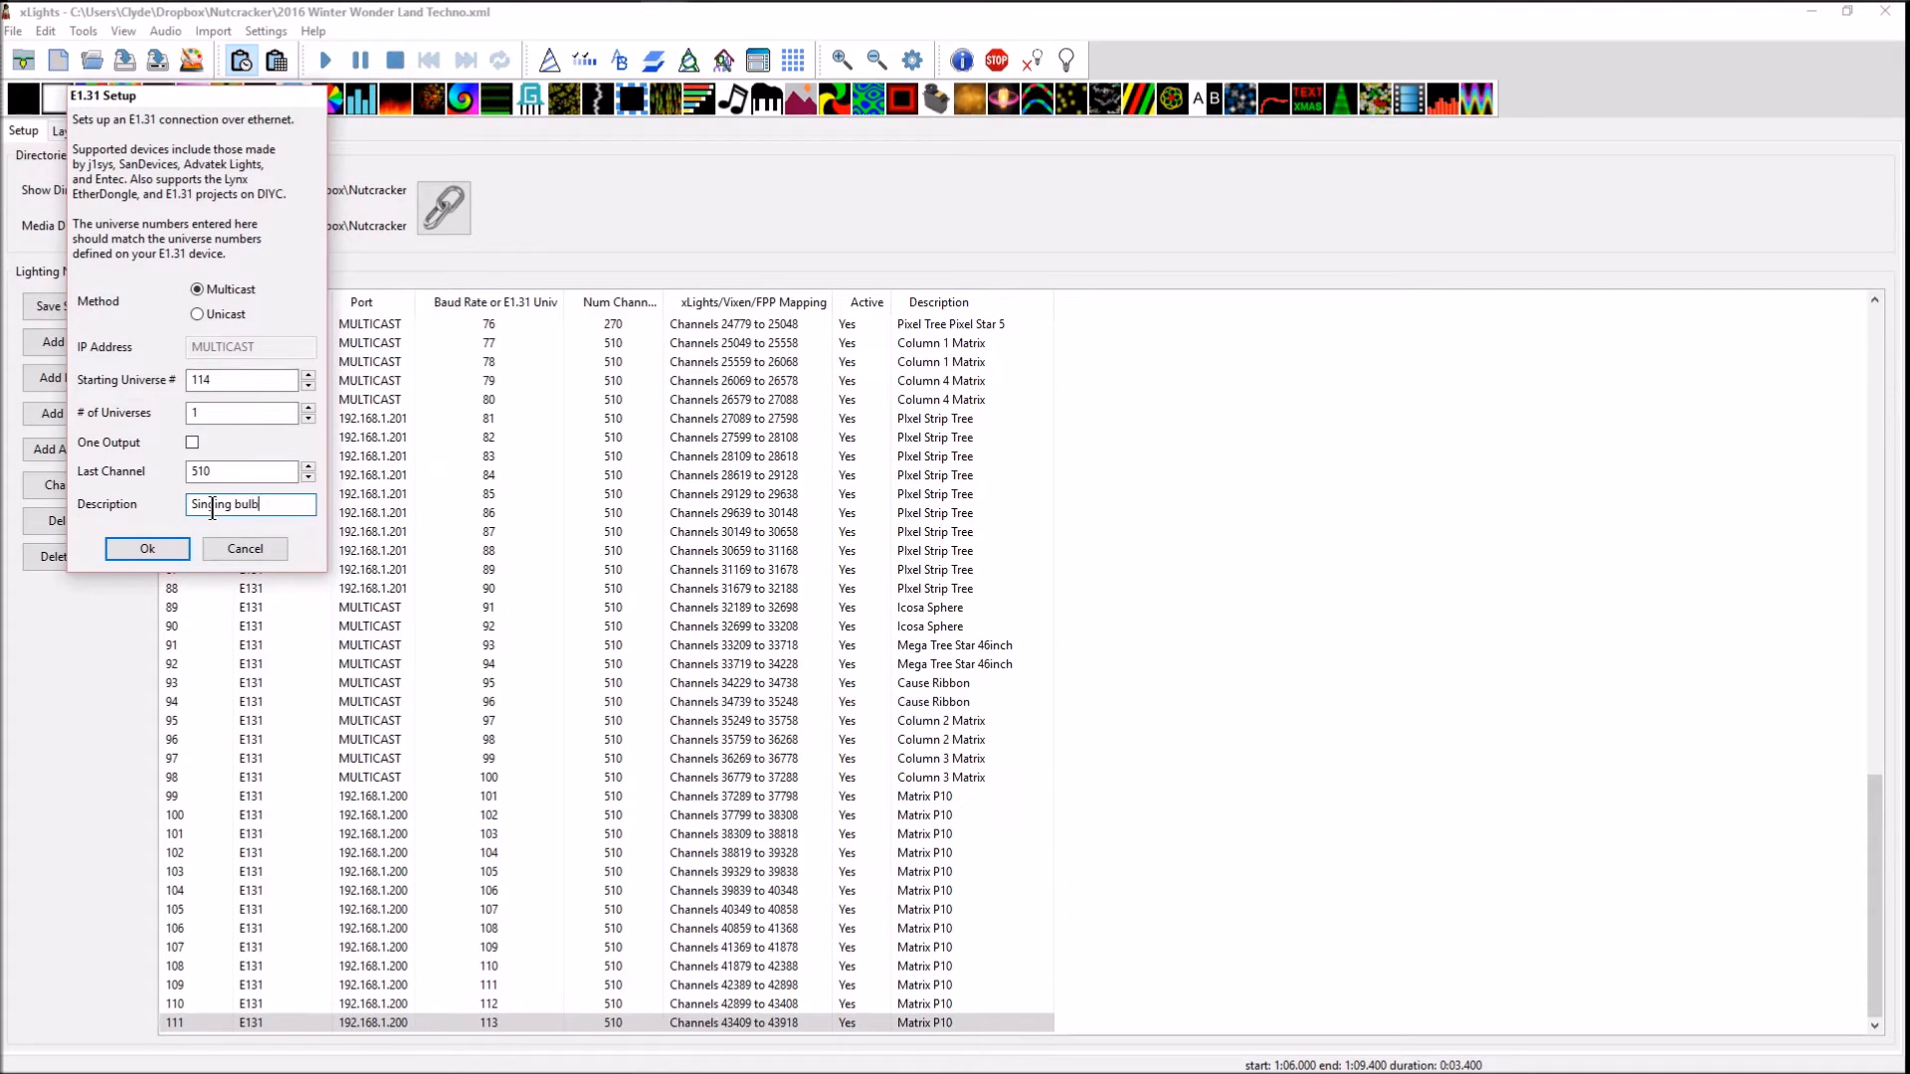
{"action": "left_click", "coordinate": [153, 545]}
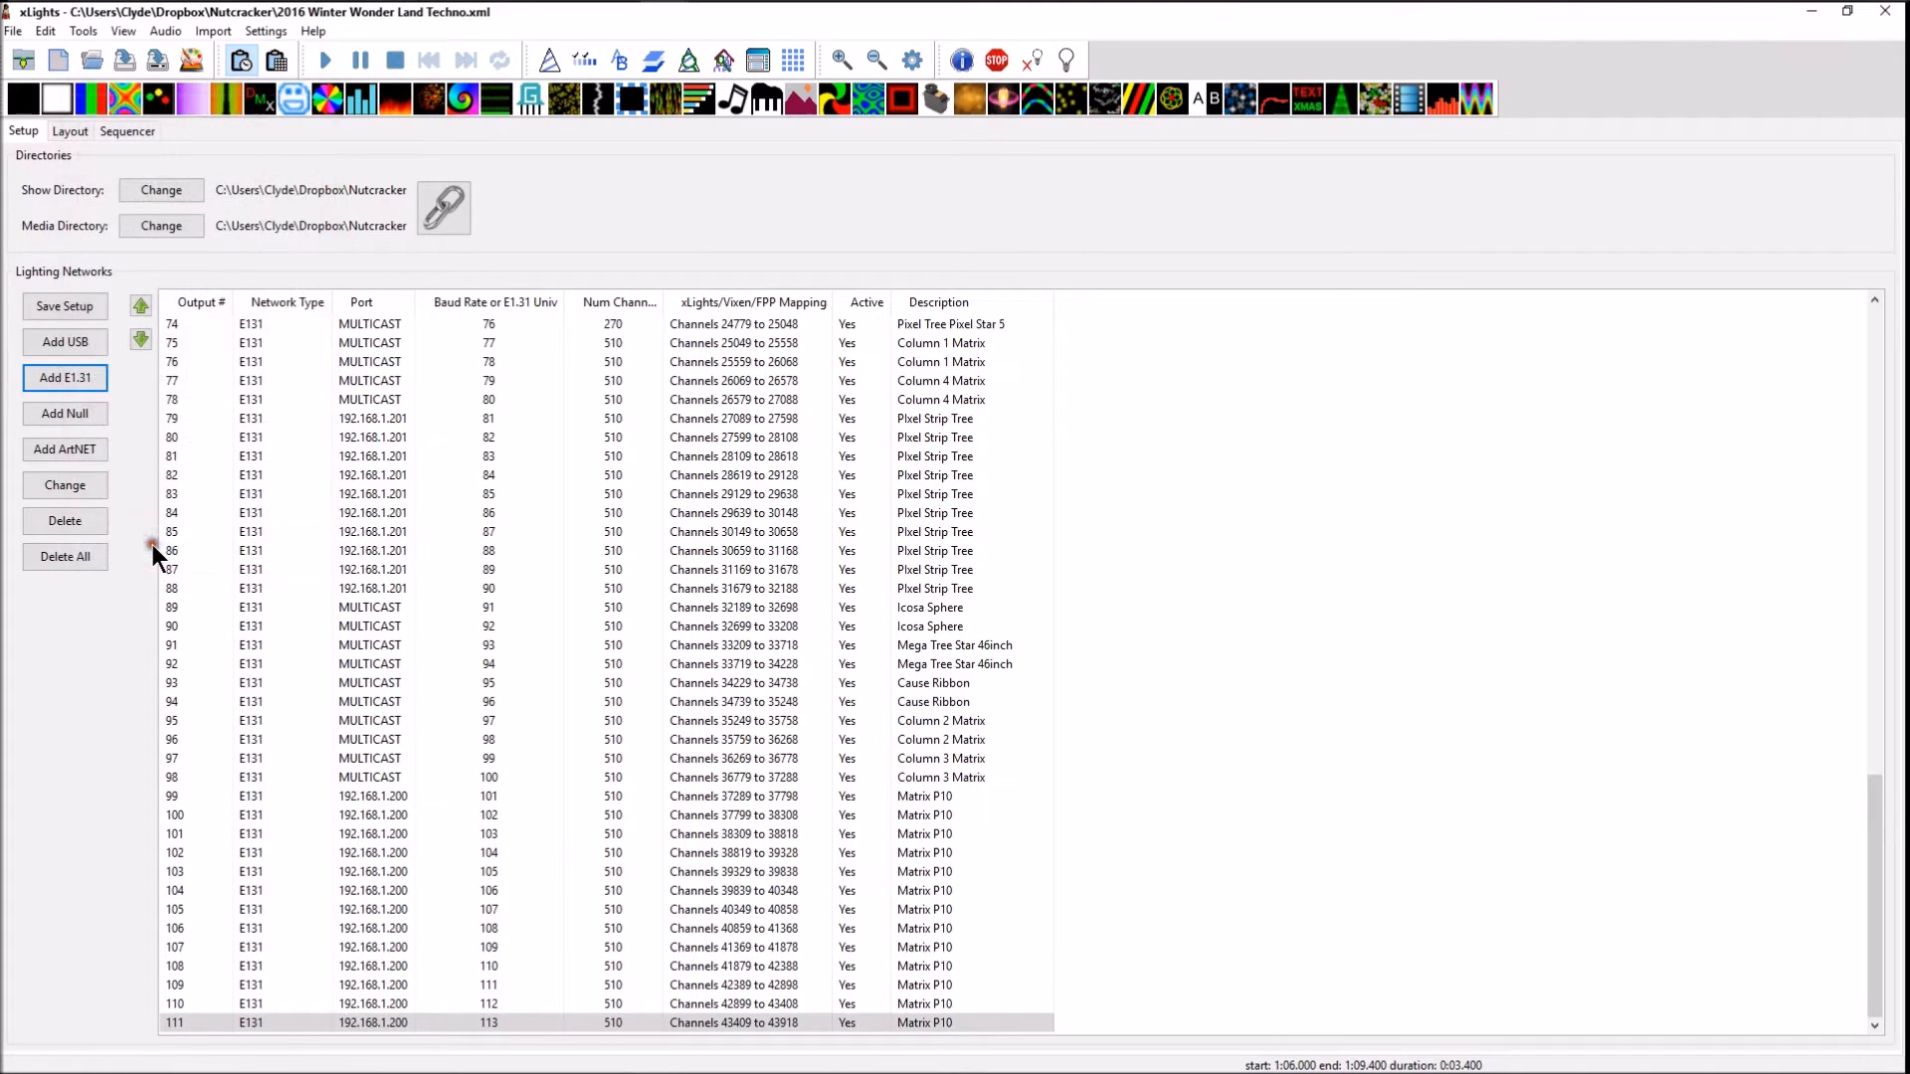
{"action": "left_click", "coordinate": [54, 306]}
Open the start channel settings of the Icicles Up Chase model in the layout and enter start channel 1
{"action": "left_click", "coordinate": [69, 128]}
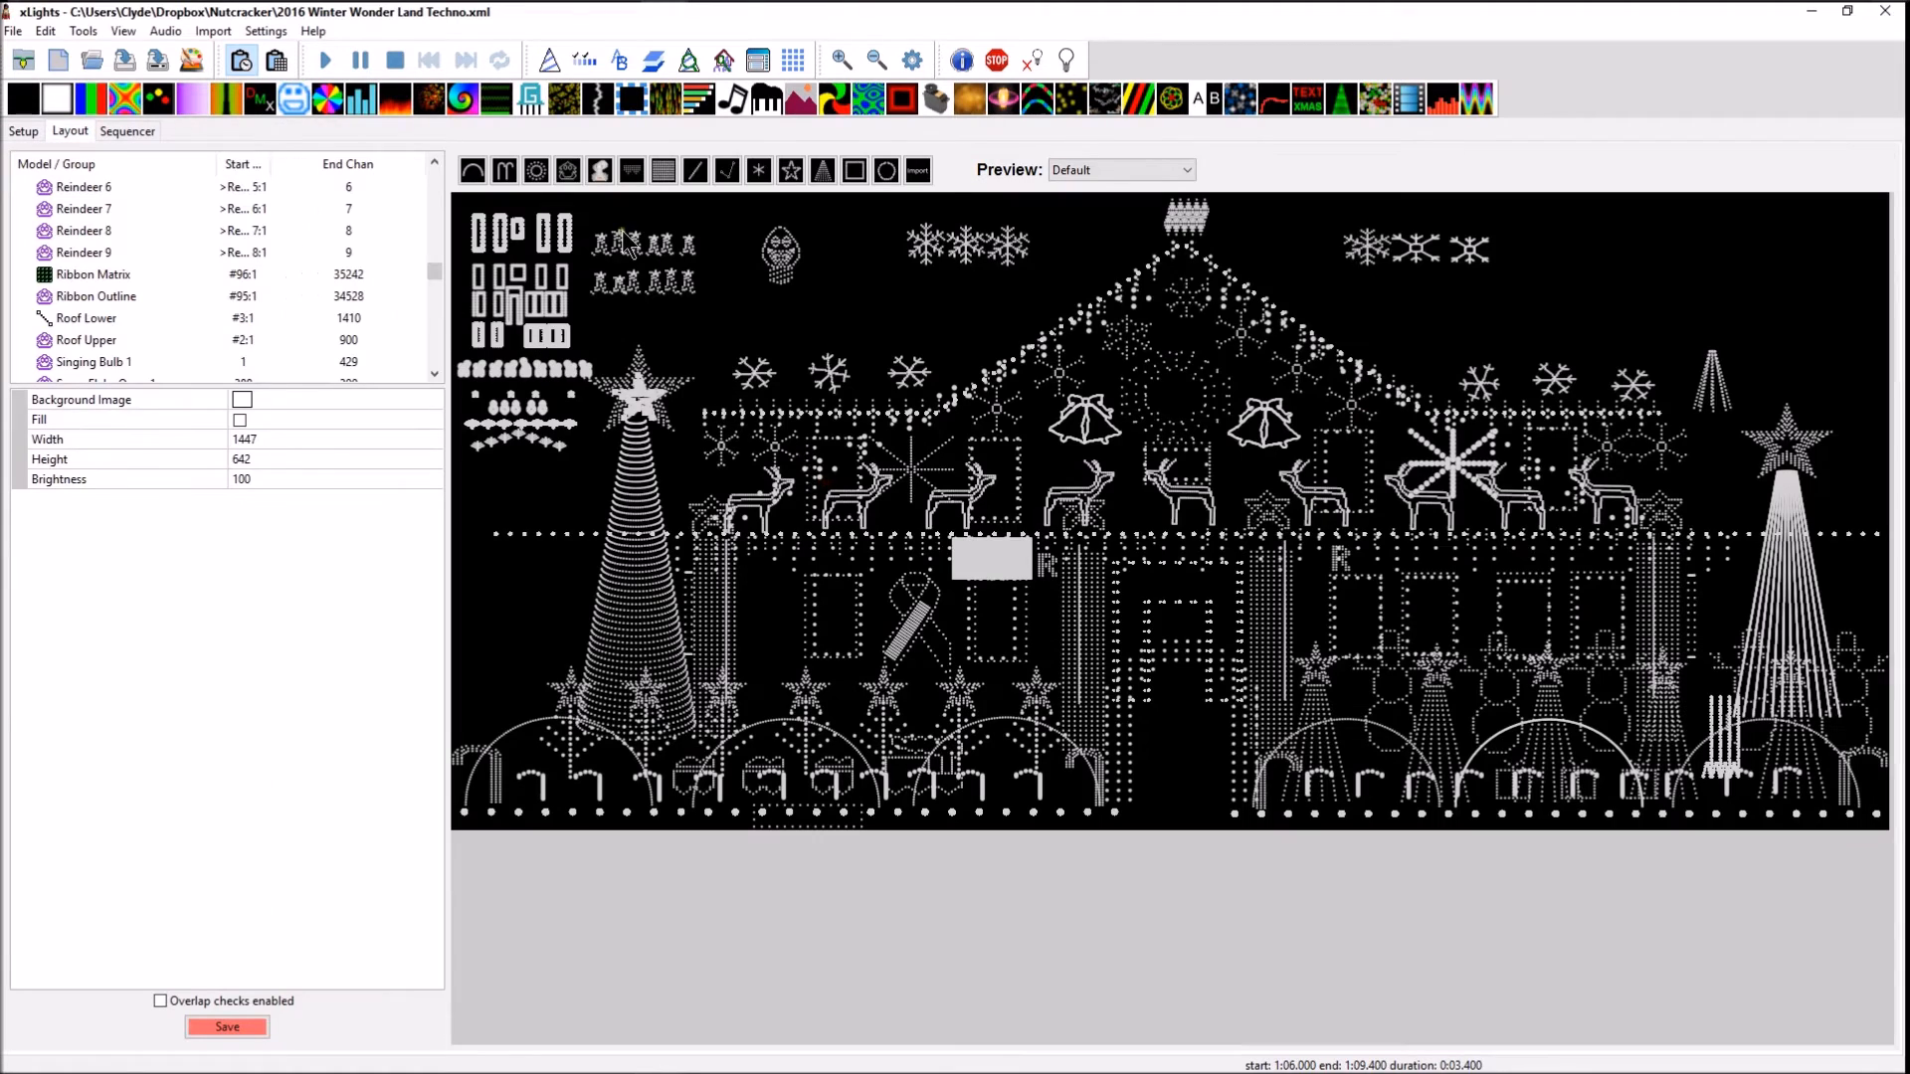
{"action": "left_click", "coordinate": [785, 260]}
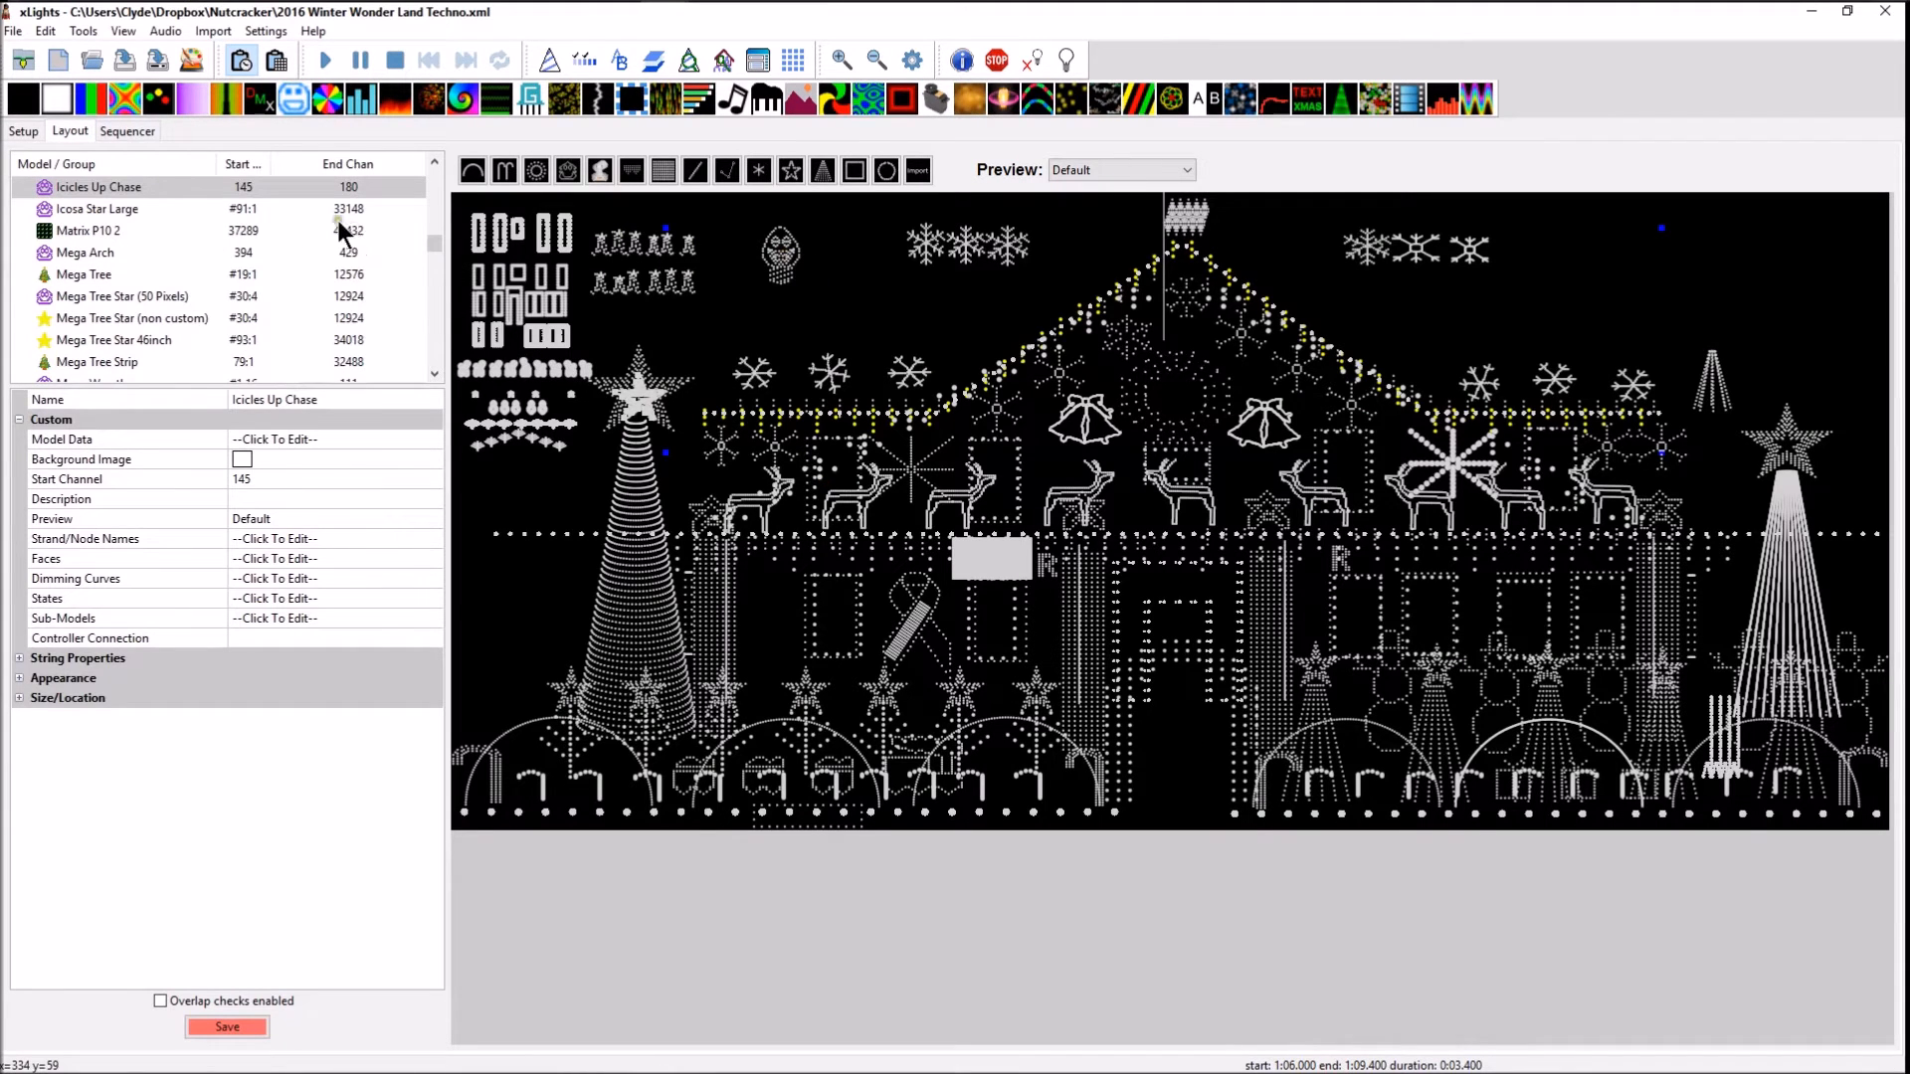
{"action": "left_click", "coordinate": [244, 188]}
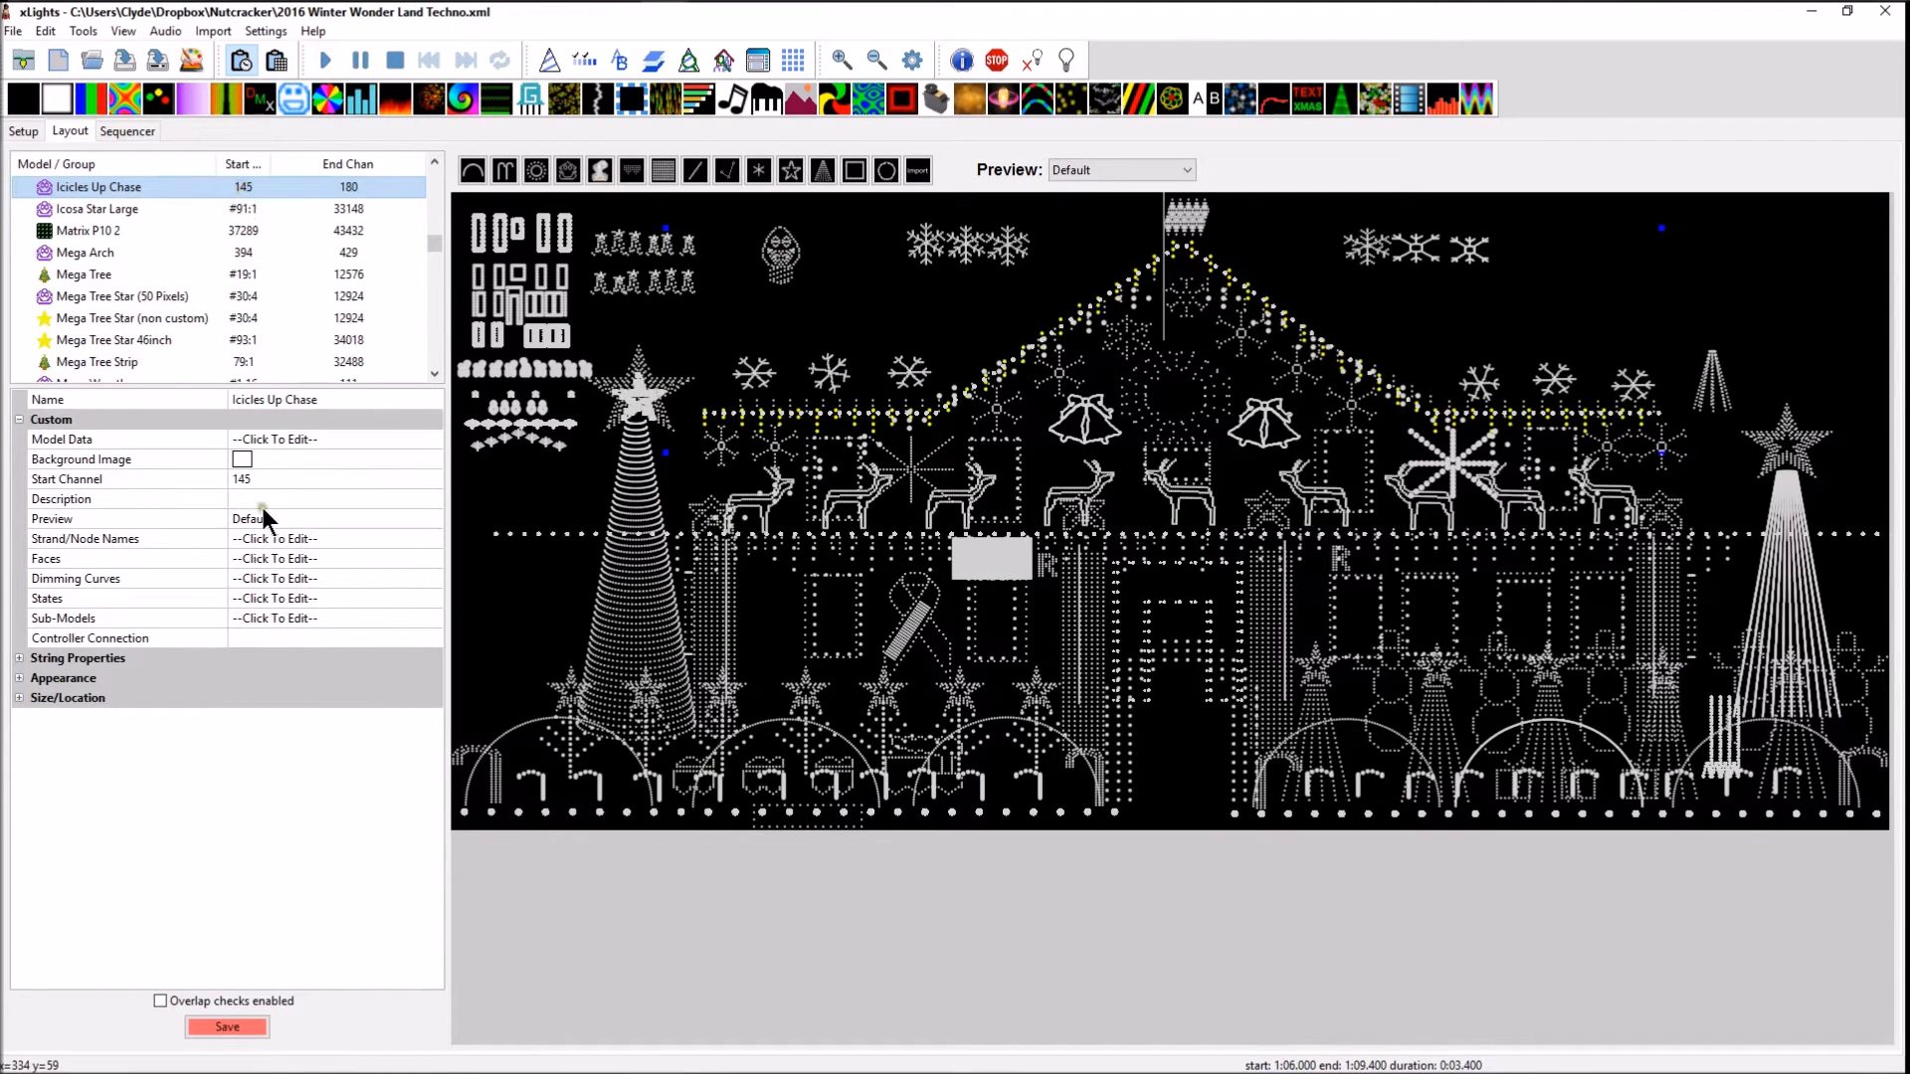
{"action": "left_click", "coordinate": [245, 479]}
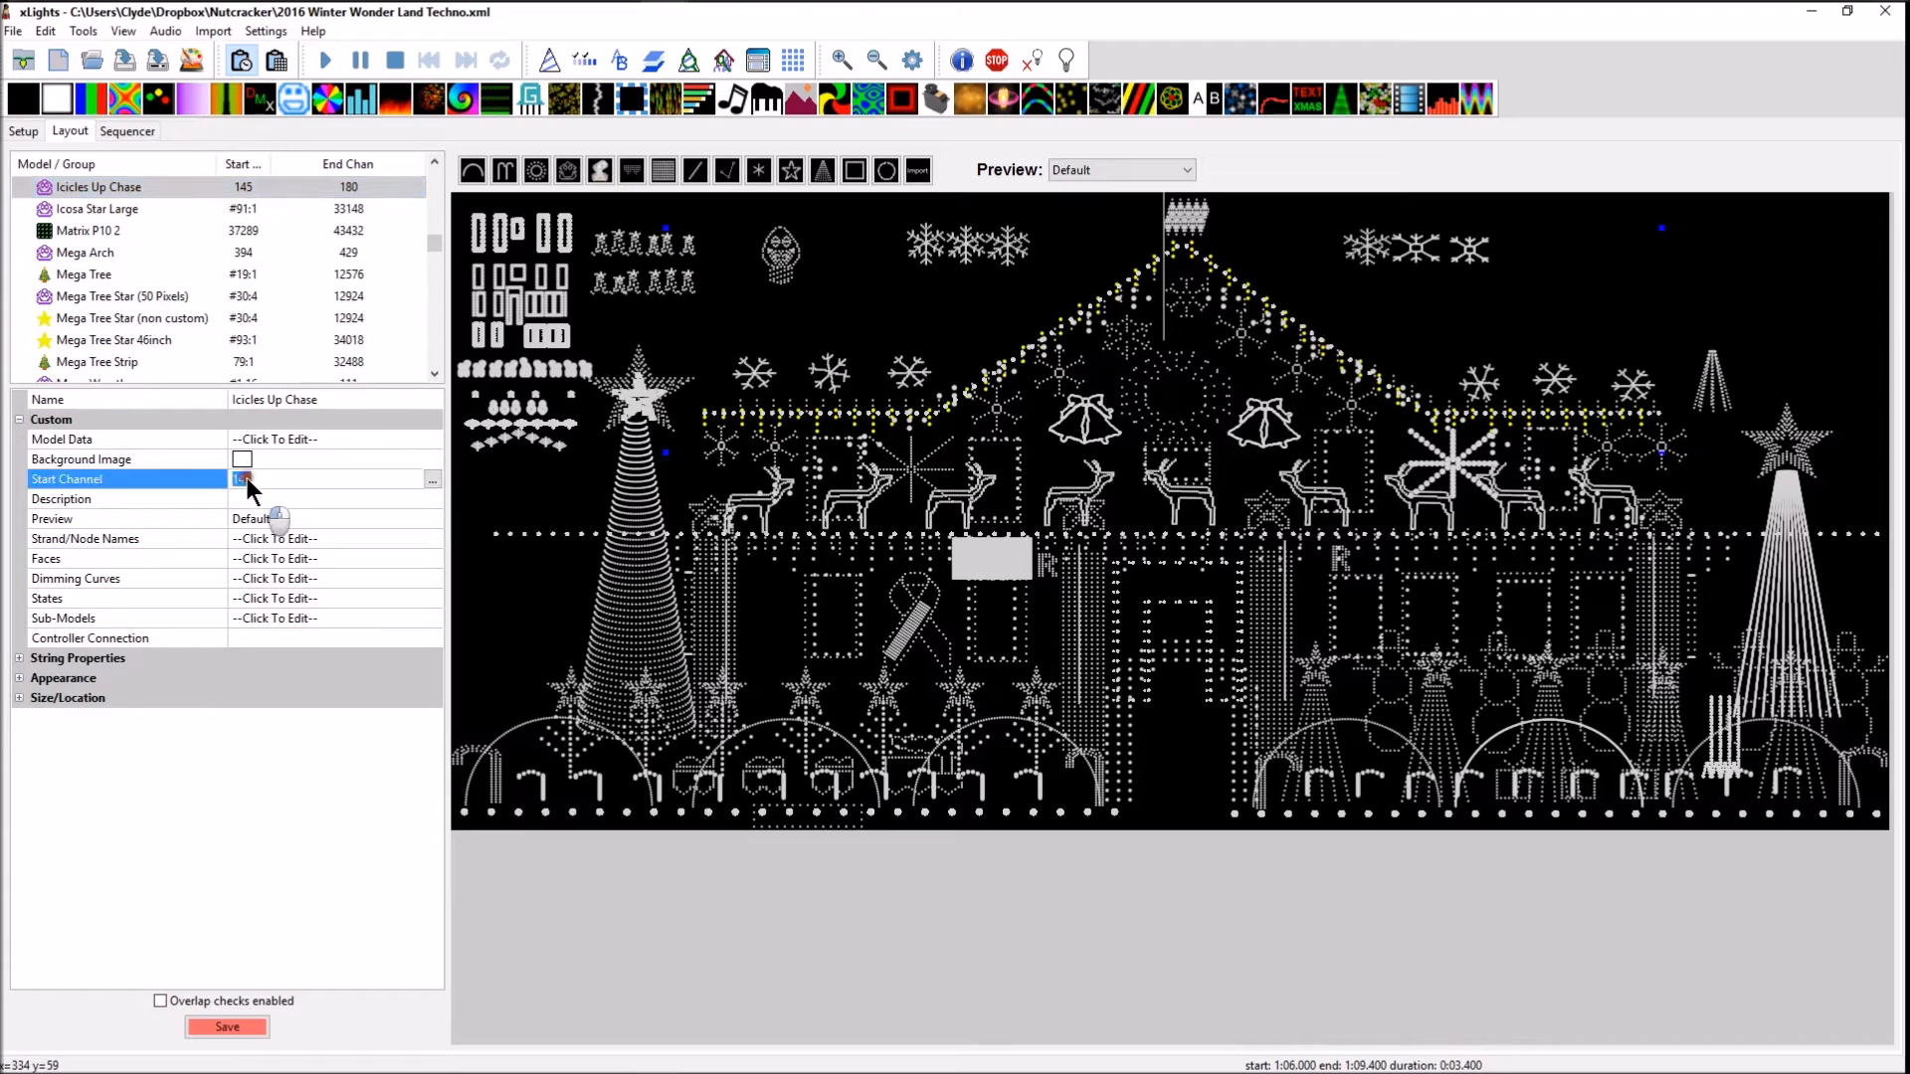
{"action": "left_click", "coordinate": [432, 480]}
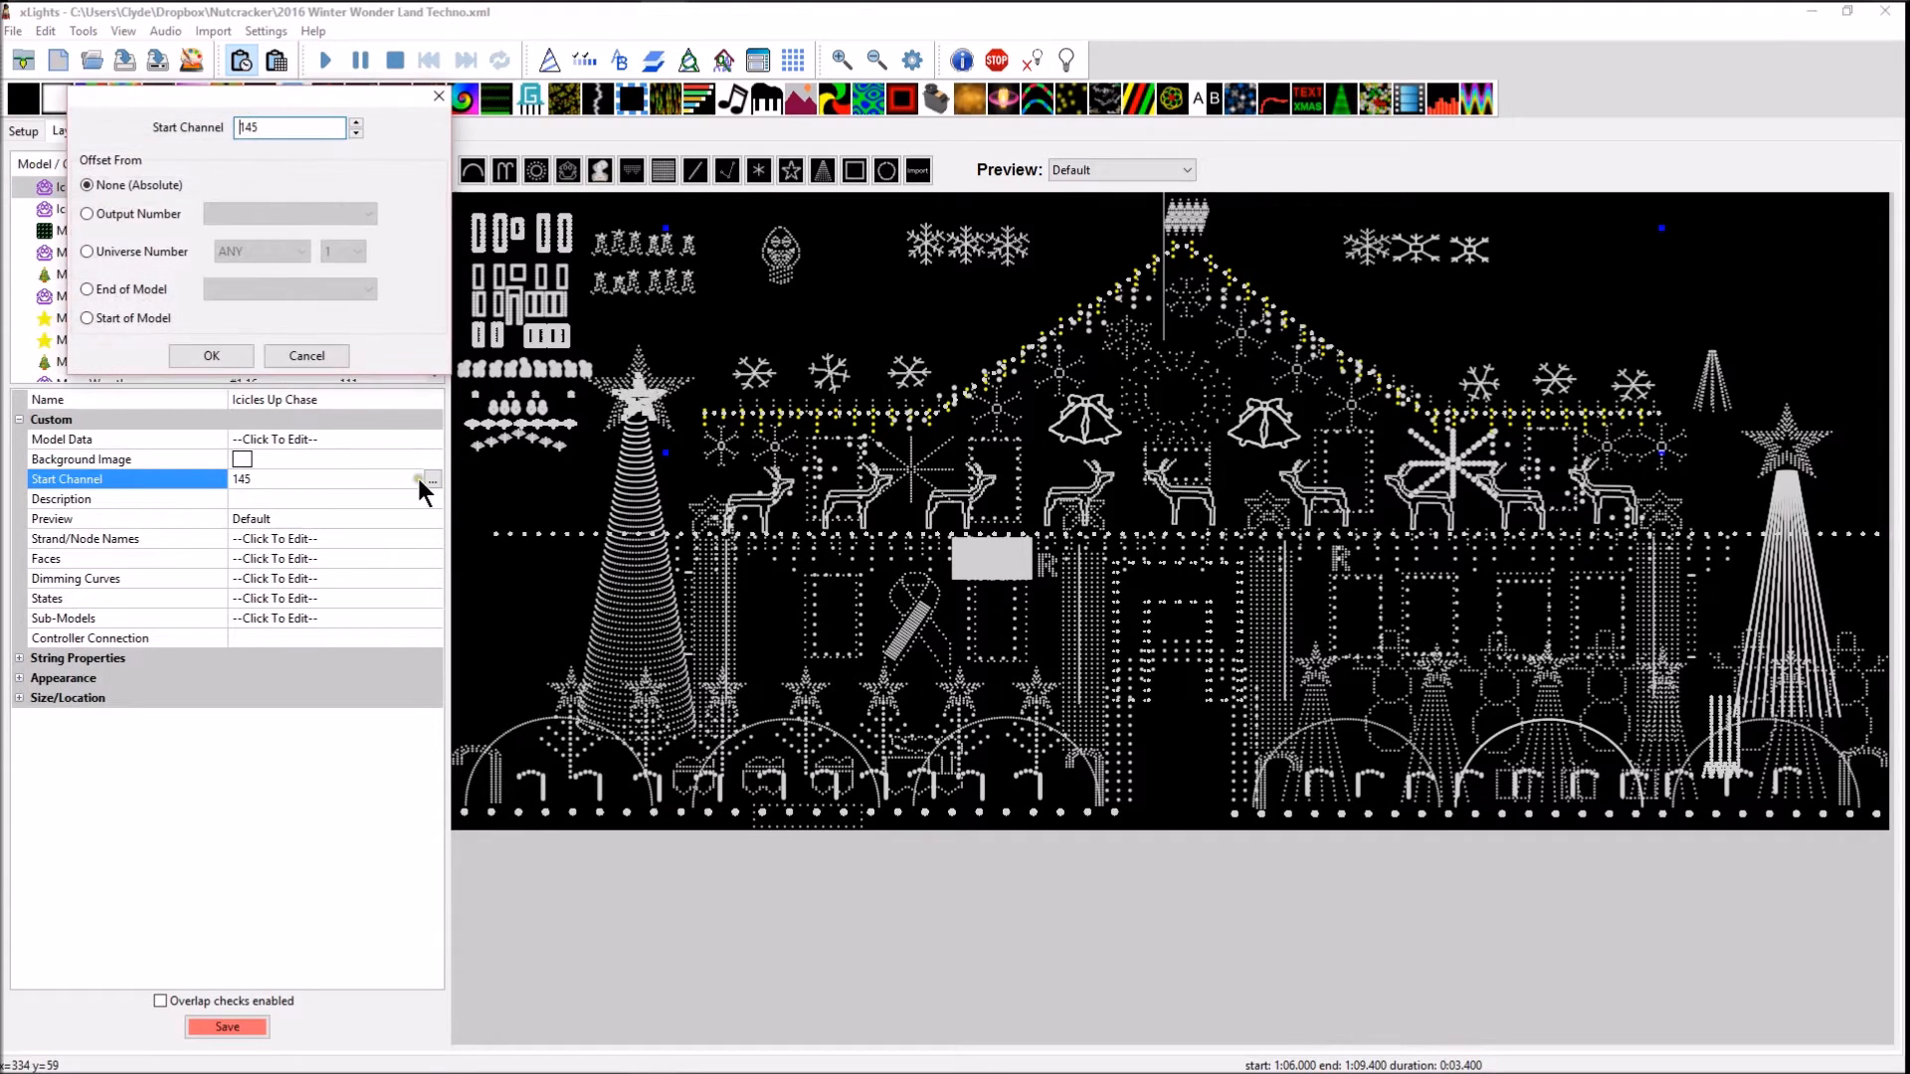
{"action": "type", "text": "1"}
Offset the Icicles Up Chase start channel from universe number 114 on any address, and save the layout
{"action": "left_click", "coordinate": [117, 253]}
{"action": "left_click", "coordinate": [271, 252]}
{"action": "left_click", "coordinate": [271, 253]}
{"action": "left_click", "coordinate": [334, 250]}
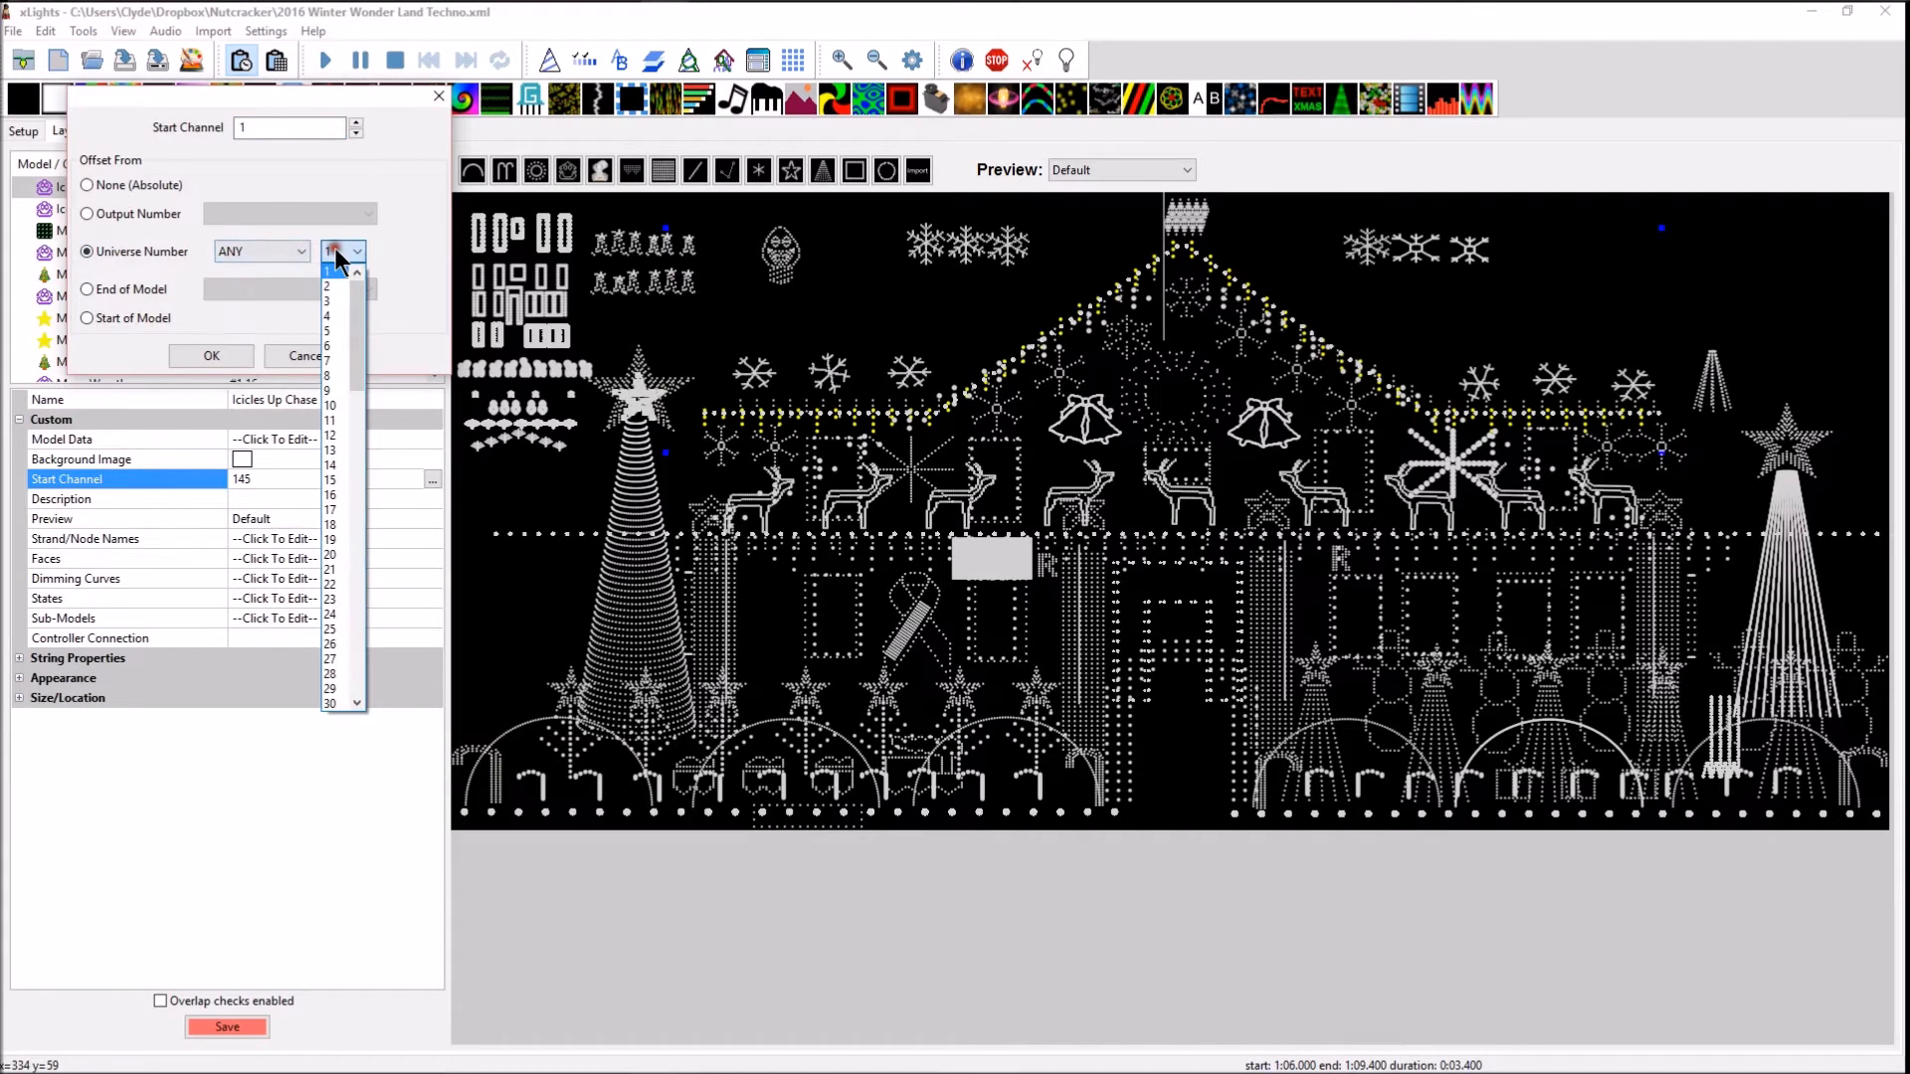
{"action": "scroll", "coordinate": [362, 405], "scroll_direction": "down", "scroll_amount": 4}
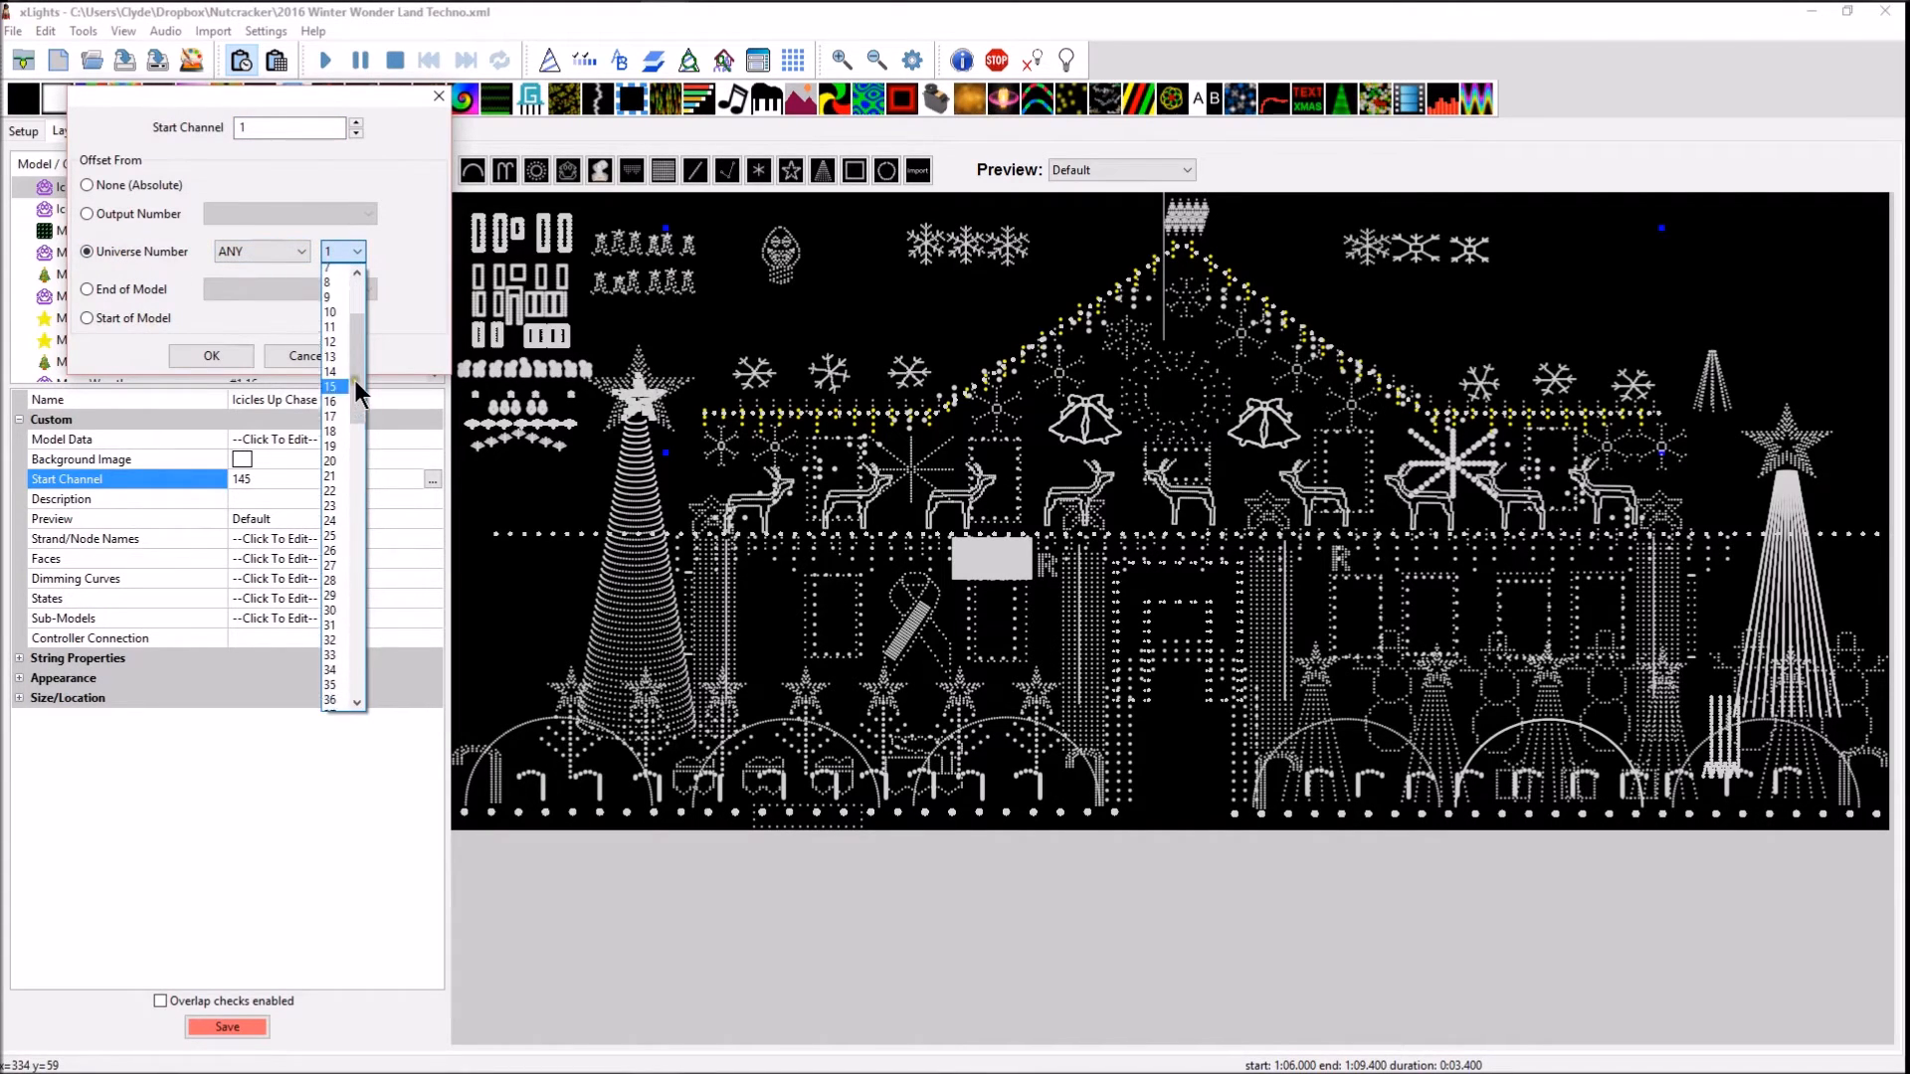
{"action": "scroll", "coordinate": [358, 418], "scroll_direction": "down", "scroll_amount": 2}
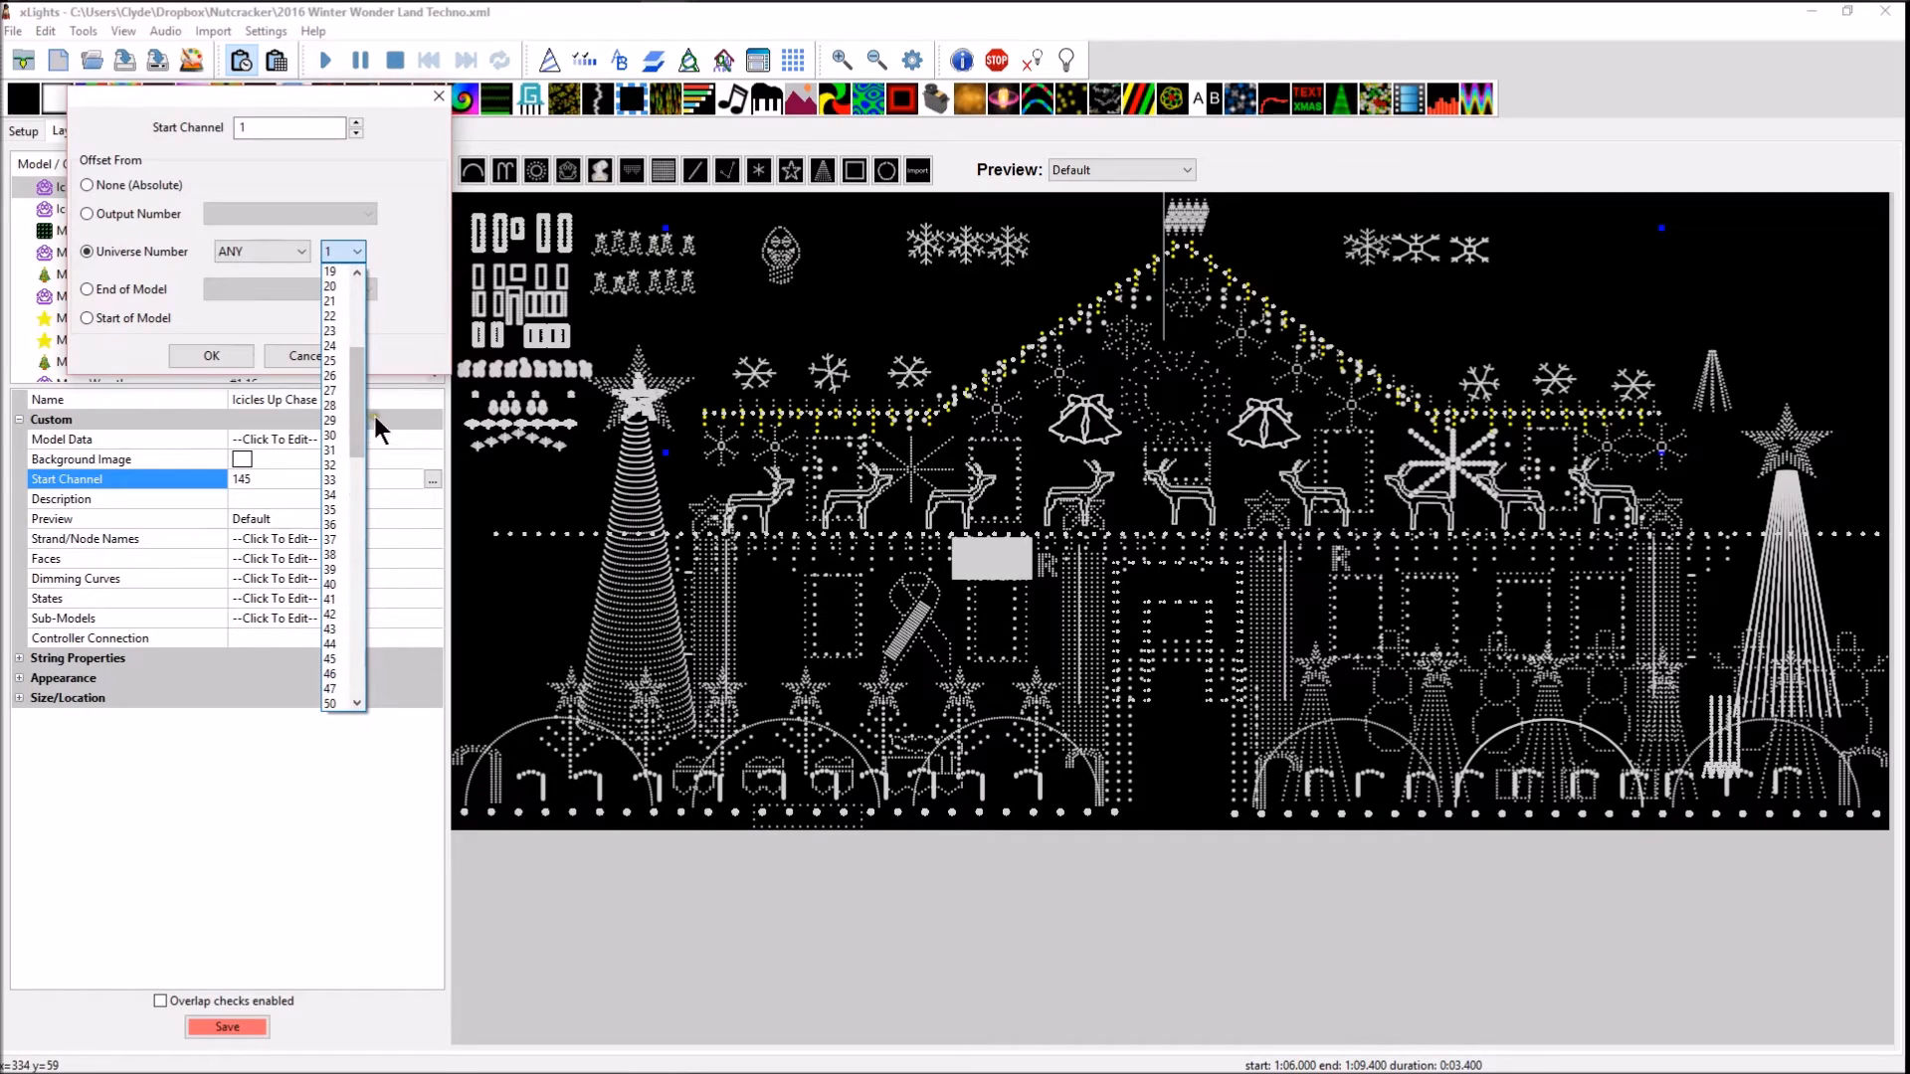
{"action": "left_click_drag", "start_coordinate": [350, 421], "coordinate": [344, 700]}
{"action": "left_click", "coordinate": [330, 703]}
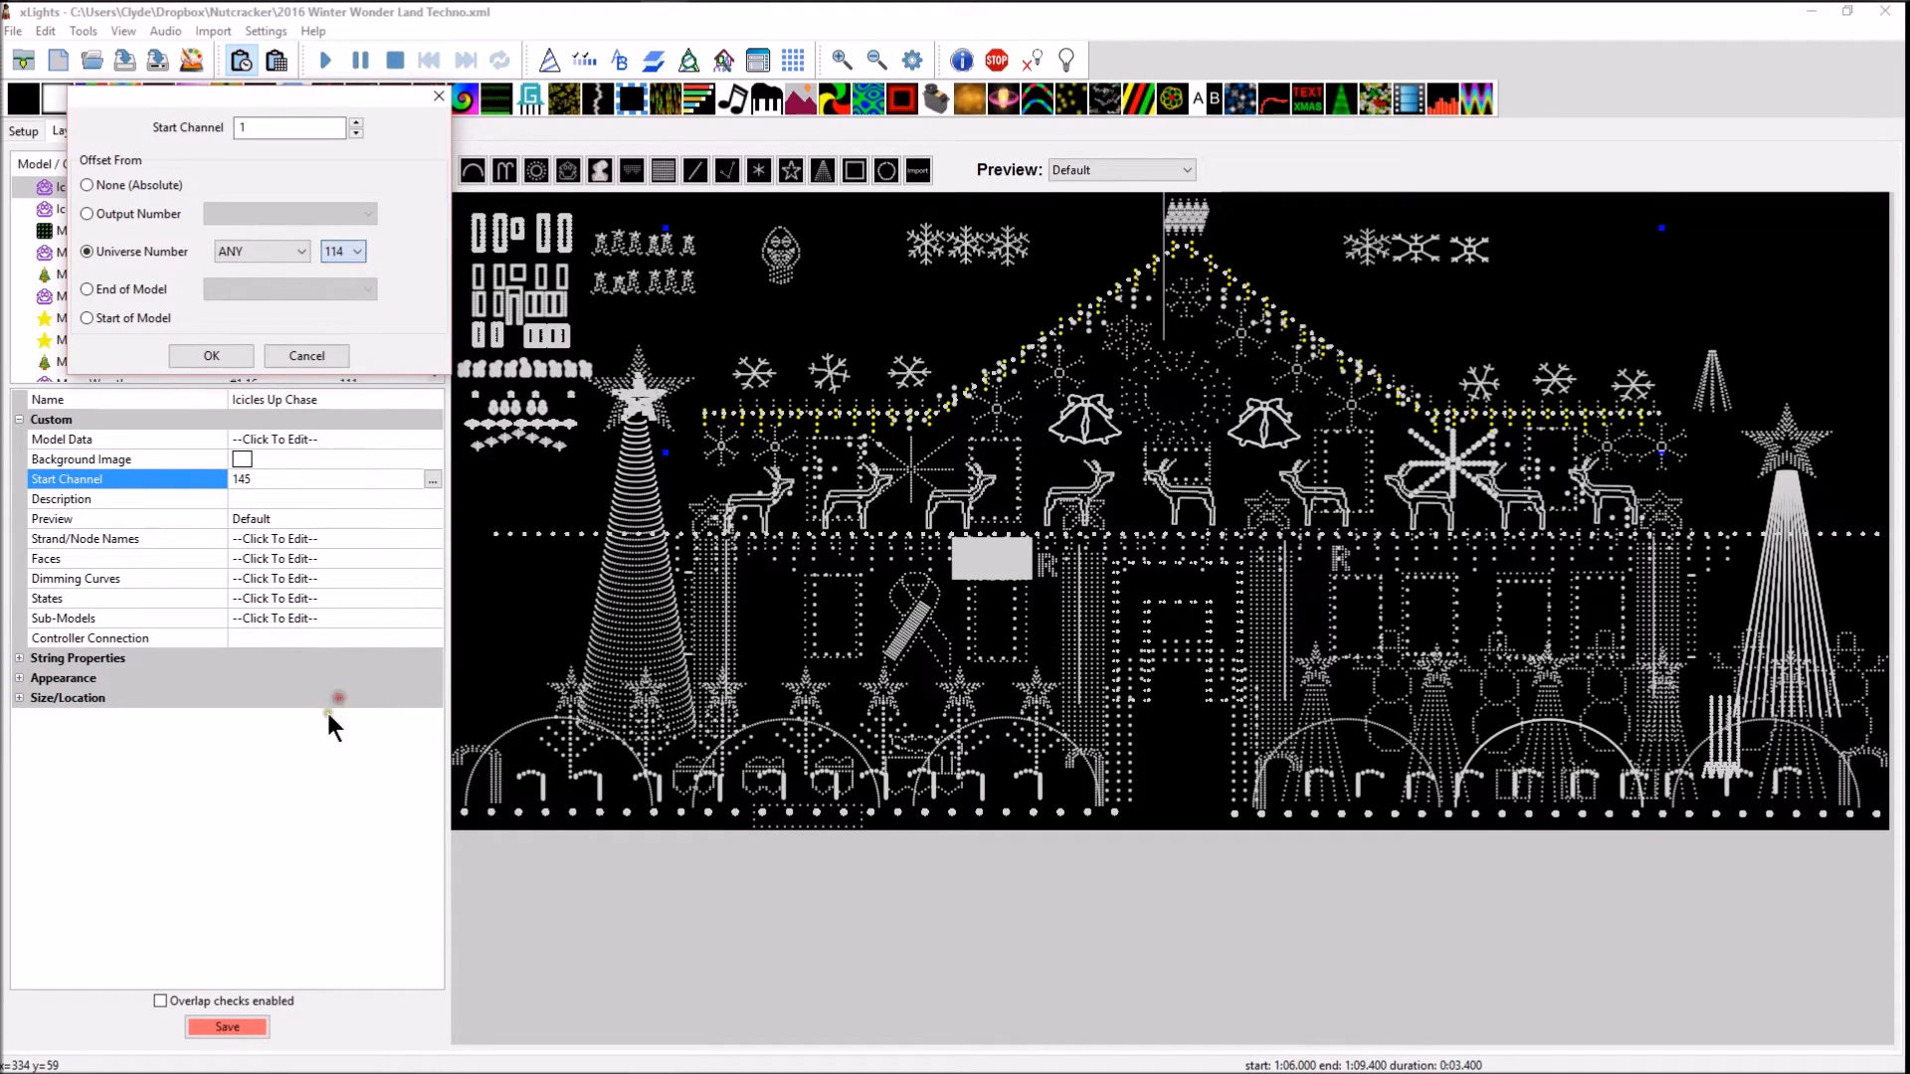
{"action": "left_click", "coordinate": [199, 356]}
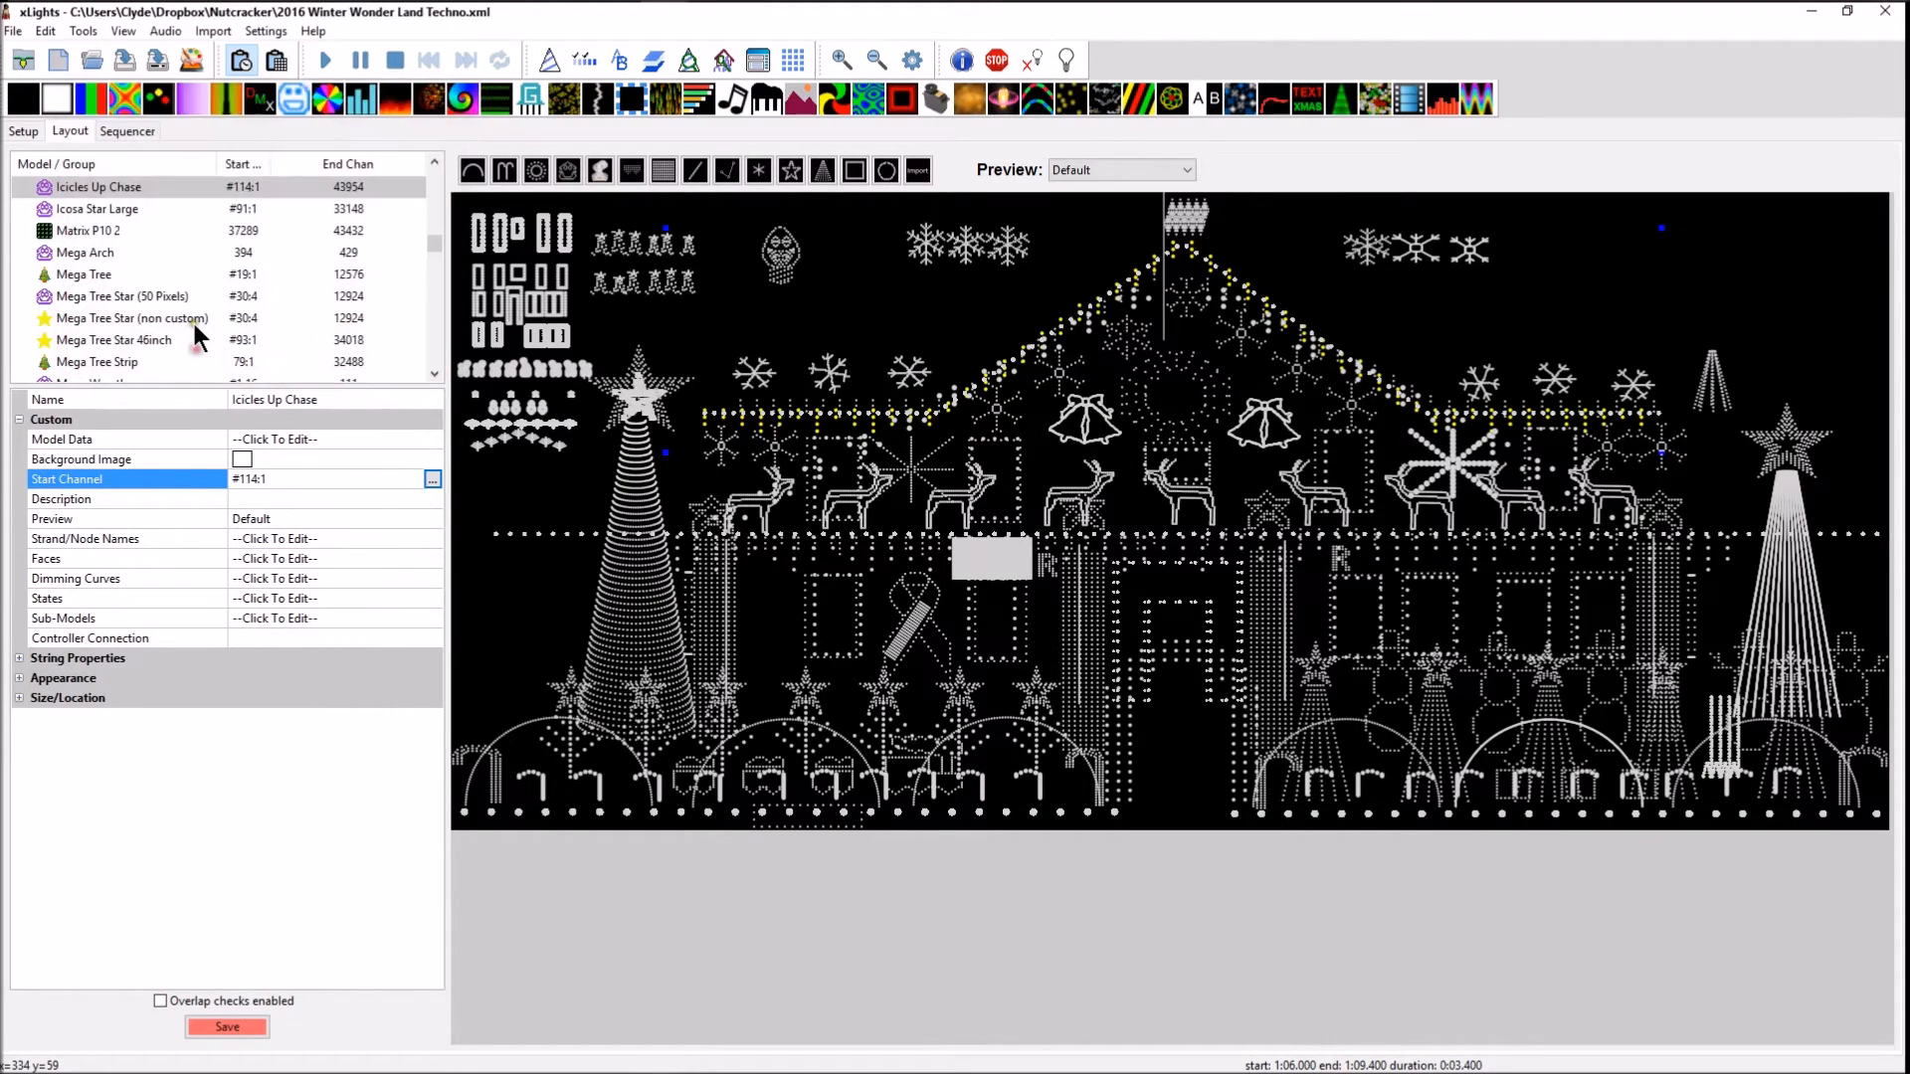
{"action": "left_click", "coordinate": [211, 1025]}
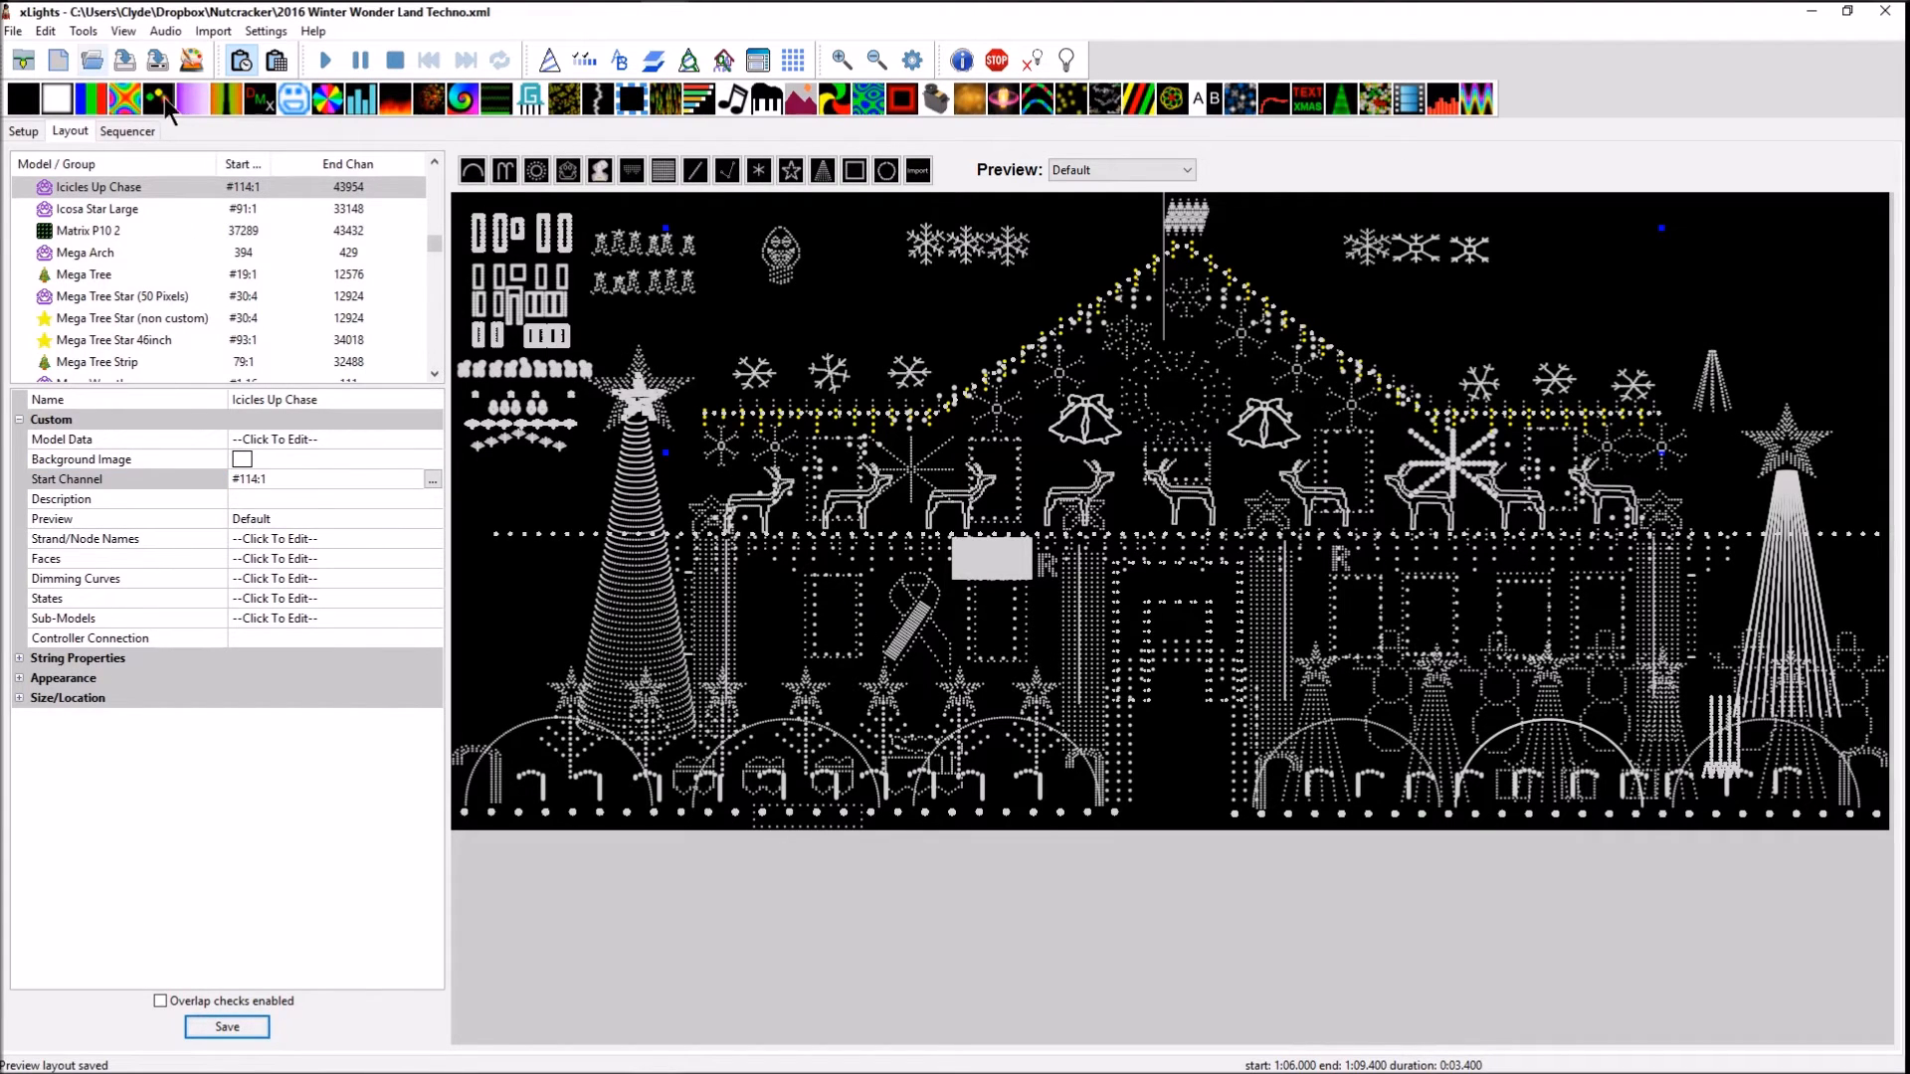
Create a new view named "Singing Faces Props" in the sequence's display elements
{"action": "left_click", "coordinate": [785, 266]}
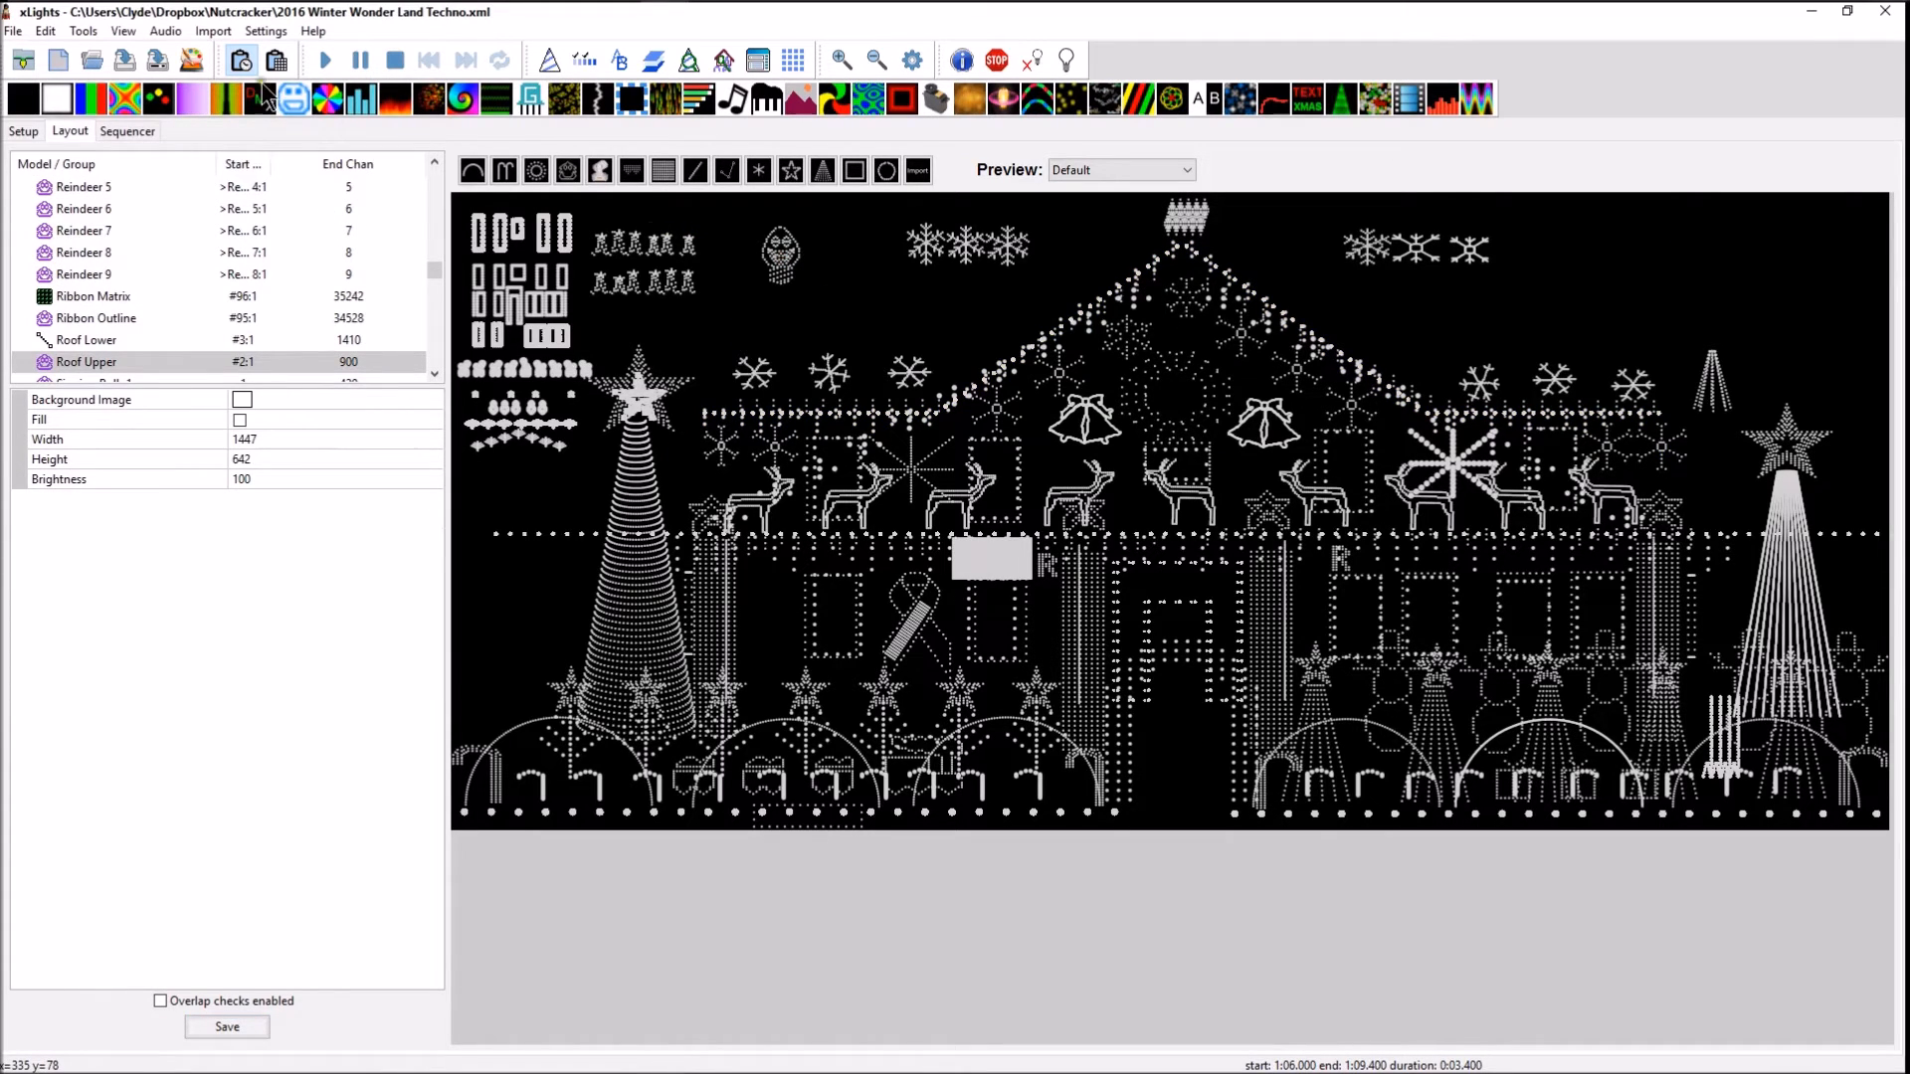
{"action": "left_click", "coordinate": [119, 131]}
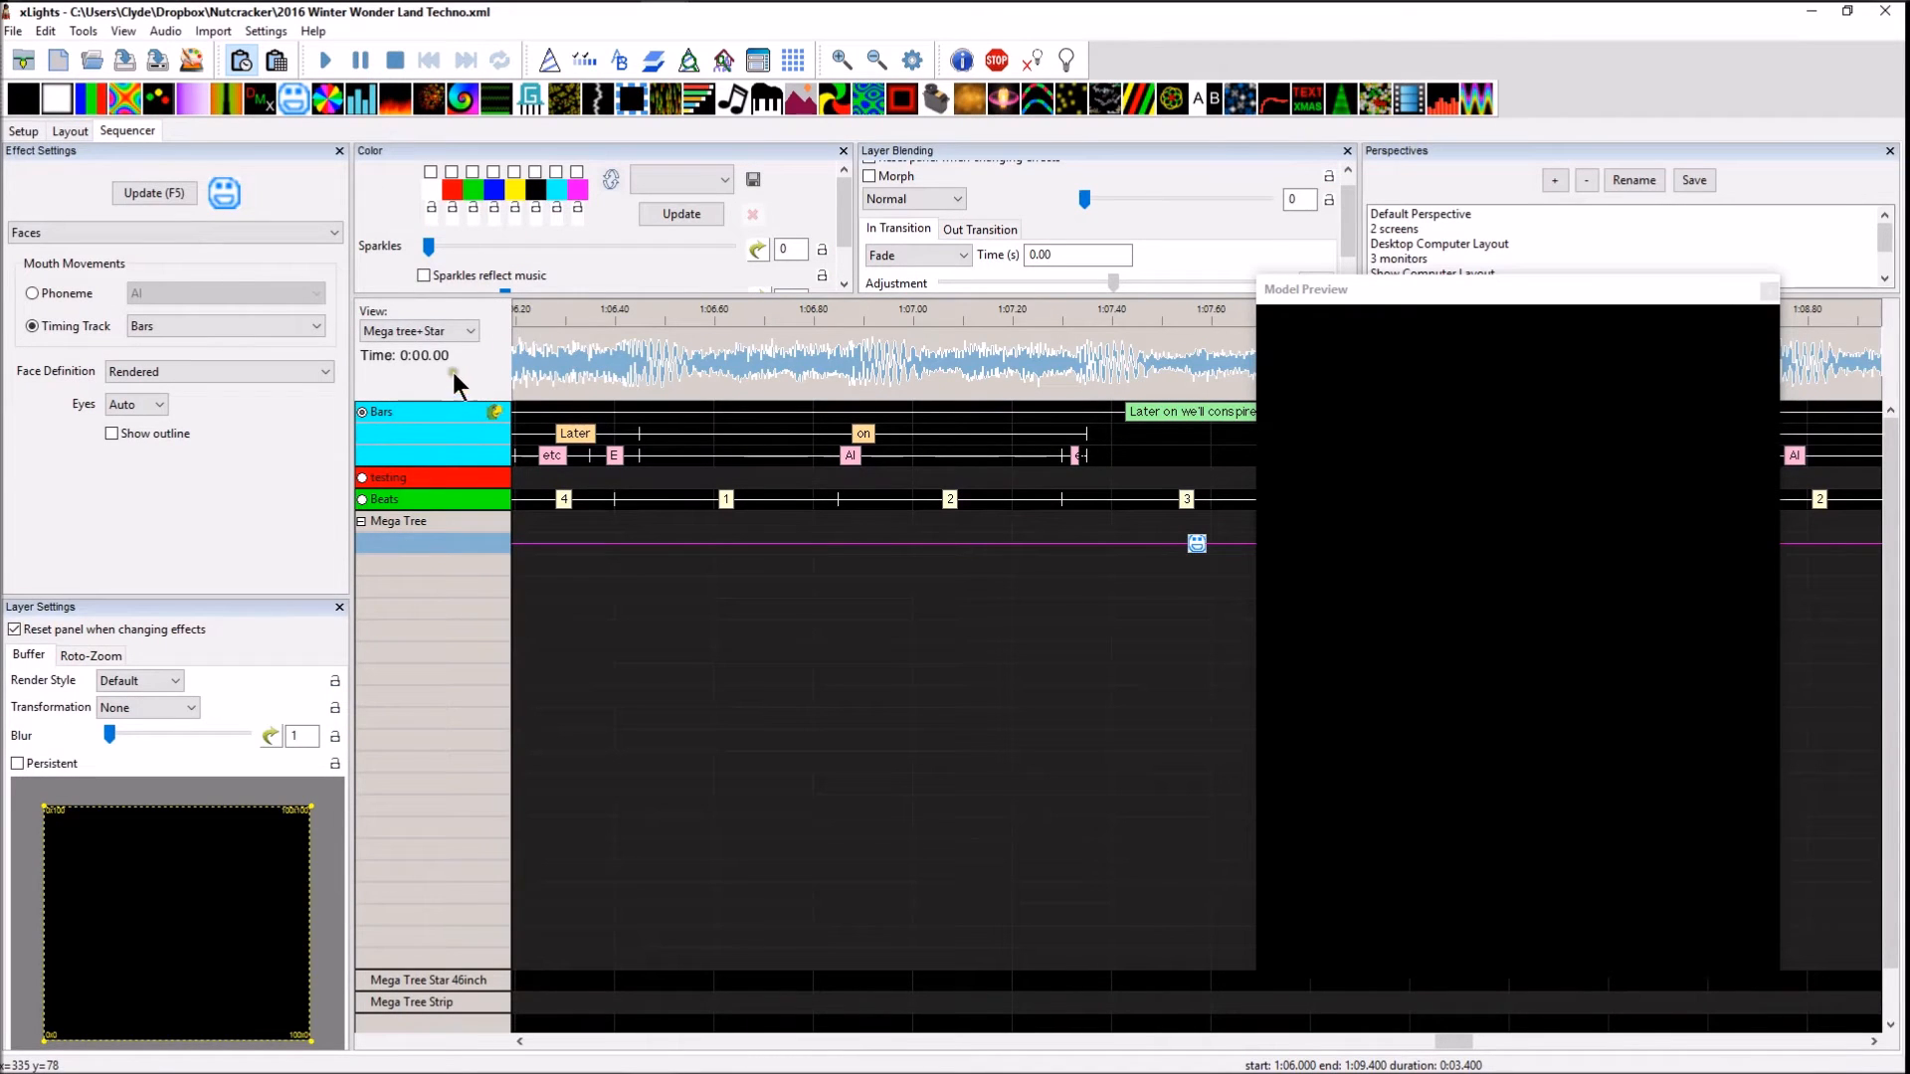
{"action": "left_click", "coordinate": [477, 333]}
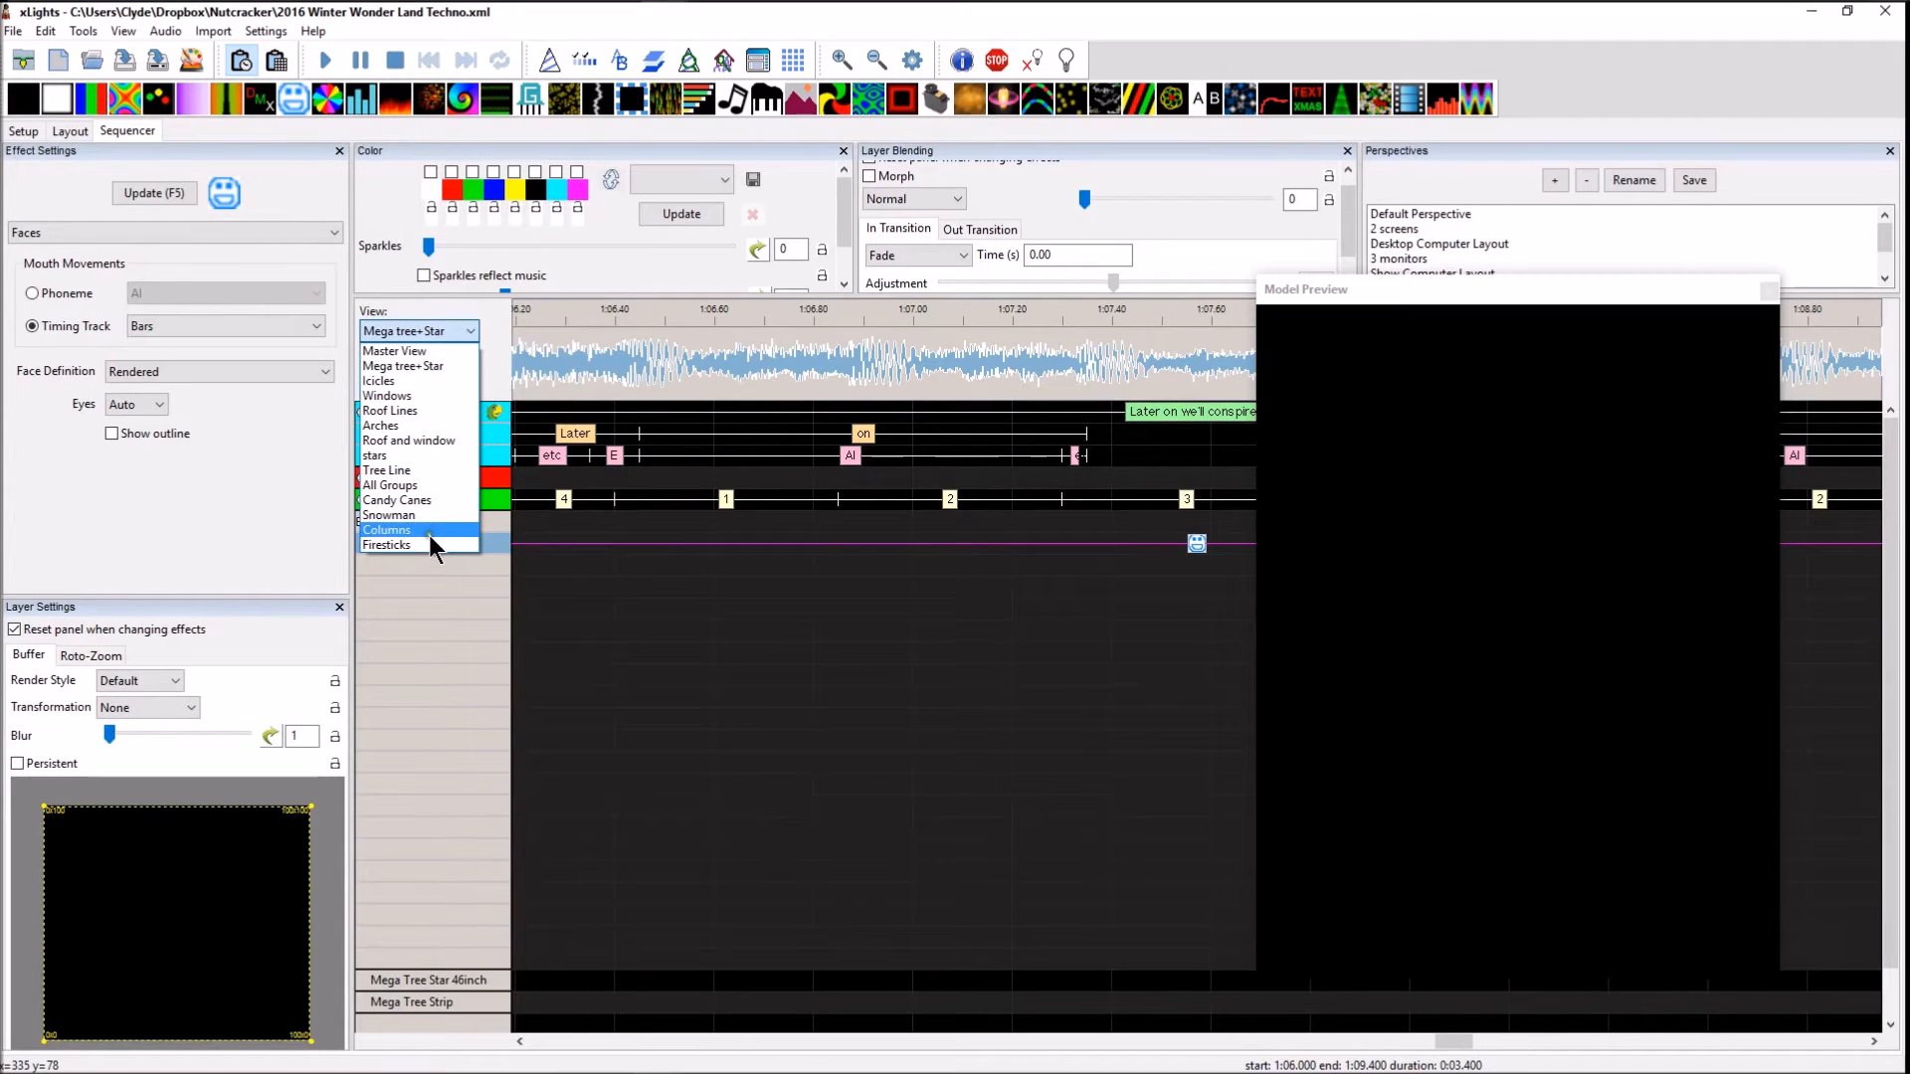
{"action": "left_click", "coordinate": [470, 329]}
{"action": "right_click", "coordinate": [466, 587]}
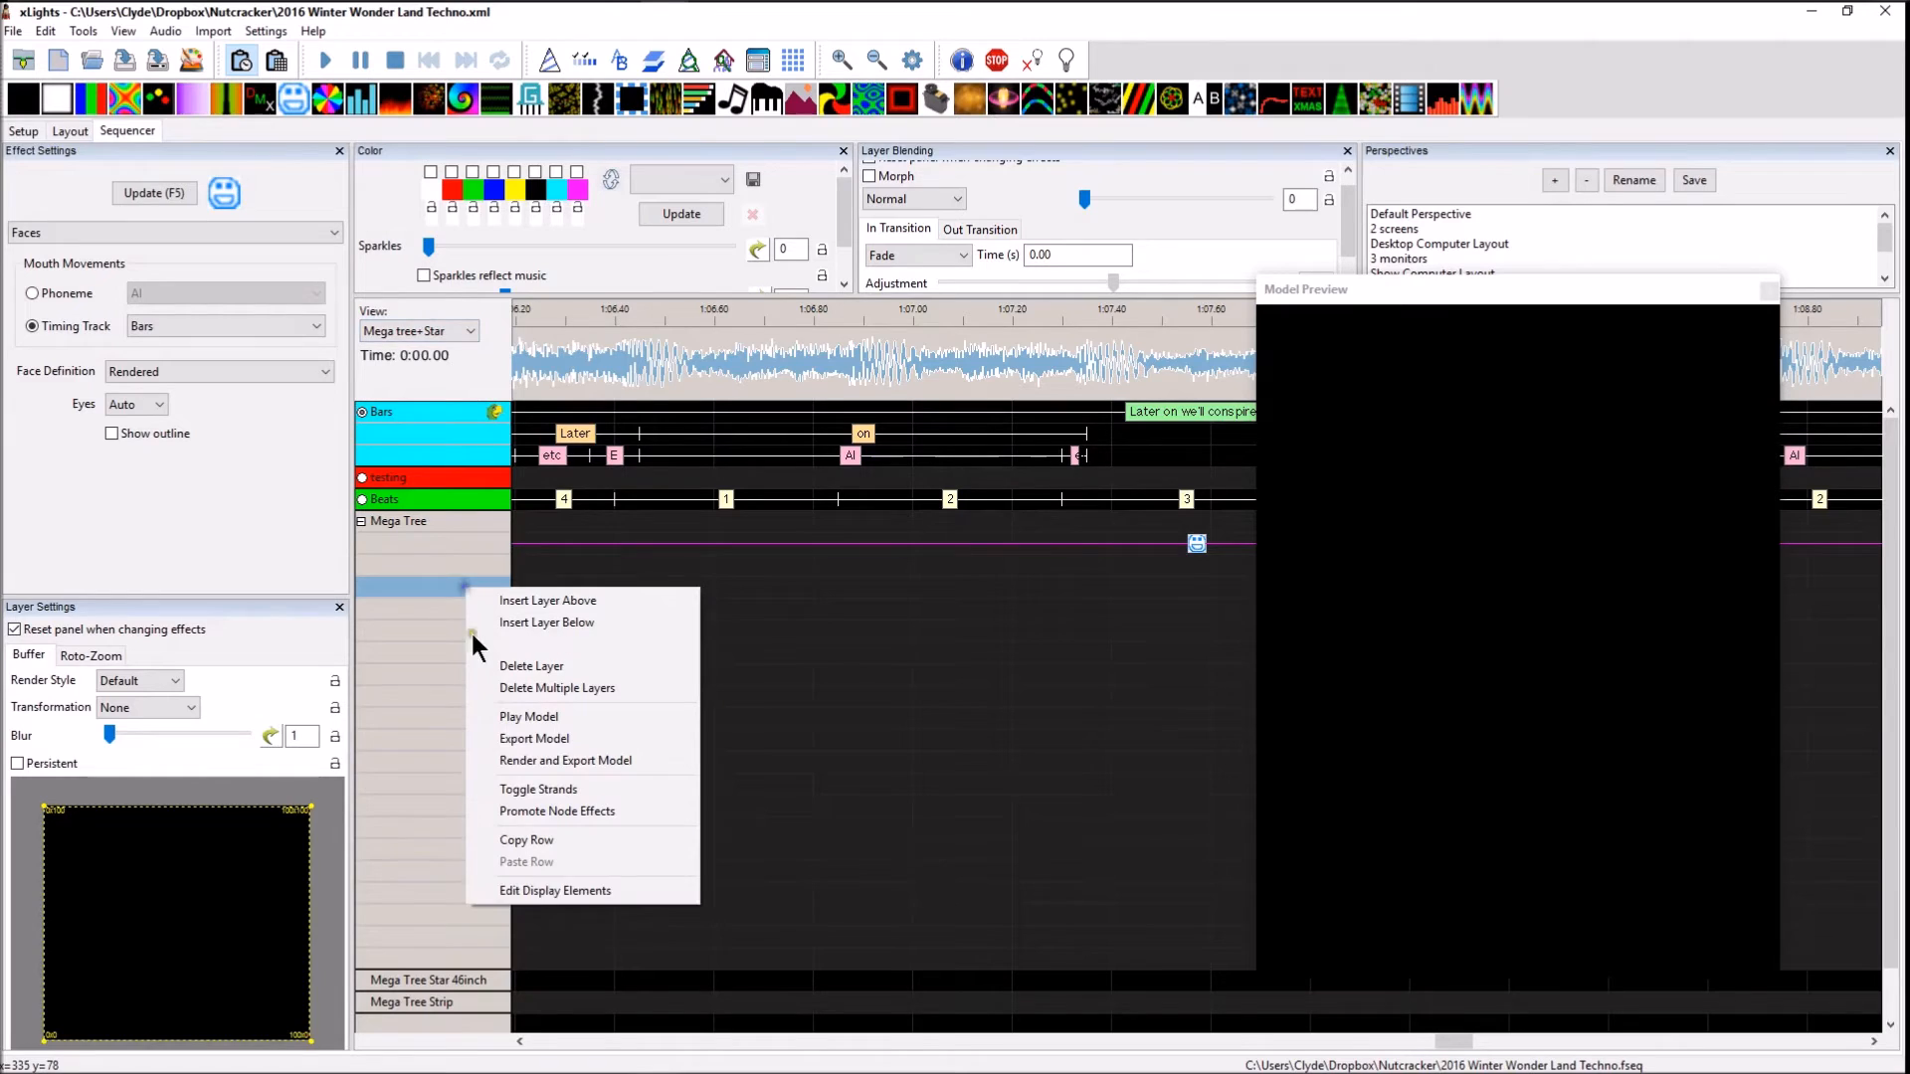
{"action": "left_click", "coordinate": [542, 890]}
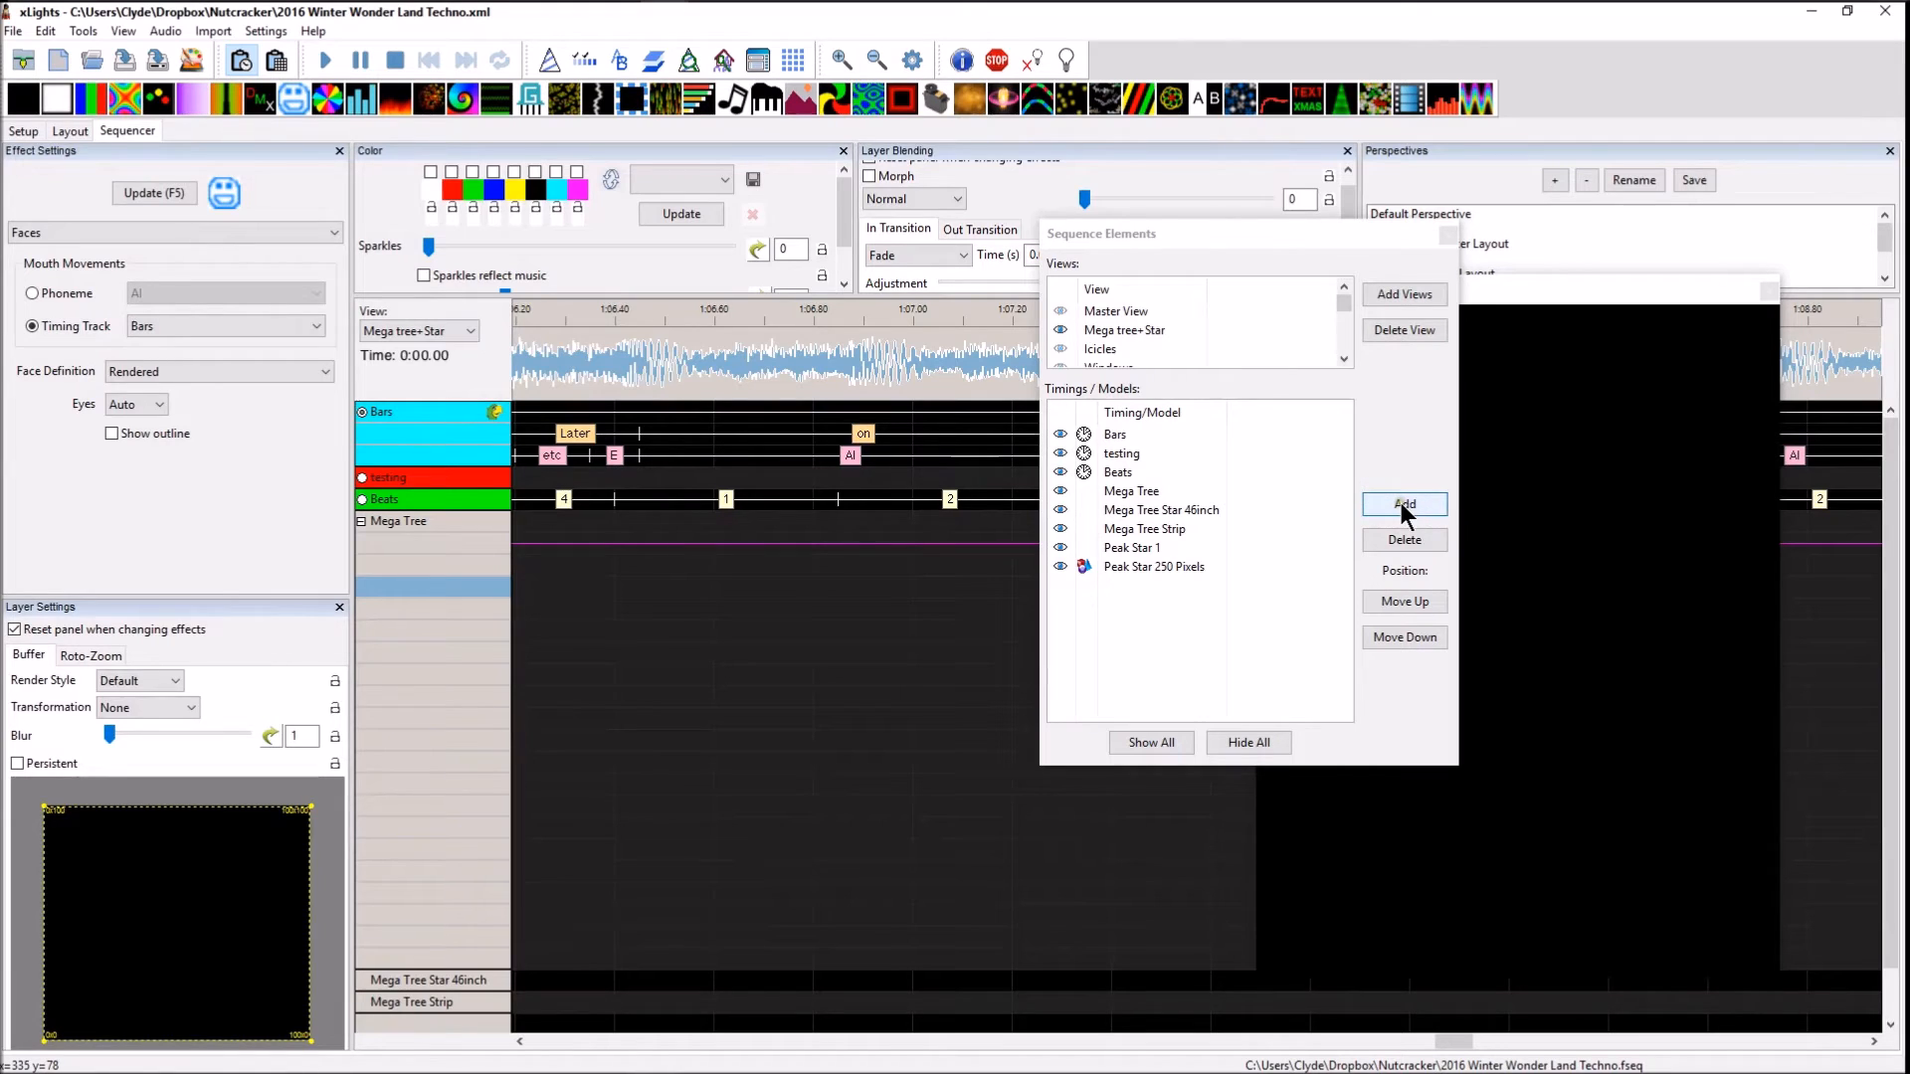
{"action": "left_click", "coordinate": [1405, 291]}
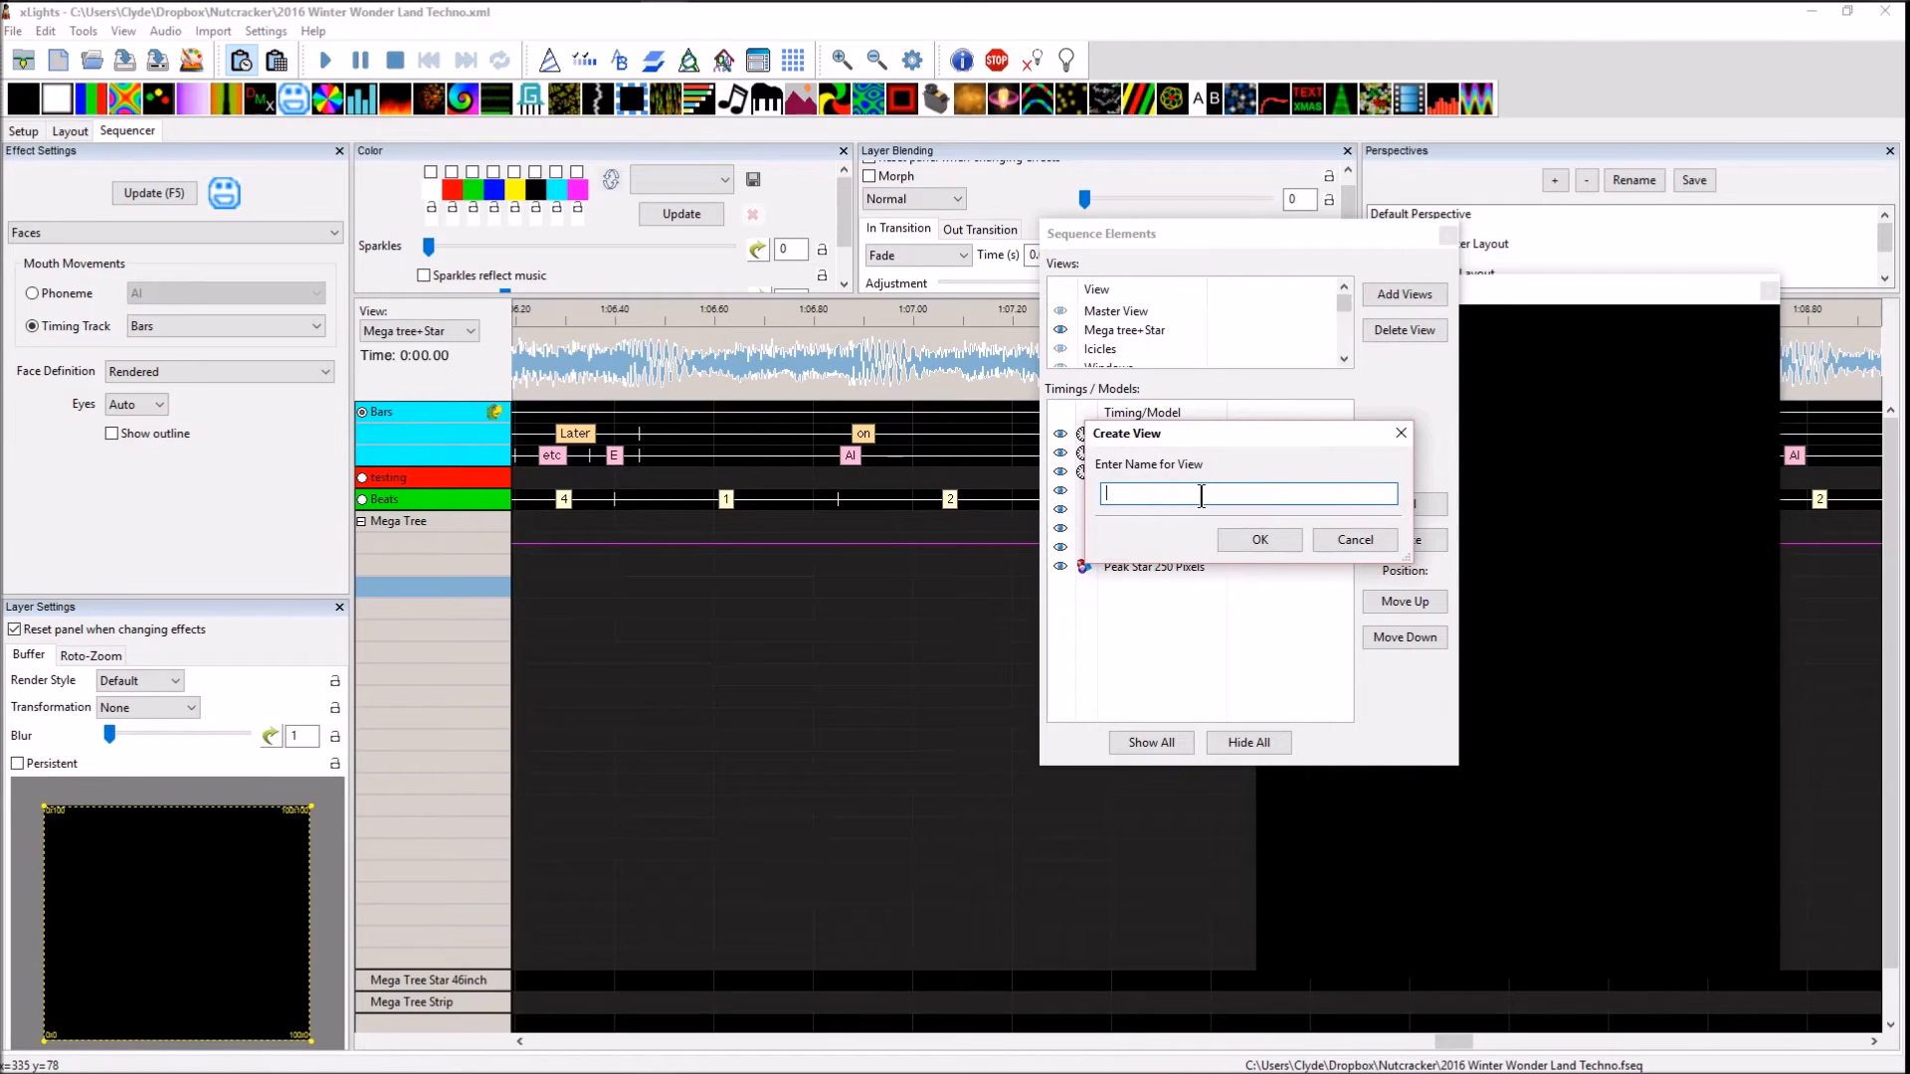
{"action": "type", "text": "Singing Faces Props"}
{"action": "left_click", "coordinate": [1257, 543]}
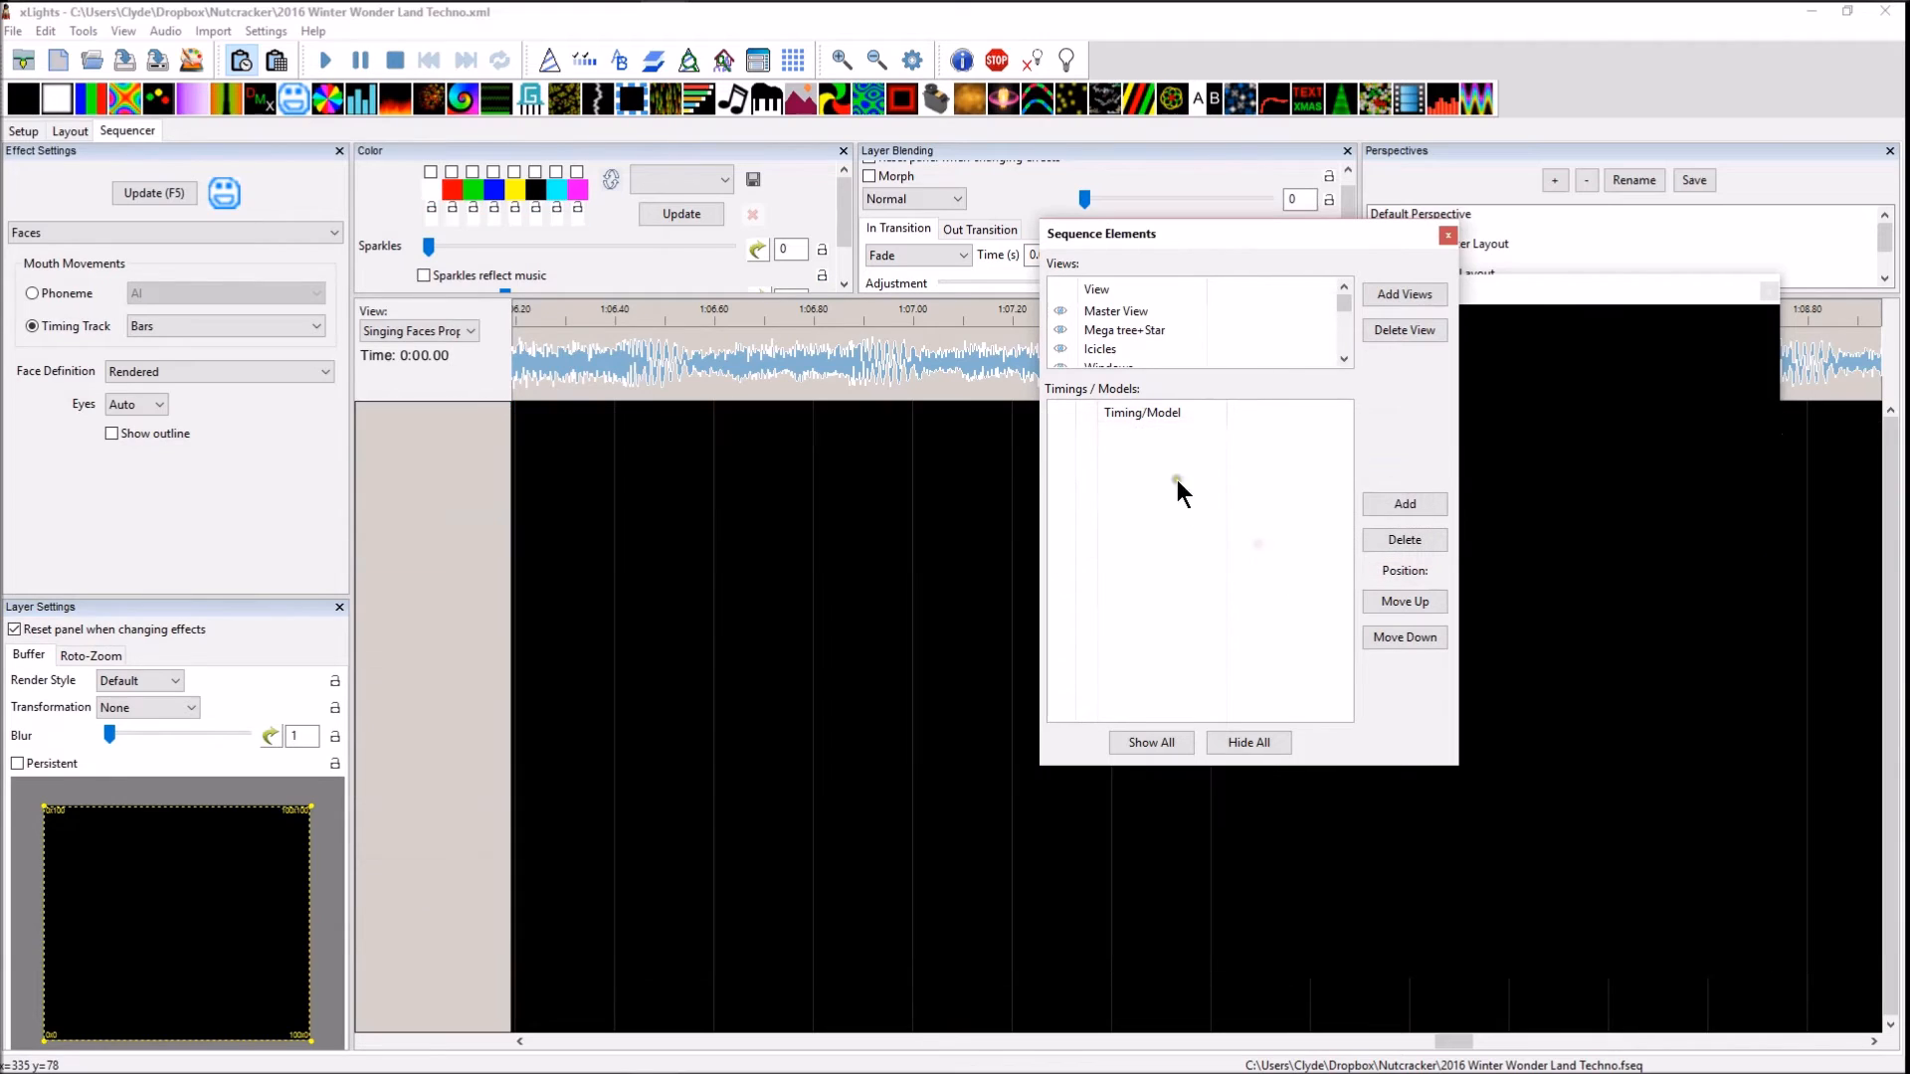
Add the Singing Bulb 1 model to the Singing Faces Props view
{"action": "left_click_drag", "start_coordinate": [1343, 307], "coordinate": [1357, 366]}
{"action": "left_click", "coordinate": [1126, 348]}
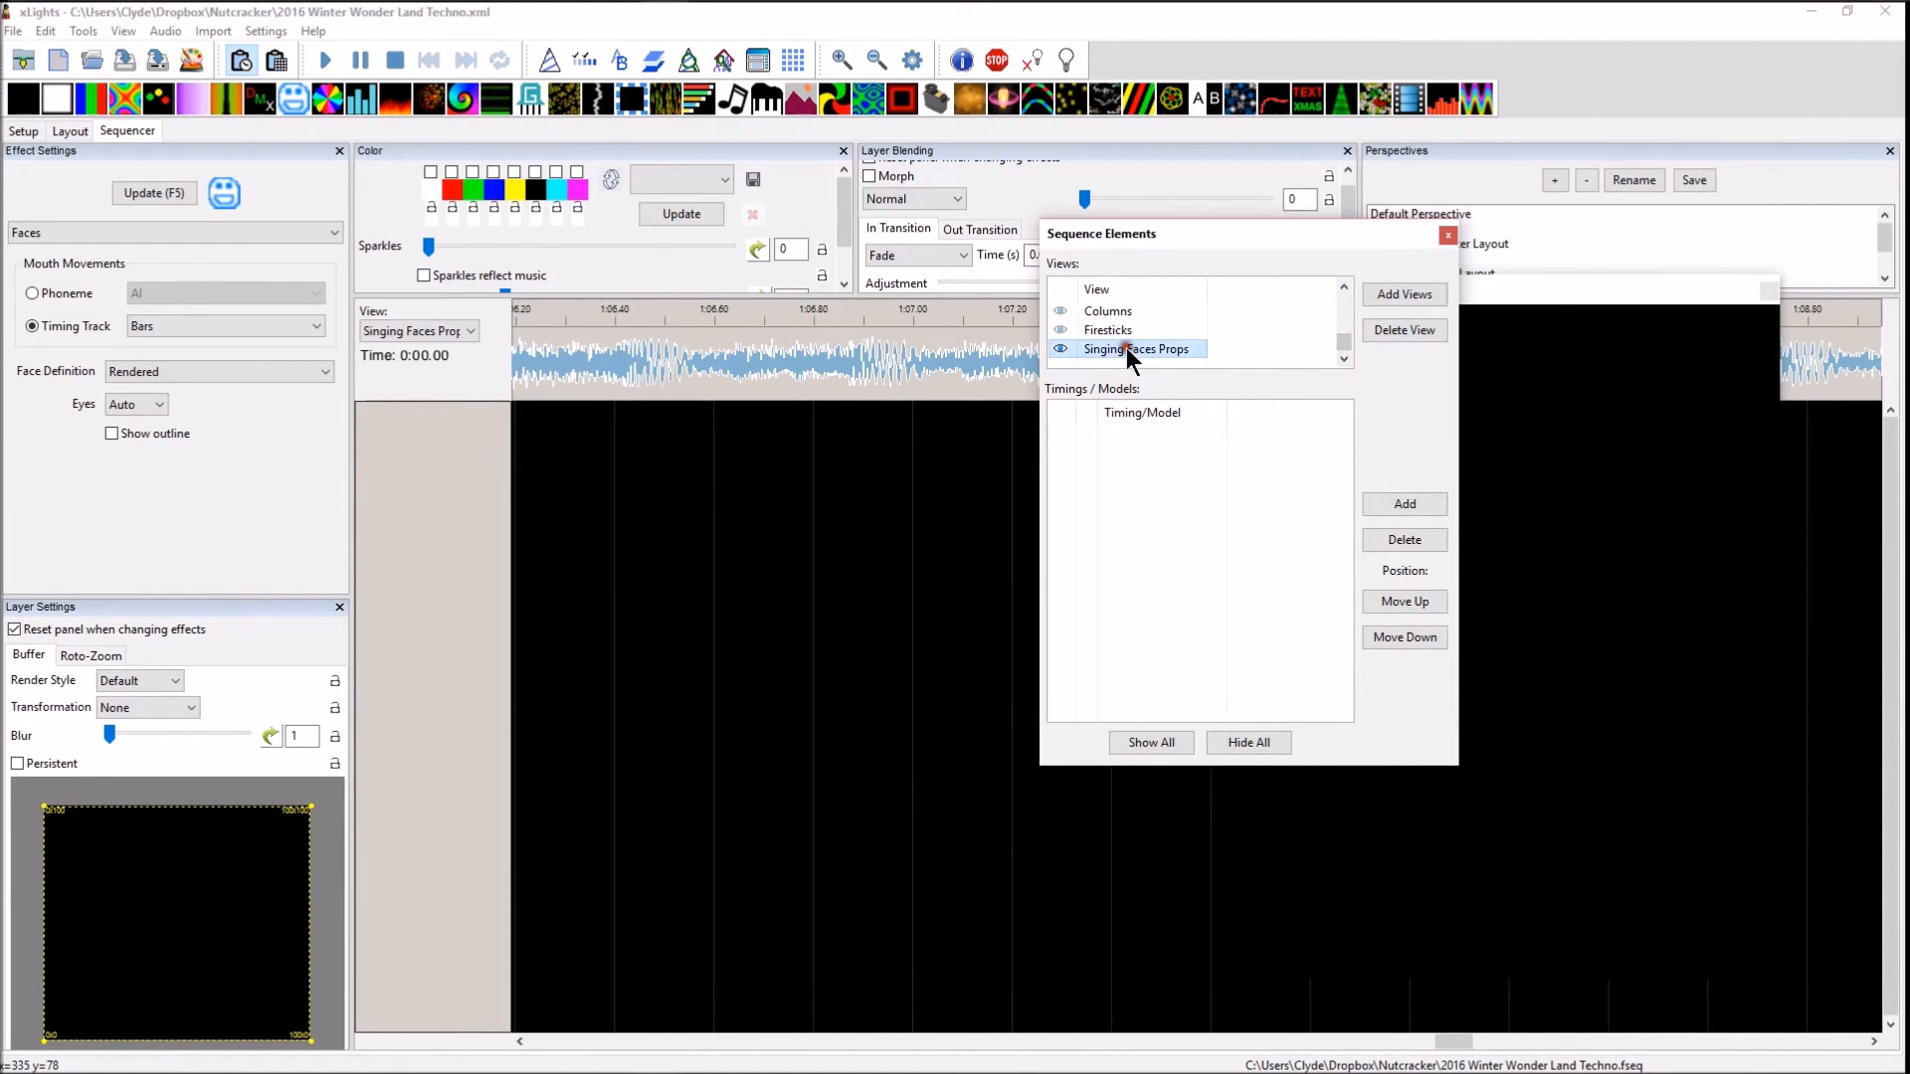
{"action": "left_click", "coordinate": [1377, 499]}
{"action": "scroll", "coordinate": [1287, 474], "scroll_direction": "down", "scroll_amount": 1}
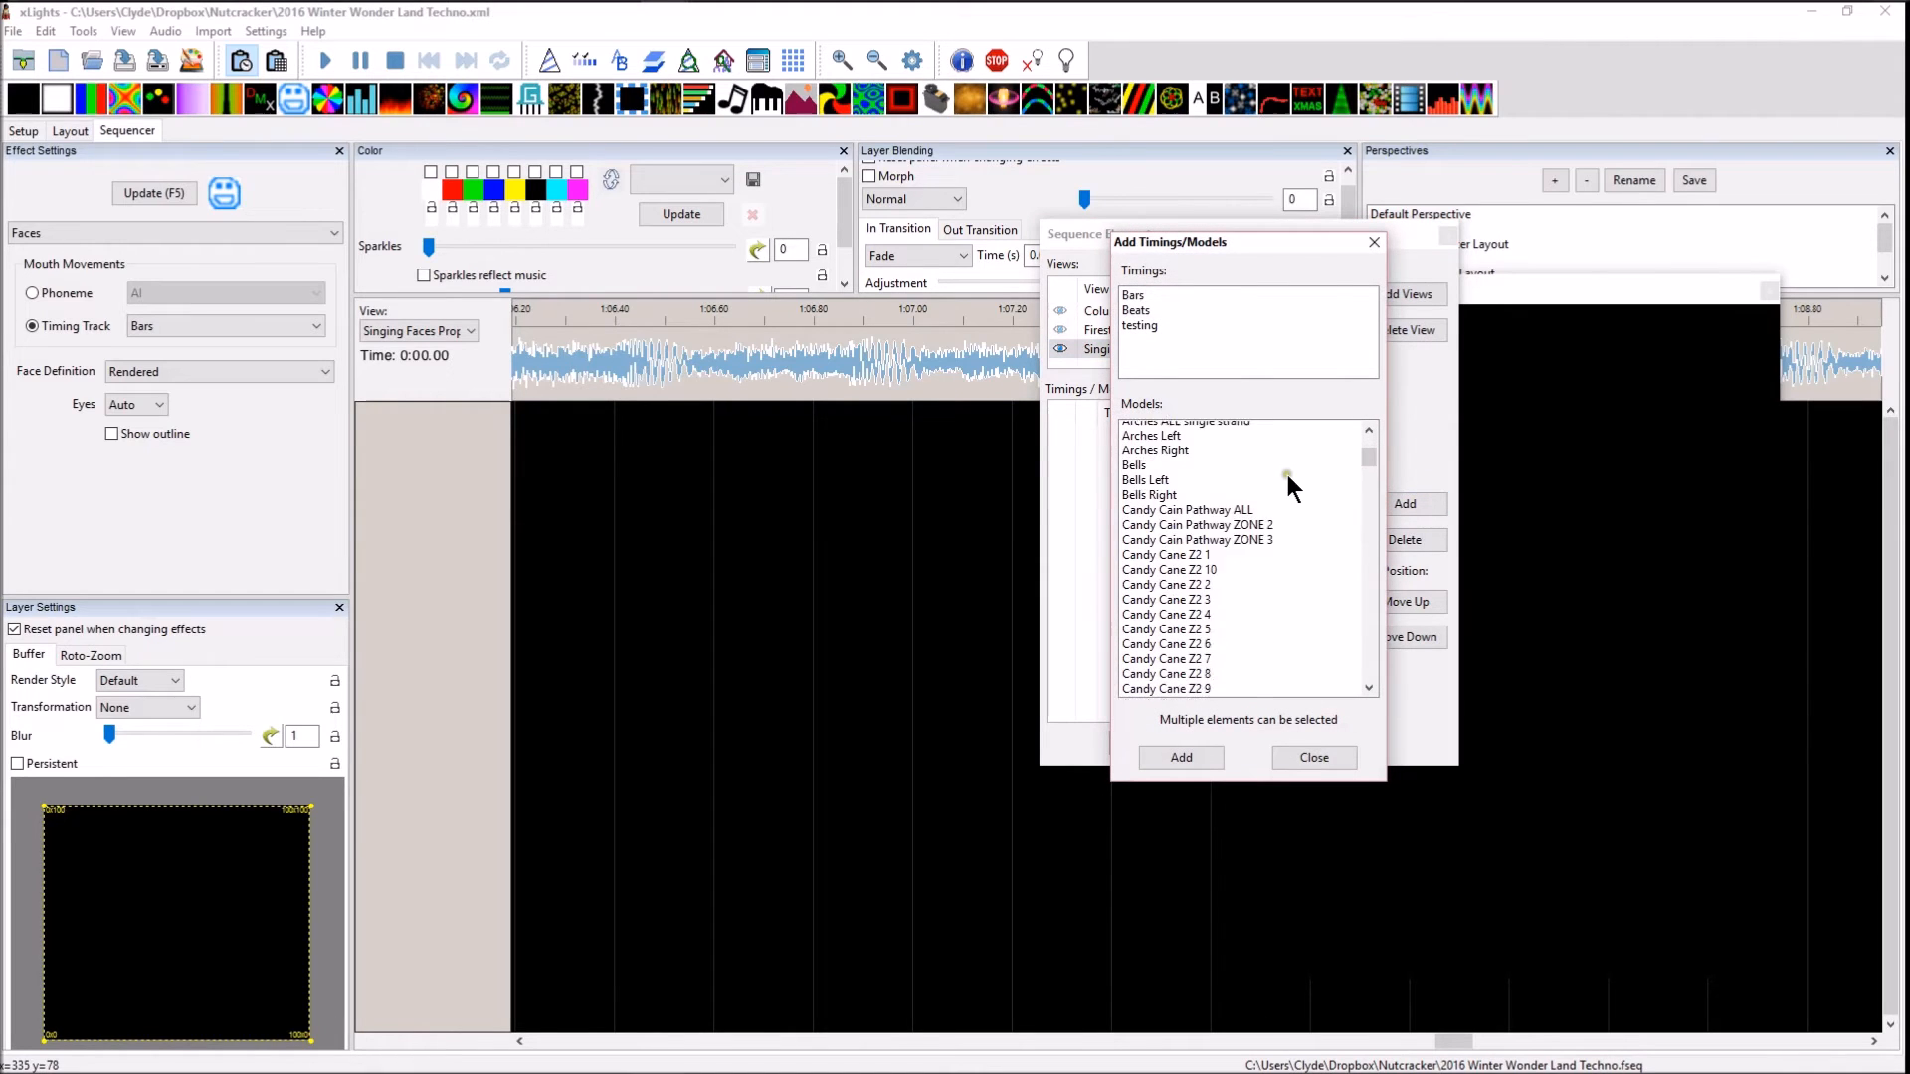
{"action": "scroll", "coordinate": [1288, 475], "scroll_direction": "down", "scroll_amount": 4}
{"action": "left_click_drag", "start_coordinate": [1377, 462], "coordinate": [1381, 549]}
{"action": "left_click", "coordinate": [1135, 594]}
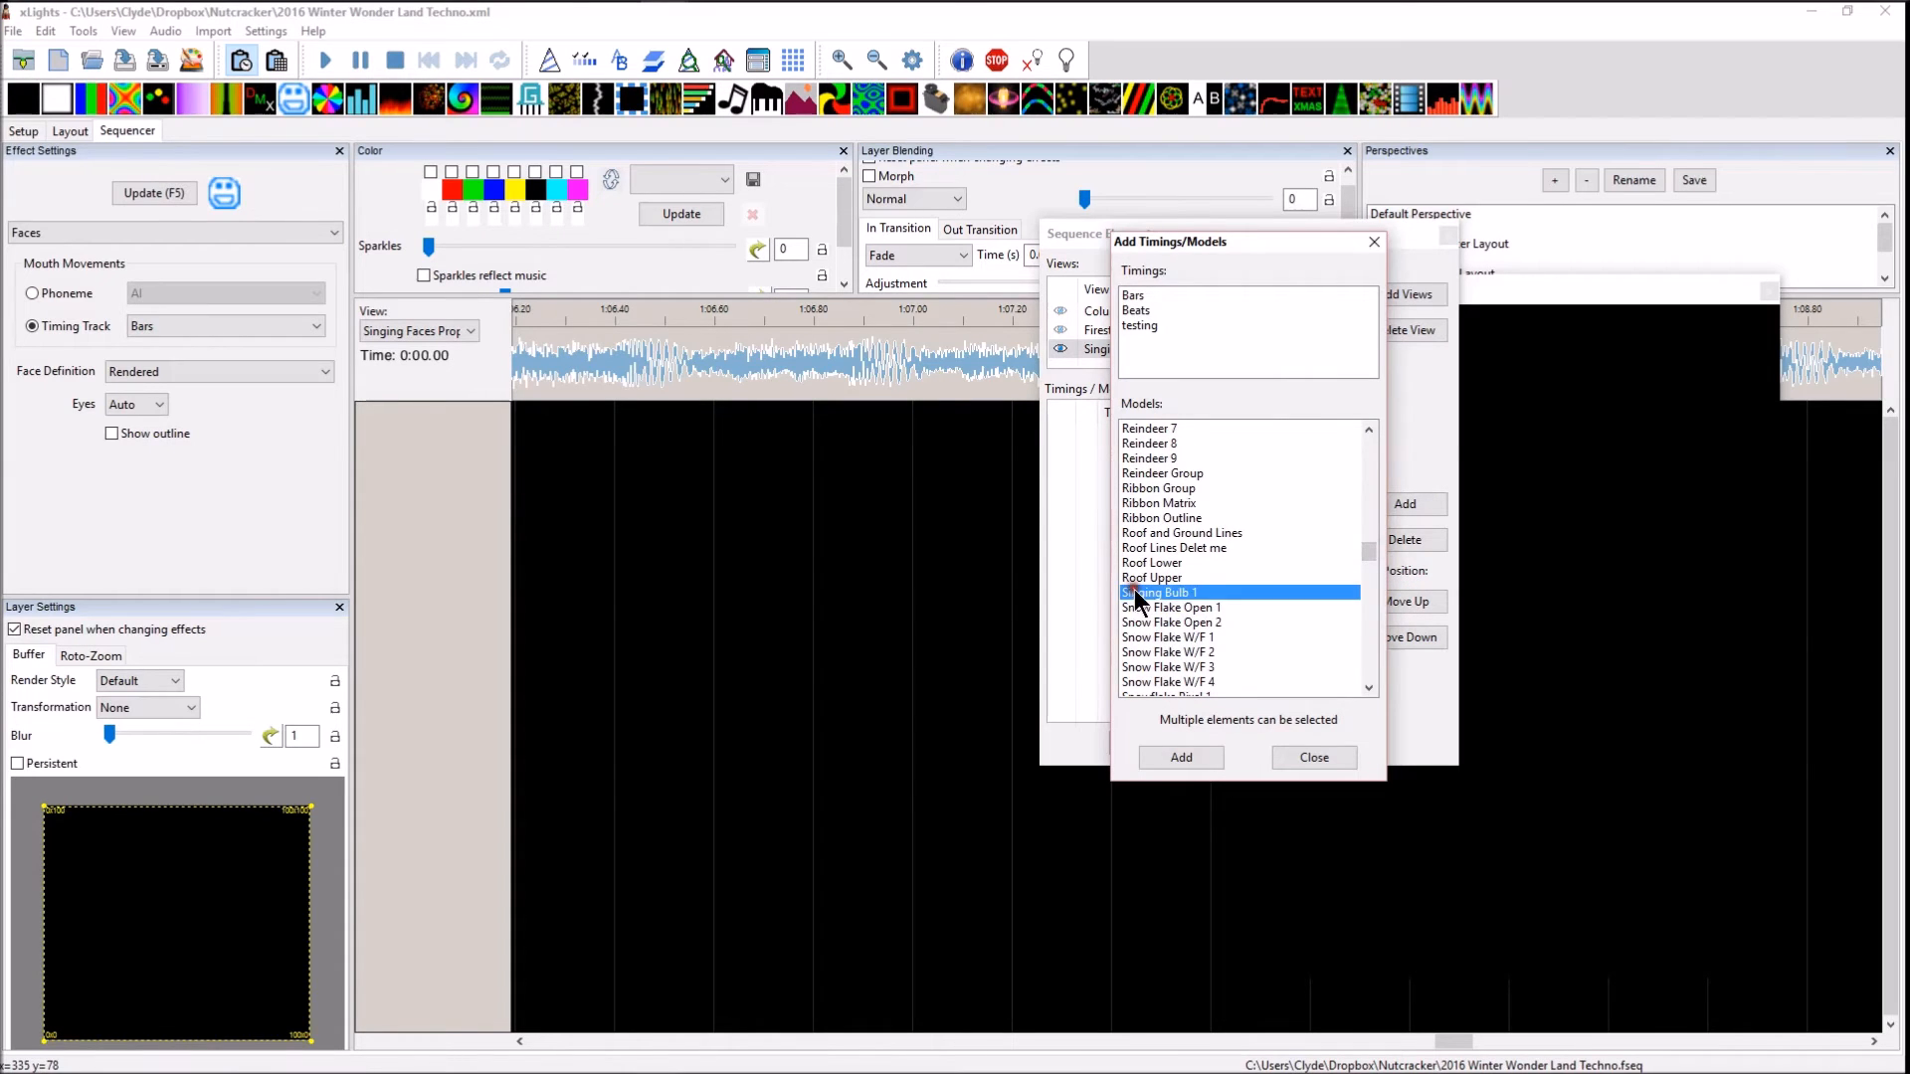
{"action": "left_click", "coordinate": [1193, 768]}
Add the Bars, Beats and testing timing tracks to the Singing Faces Props view and close the sequence elements window
{"action": "left_click", "coordinate": [1112, 434]}
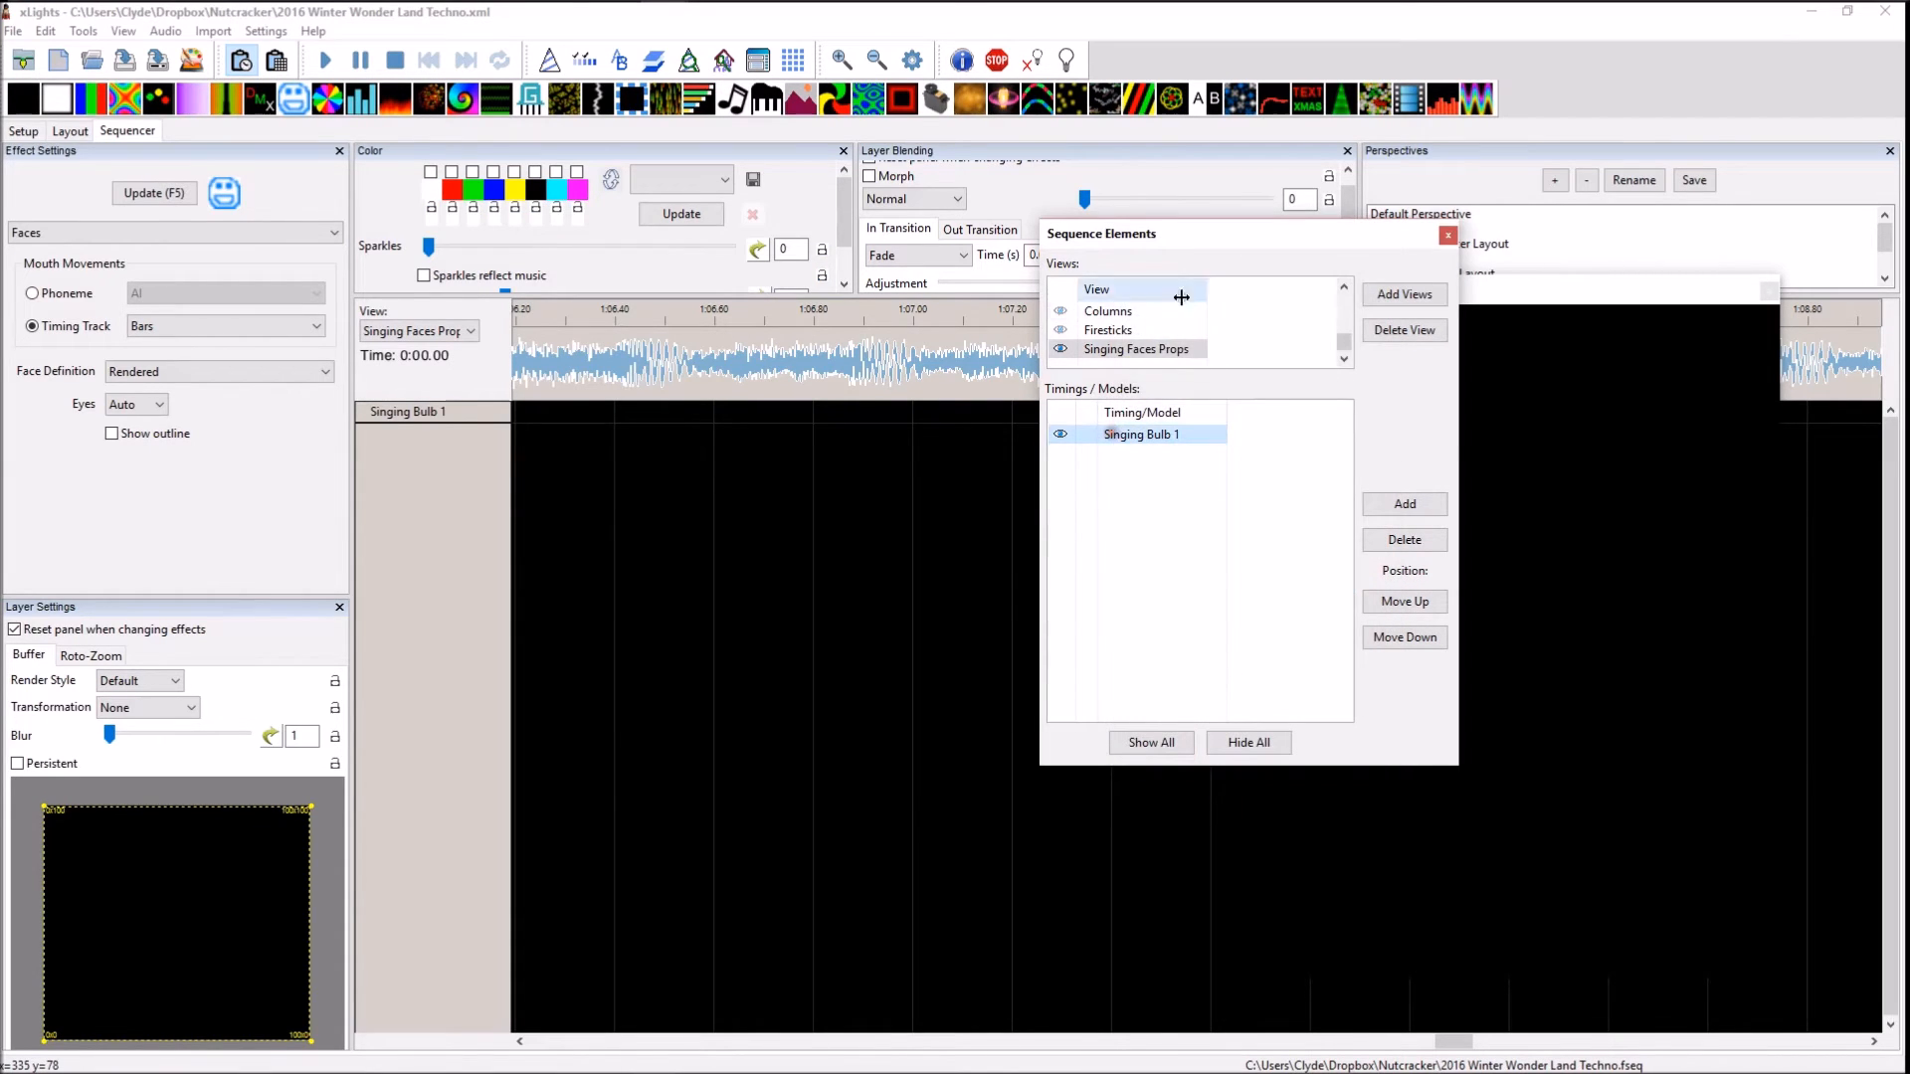
{"action": "left_click", "coordinate": [1405, 504]}
{"action": "left_click_drag", "start_coordinate": [1137, 295], "coordinate": [1156, 352]}
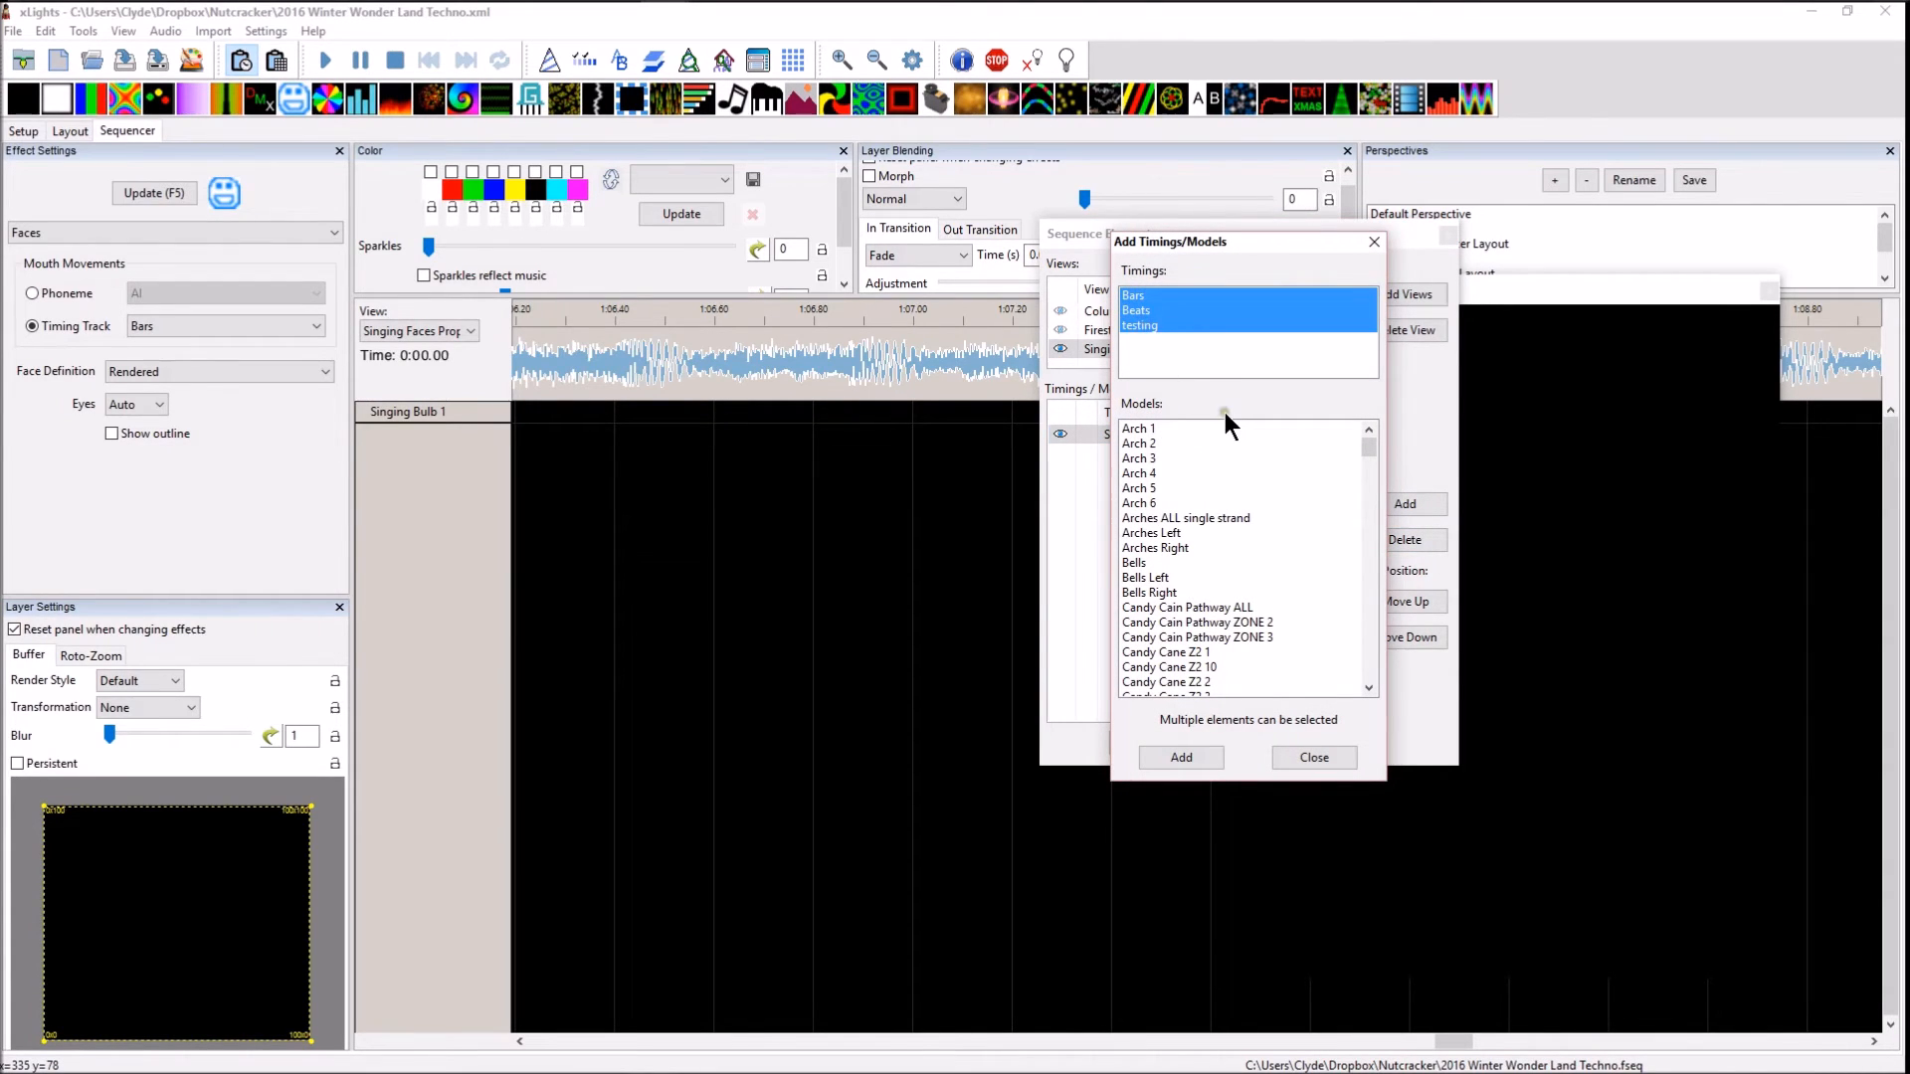
{"action": "left_click", "coordinate": [1165, 764]}
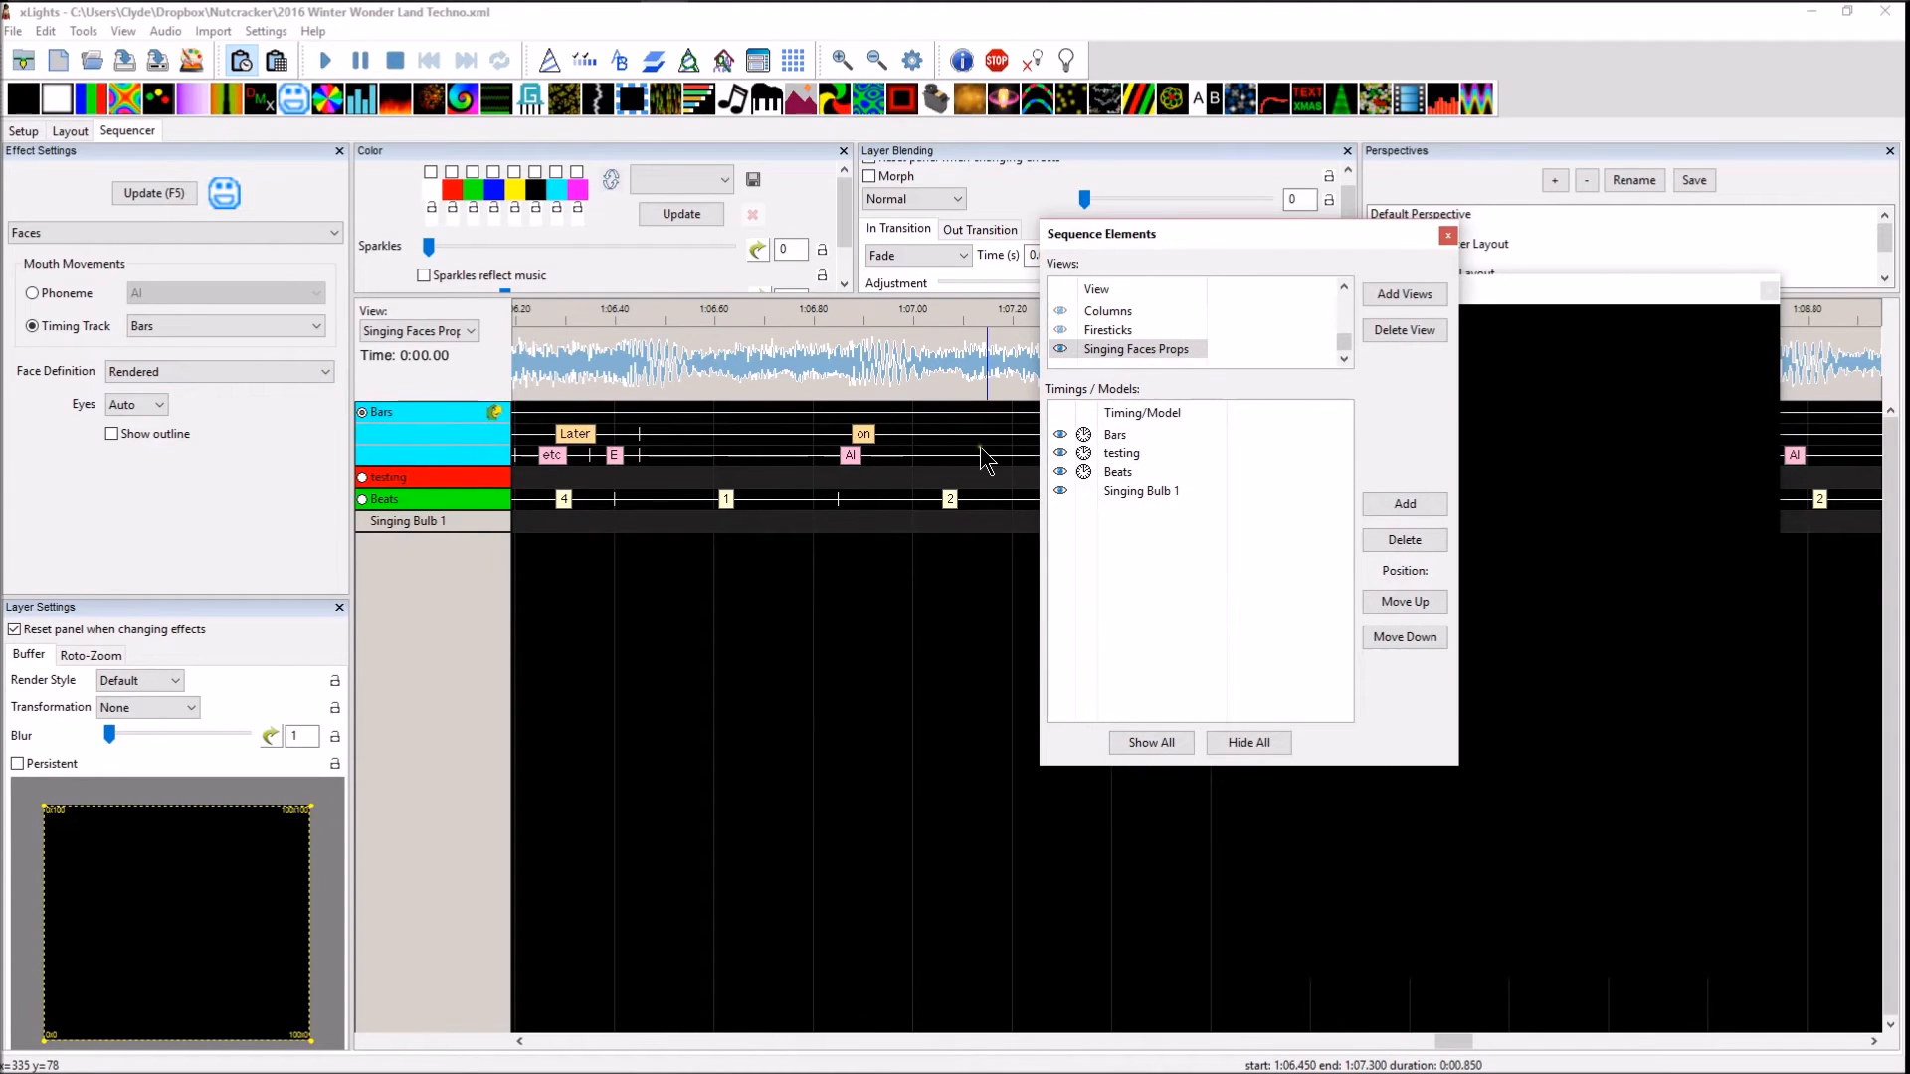
{"action": "left_click", "coordinate": [1448, 237]}
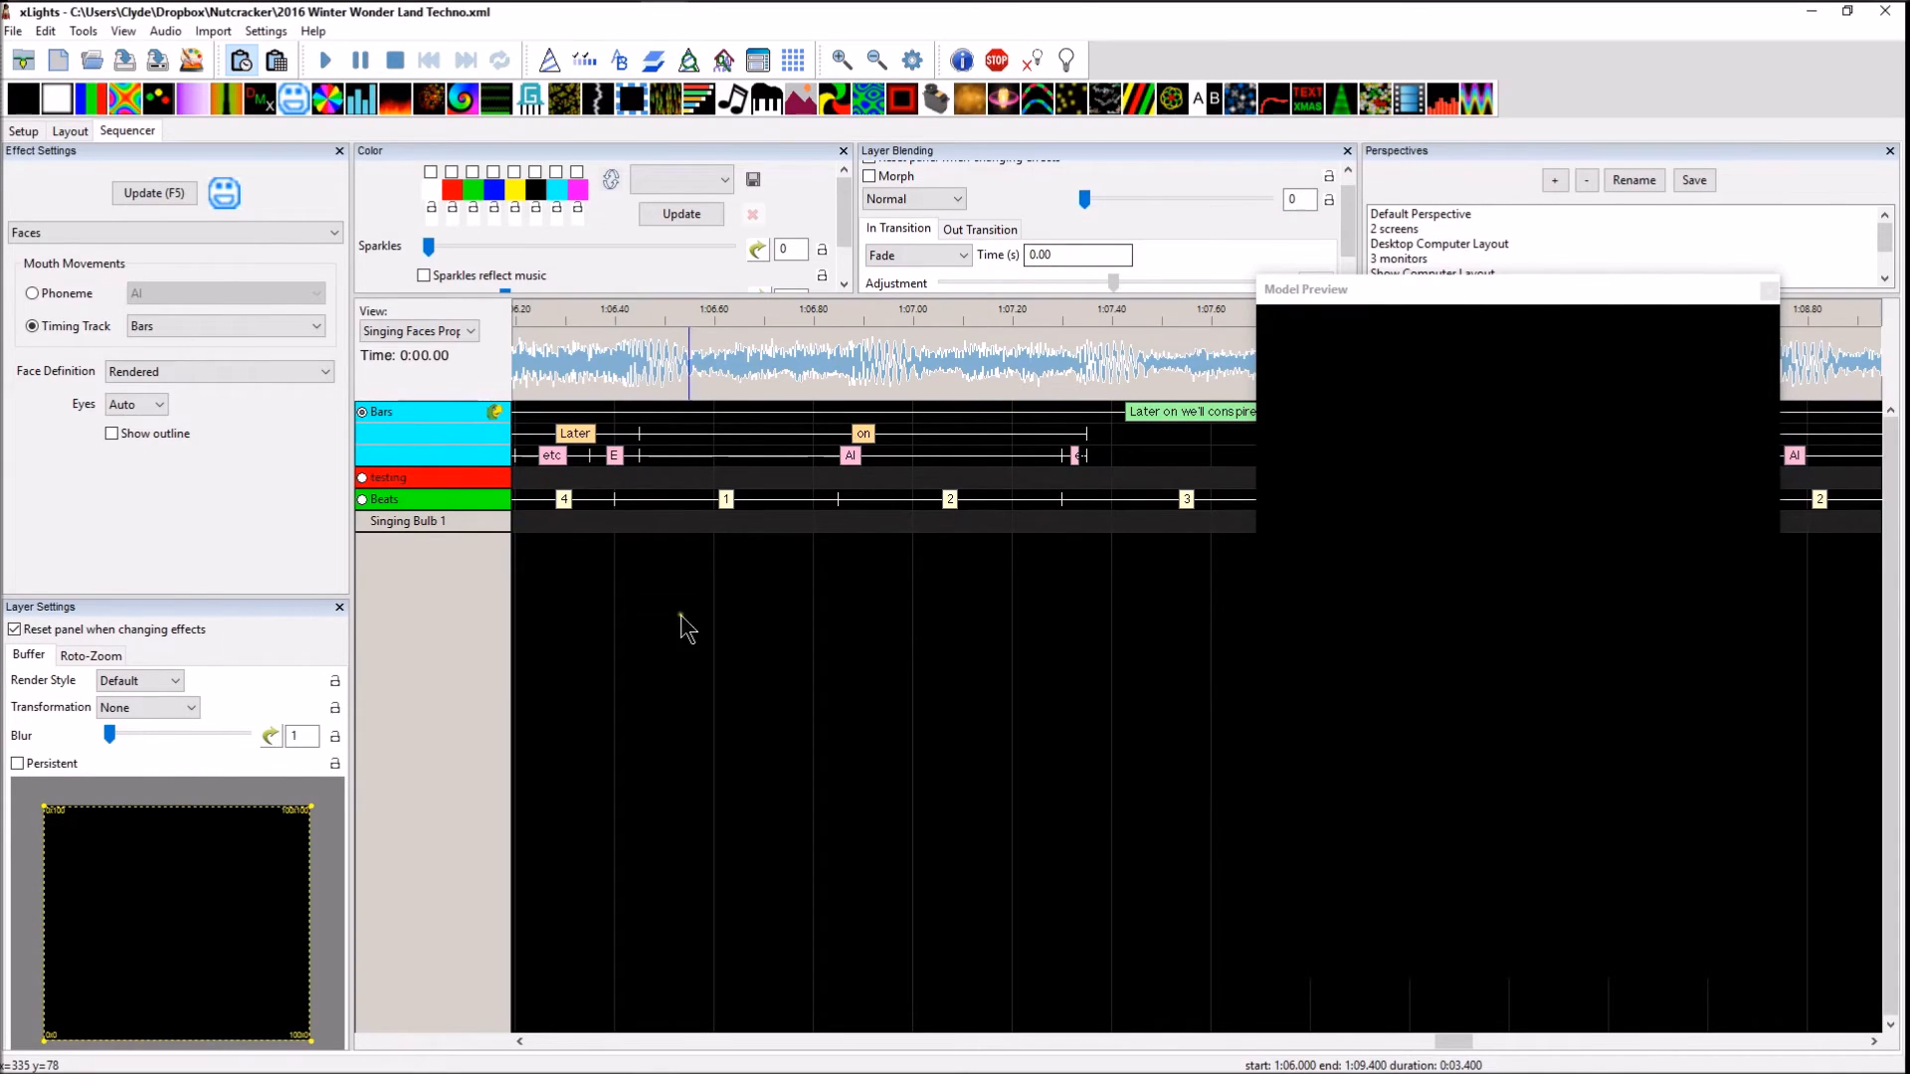
Save the sequence and the show layout
{"action": "left_click", "coordinate": [123, 62]}
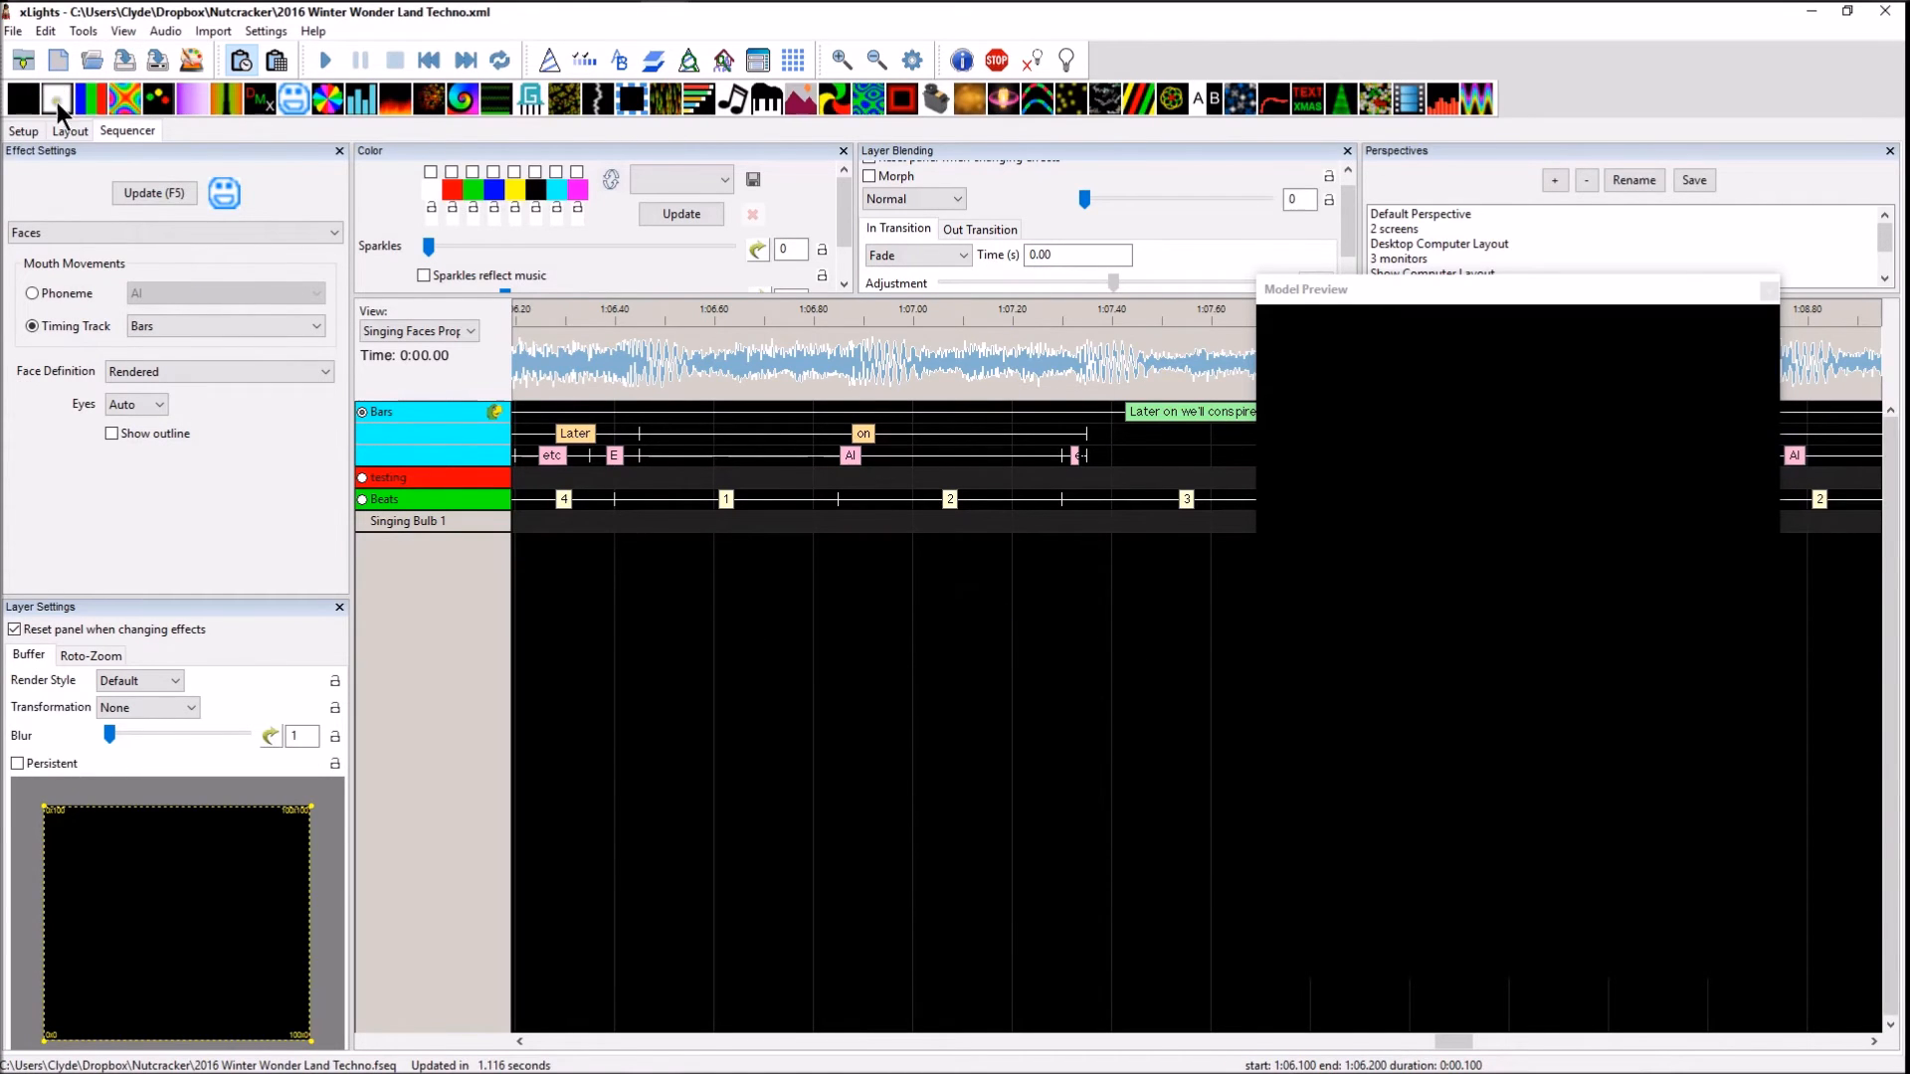
{"action": "left_click", "coordinate": [65, 131]}
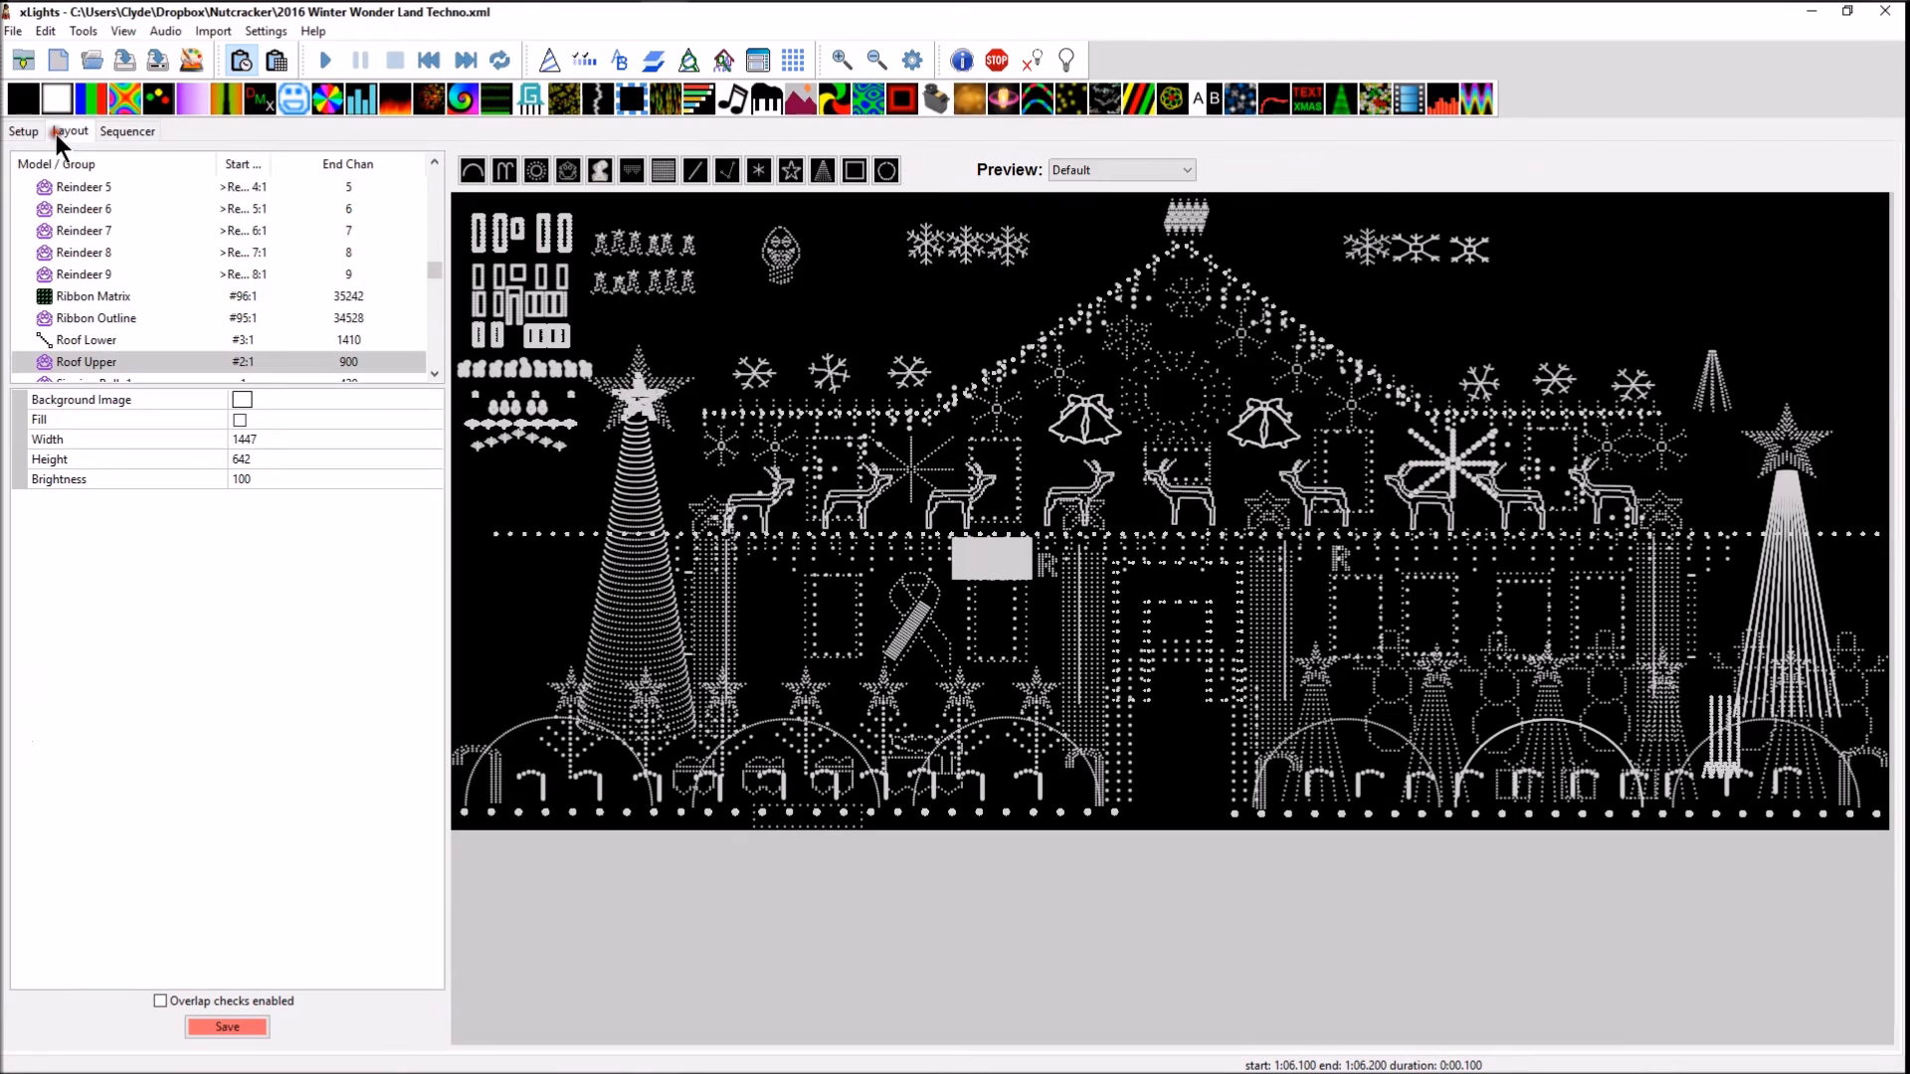
{"action": "left_click", "coordinate": [223, 1031]}
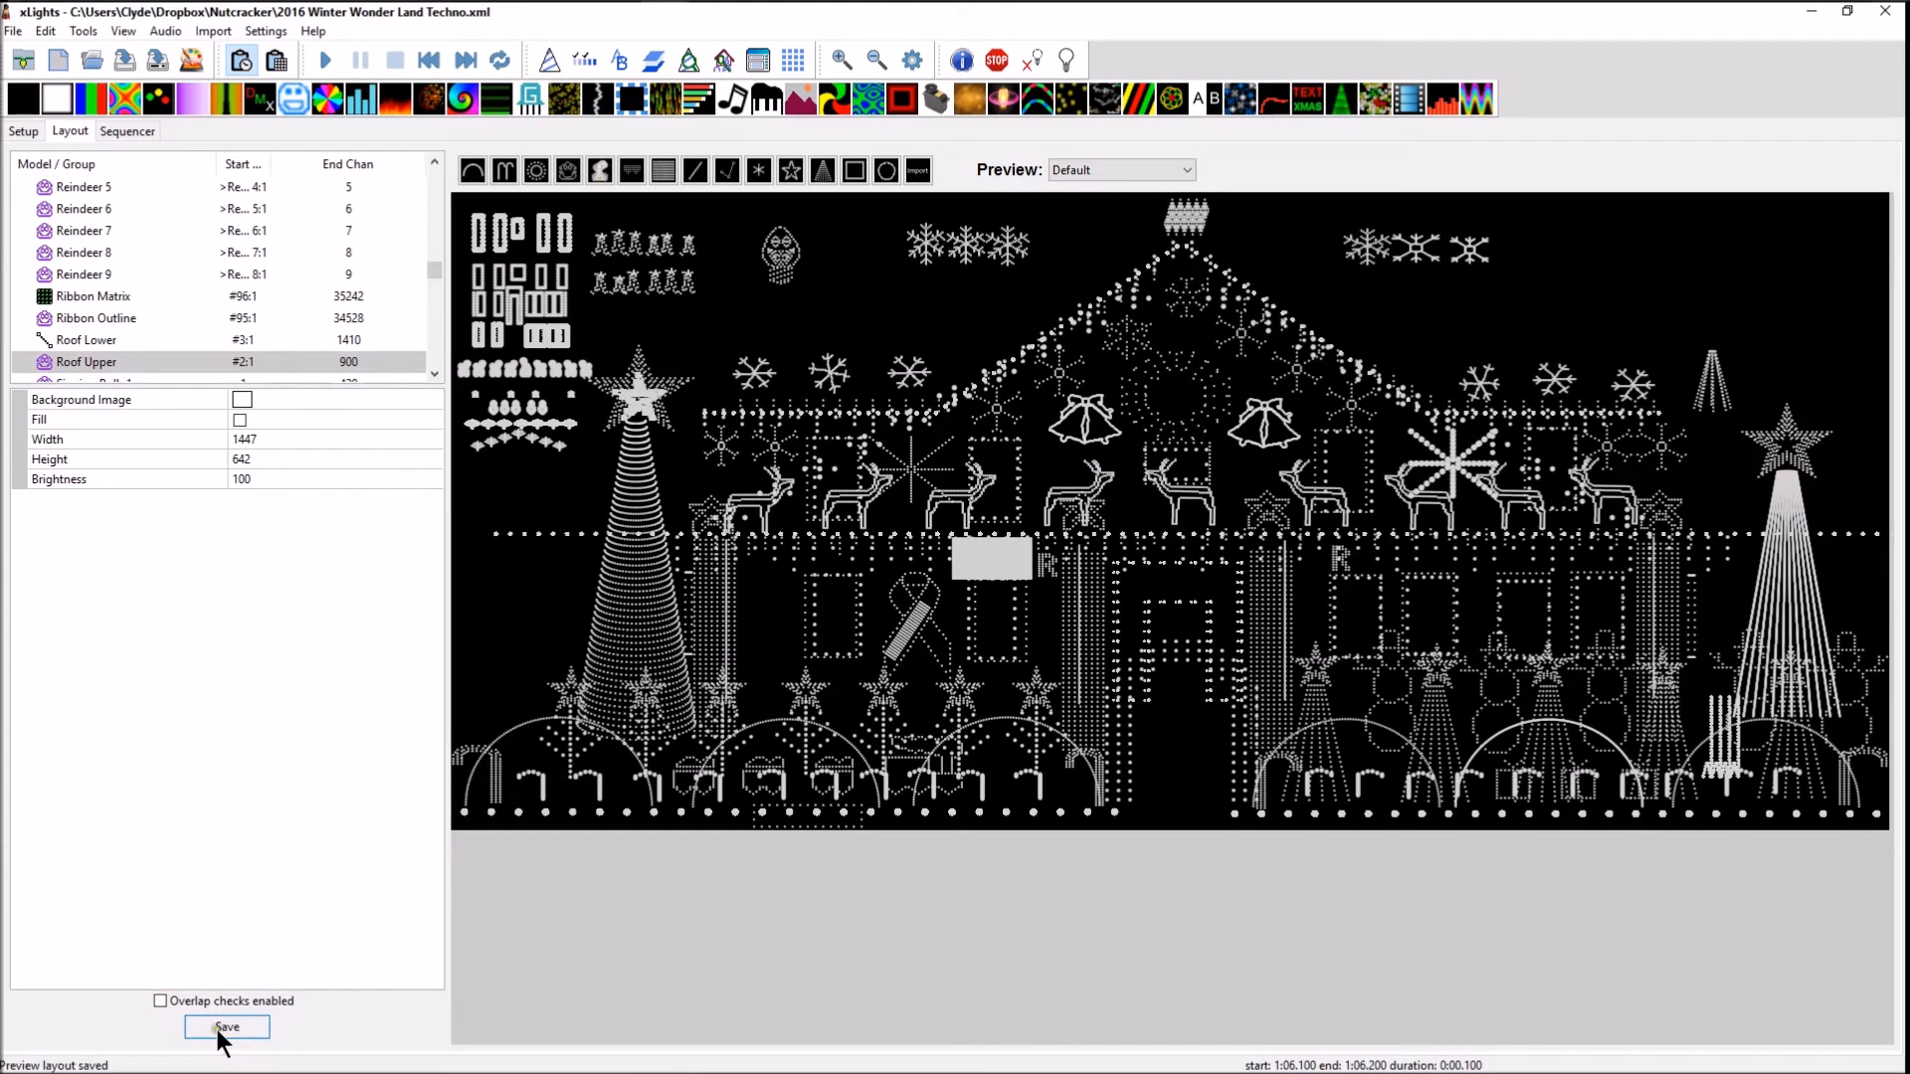
Place a Faces effect on the Singing Bulb 1 row of the sequence, under the phrase "Sleigh bells ring"
{"action": "left_click", "coordinate": [127, 133]}
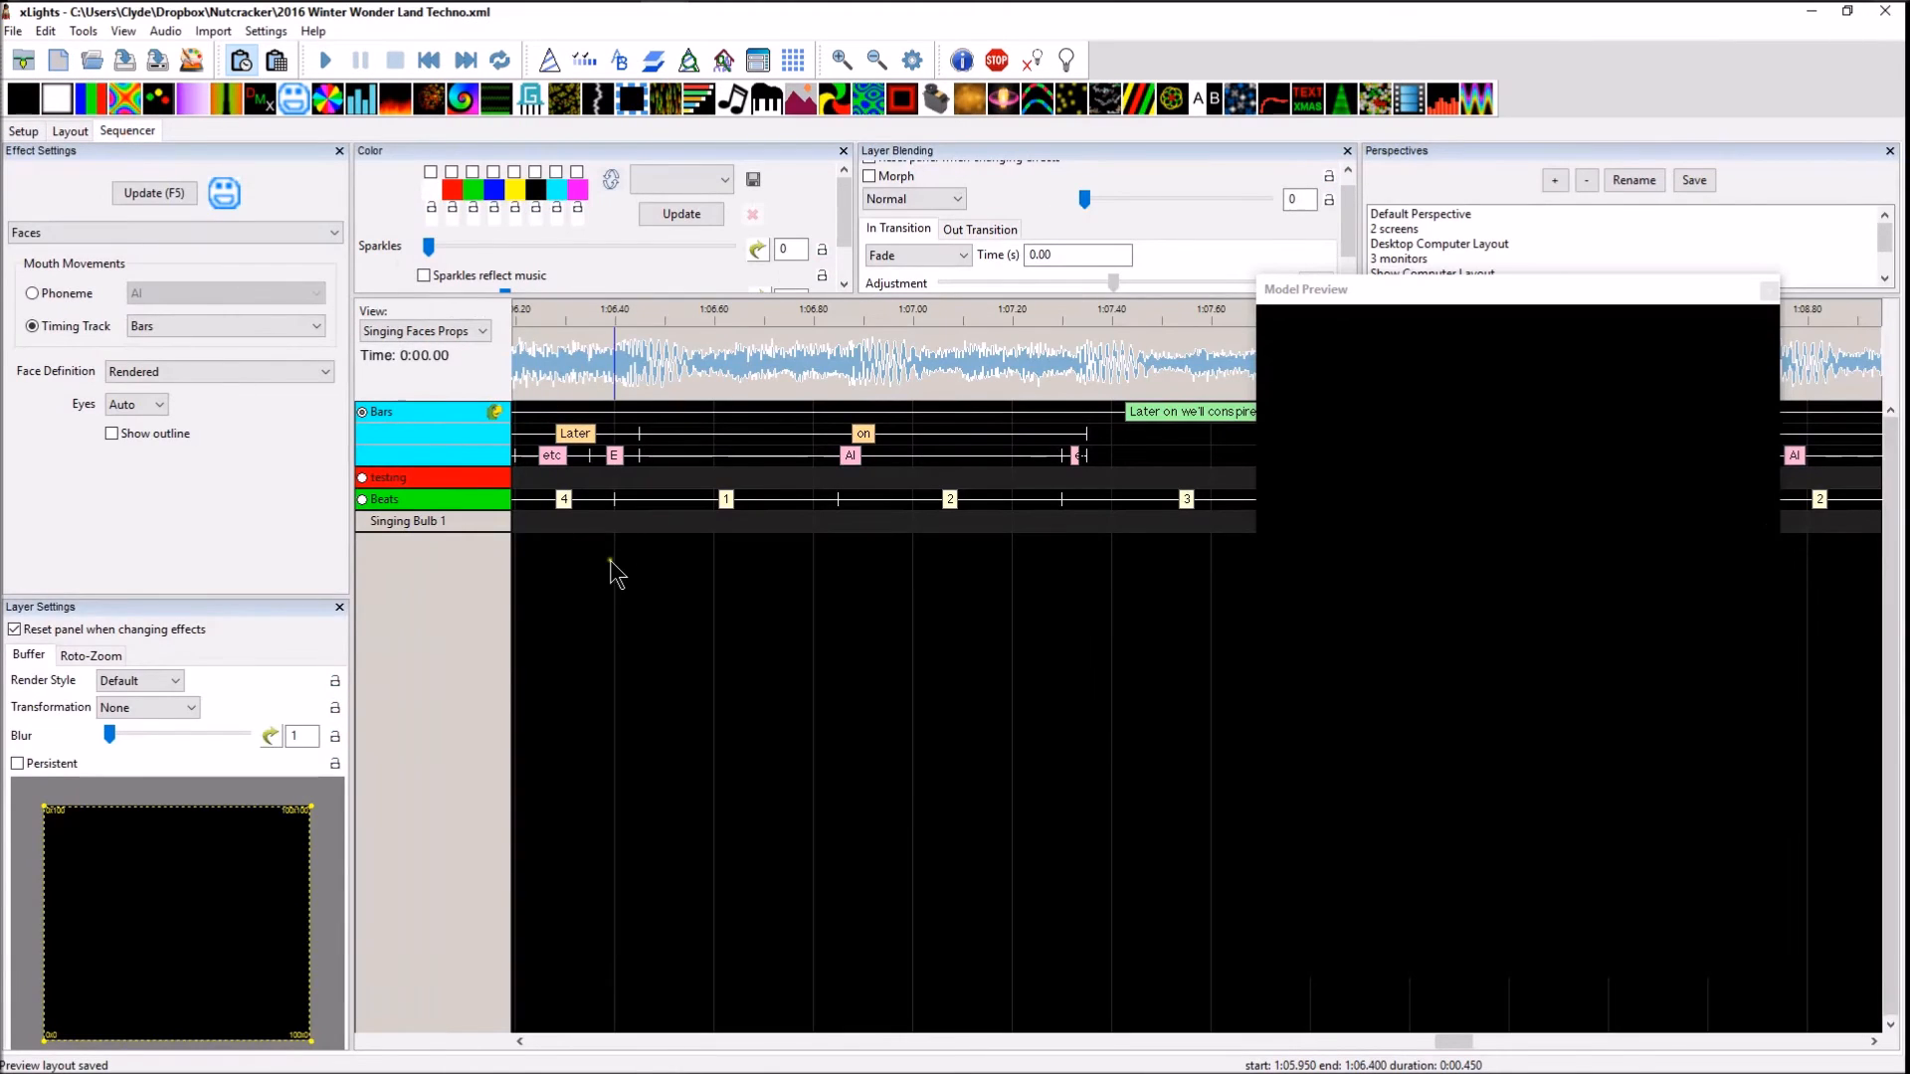
{"action": "left_click", "coordinate": [595, 521]}
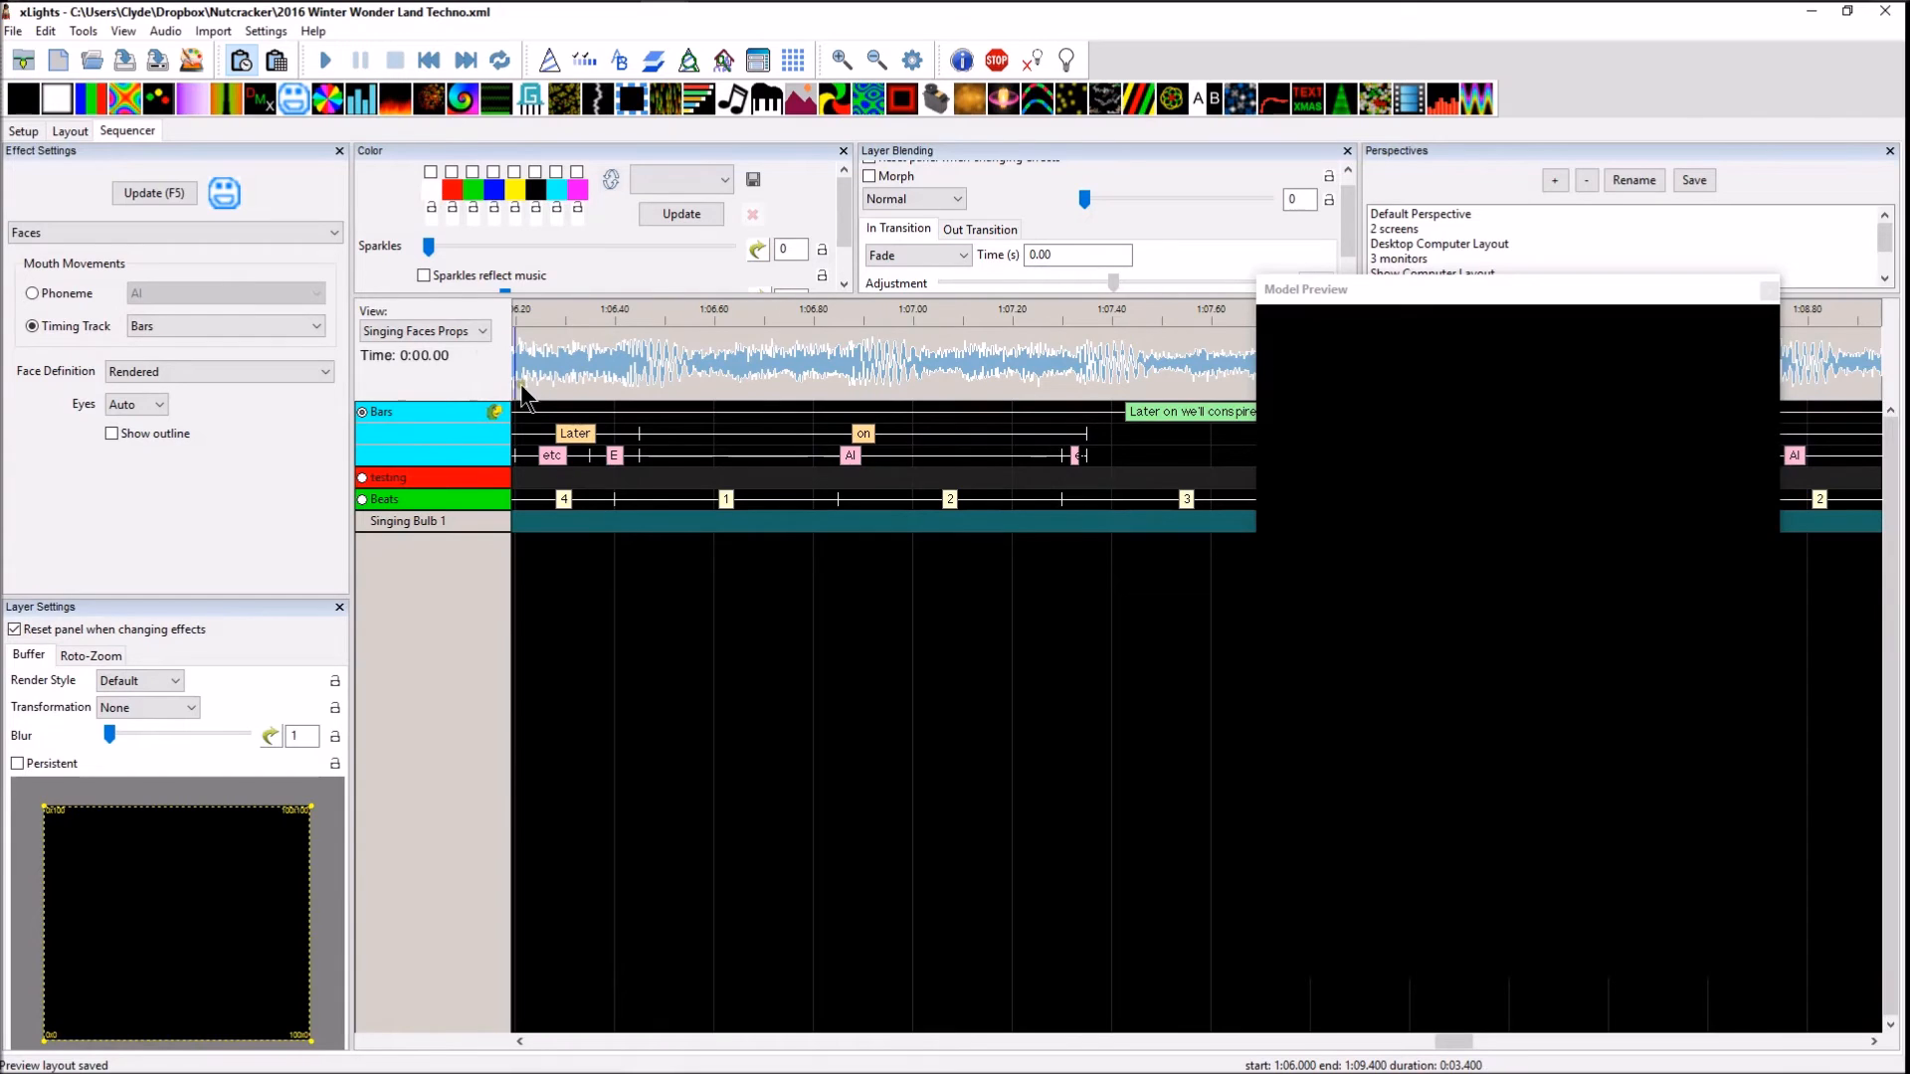
{"action": "scroll", "coordinate": [591, 388], "scroll_direction": "down", "scroll_amount": 1}
{"action": "scroll", "coordinate": [587, 390], "scroll_direction": "down", "scroll_amount": 1}
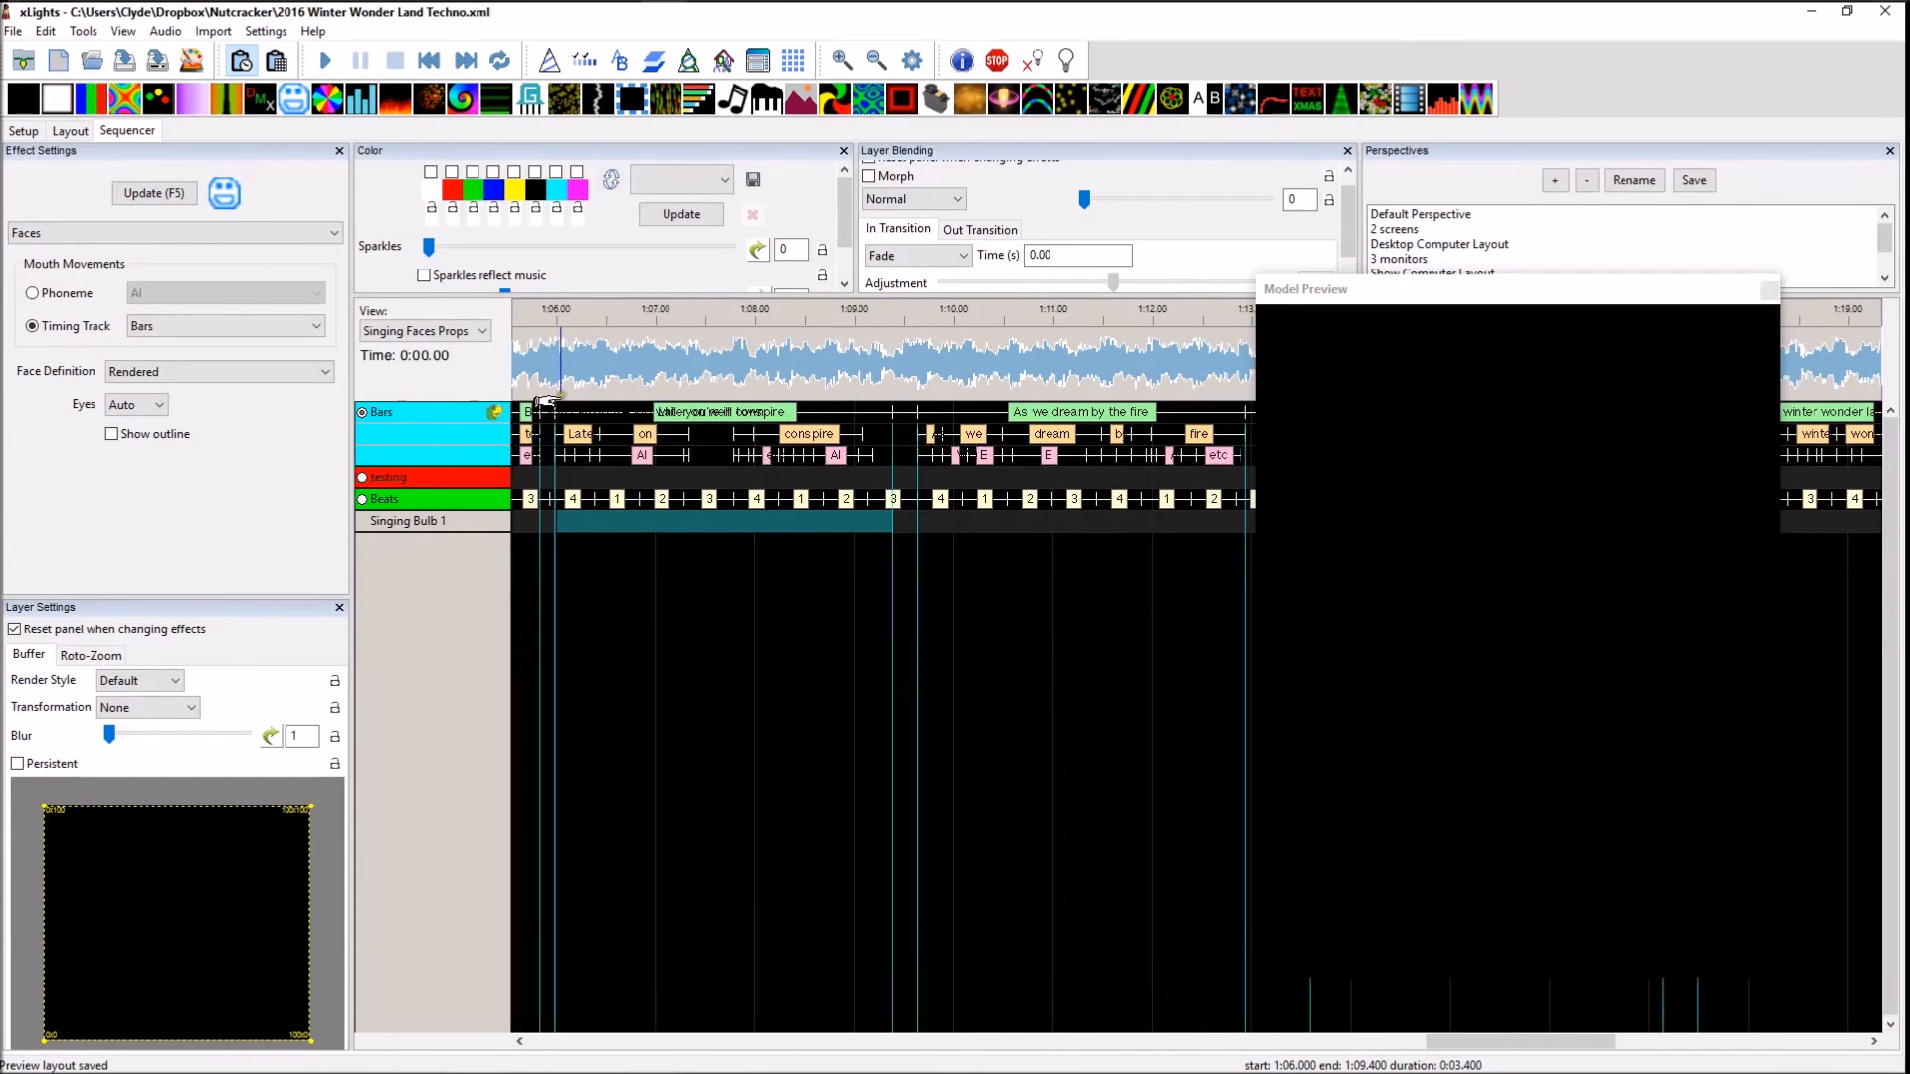
{"action": "scroll", "coordinate": [630, 491], "scroll_direction": "left", "scroll_amount": 5}
{"action": "scroll", "coordinate": [629, 491], "scroll_direction": "left", "scroll_amount": 7}
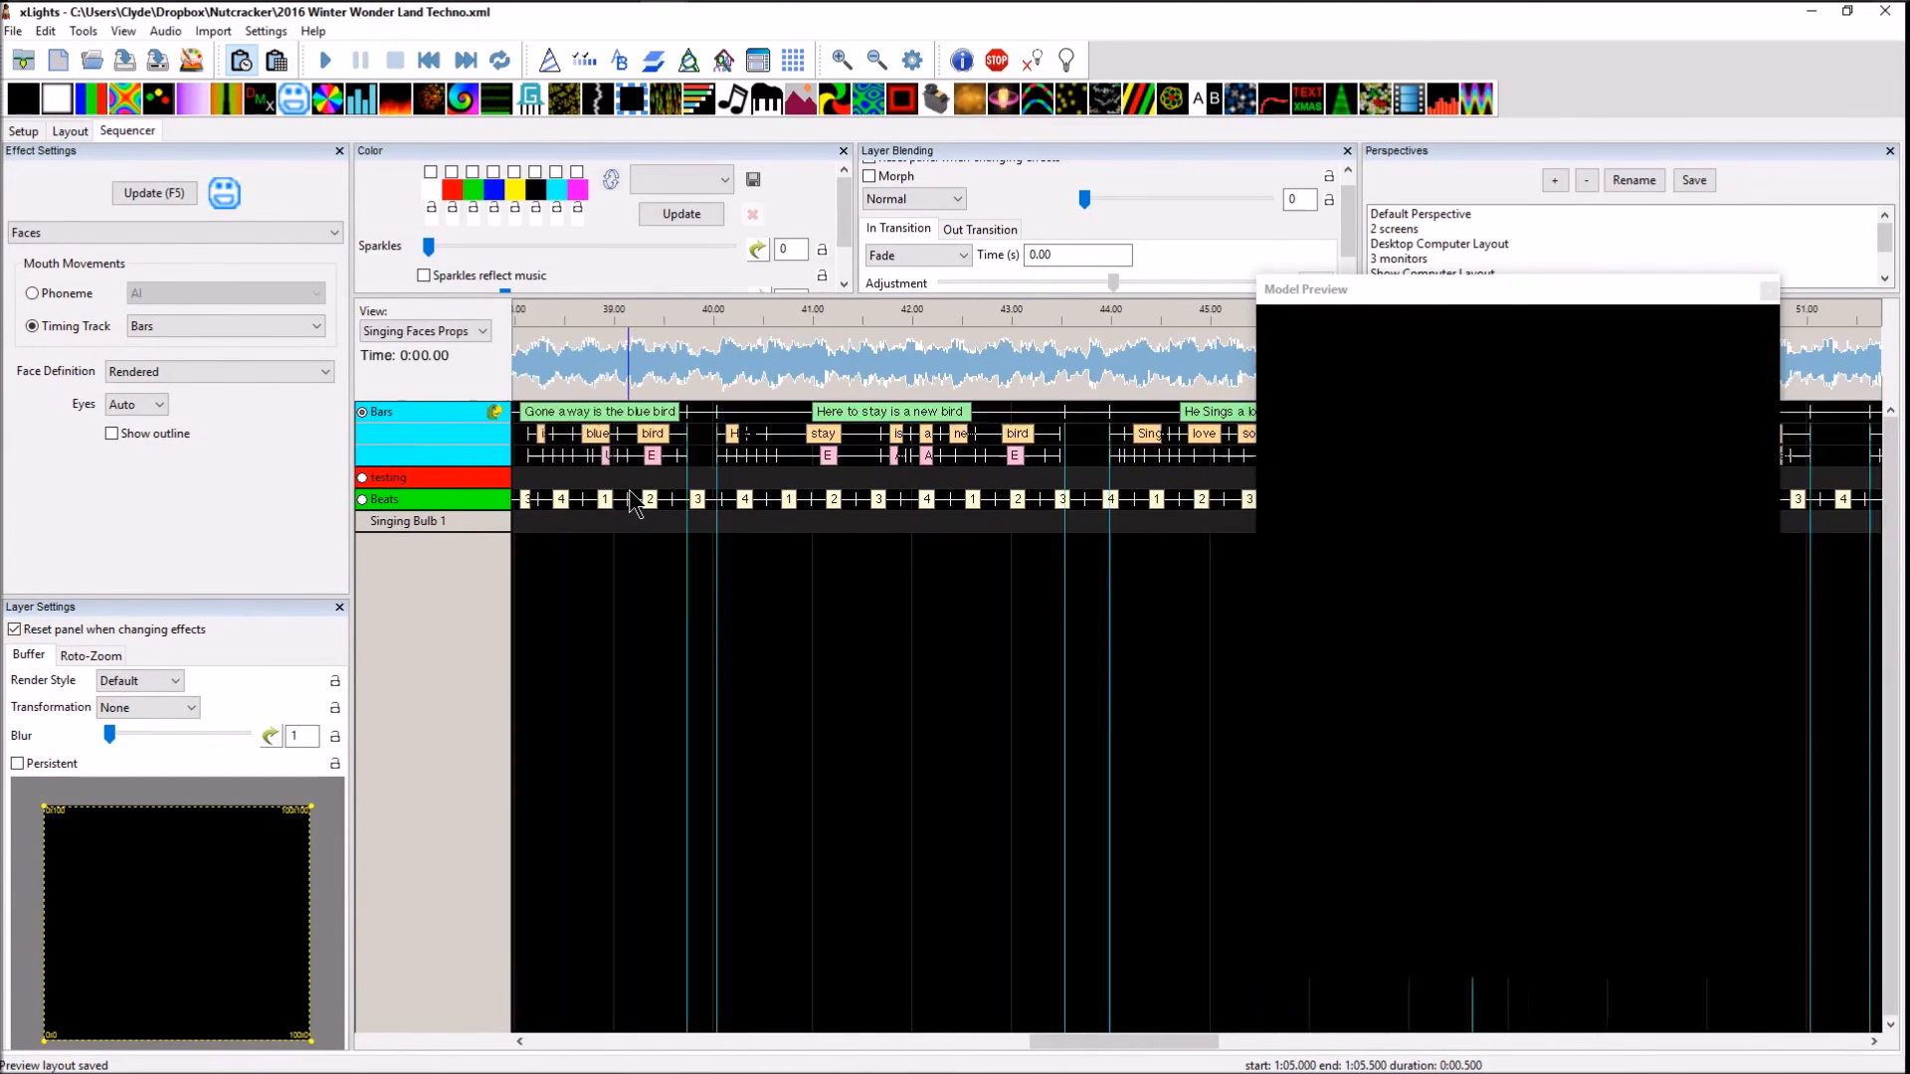
{"action": "left_click_drag", "start_coordinate": [955, 1049], "coordinate": [852, 1048]}
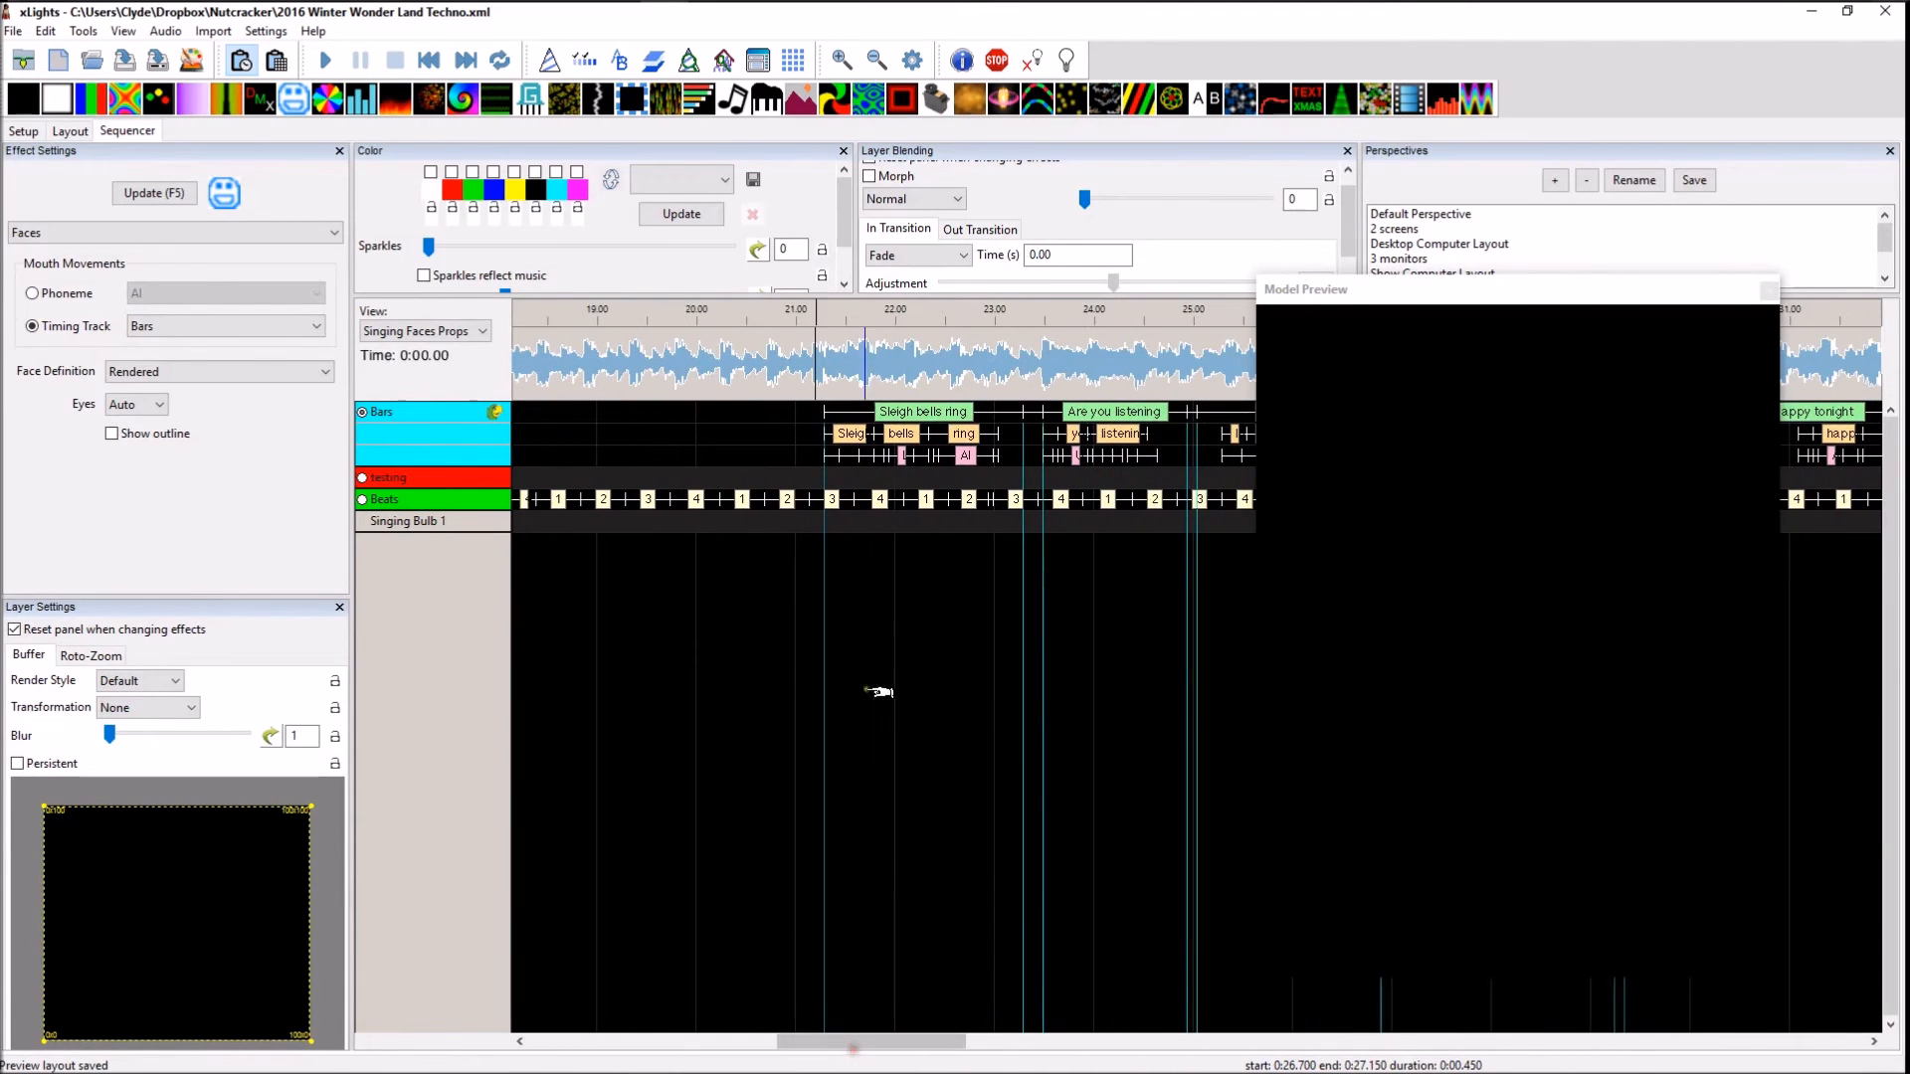
{"action": "left_click", "coordinate": [876, 522]}
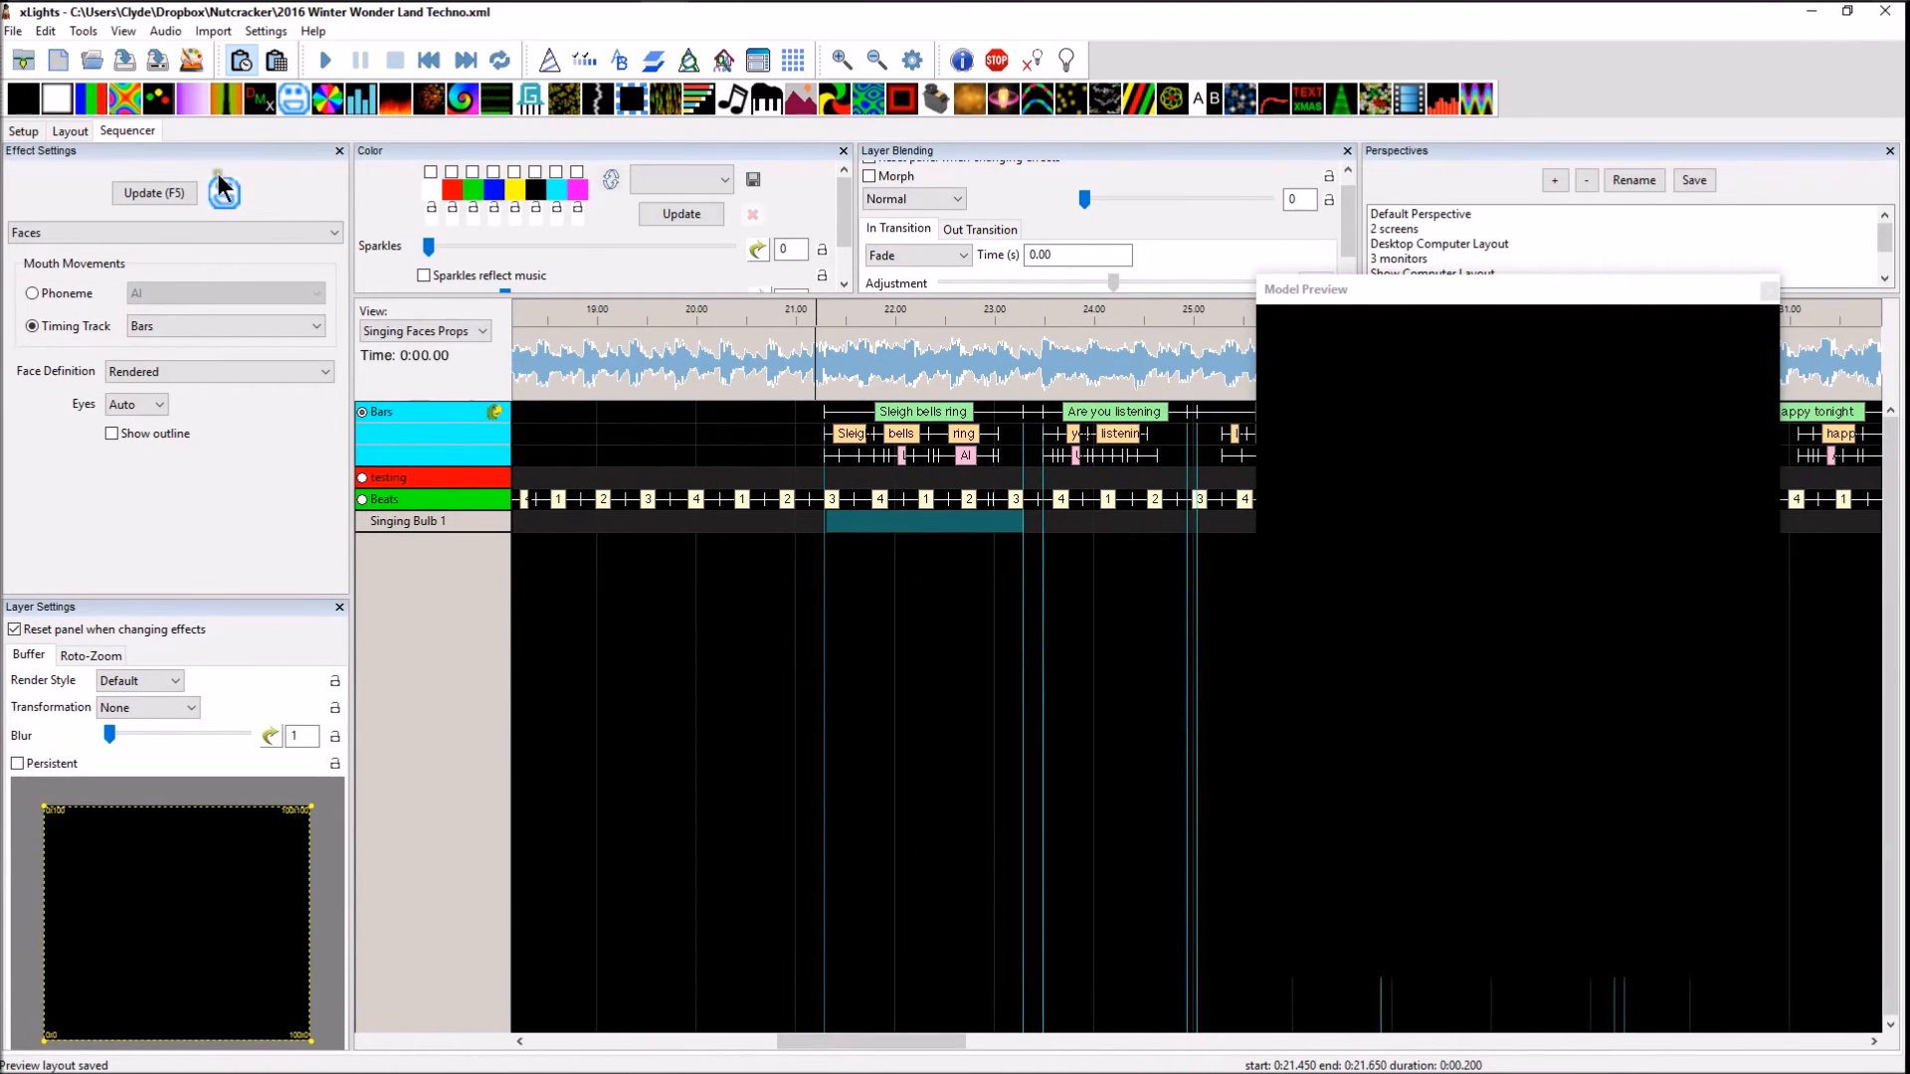
{"action": "left_click_drag", "start_coordinate": [271, 206], "coordinate": [931, 524]}
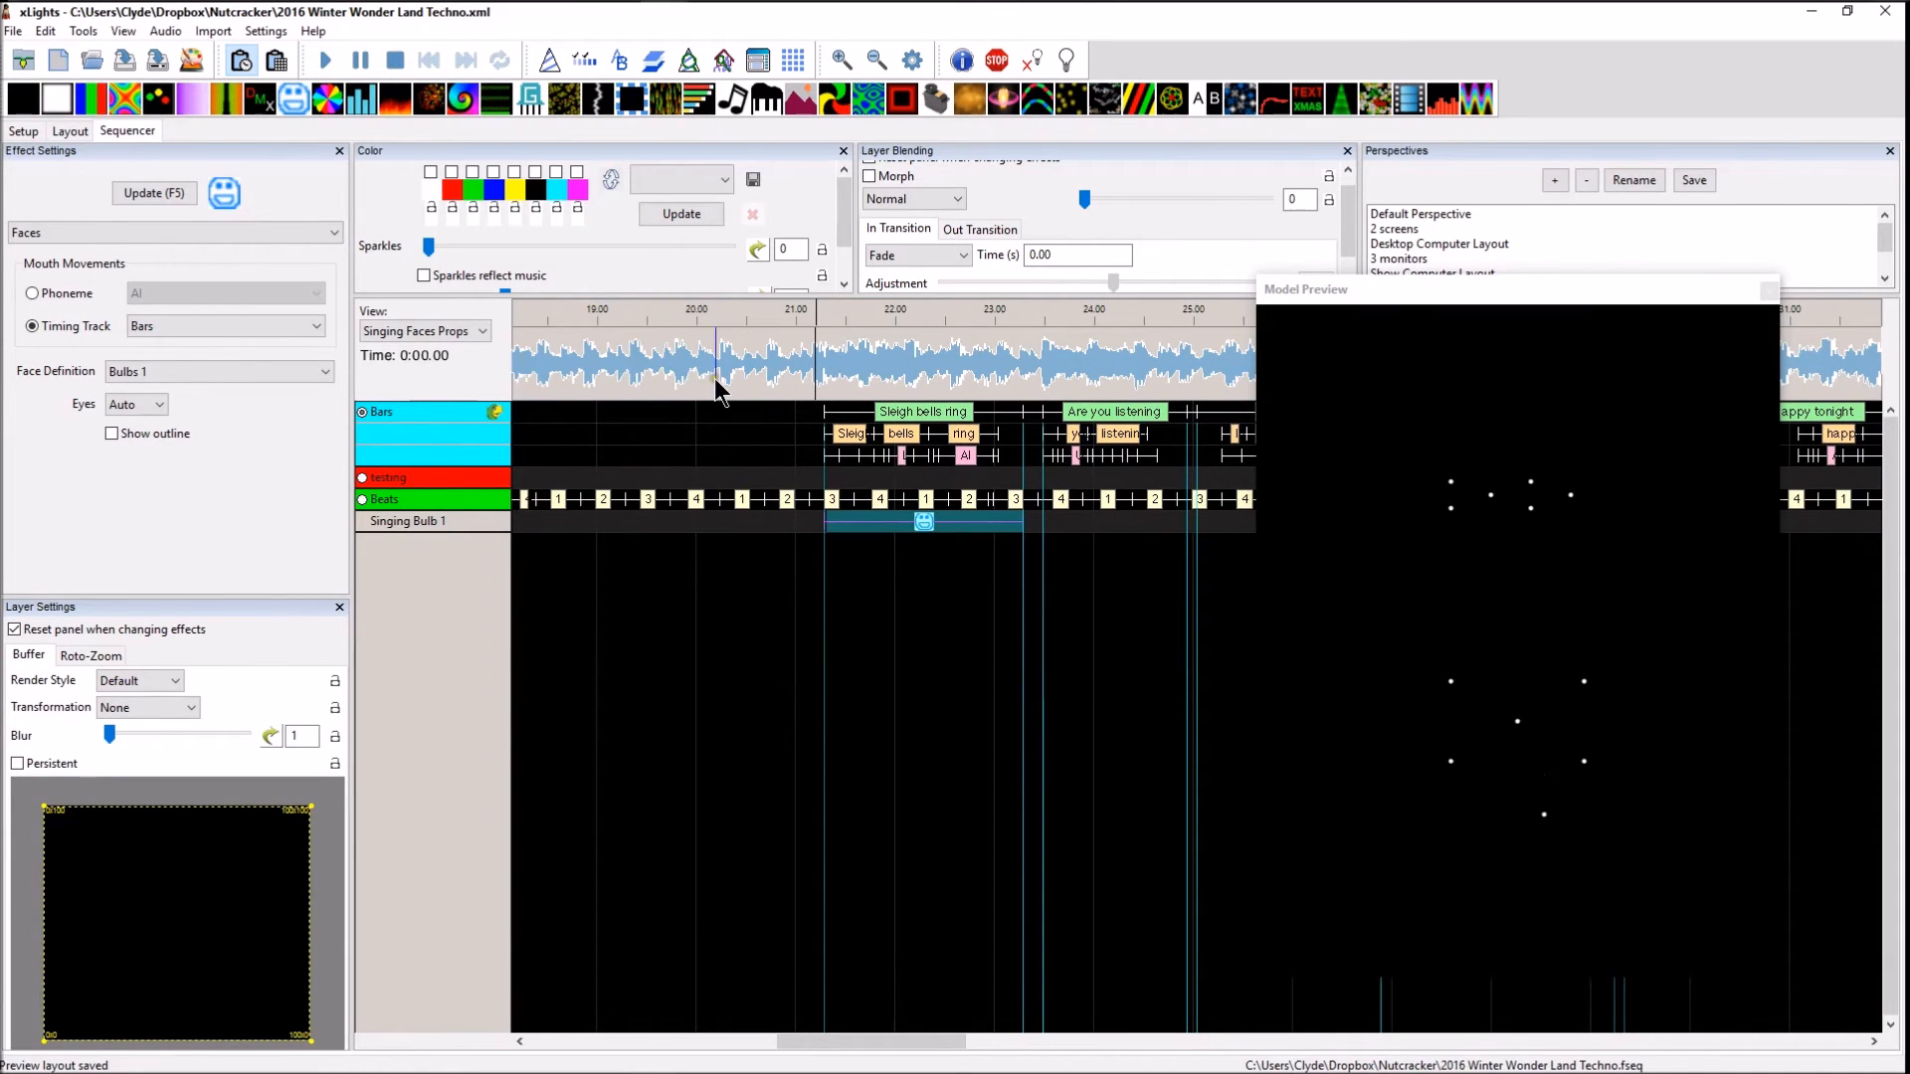
Set the Singing Bulb 1 Faces effect's active colors to red, green and yellow
{"action": "left_click", "coordinate": [432, 172]}
{"action": "left_click", "coordinate": [473, 171]}
{"action": "left_click", "coordinate": [516, 173]}
{"action": "left_click", "coordinate": [924, 522]}
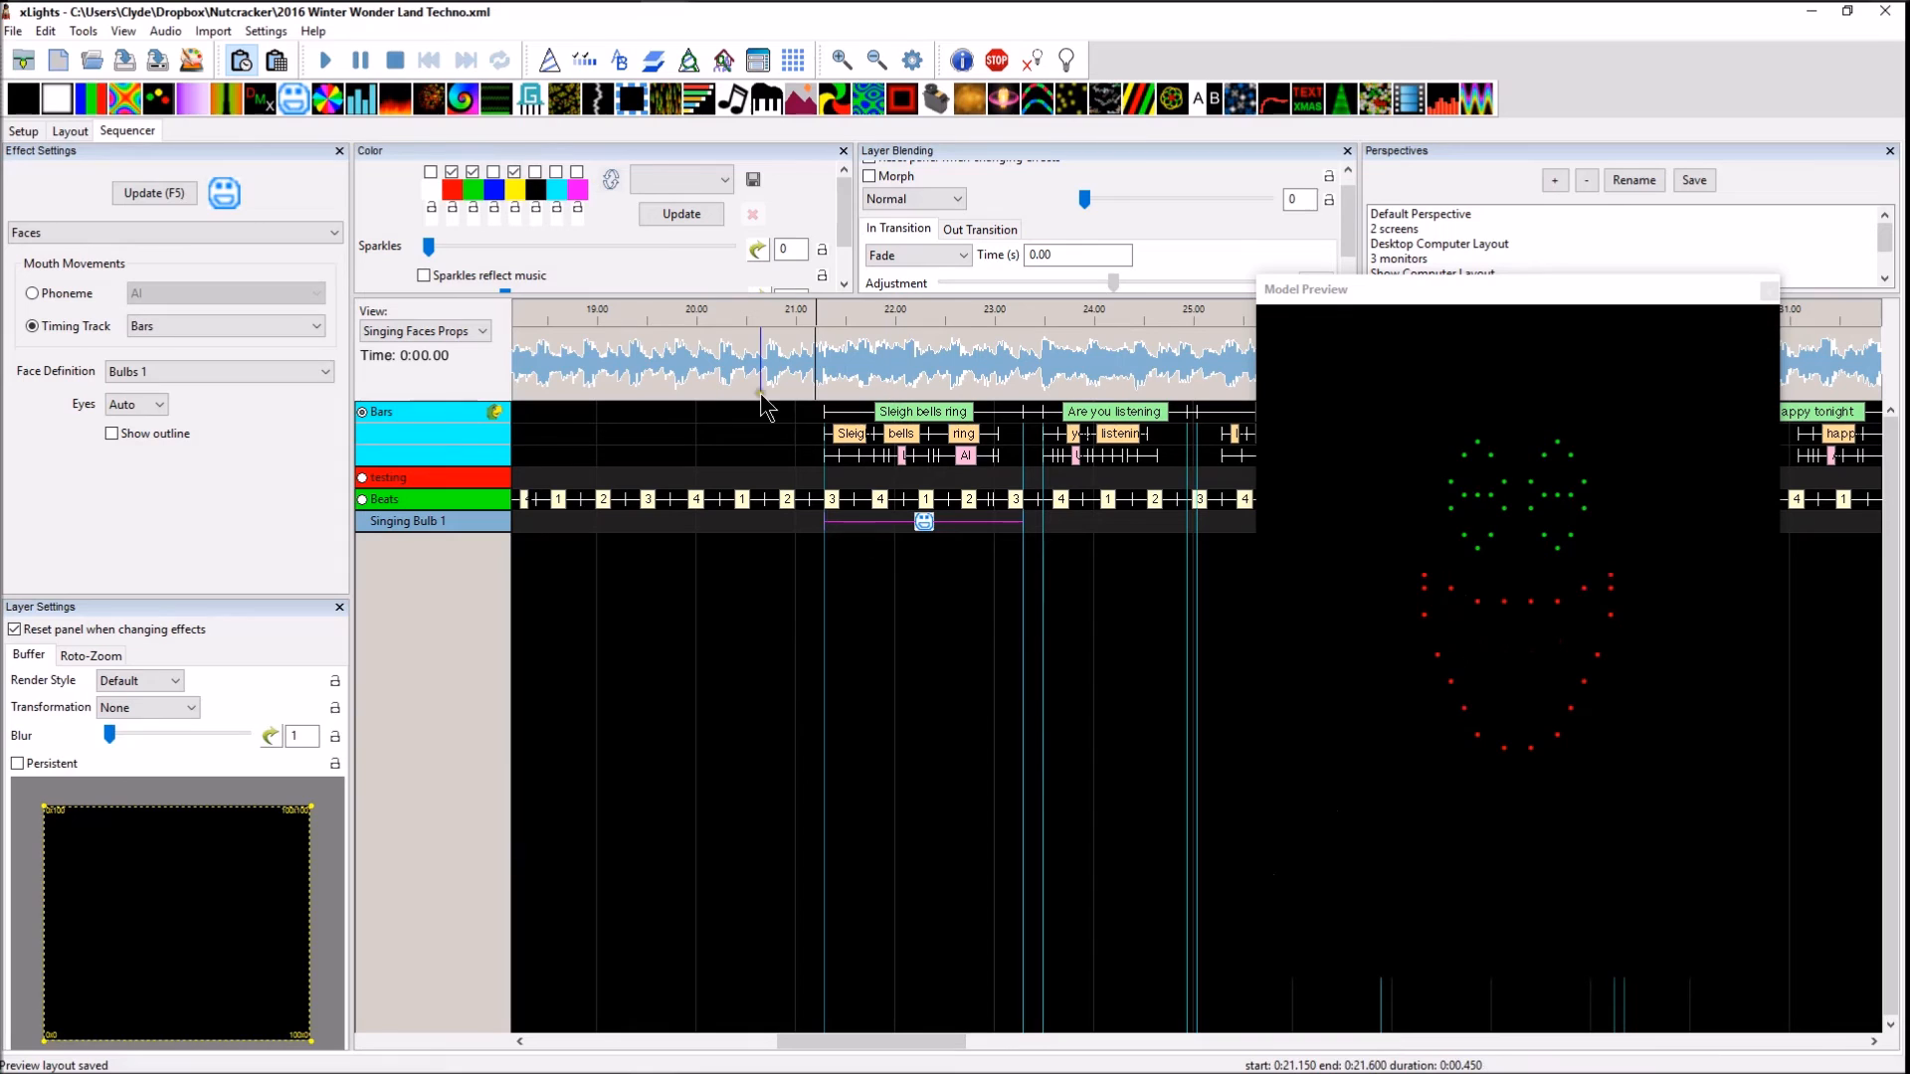
Play the sequence from about 0:21.25 to preview the singing face, and stop playback
{"action": "left_click", "coordinate": [822, 346]}
{"action": "key", "text": "space"}
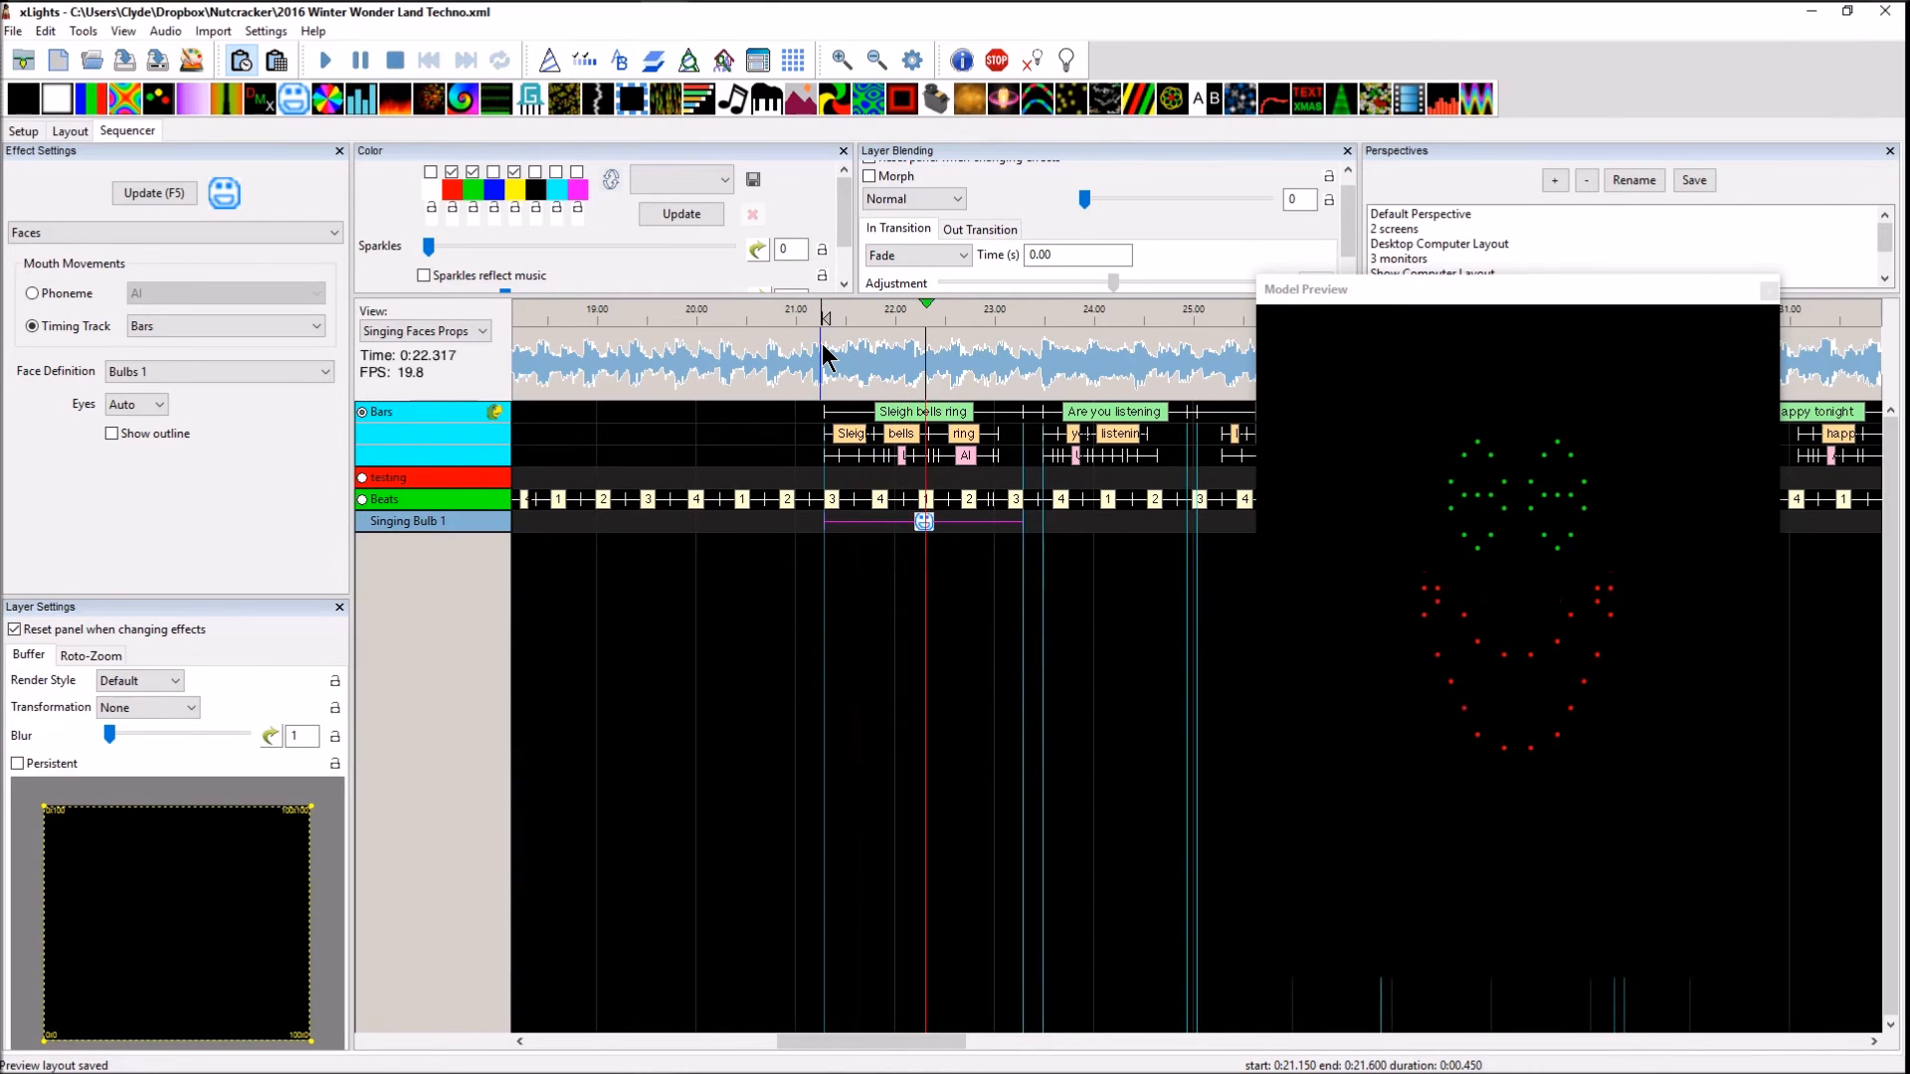
{"action": "key", "text": "space"}
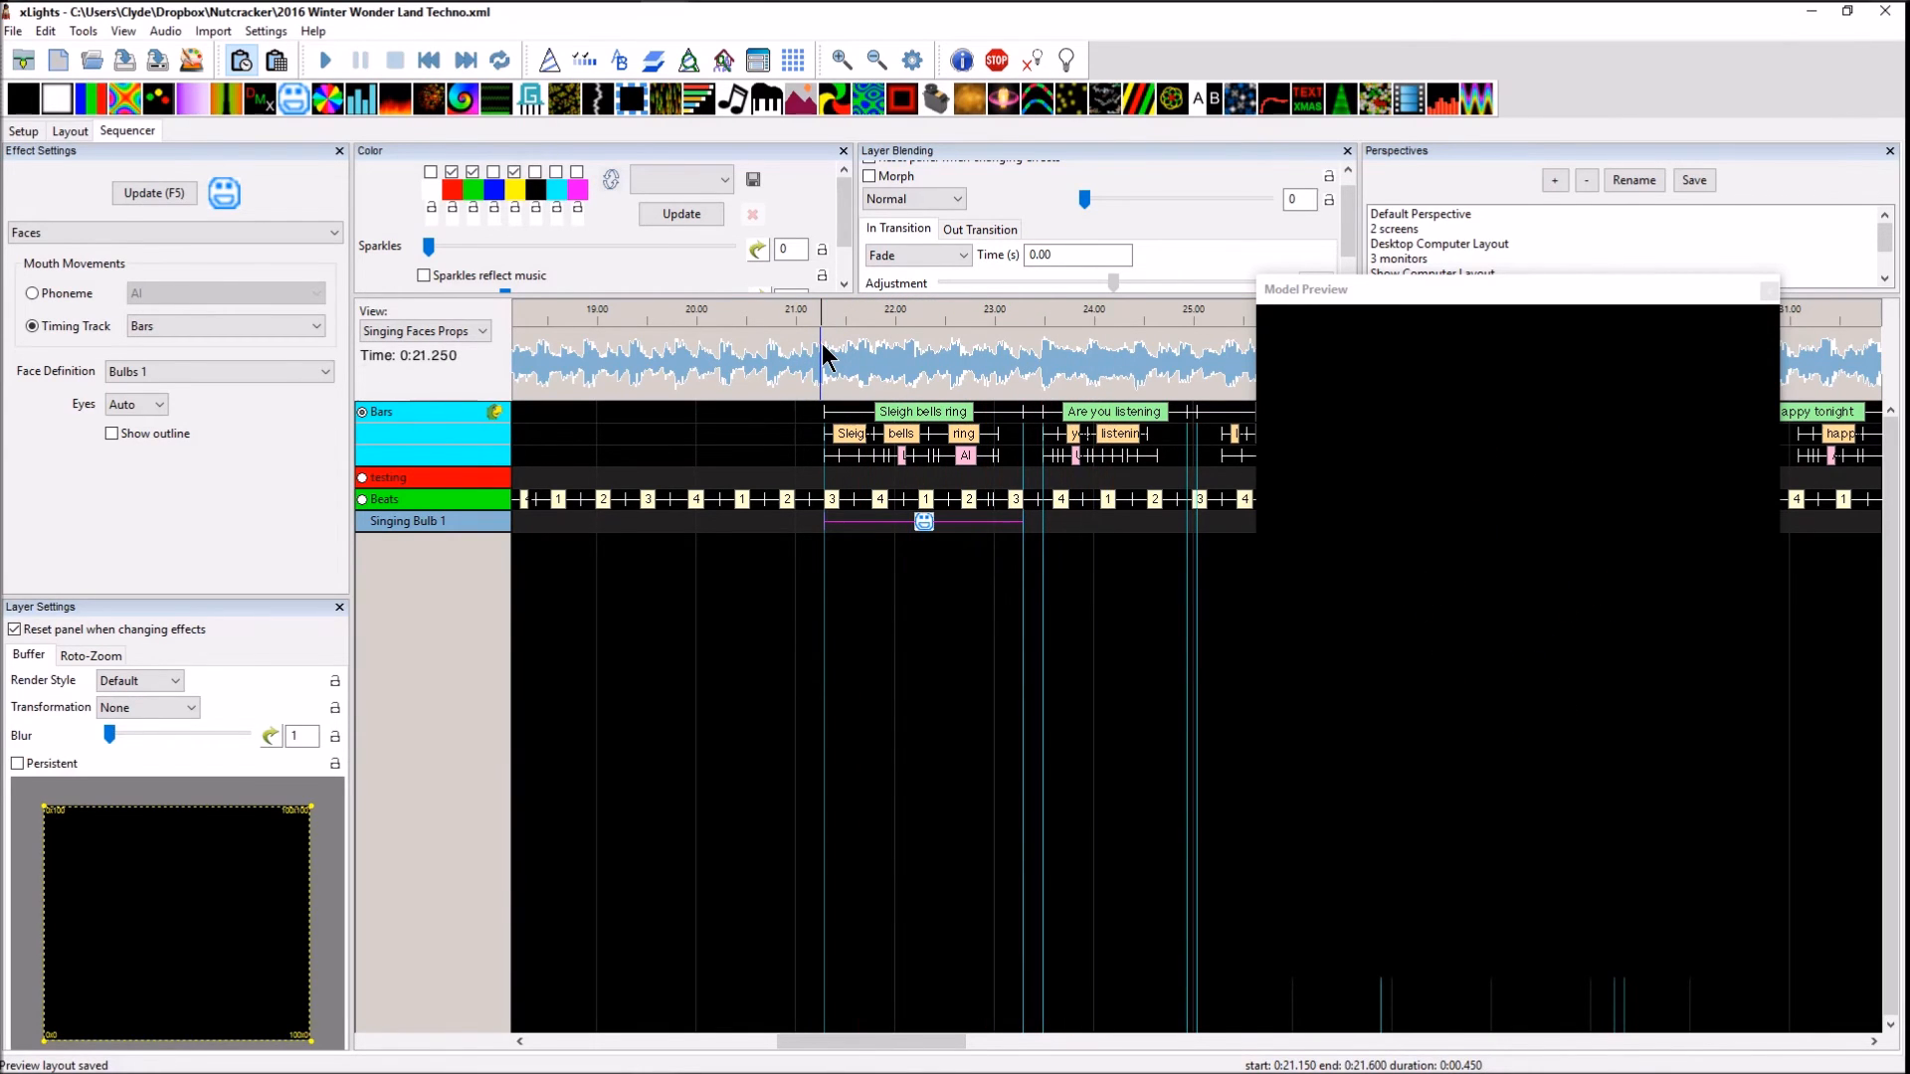
Extend the Faces effect on Singing Bulb 1 to about 0:31 and play it from 0:21.100
{"action": "left_click_drag", "start_coordinate": [1023, 521], "coordinate": [1236, 522]}
{"action": "scroll", "coordinate": [1237, 522], "scroll_direction": "down", "scroll_amount": 1}
{"action": "scroll", "coordinate": [1056, 539], "scroll_direction": "right", "scroll_amount": 6}
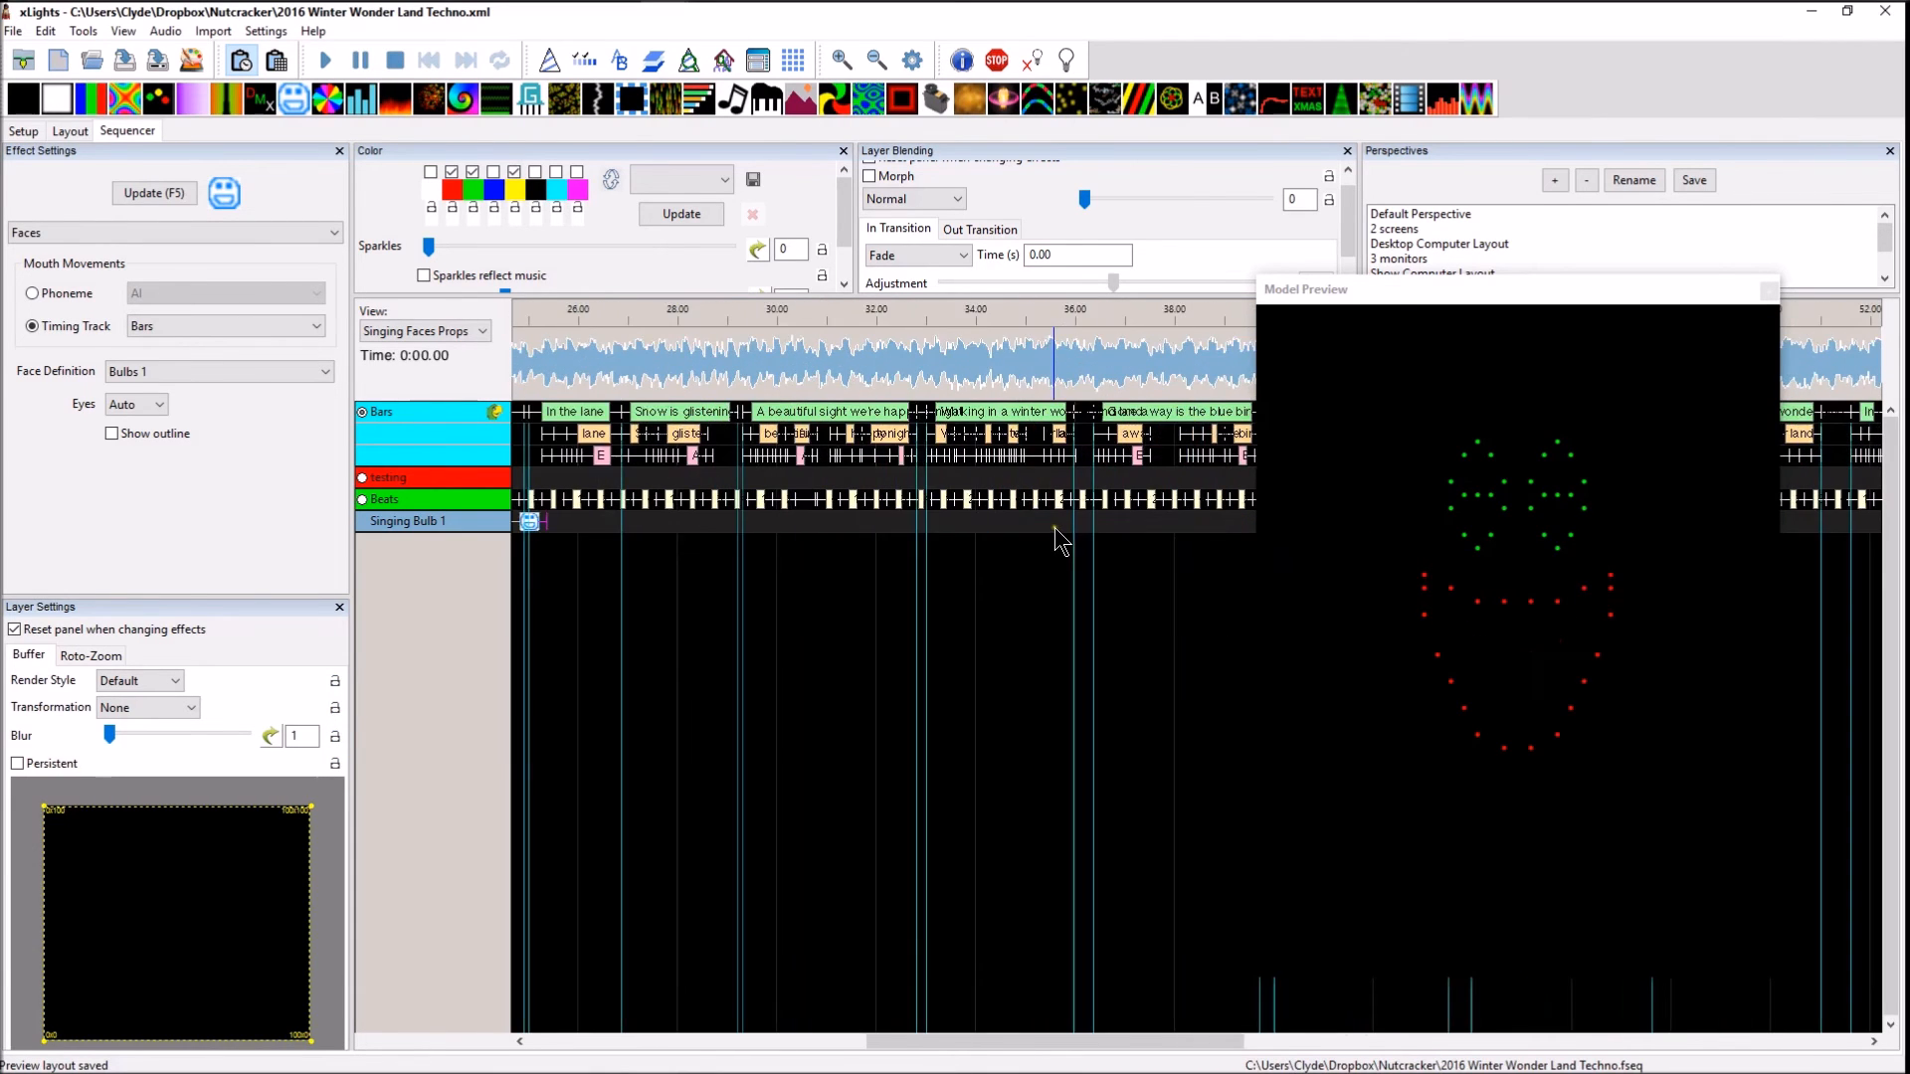
{"action": "scroll", "coordinate": [878, 547], "scroll_direction": "left", "scroll_amount": 5}
{"action": "left_click_drag", "start_coordinate": [960, 522], "coordinate": [1238, 525]}
{"action": "left_click", "coordinate": [748, 358]}
{"action": "key", "text": "space"}
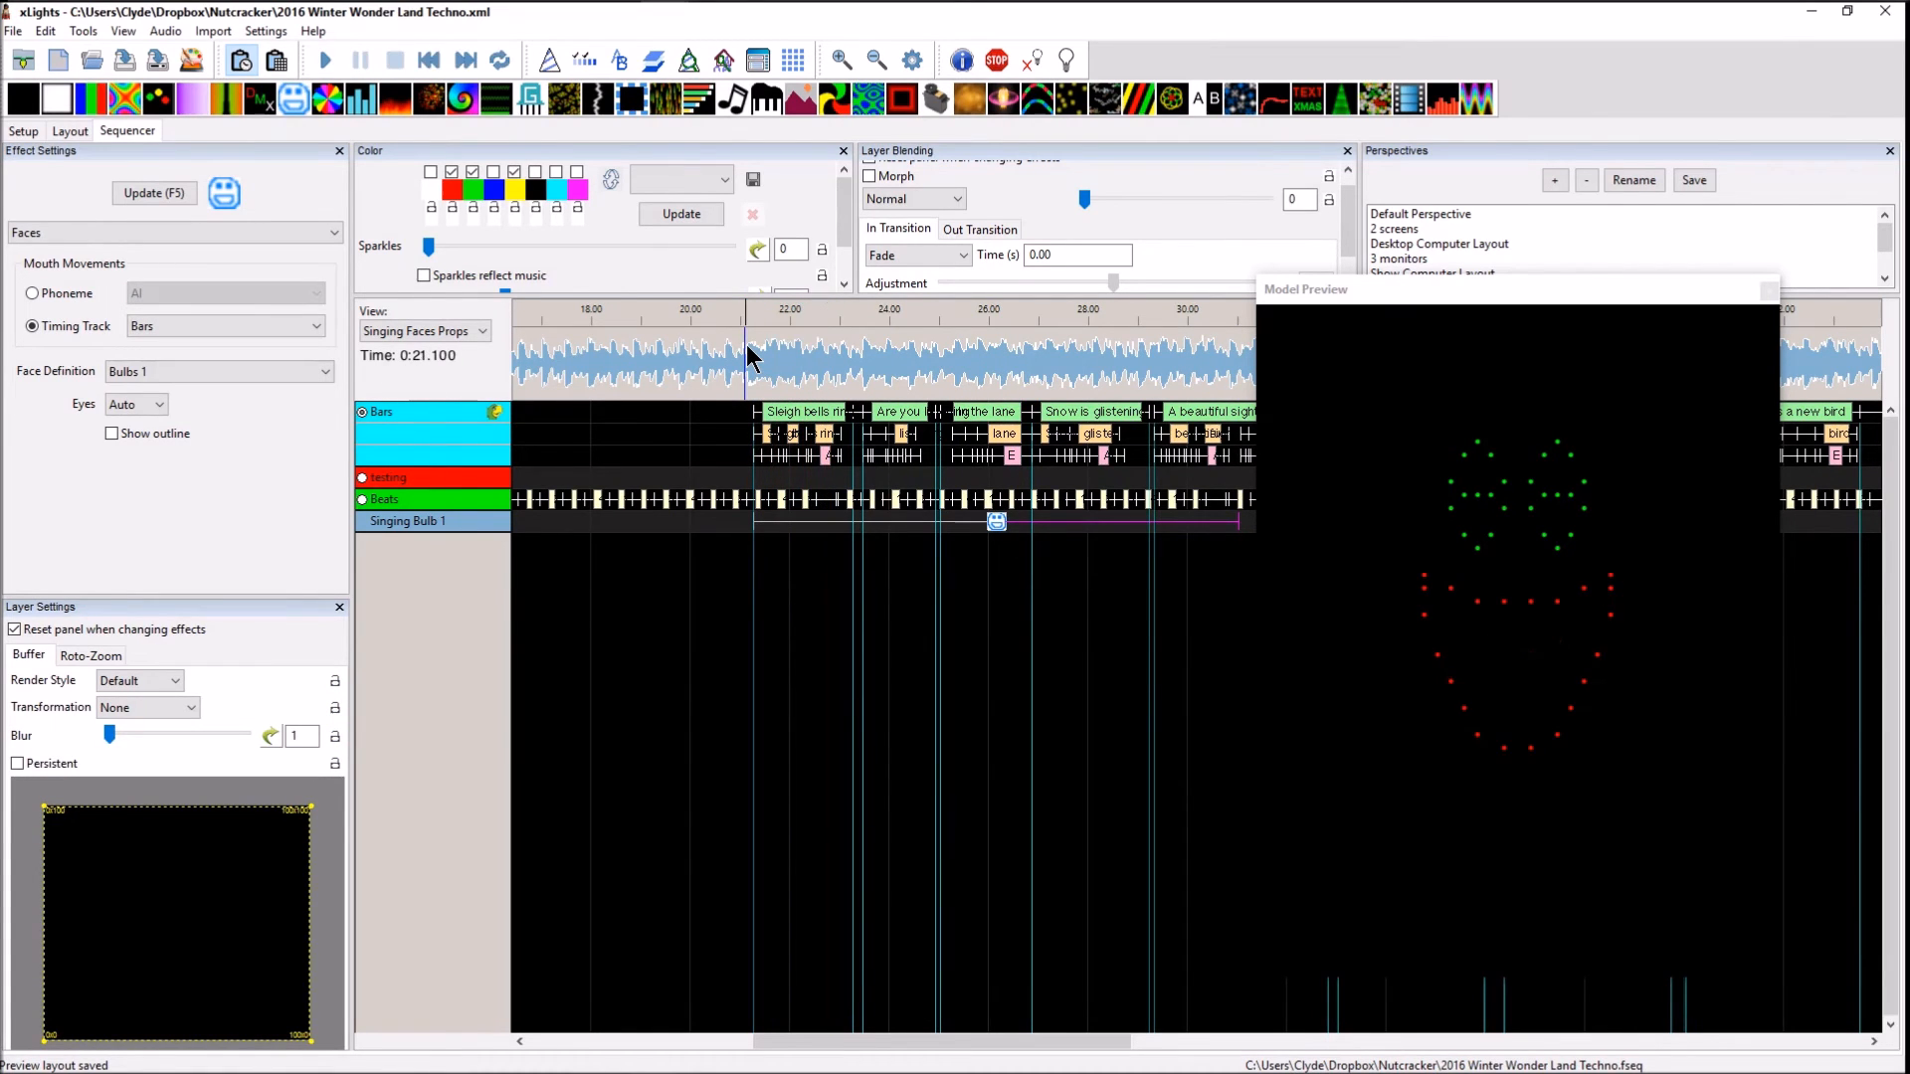
Enable Show outline on the Faces effect with white, red and green as active colors, and play the result
{"action": "left_click", "coordinate": [140, 400]}
{"action": "left_click", "coordinate": [140, 400]}
{"action": "left_click", "coordinate": [175, 434]}
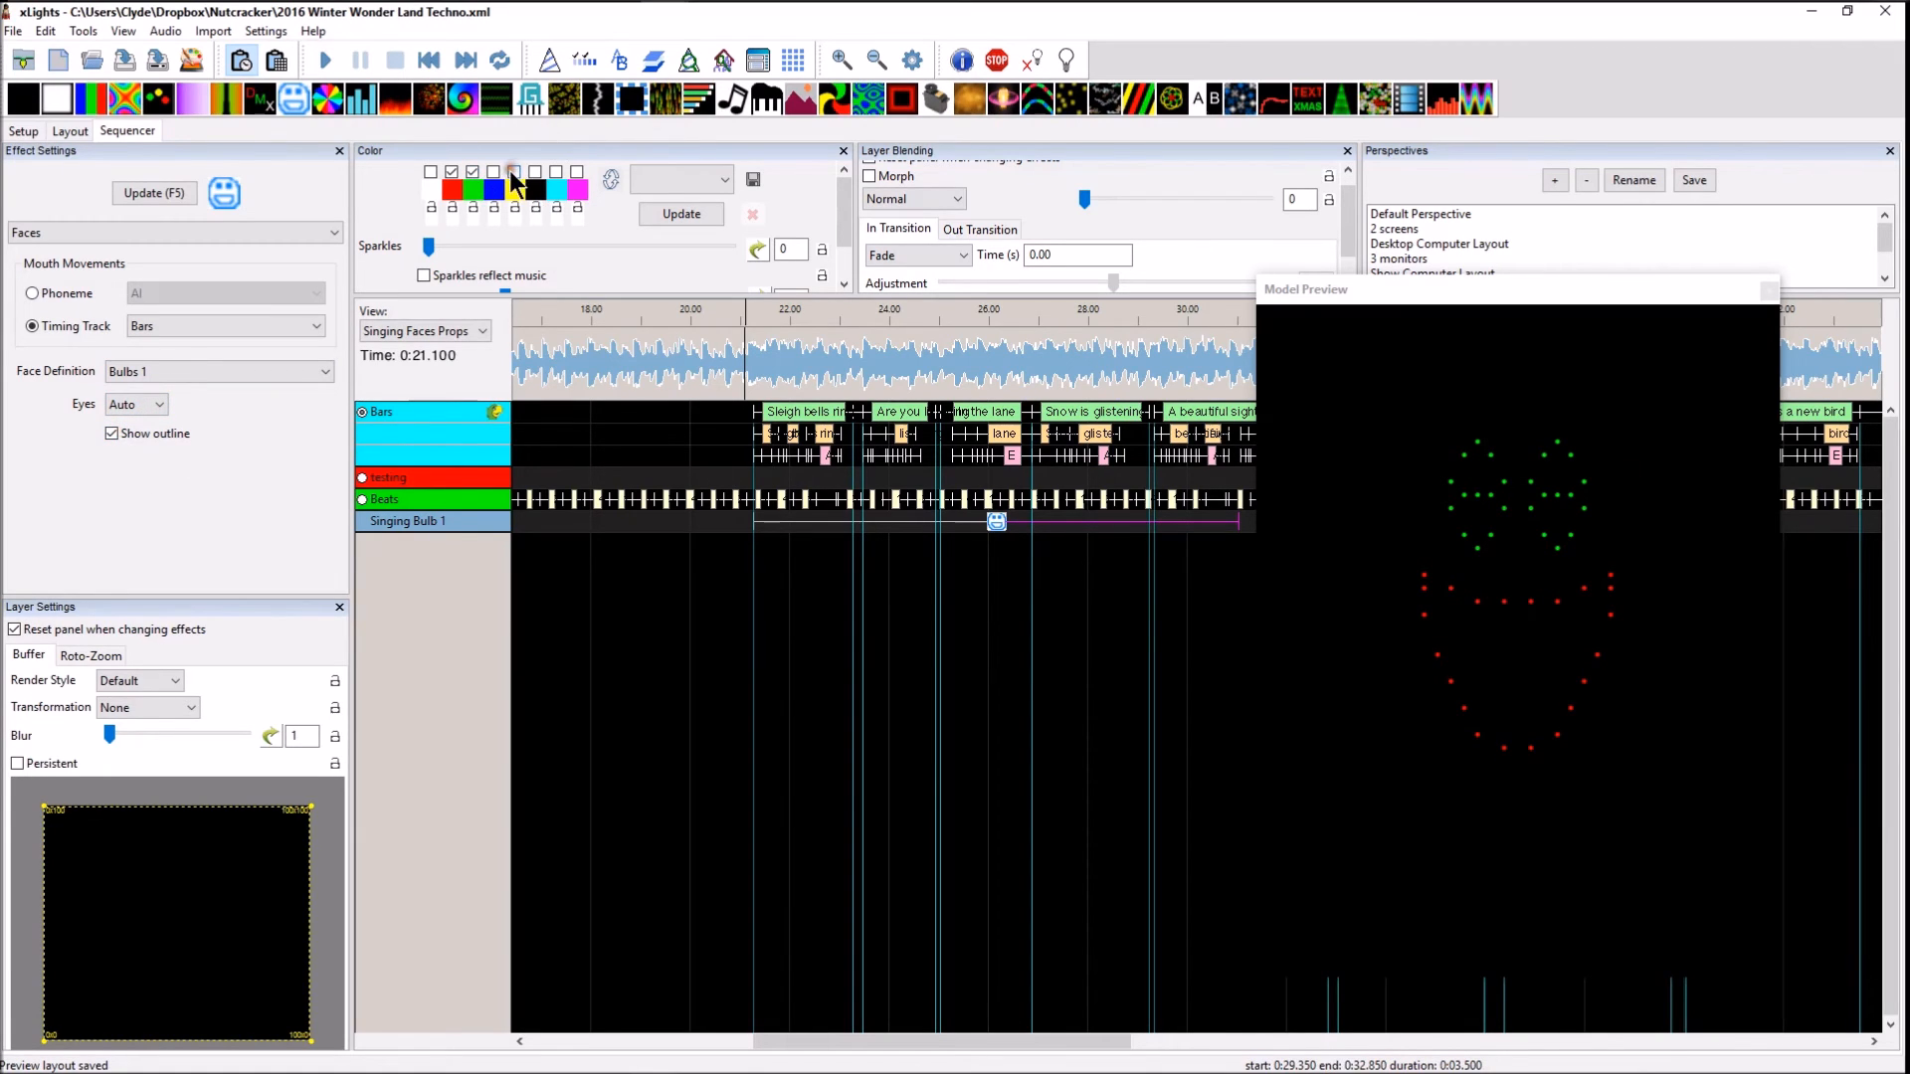
{"action": "left_click", "coordinate": [430, 172]}
{"action": "left_click", "coordinate": [1001, 522]}
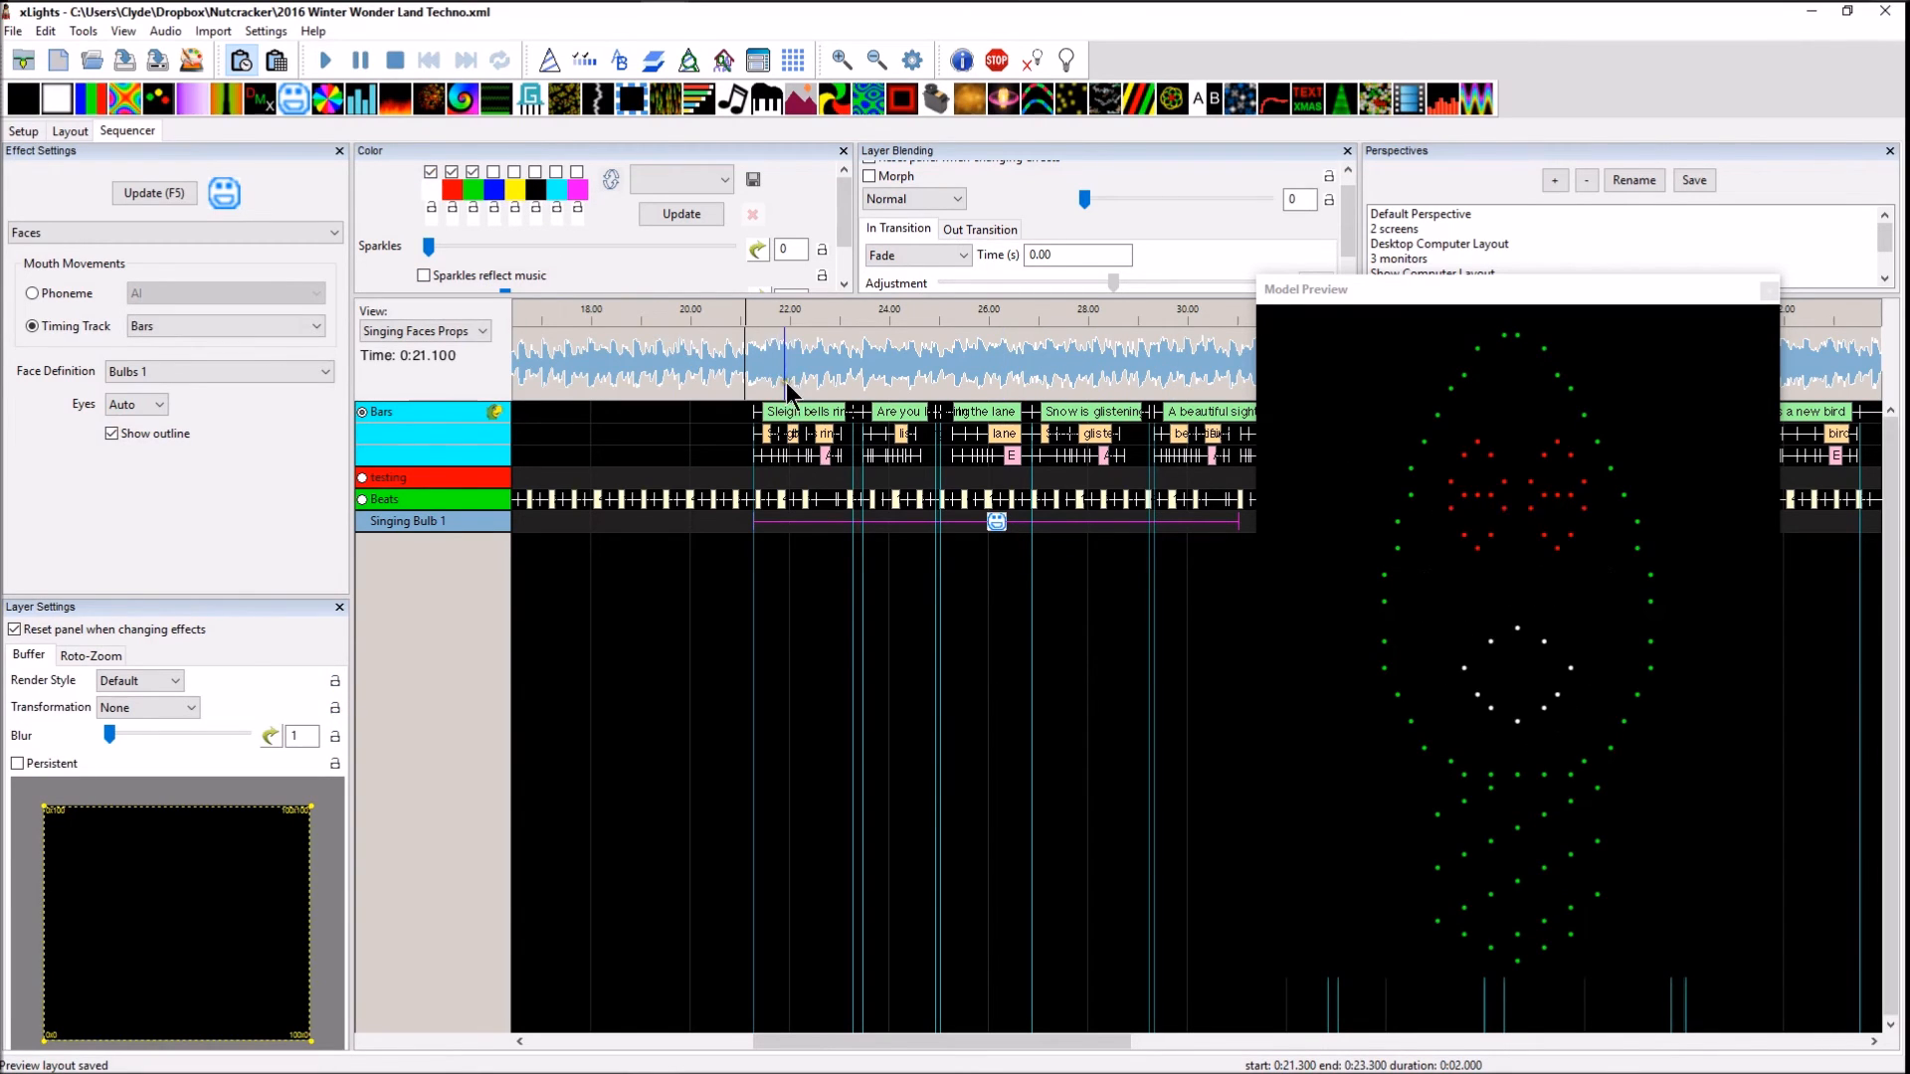
{"action": "key", "text": "space"}
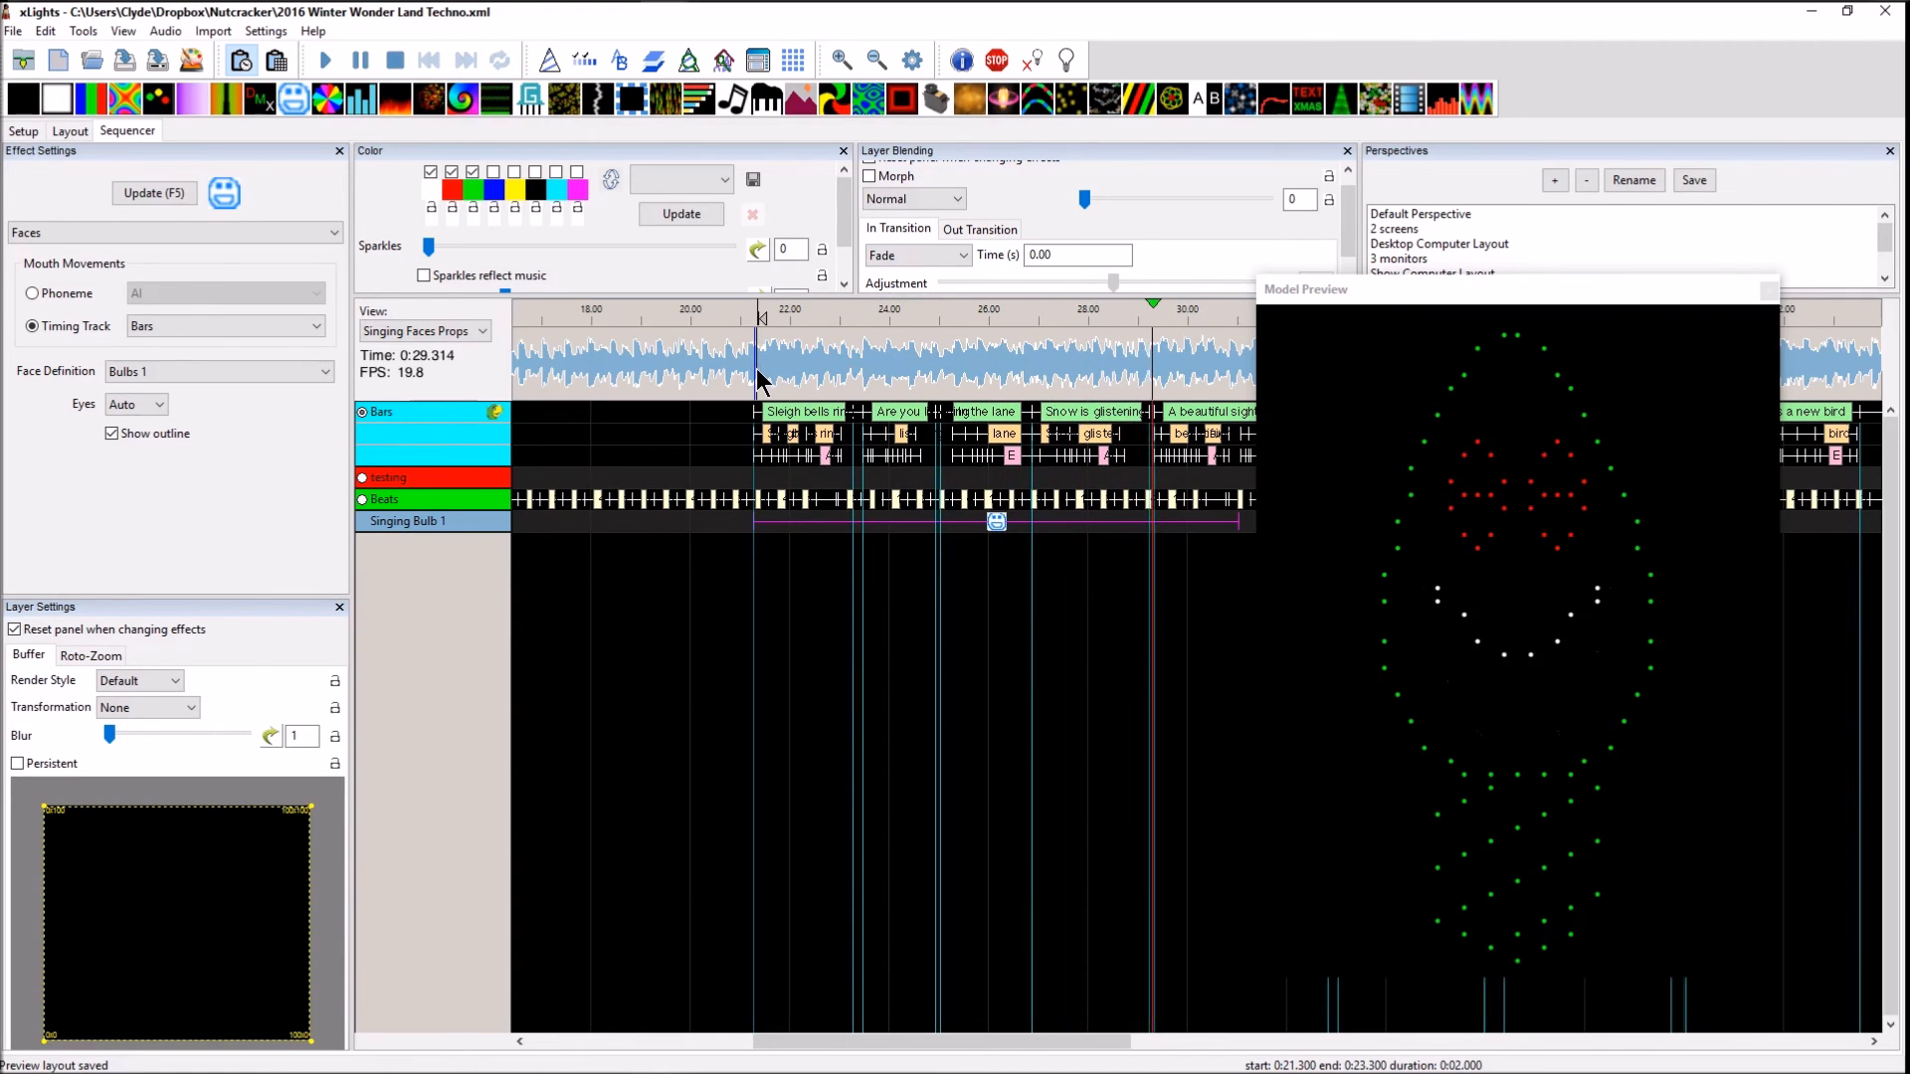
{"action": "key", "text": "space"}
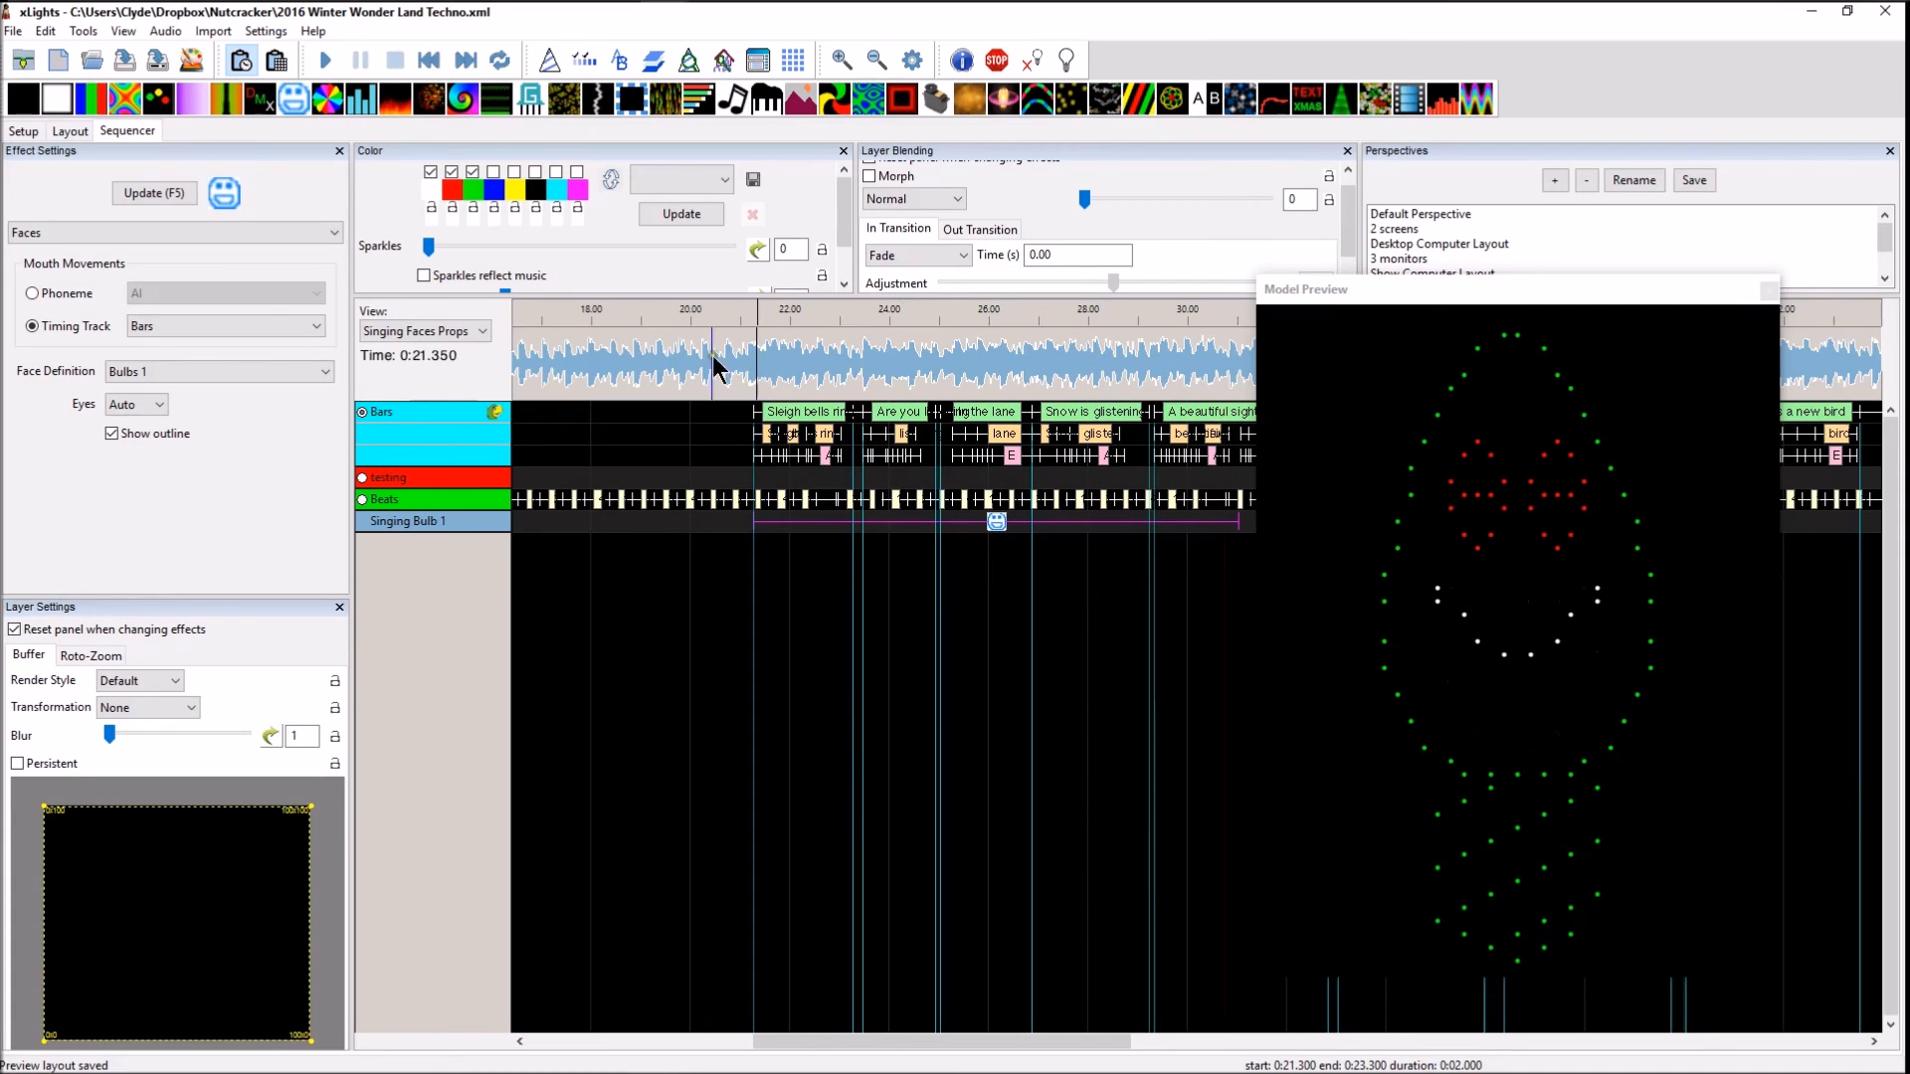
Set the Singing Bulb 1 model's pixel size to 5 in the layout and save it
{"action": "left_click", "coordinate": [55, 126]}
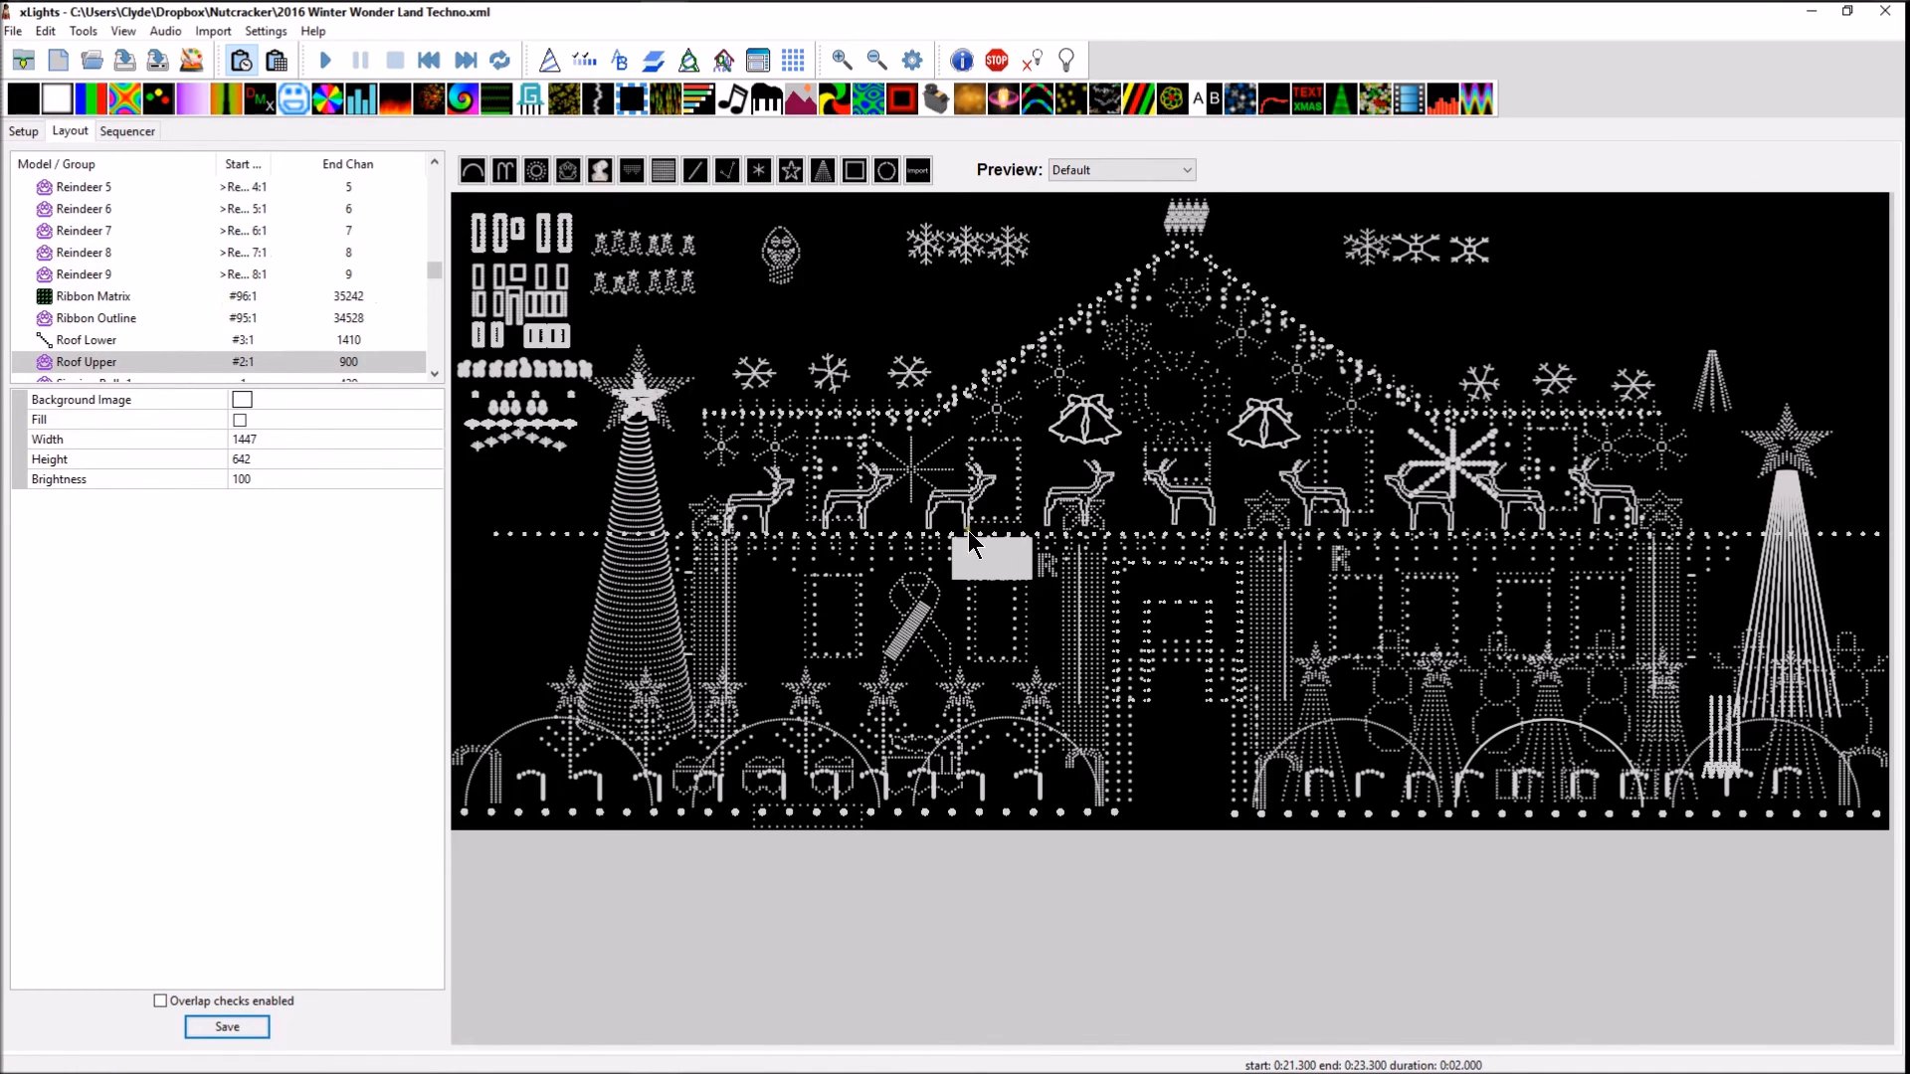
{"action": "left_click", "coordinate": [782, 265]}
{"action": "left_click", "coordinate": [782, 294]}
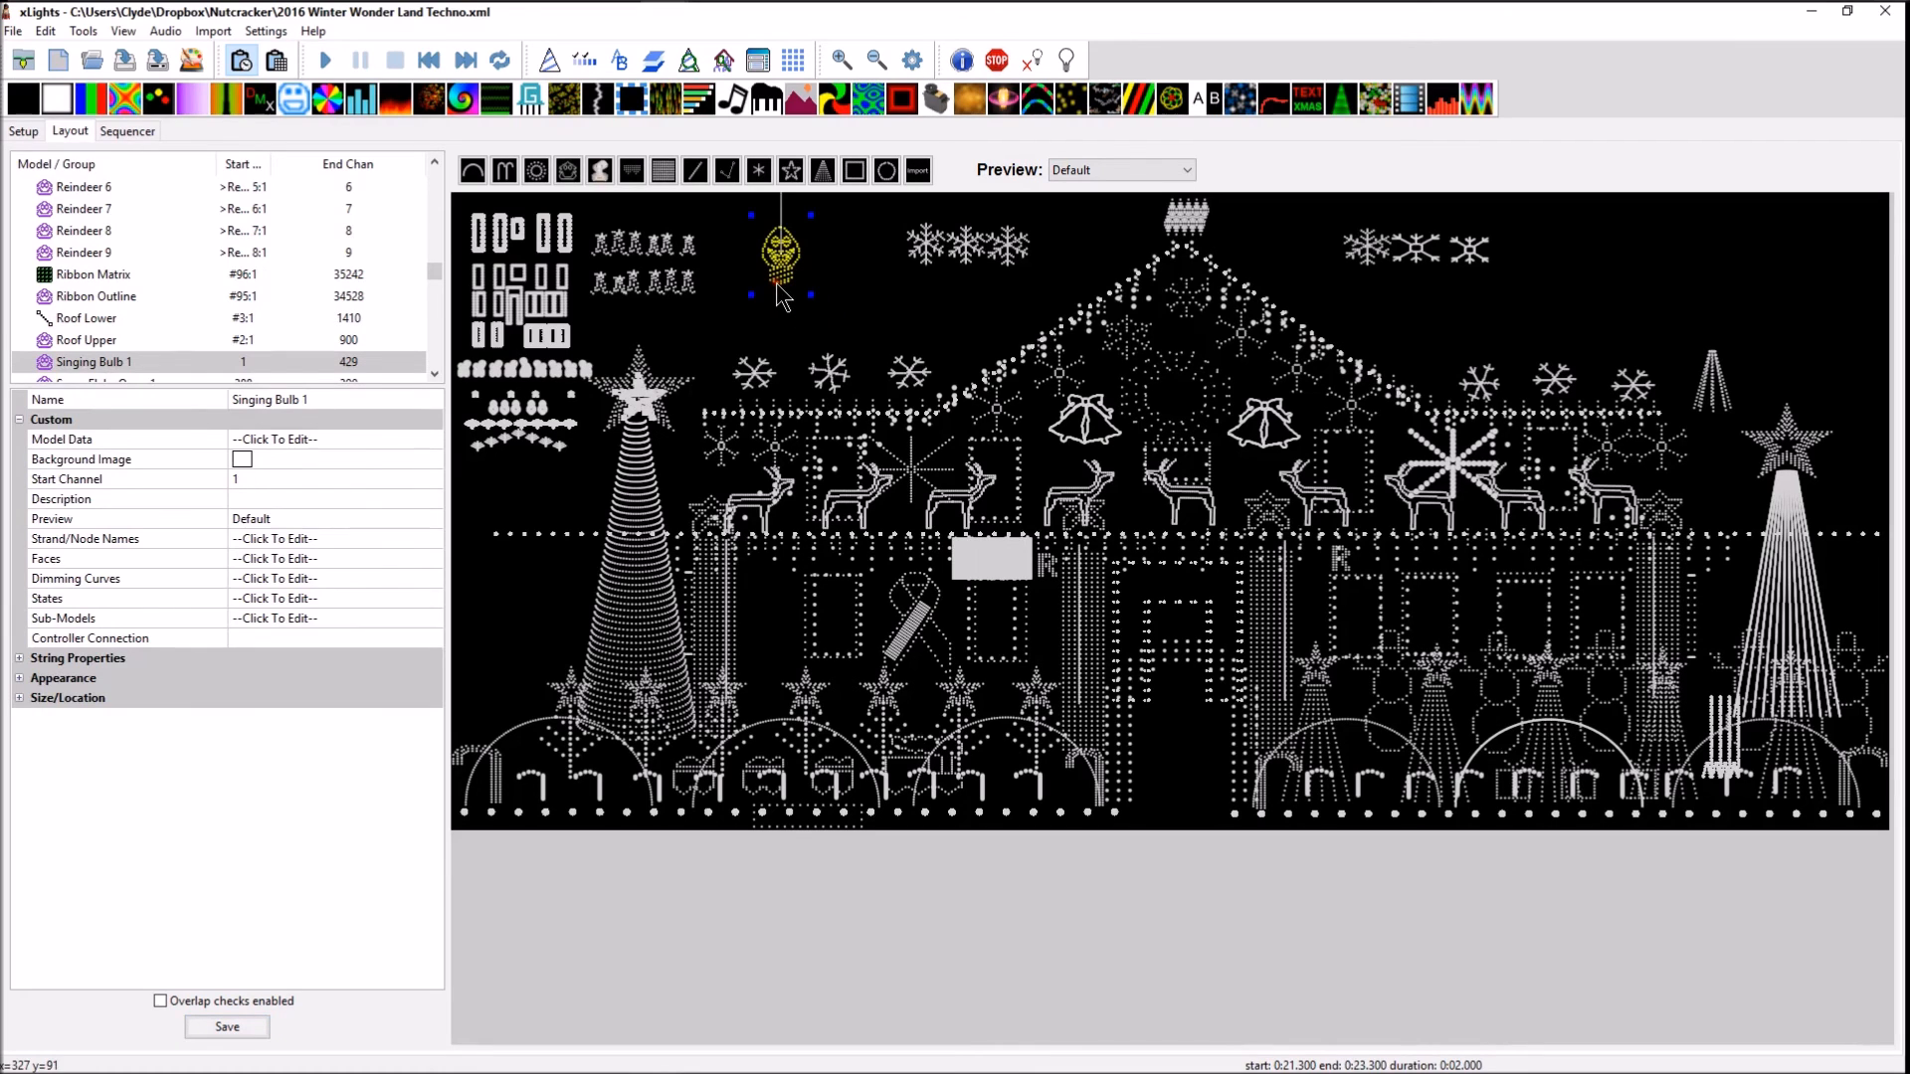
{"action": "left_click", "coordinate": [19, 680]}
{"action": "left_click", "coordinate": [316, 697]}
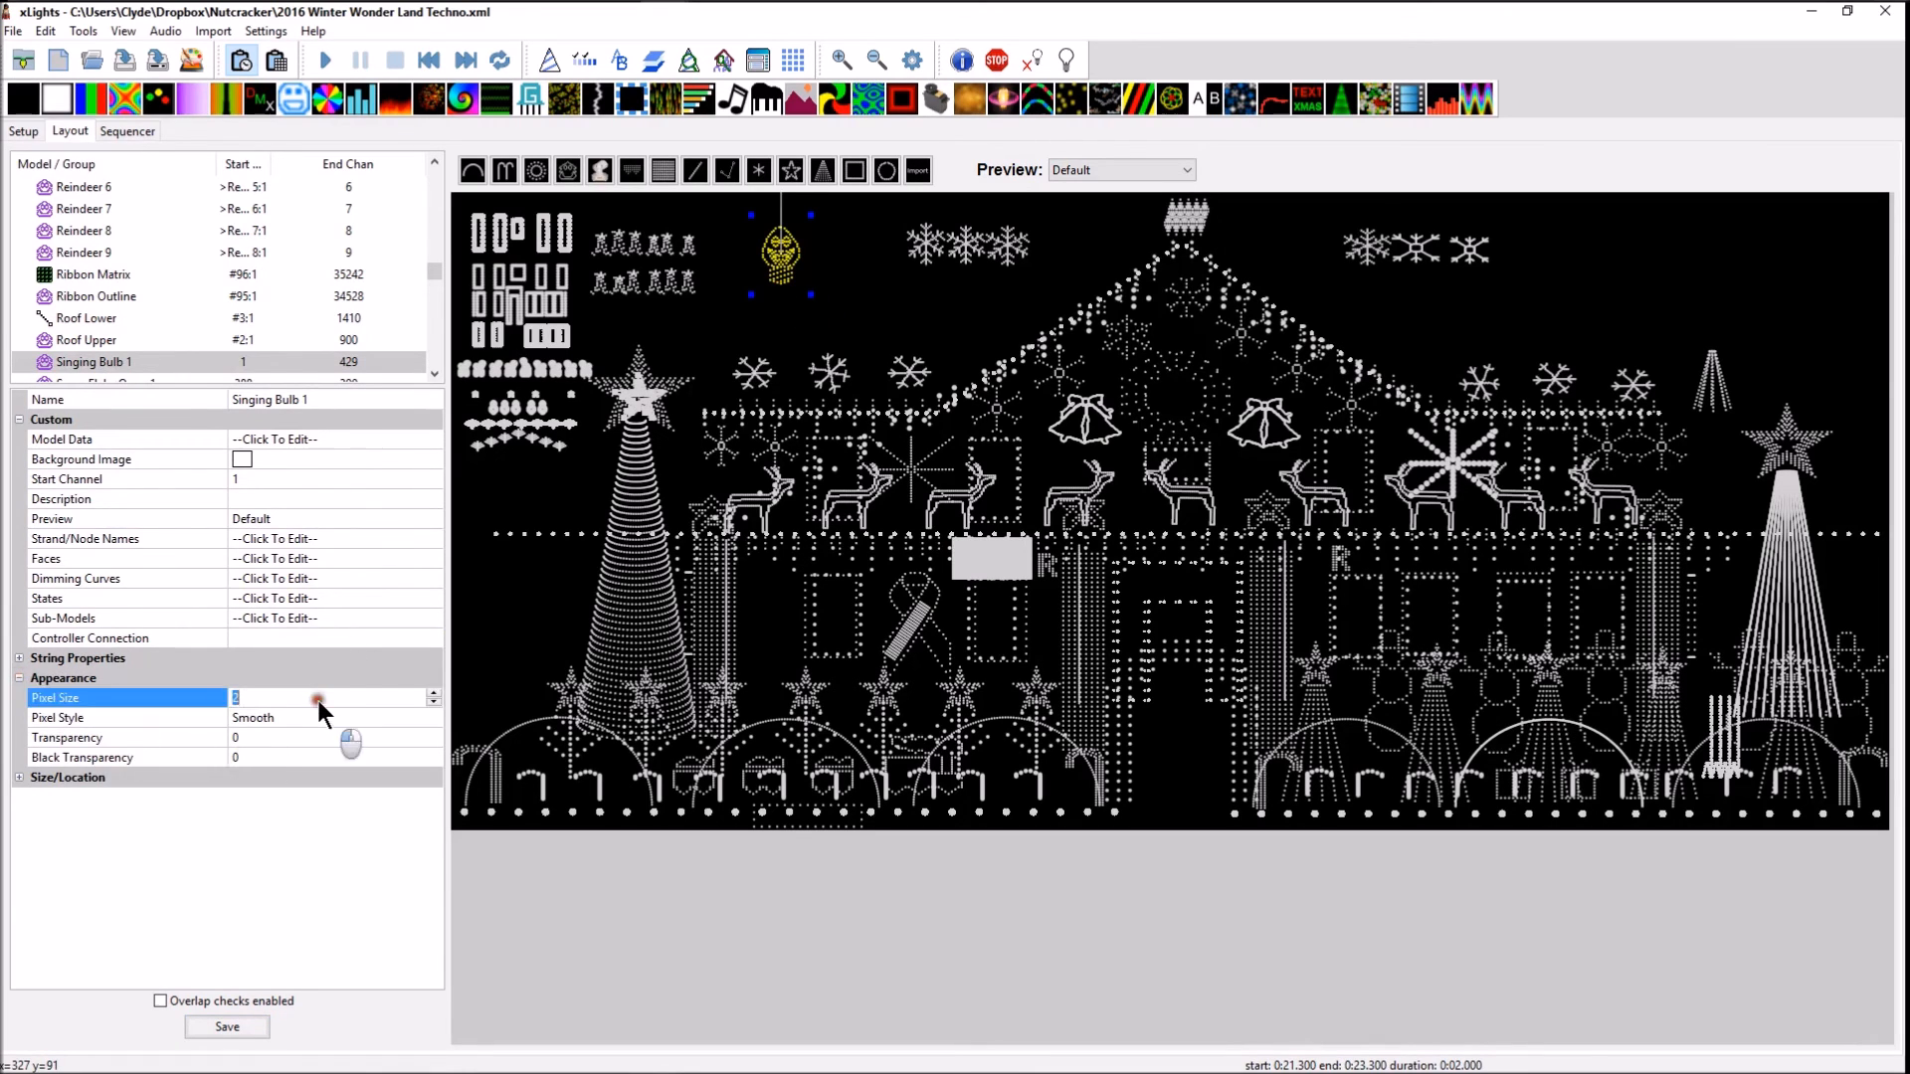
{"action": "left_click", "coordinate": [434, 694]}
{"action": "left_click", "coordinate": [434, 694]}
{"action": "left_click", "coordinate": [433, 694]}
{"action": "left_click", "coordinate": [434, 694]}
{"action": "left_click", "coordinate": [433, 703]}
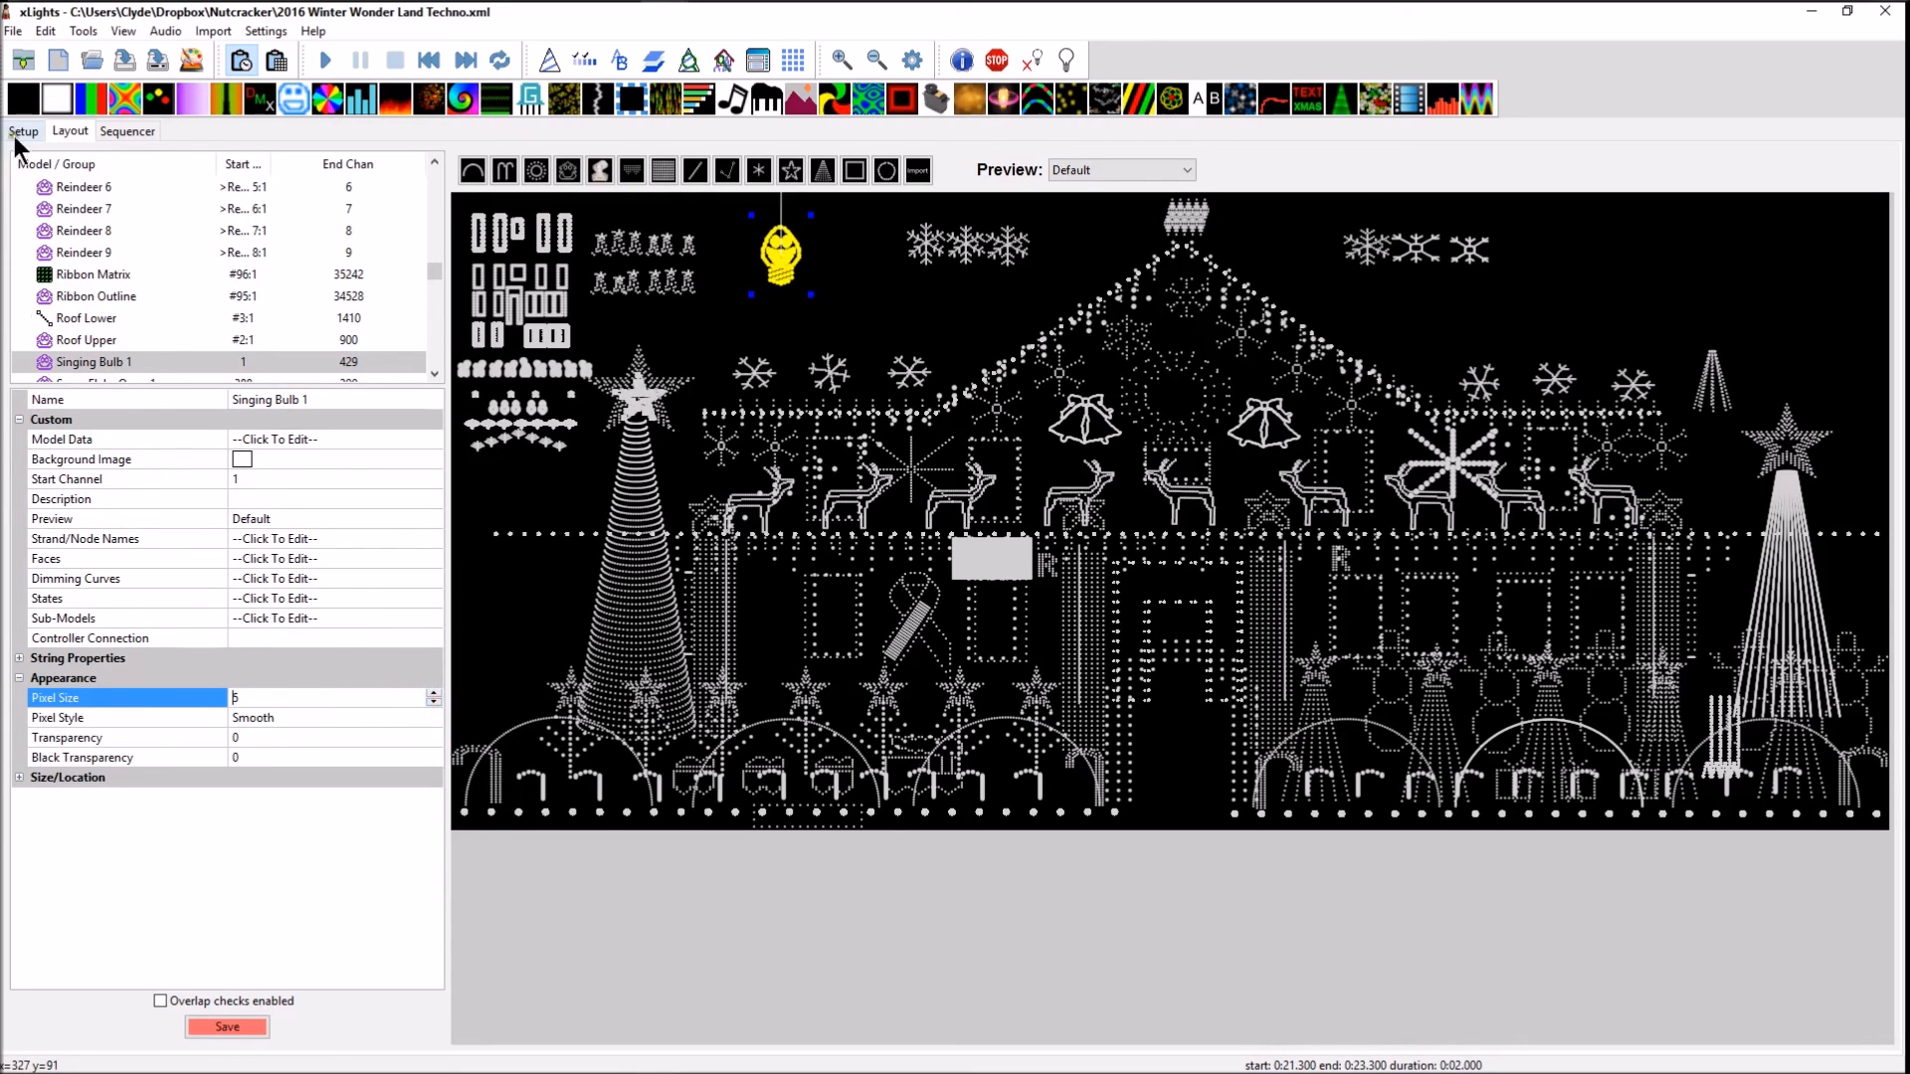
{"action": "left_click", "coordinate": [227, 1027]}
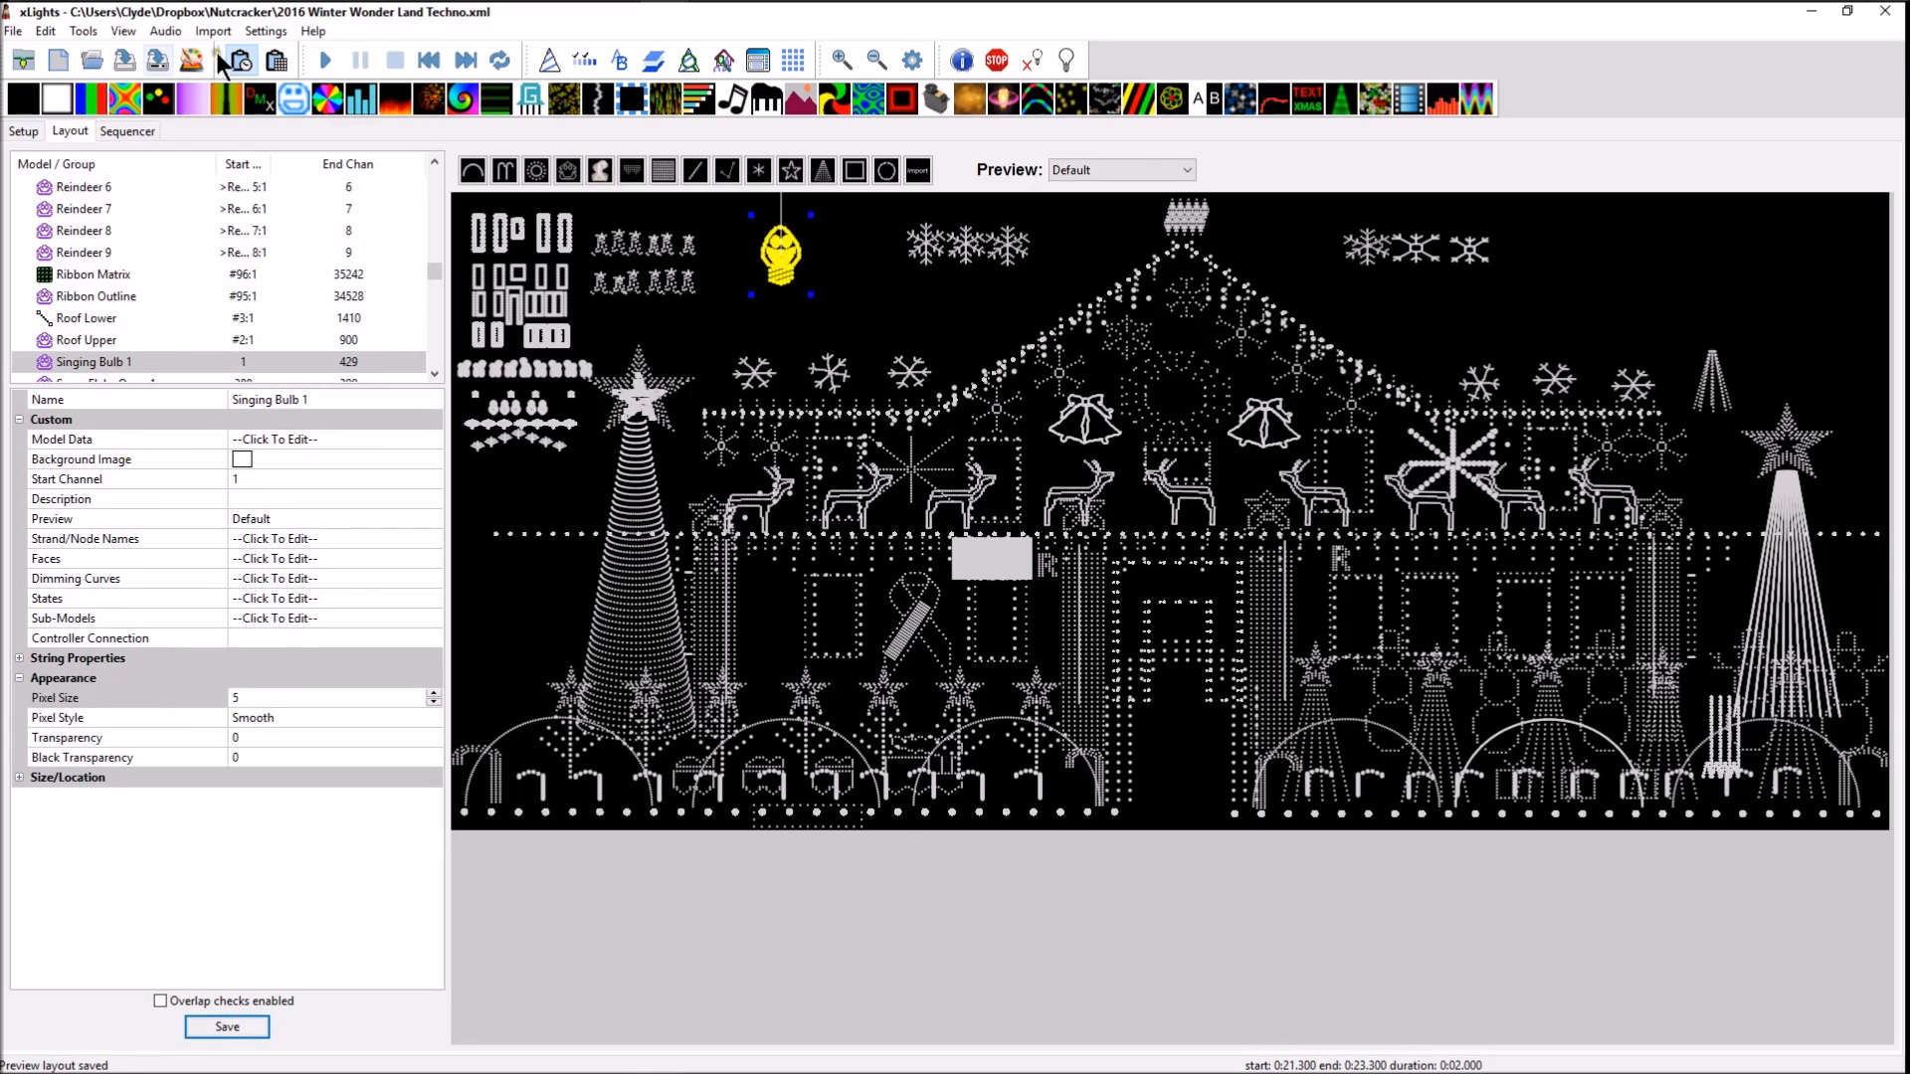
Play the Faces effect in the sequence from 0:21.350 to check the enlarged pixels, and stop playback
{"action": "left_click", "coordinate": [127, 130]}
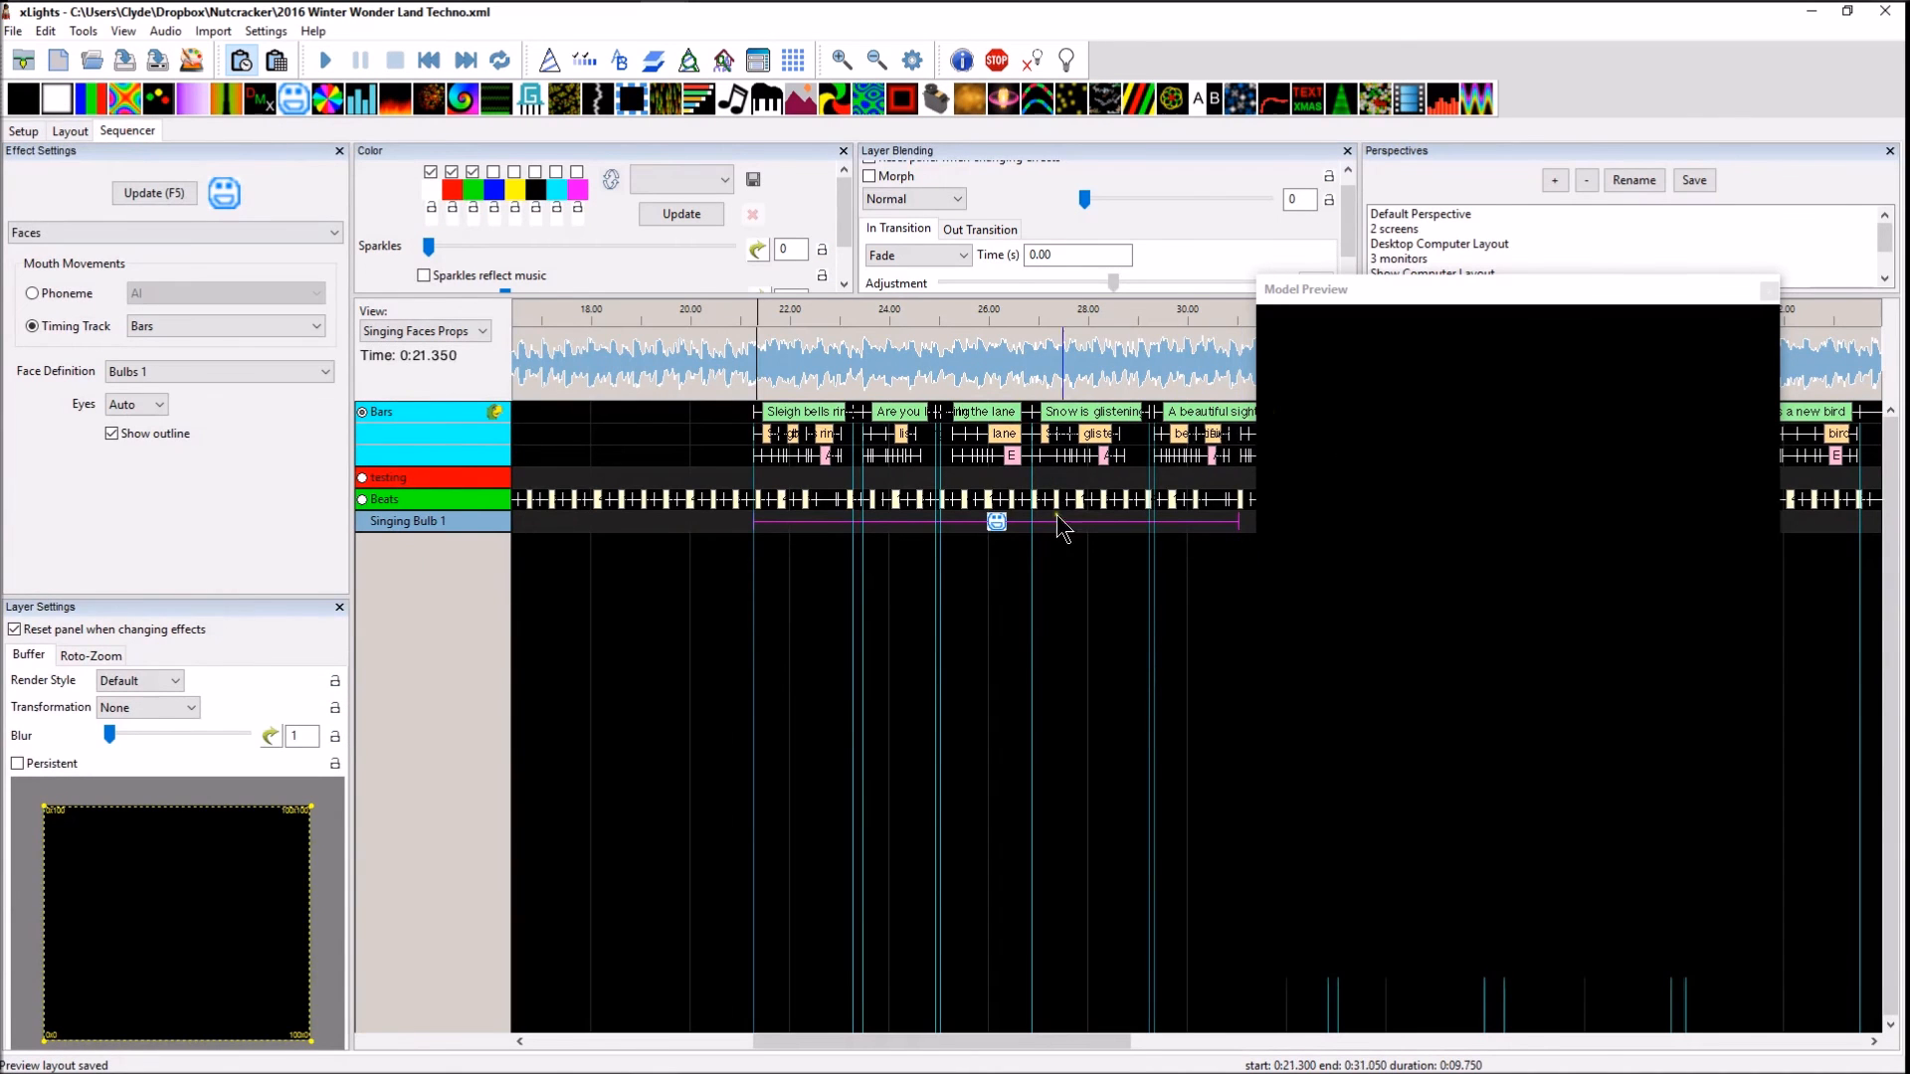
{"action": "left_click", "coordinate": [997, 522]}
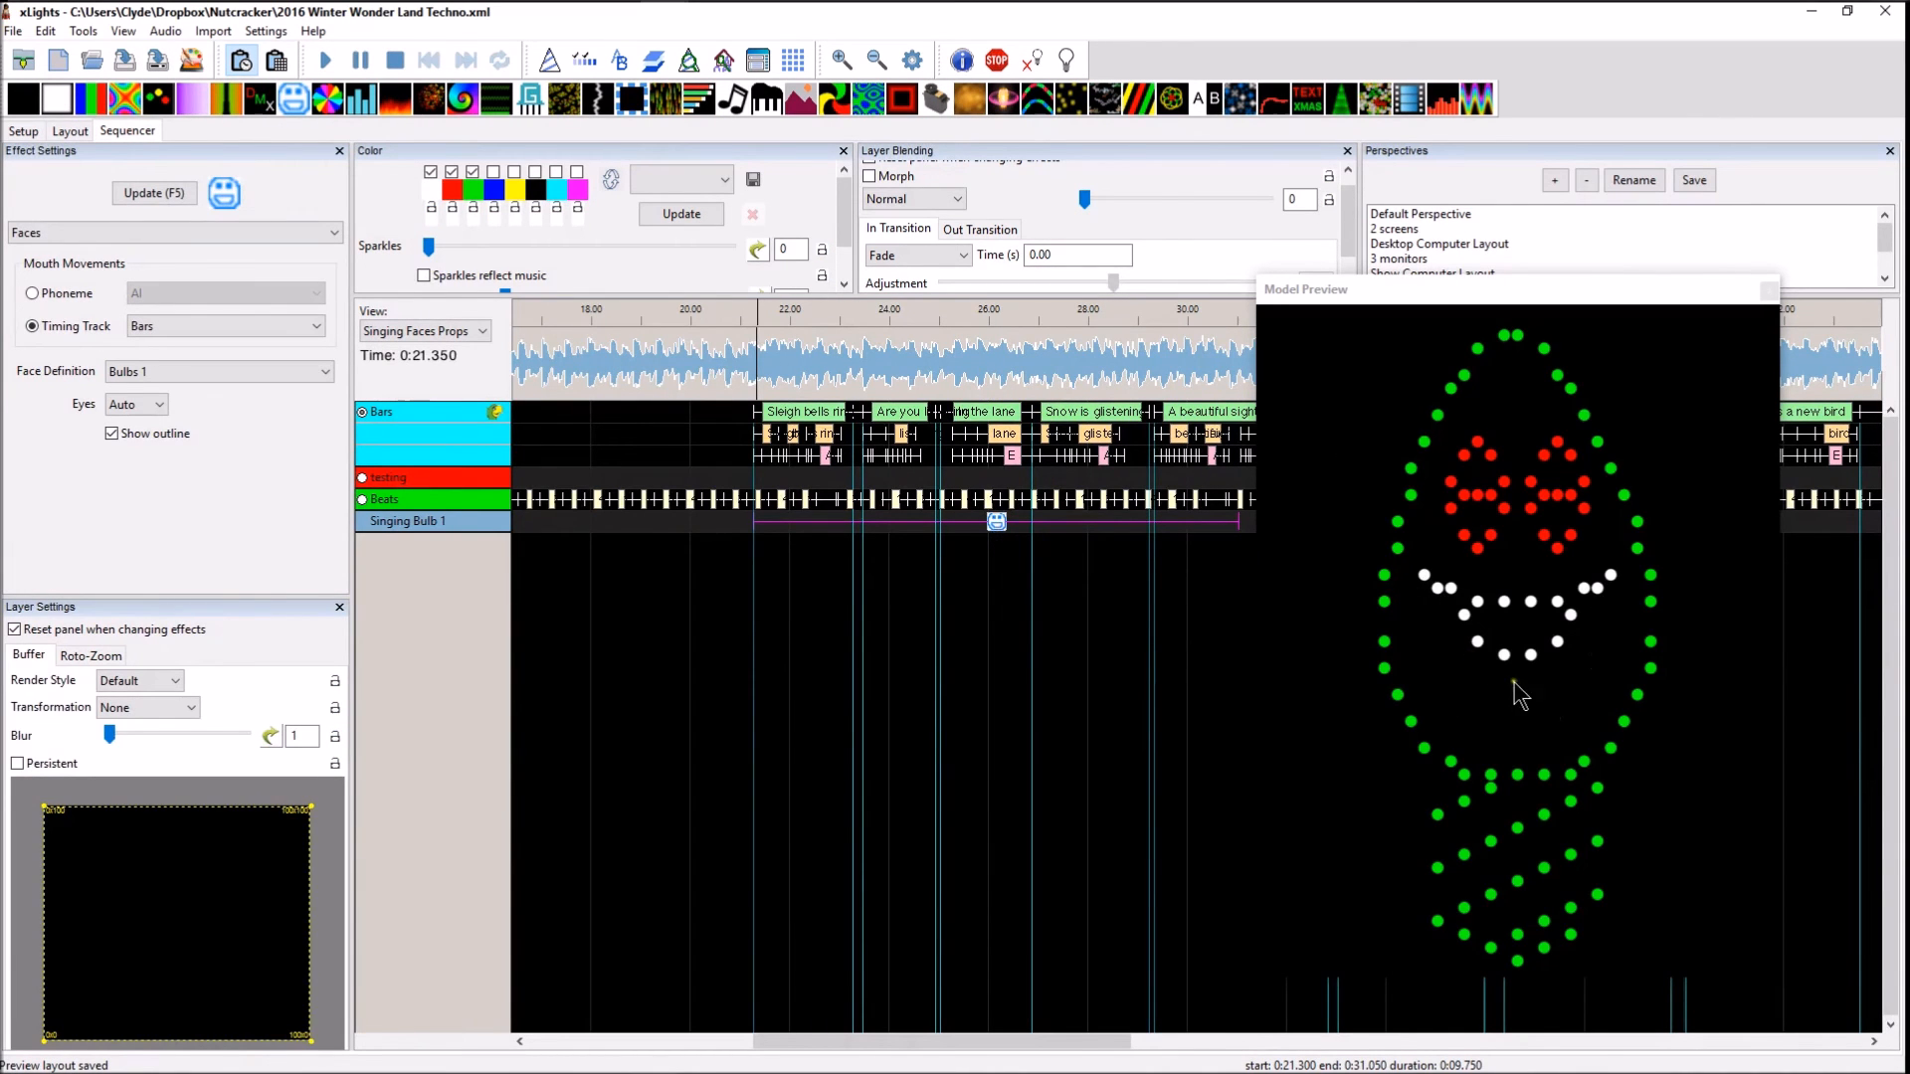
{"action": "left_click", "coordinate": [763, 361]}
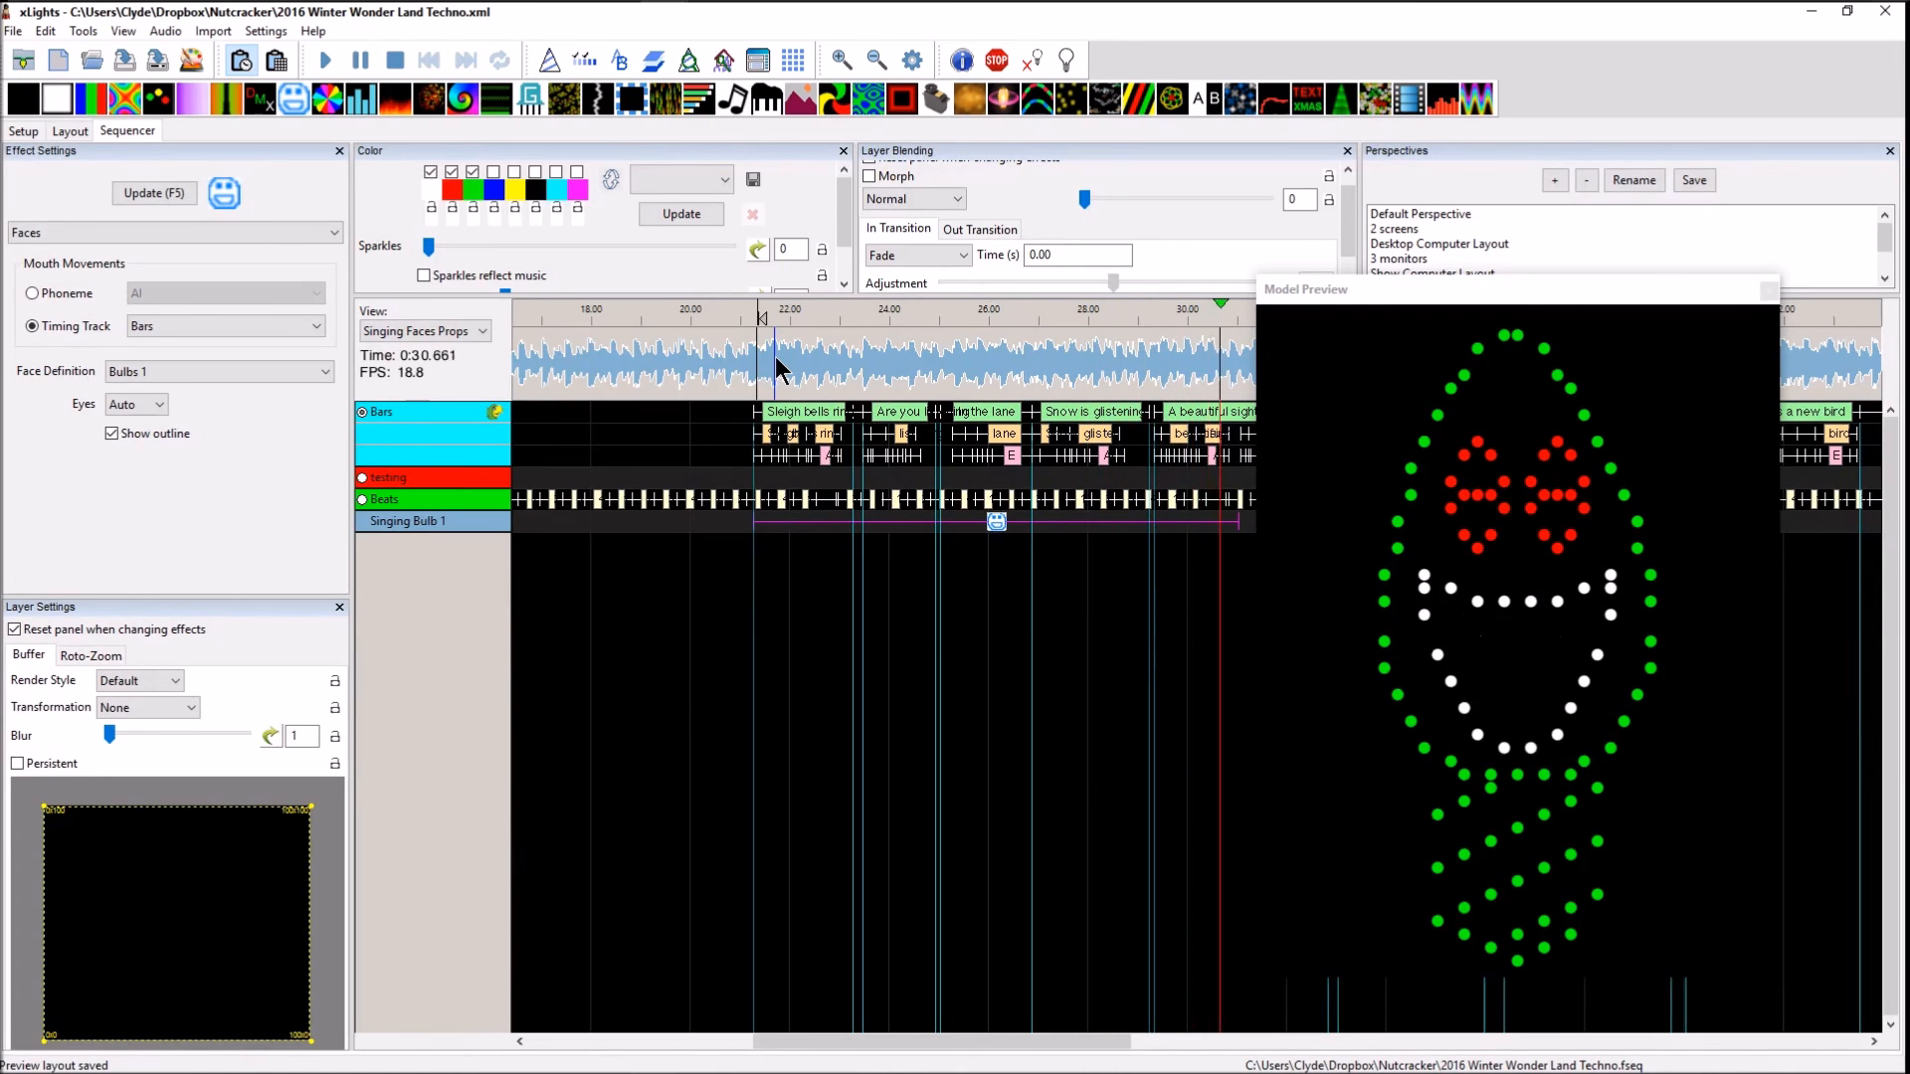
{"action": "key", "text": "space"}
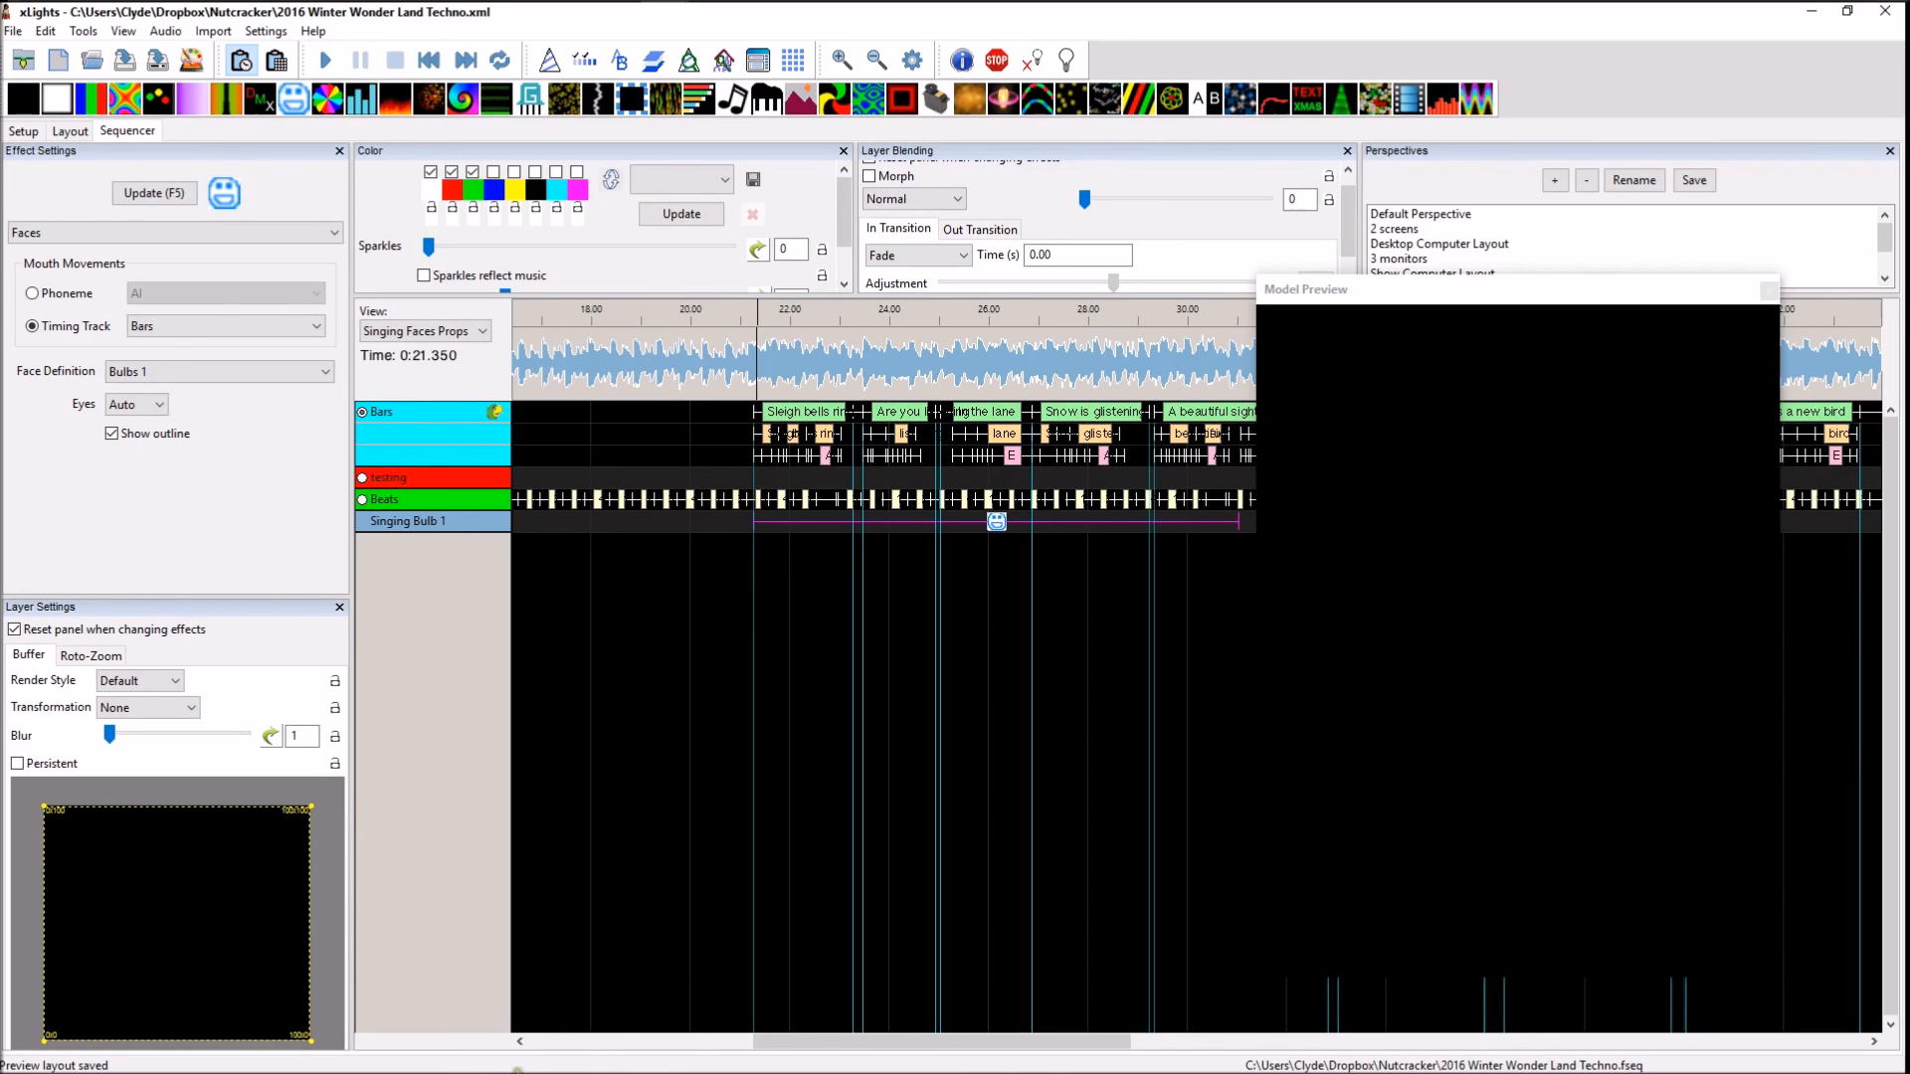
Examine the Bulbs 1 face definition's node ranges for the Singing Bulb 1 model, and close it without changes
{"action": "mouse_move", "coordinate": [420, 1045]}
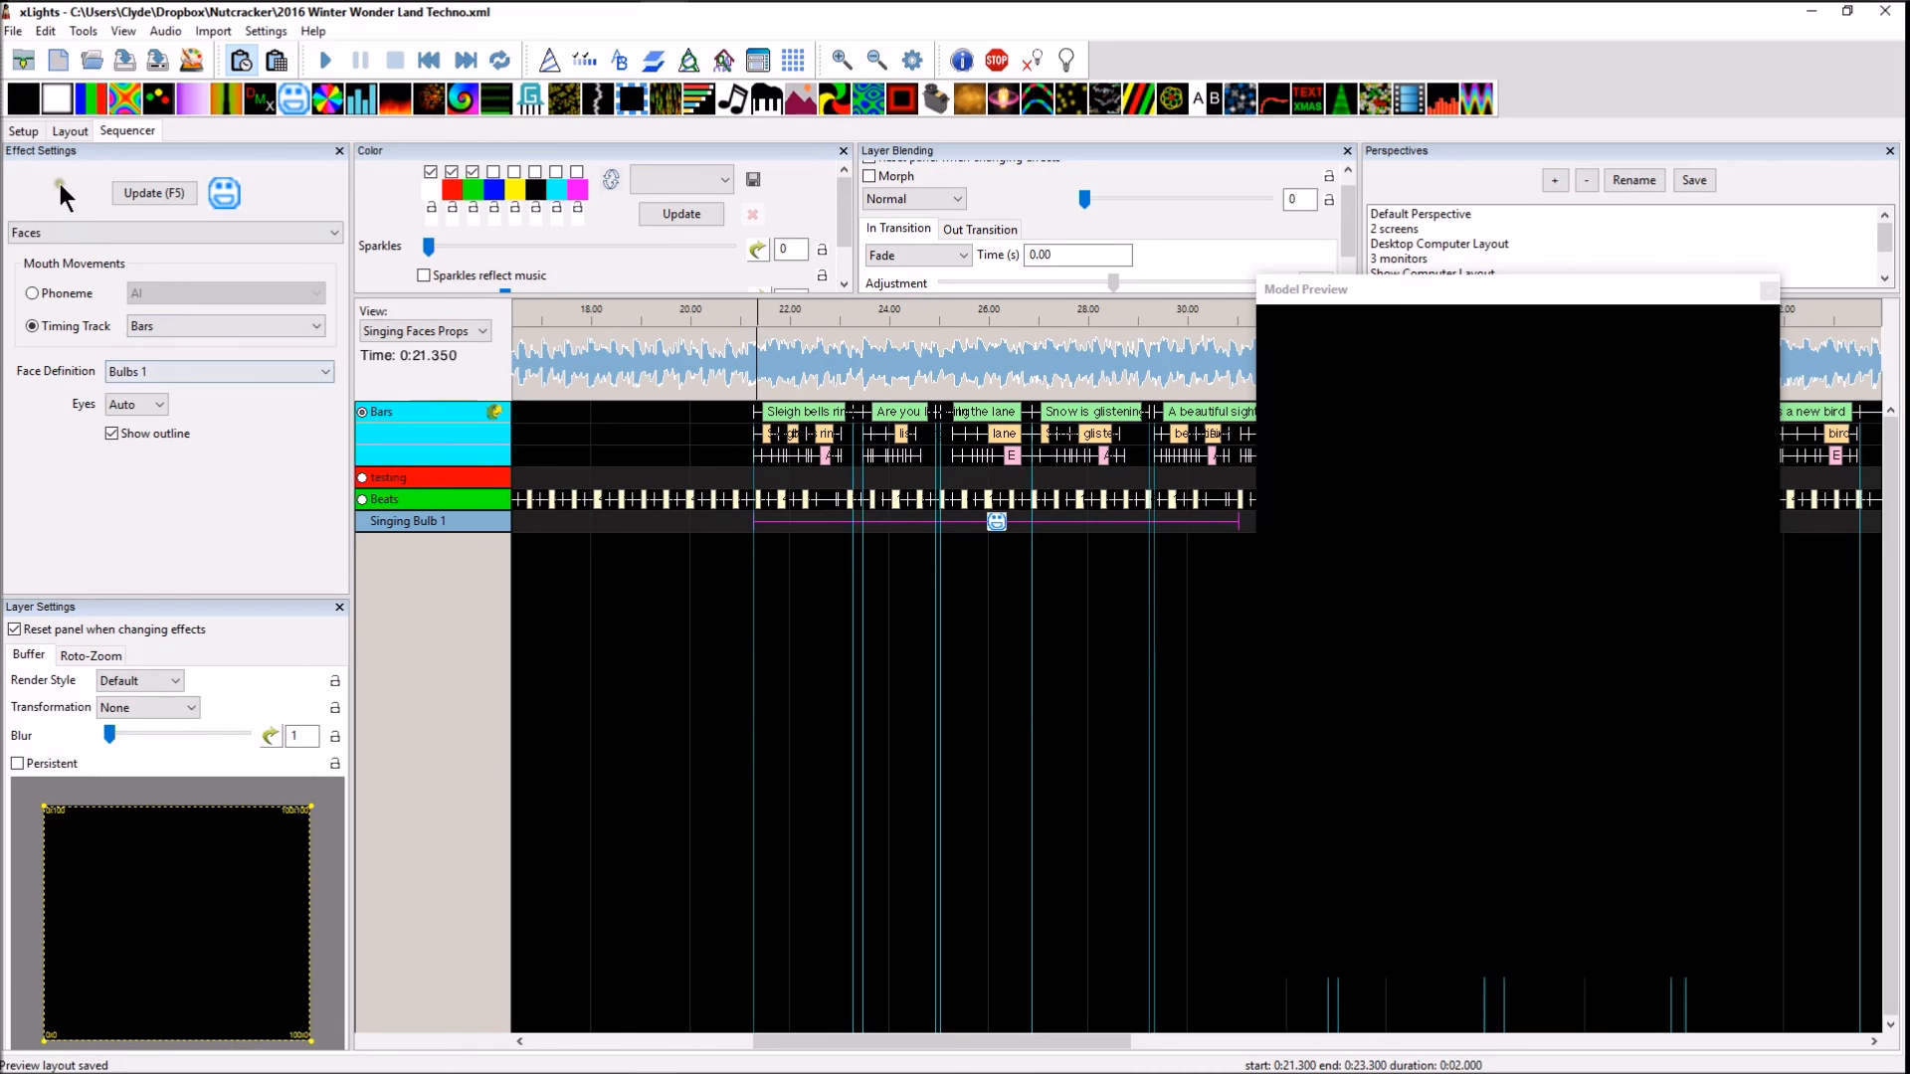
{"action": "left_click", "coordinate": [68, 130]}
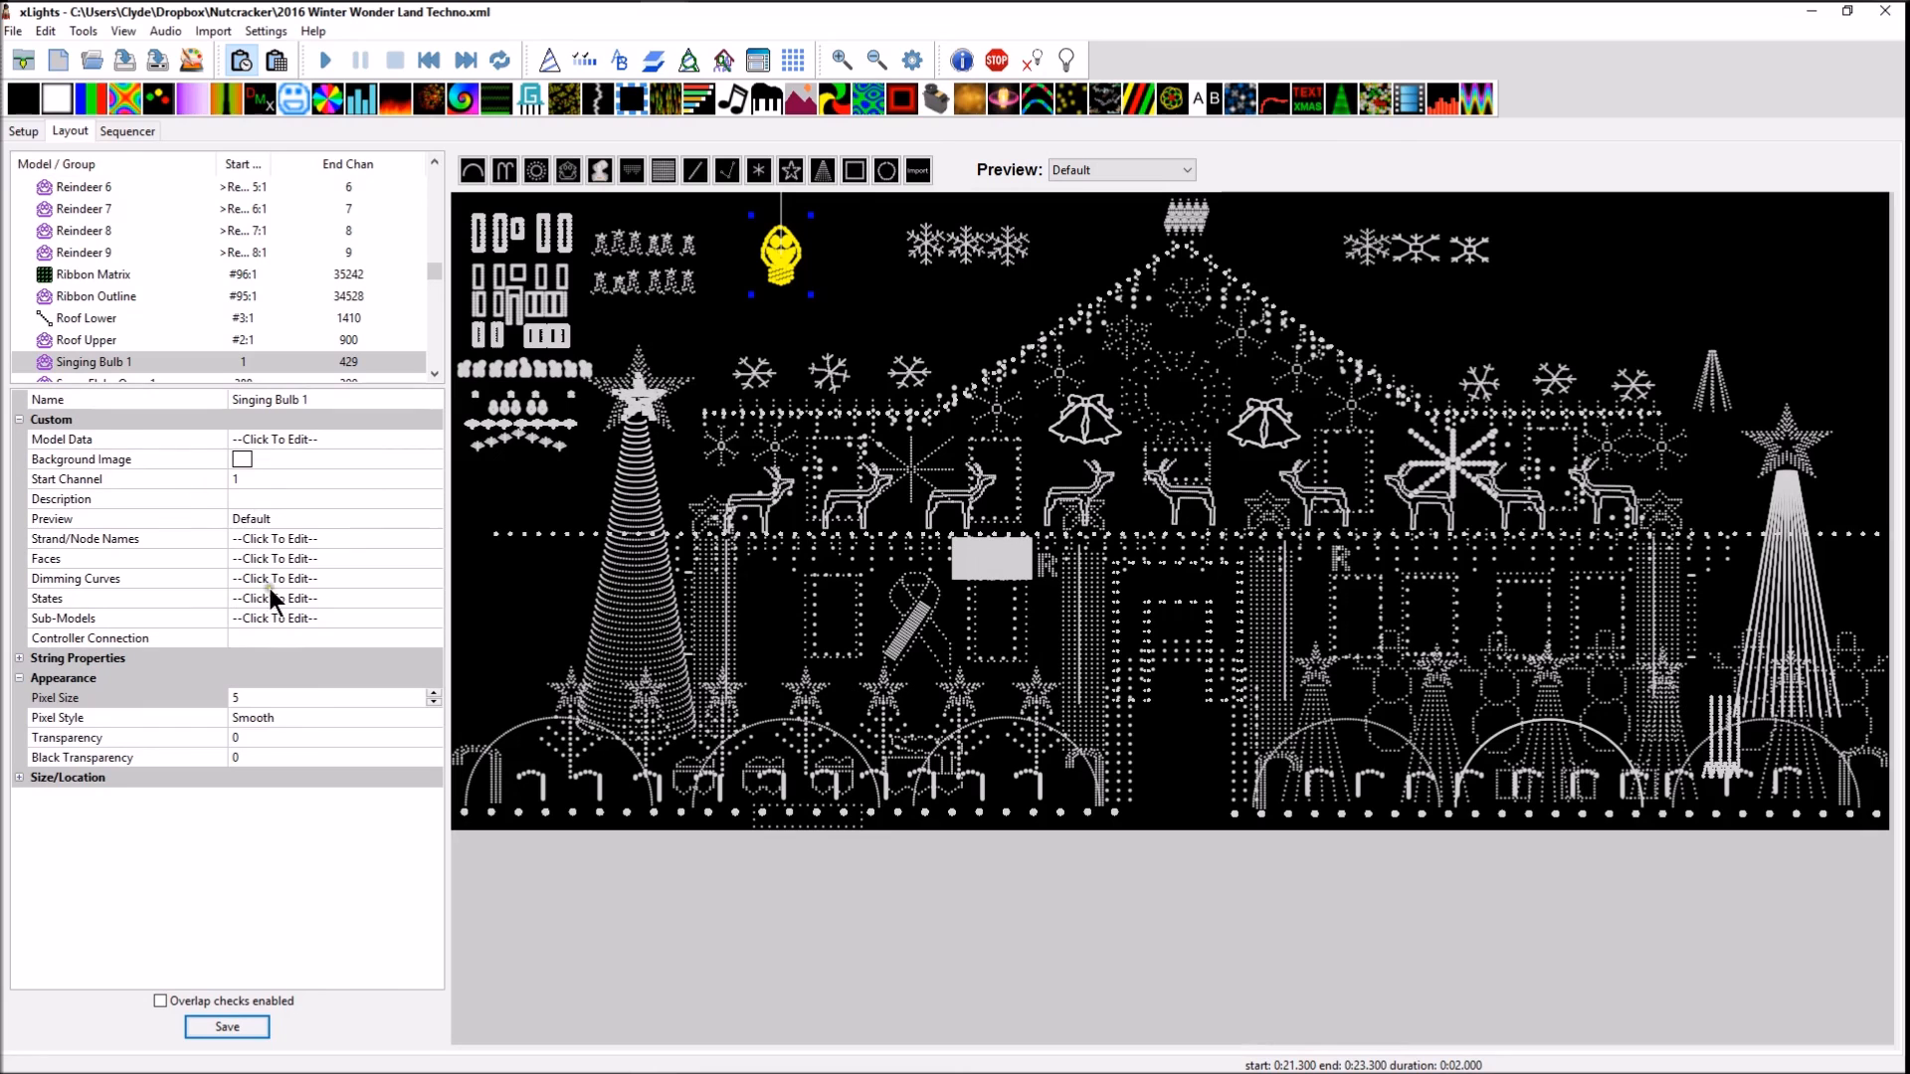
{"action": "left_click", "coordinate": [424, 563]}
{"action": "left_click", "coordinate": [424, 563]}
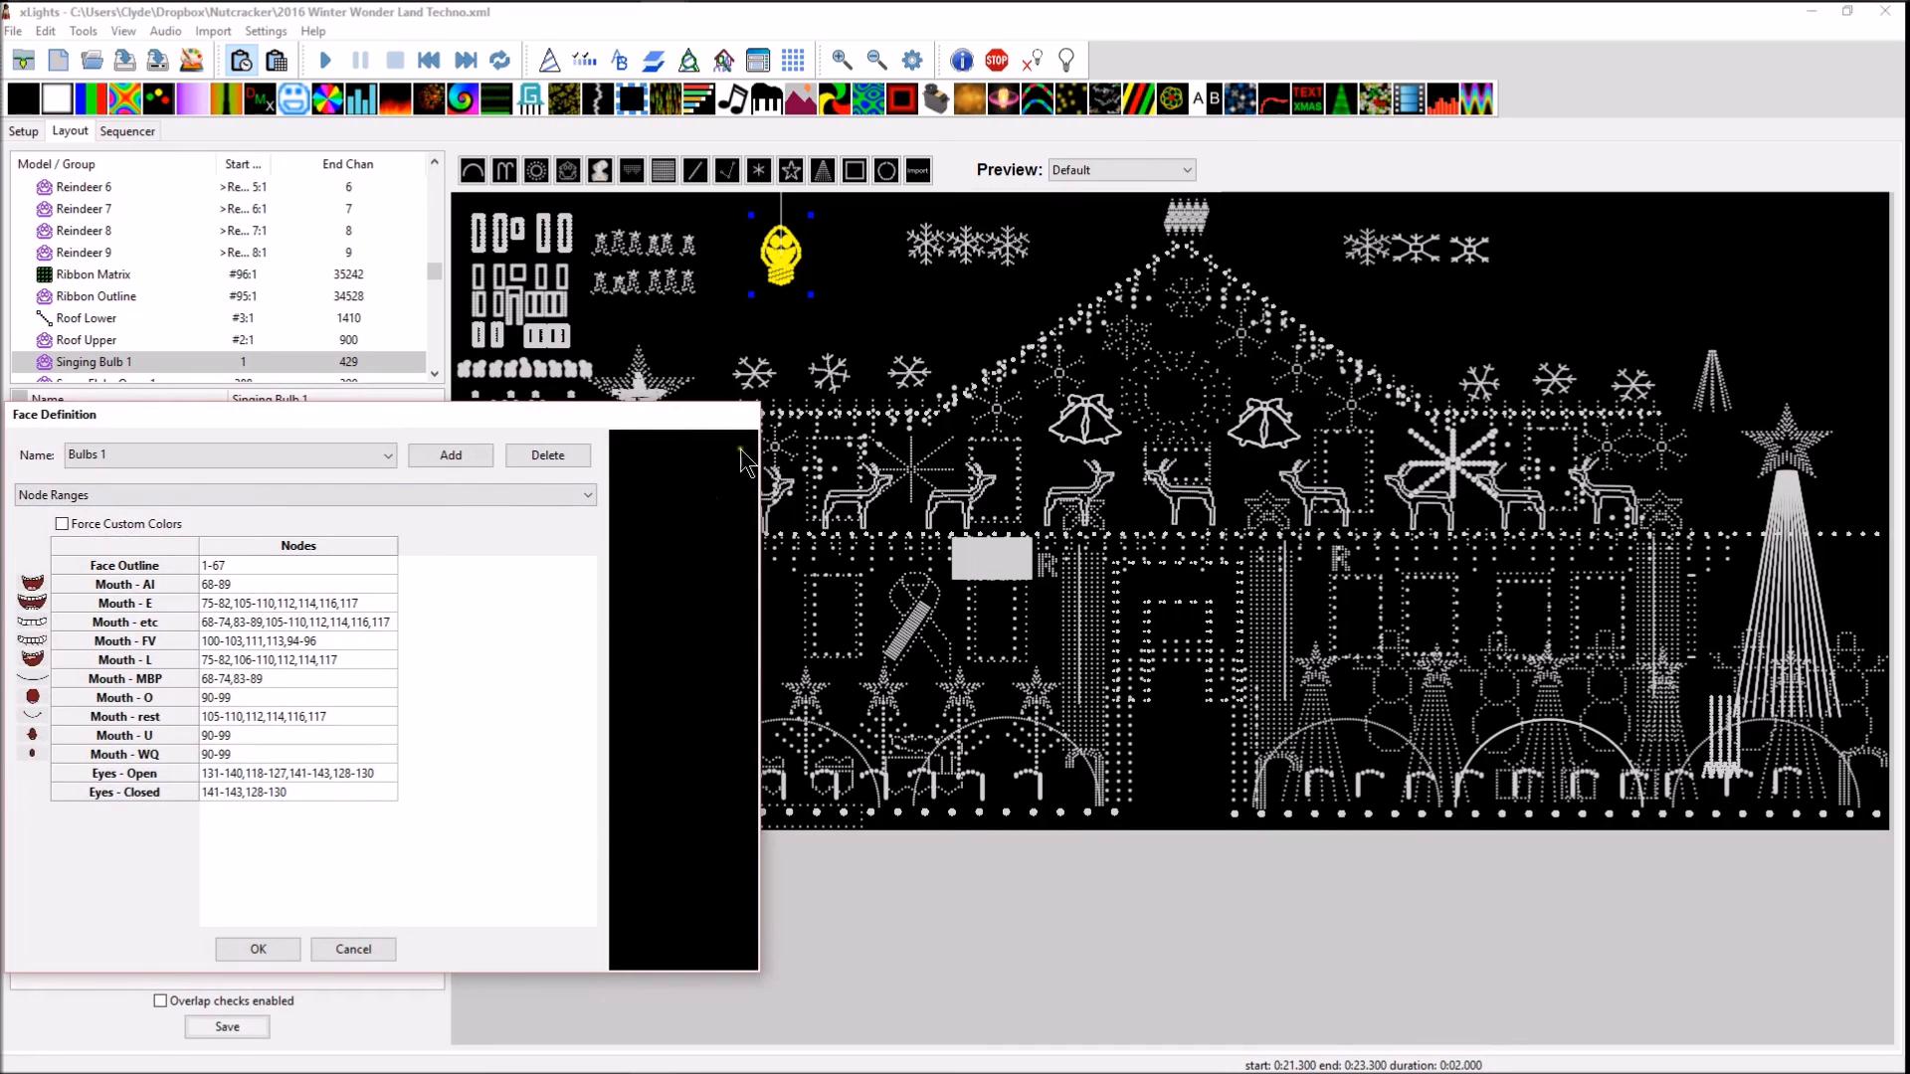
{"action": "left_click", "coordinate": [321, 953]}
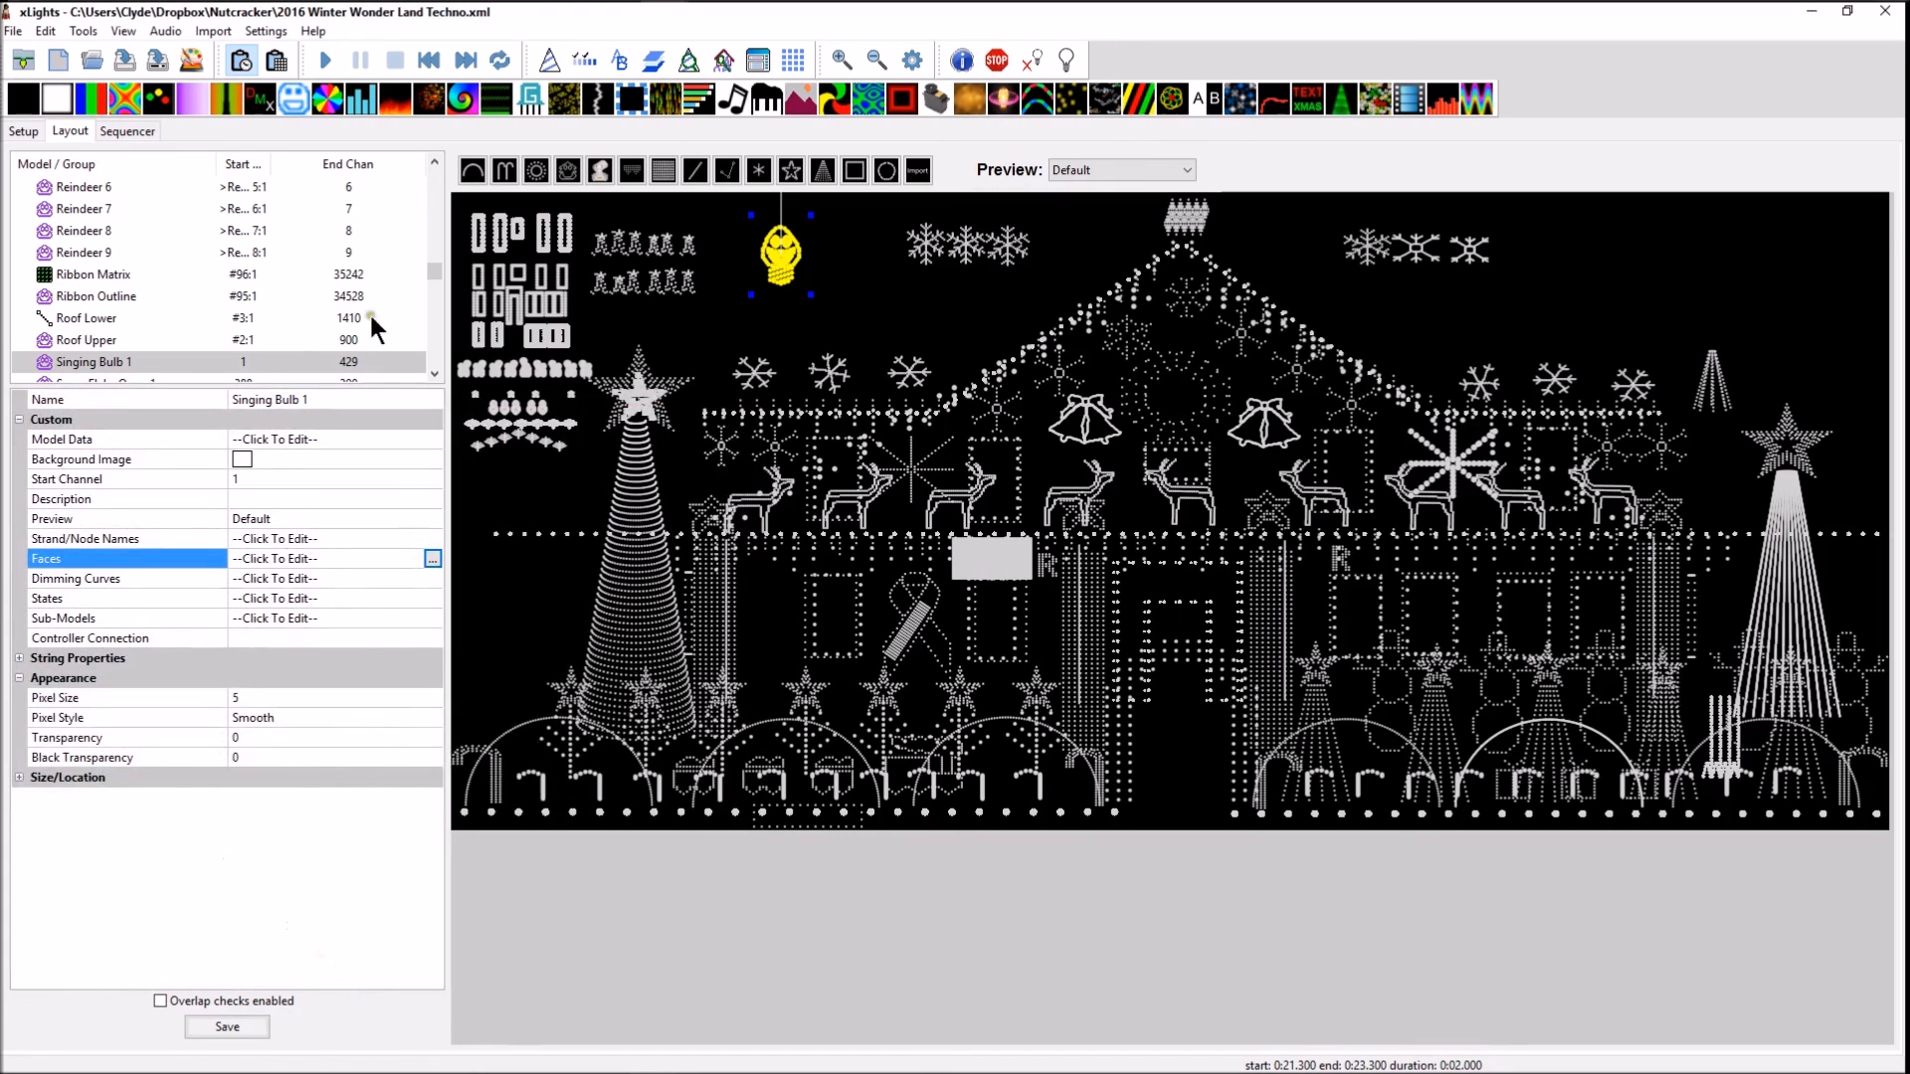